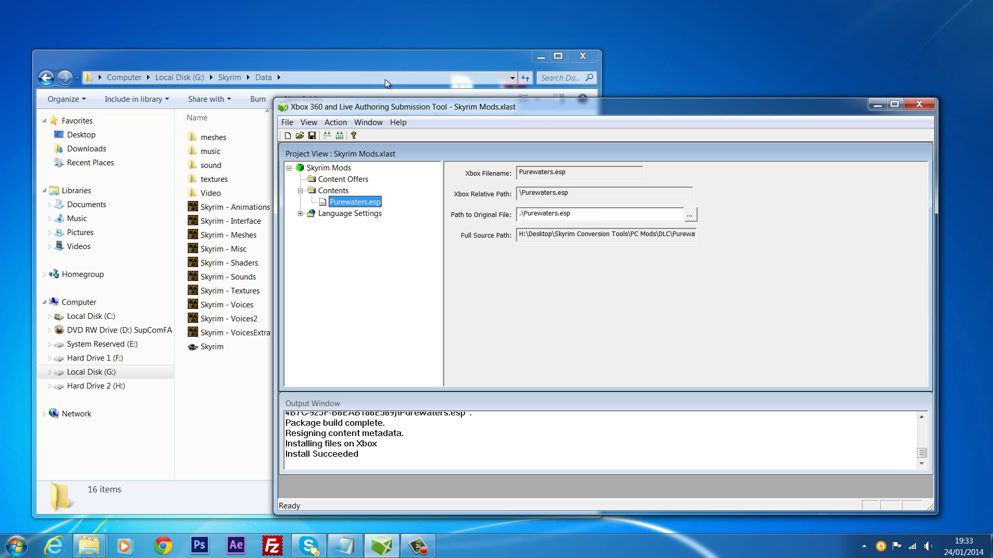
# - Clear the Skyrim Data folder window off the desktop, leaving the Skyrim Mods project window in view
pyautogui.moveTo(408, 109); pyautogui.dragTo(234, 94)
pyautogui.moveTo(206, 58); pyautogui.dragTo(600, 52)
pyautogui.moveTo(367, 86); pyautogui.dragTo(325, 90)
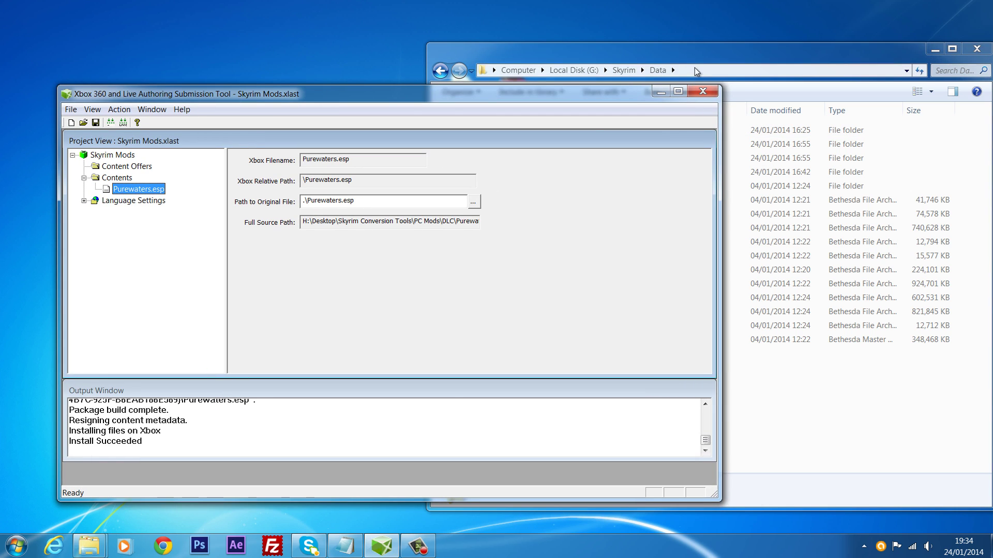
pyautogui.click(705, 54)
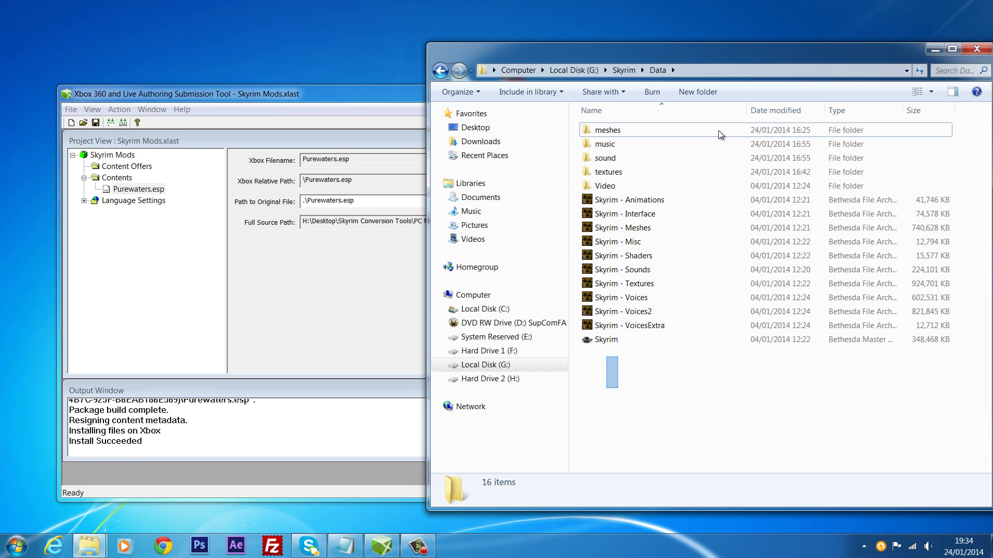
pyautogui.moveTo(720, 135); pyautogui.dragTo(724, 113)
pyautogui.click(714, 383)
pyautogui.moveTo(215, 101); pyautogui.dragTo(262, 106)
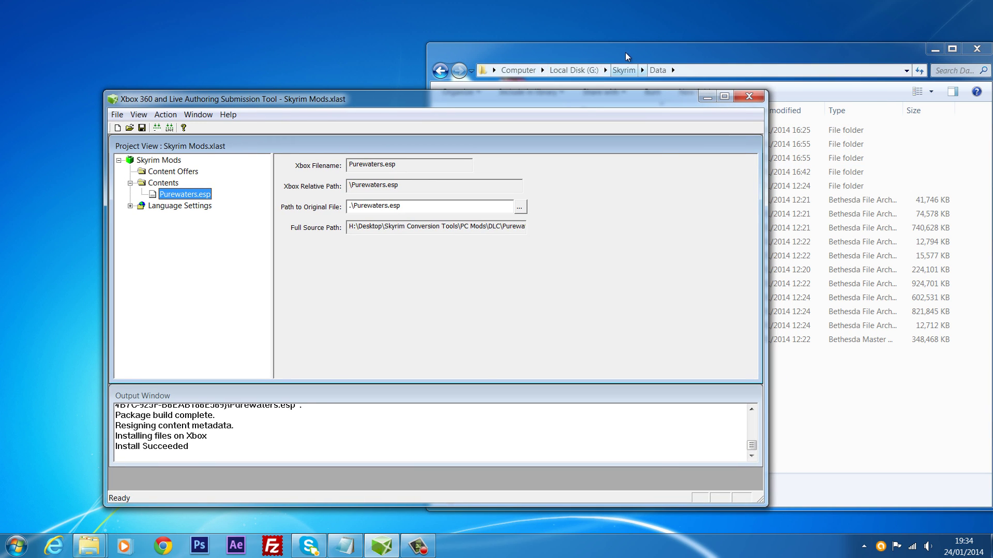
pyautogui.moveTo(627, 51); pyautogui.dragTo(656, 119)
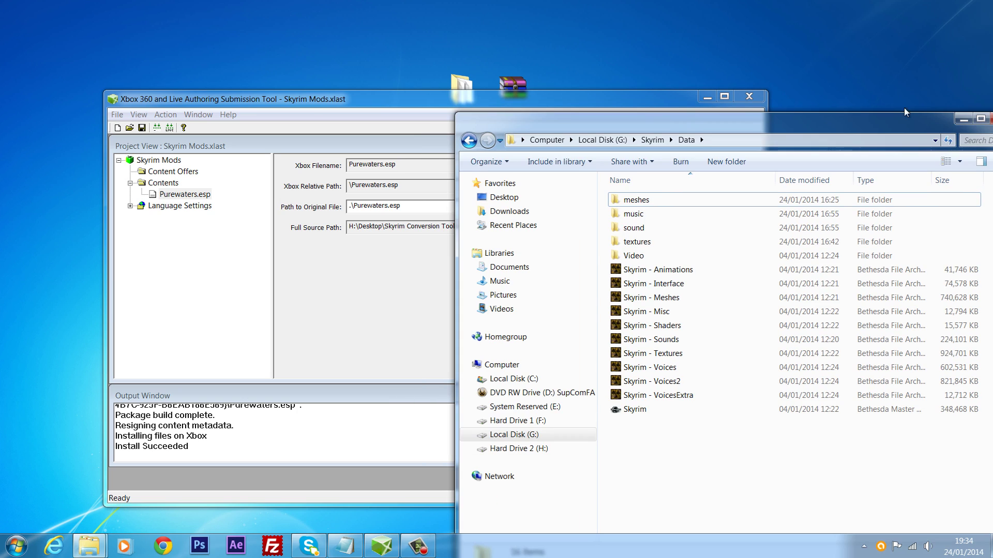
pyautogui.click(962, 122)
pyautogui.click(90, 548)
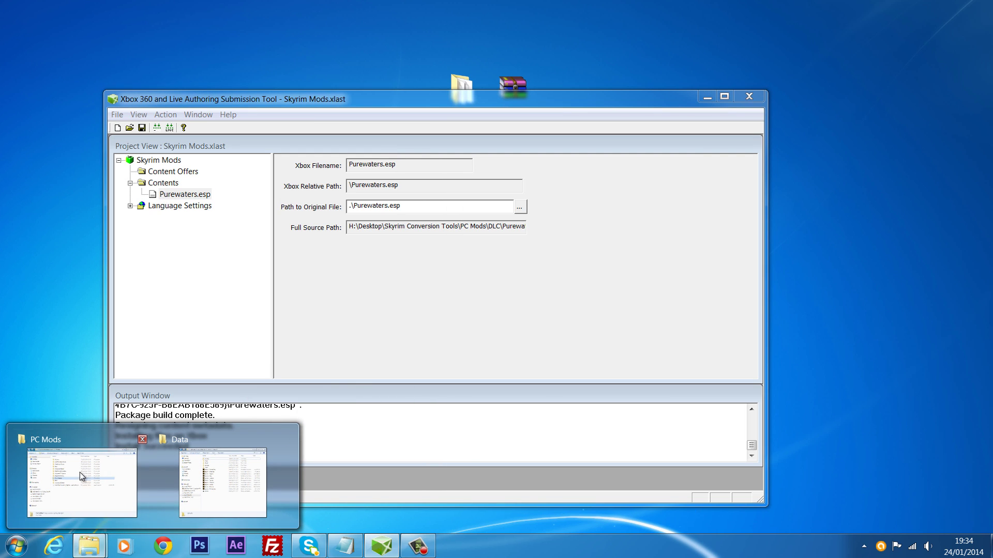
pyautogui.moveTo(375, 98); pyautogui.dragTo(406, 75)
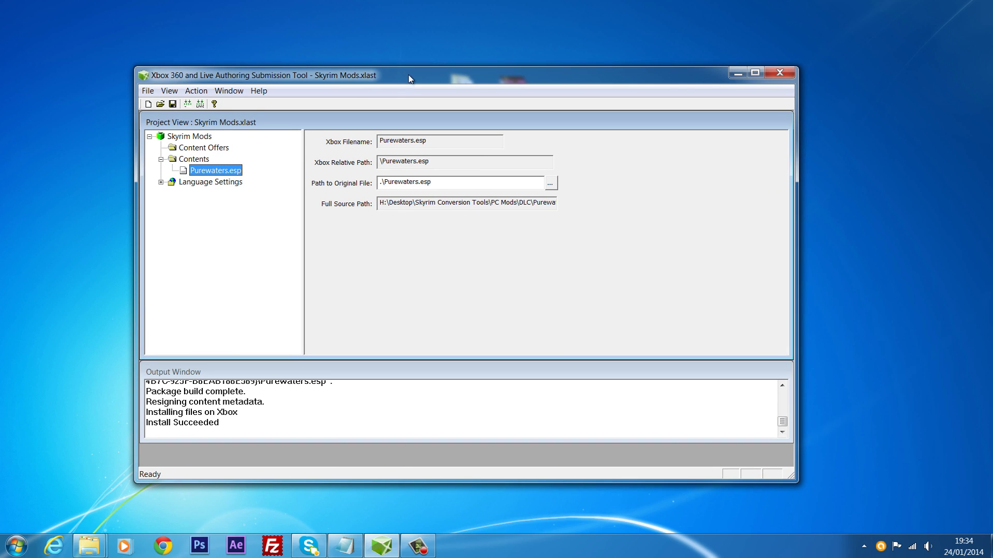
pyautogui.click(16, 545)
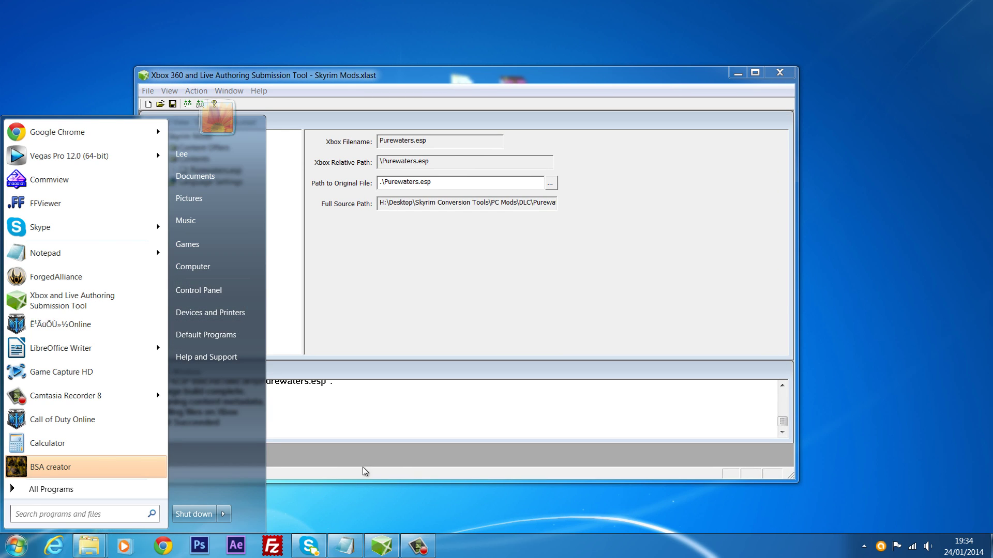
pyautogui.click(518, 532)
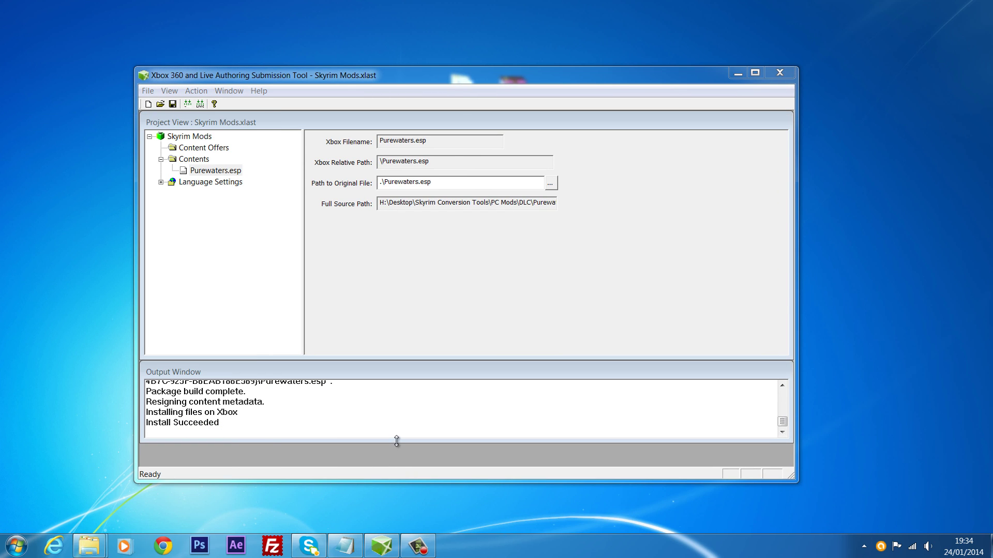
pyautogui.moveTo(396, 440); pyautogui.dragTo(396, 467)
pyautogui.click(242, 416)
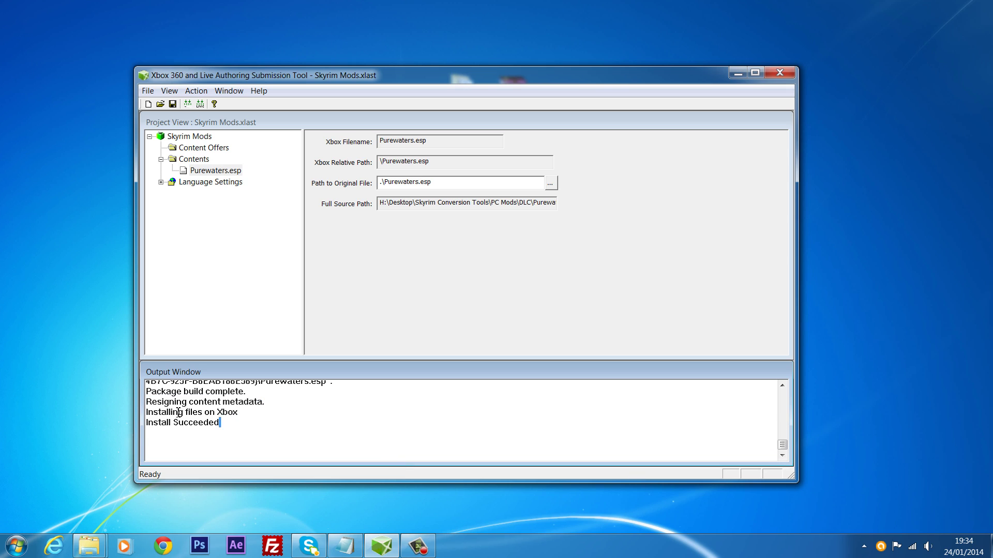
pyautogui.moveTo(220, 422); pyautogui.dragTo(140, 402)
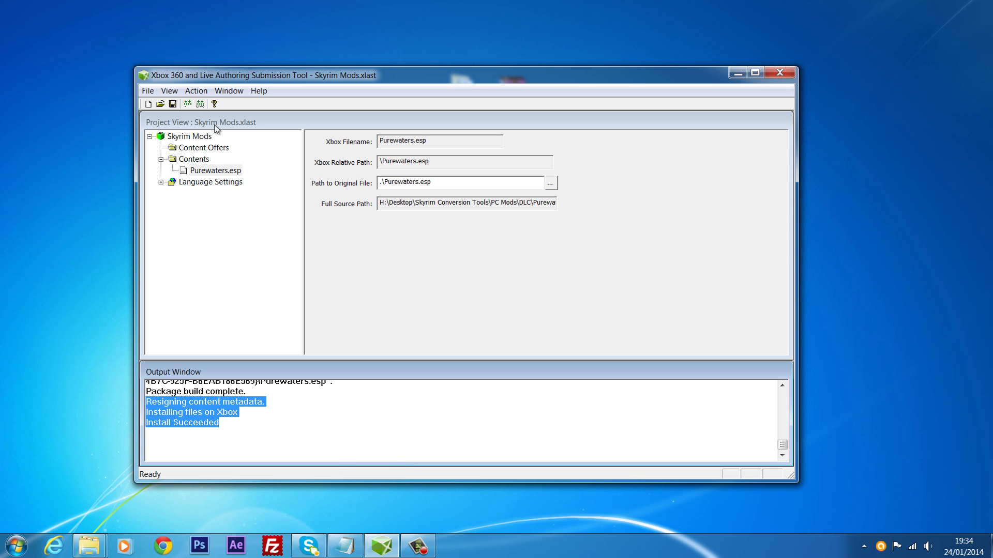
pyautogui.click(5, 552)
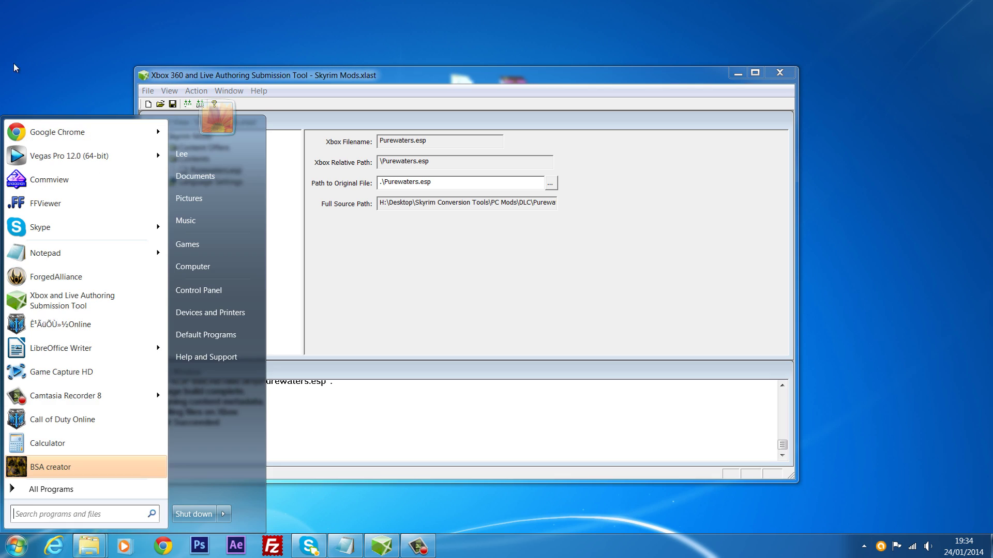
pyautogui.click(416, 540)
pyautogui.click(238, 440)
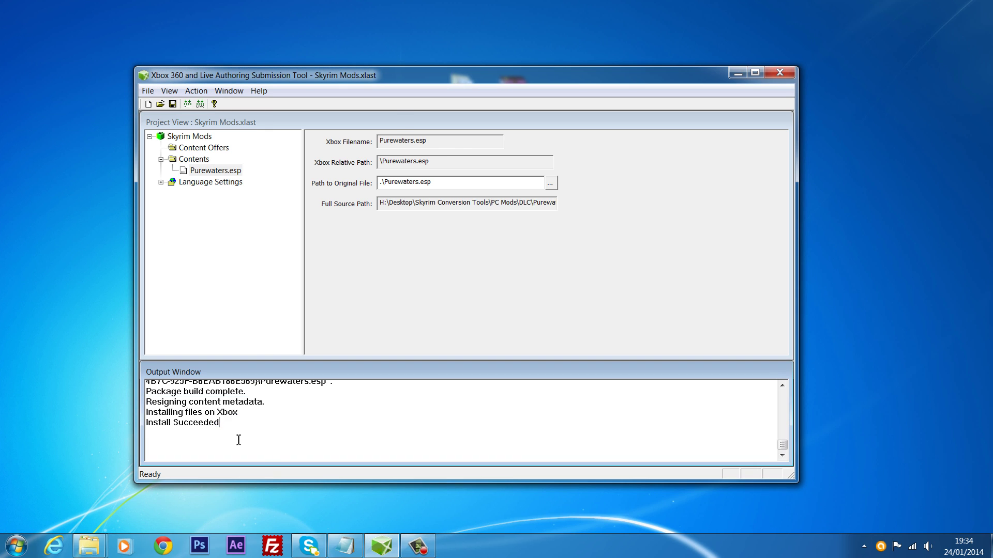
pyautogui.click(14, 554)
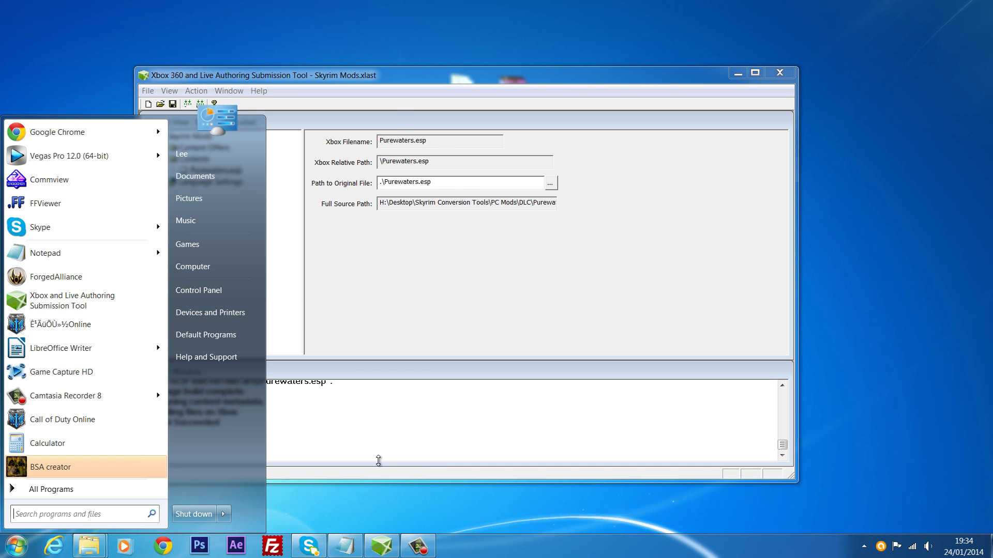
# - Bring up the PC Mods folder window beside the project and open the RLO mod folder
pyautogui.click(83, 548)
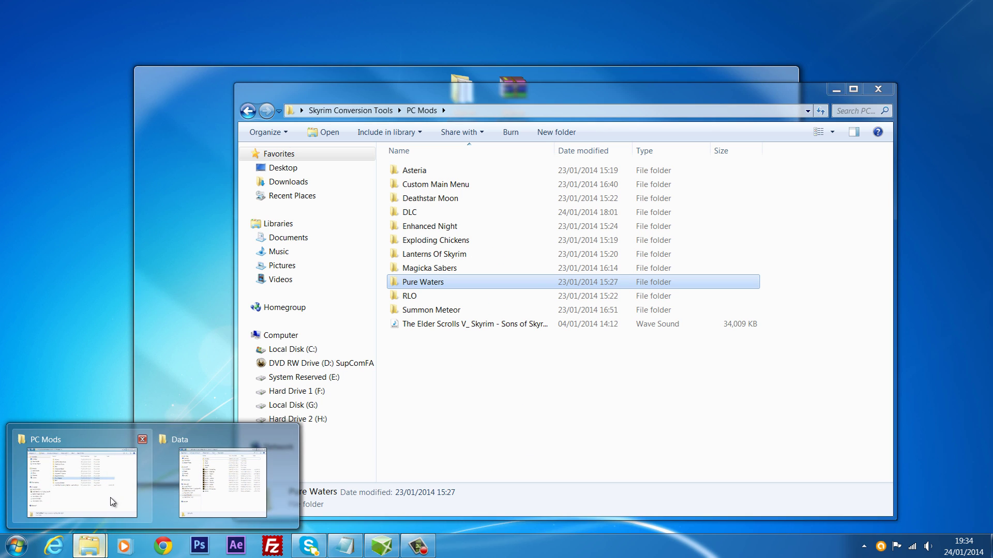
pyautogui.click(103, 491)
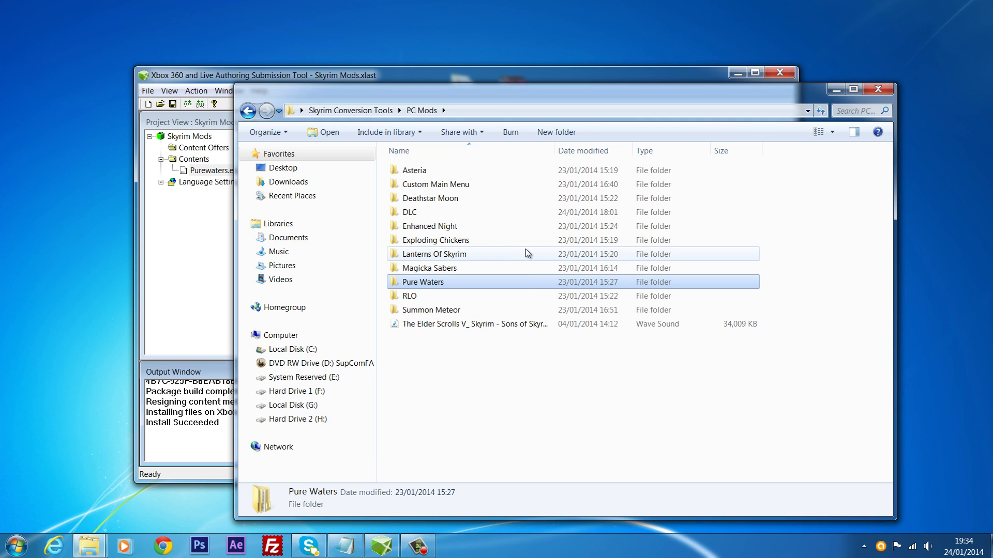
pyautogui.moveTo(500, 98); pyautogui.dragTo(704, 93)
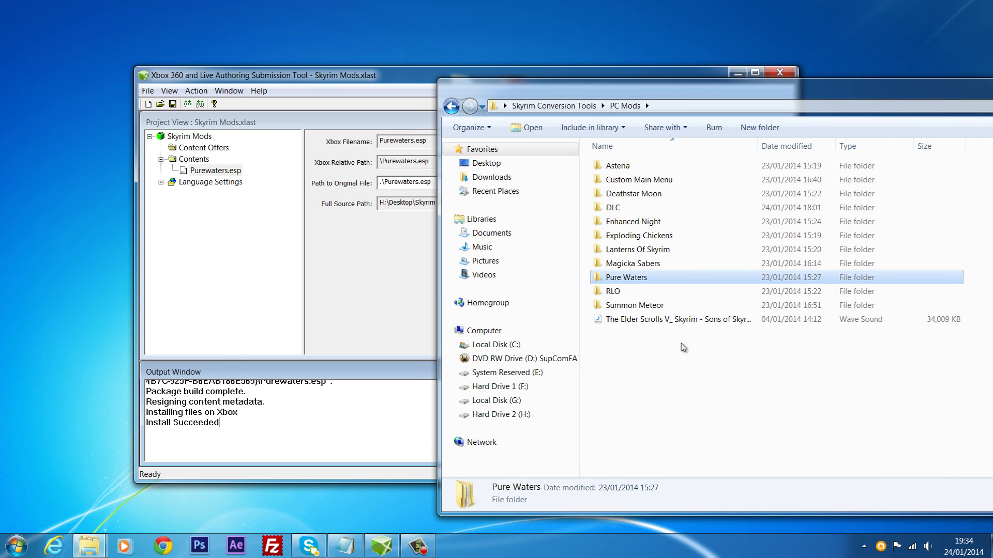
pyautogui.doubleClick(639, 293)
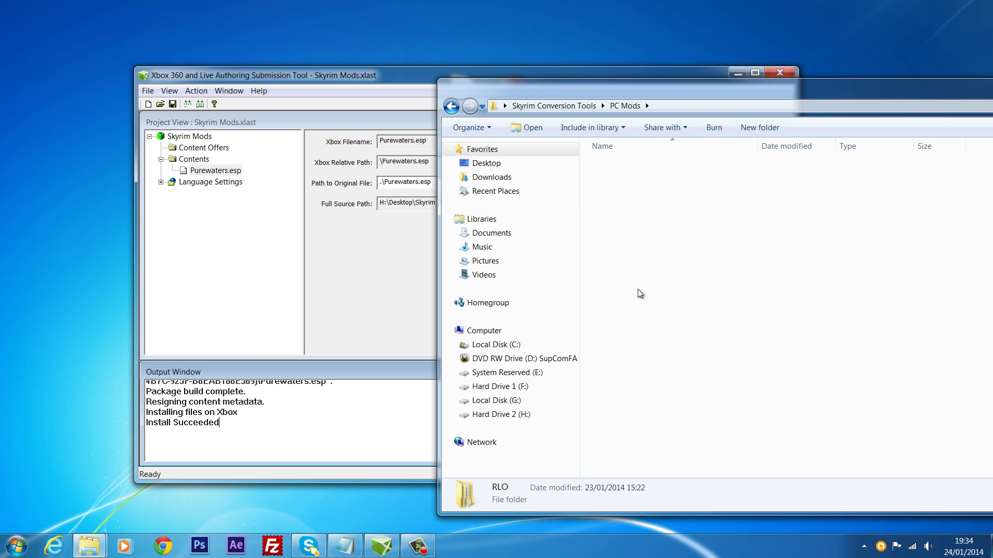
pyautogui.click(449, 104)
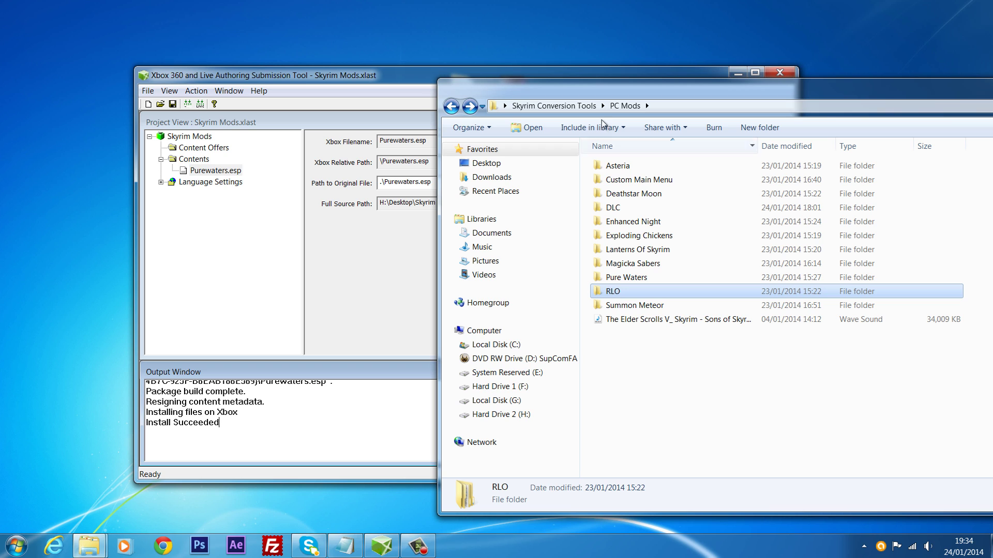
pyautogui.moveTo(612, 92); pyautogui.dragTo(565, 87)
pyautogui.doubleClick(612, 286)
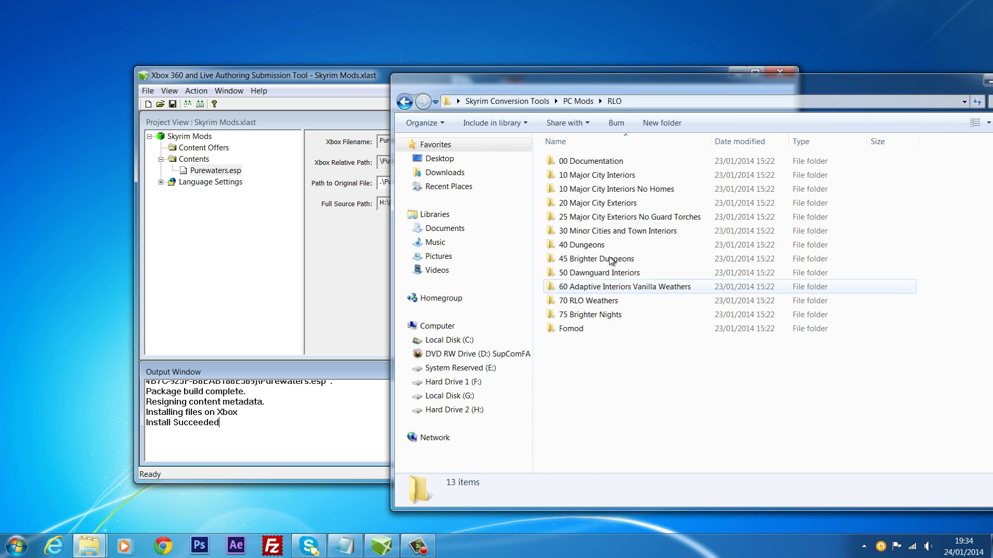
# - Check the files inside RLO's 00 Documentation subfolders, then return to the RLO folder
pyautogui.doubleClick(587, 160)
pyautogui.doubleClick(587, 161)
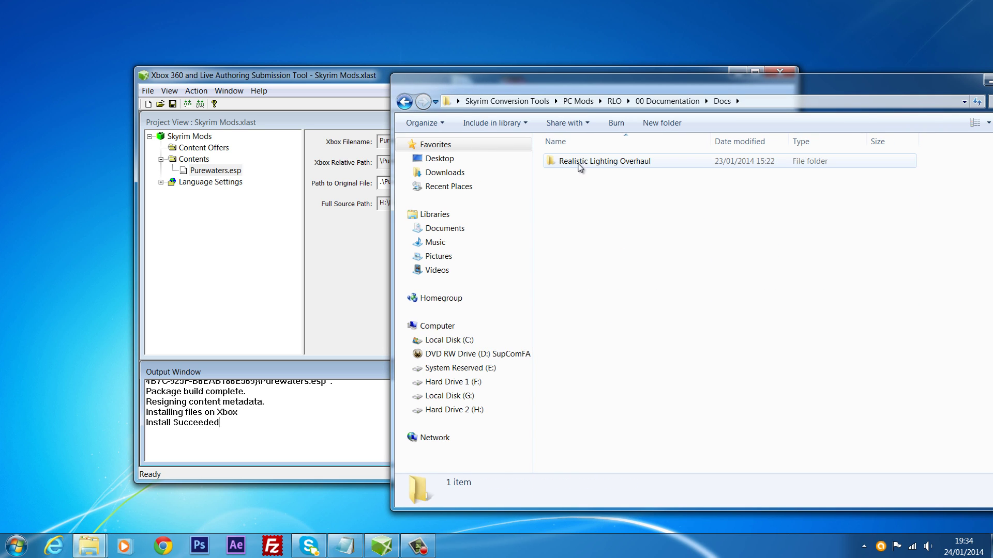
pyautogui.doubleClick(567, 164)
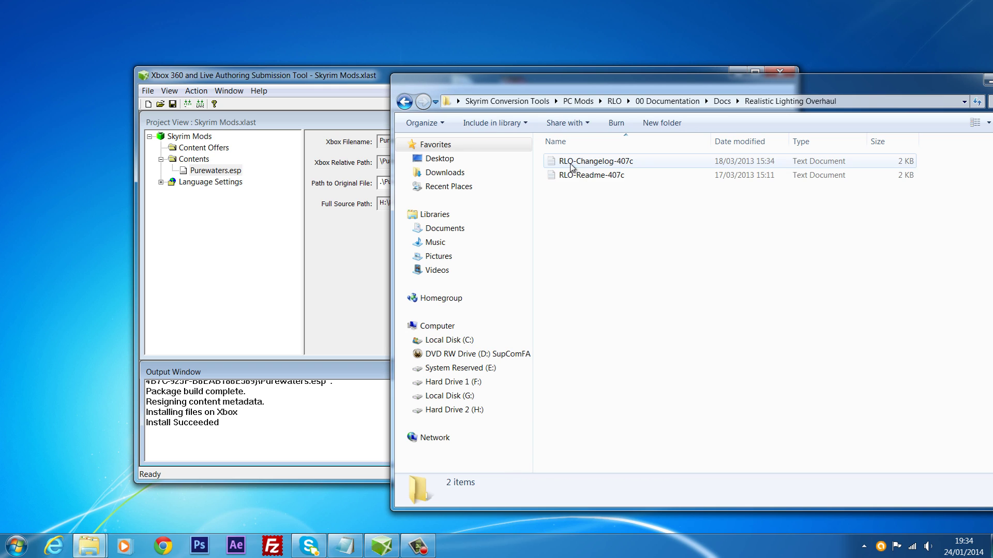
pyautogui.doubleClick(408, 102)
pyautogui.click(407, 101)
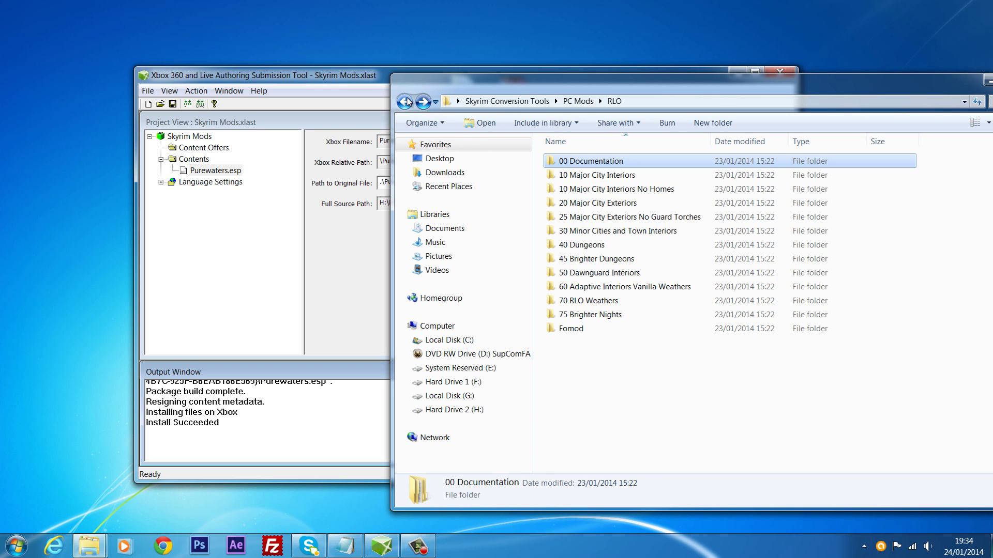
# - Inspect the plugin file in the 10 Major City Interiors folder, return to RLO and minimize the folder window
pyautogui.doubleClick(638, 177)
pyautogui.click(635, 164)
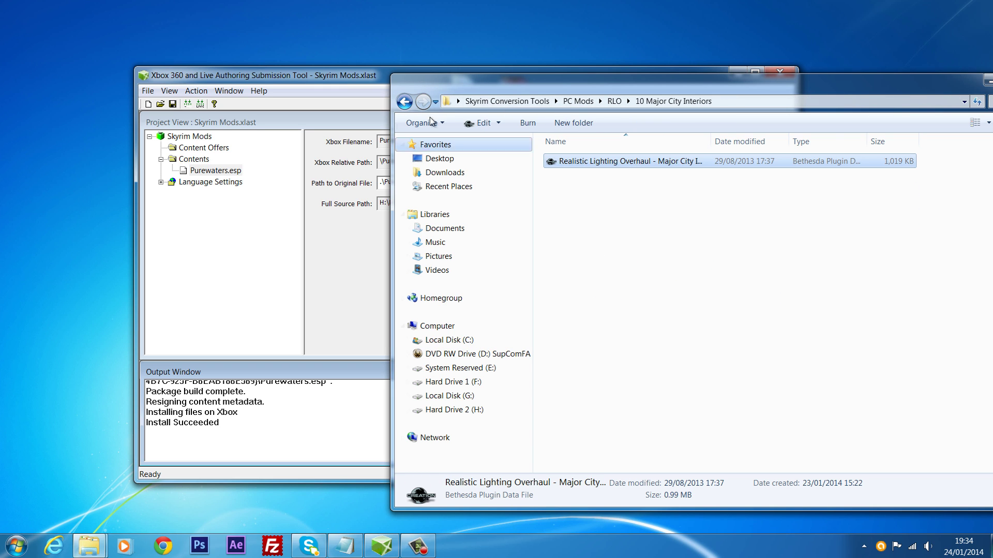
pyautogui.click(404, 102)
pyautogui.moveTo(683, 88); pyautogui.dragTo(477, 94)
pyautogui.click(786, 87)
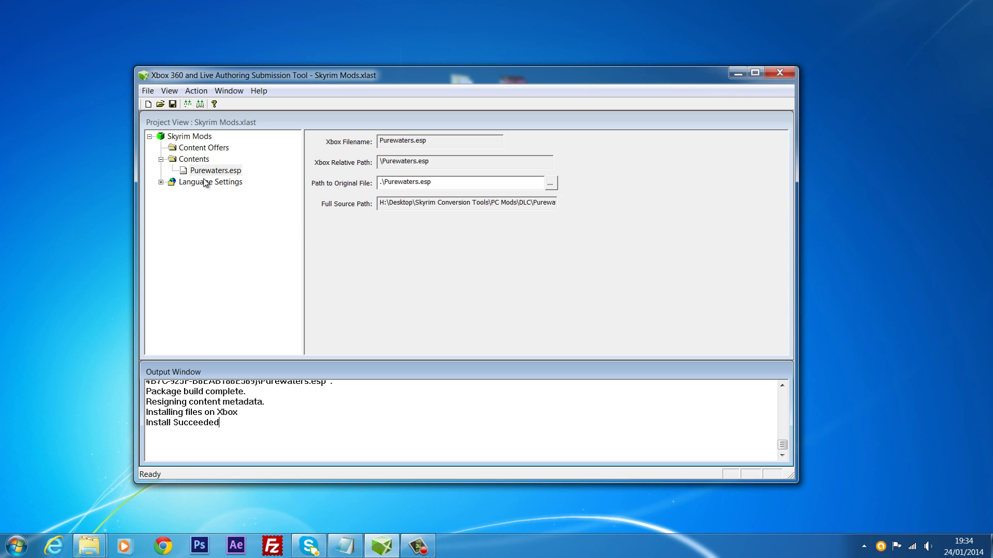
# - Open the Asteria folder in PC Mods and select The Asteria - Dwemer Airship plugin file
pyautogui.moveTo(99, 551)
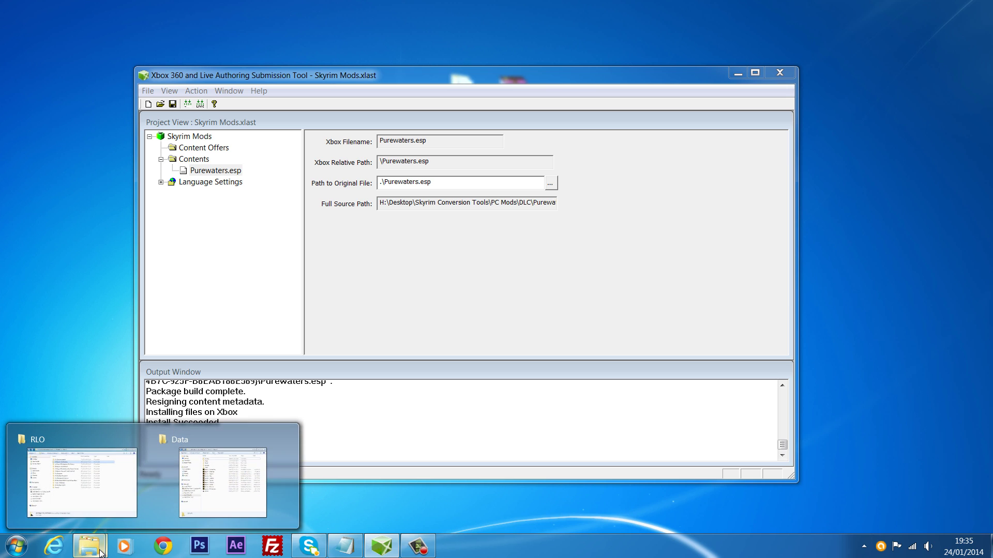
pyautogui.click(109, 523)
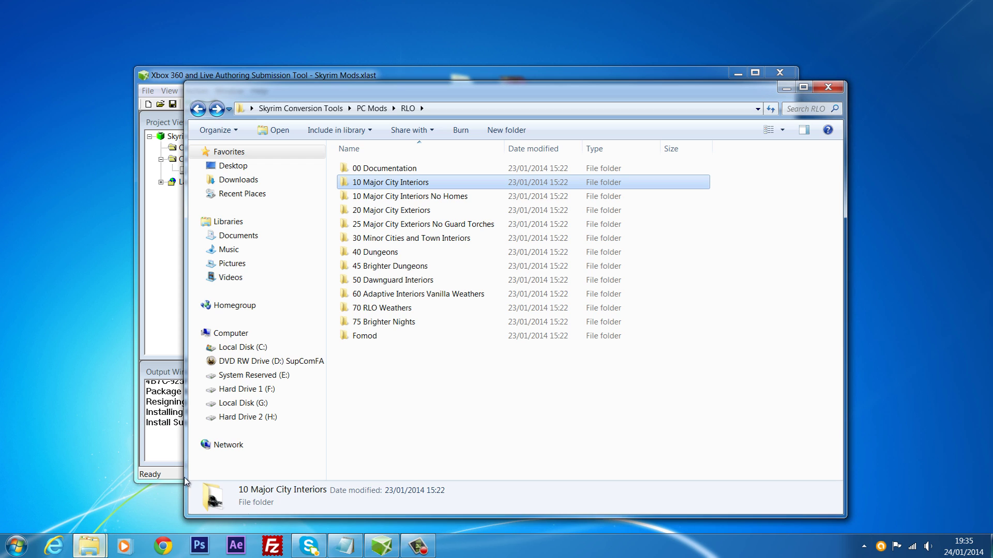
pyautogui.click(371, 108)
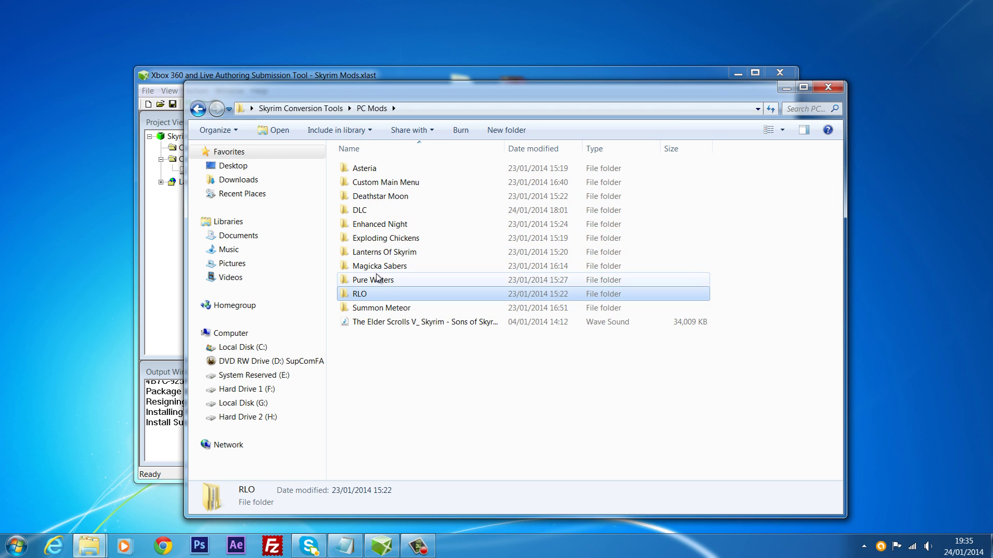
pyautogui.click(381, 224)
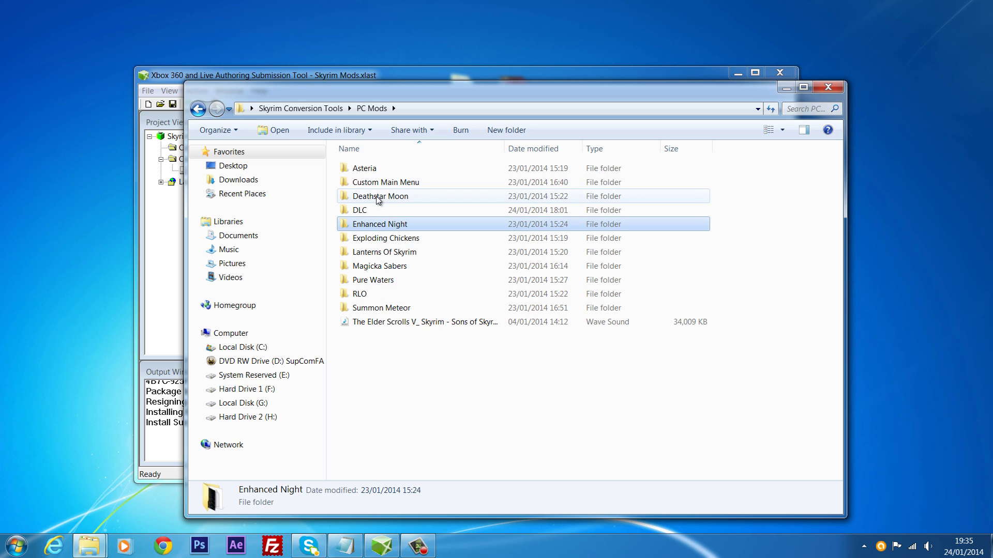
pyautogui.click(377, 197)
pyautogui.click(386, 184)
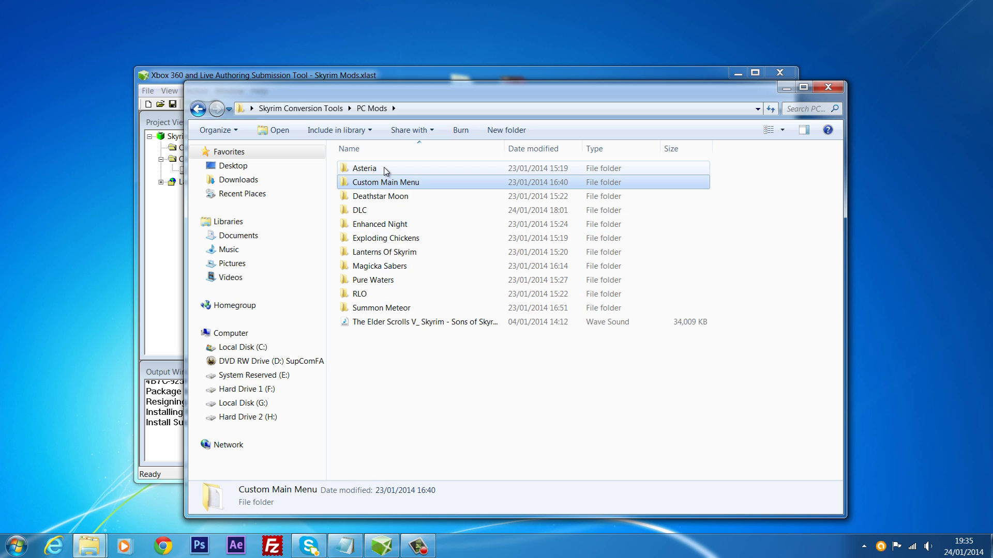
pyautogui.doubleClick(385, 170)
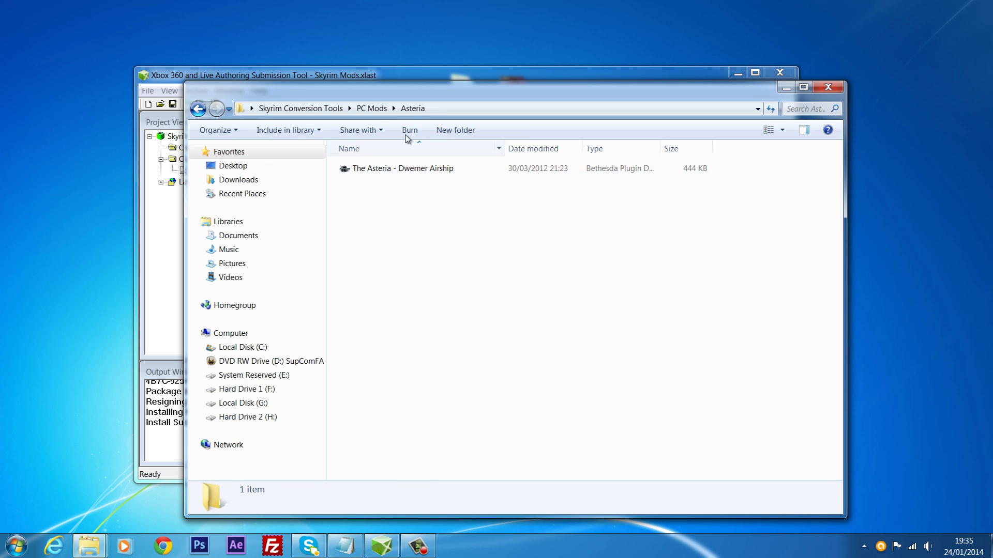
pyautogui.moveTo(428, 97); pyautogui.dragTo(466, 123)
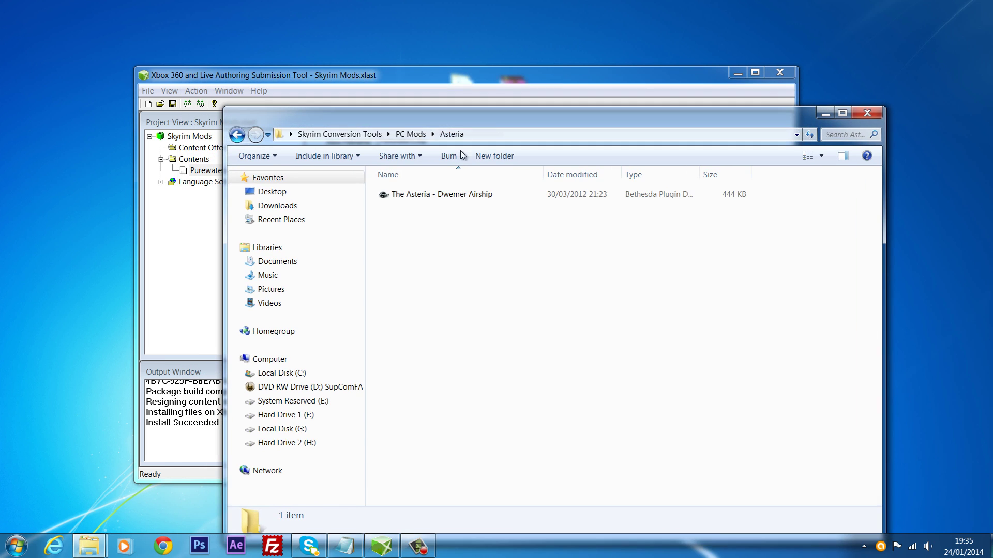
pyautogui.click(432, 193)
pyautogui.moveTo(436, 81); pyautogui.dragTo(501, 121)
pyautogui.click(279, 208)
pyautogui.rightClick(279, 208)
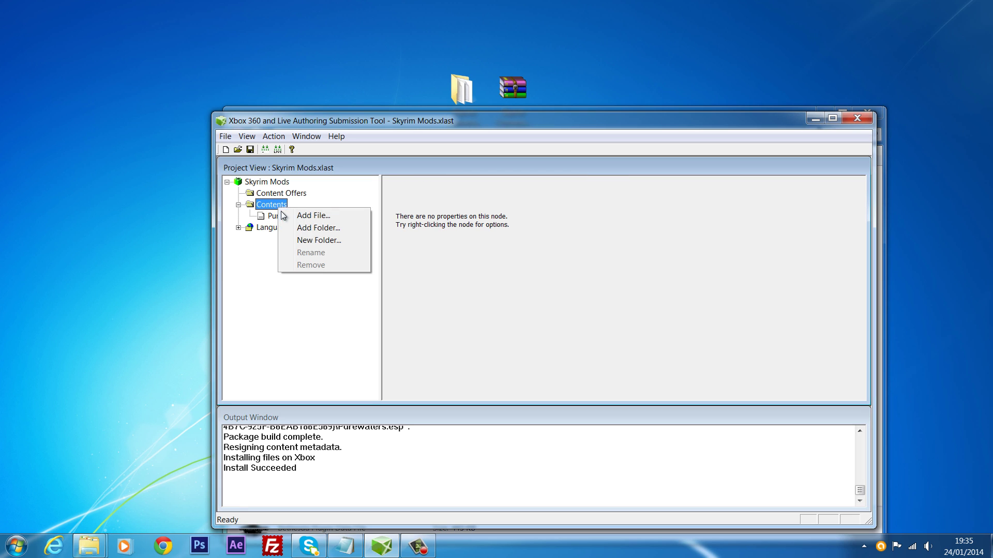
pyautogui.click(317, 216)
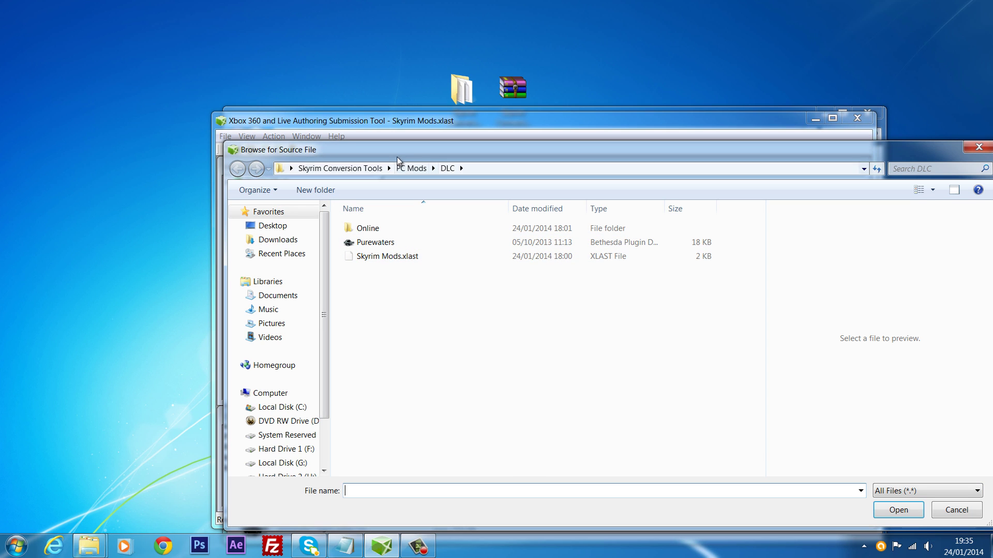
pyautogui.click(978, 147)
# - Minimize the project window and copy The Asteria - Dwemer Airship plugin file from the Asteria folder
pyautogui.click(816, 119)
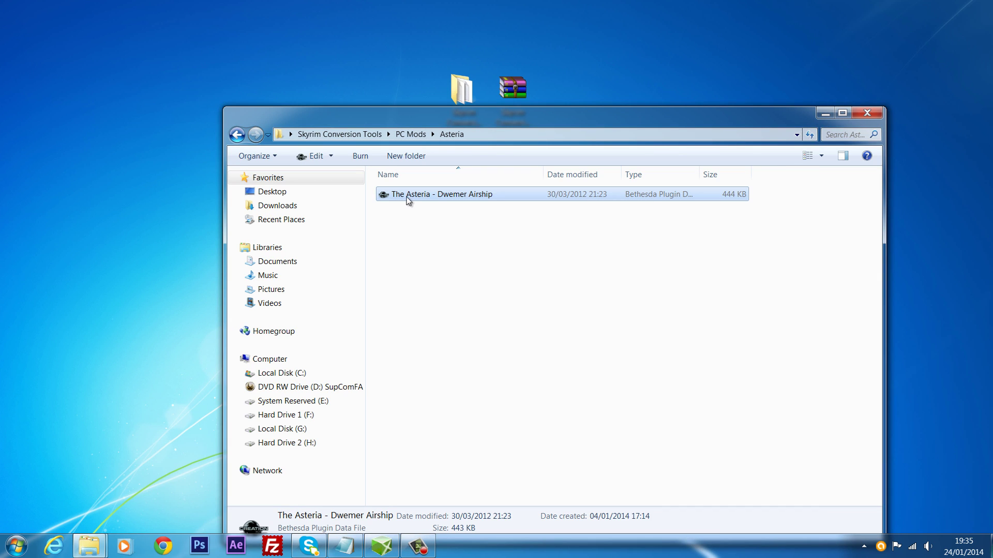
pyautogui.rightClick(408, 200)
pyautogui.click(437, 357)
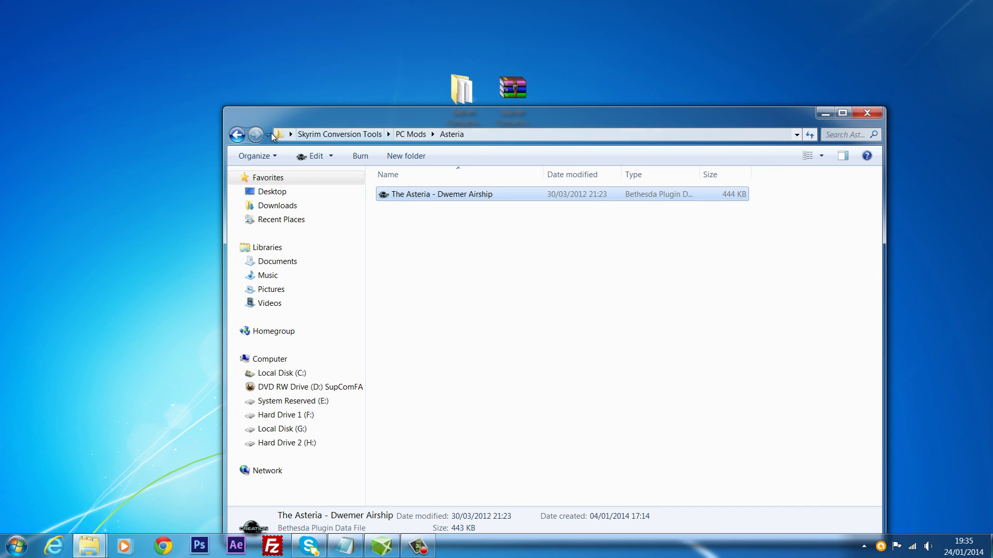
# - Paste the copied Asteria - Dwemer Airship plugin file into the DLC folder in PC Mods
pyautogui.click(237, 134)
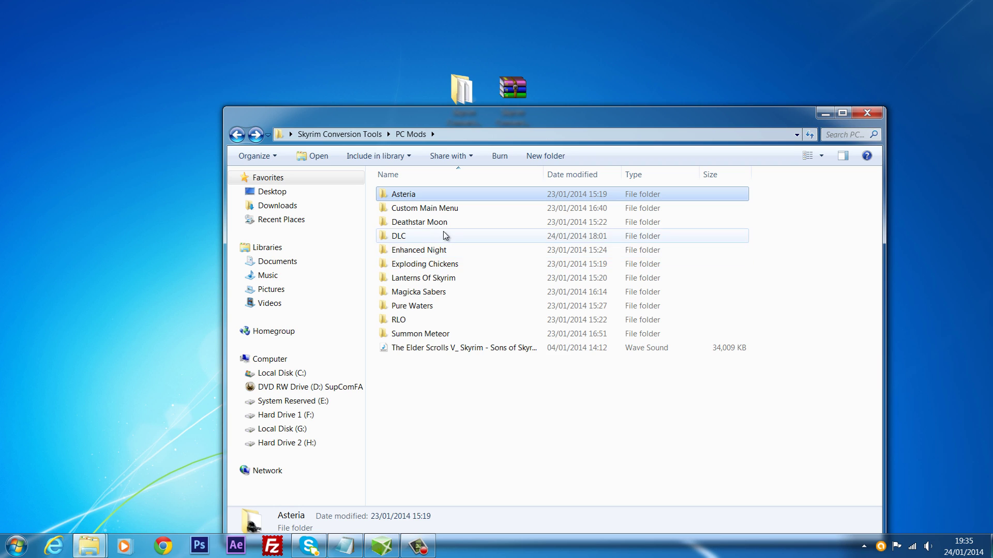
pyautogui.doubleClick(446, 236)
pyautogui.rightClick(452, 289)
pyautogui.click(408, 250)
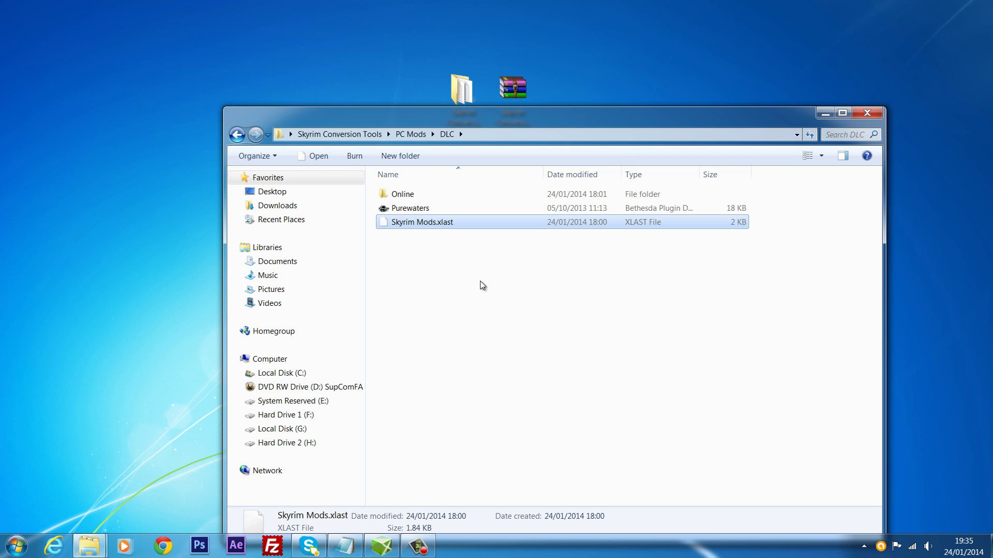
pyautogui.moveTo(410, 246)
pyautogui.mouseDown()
pyautogui.moveTo(473, 210)
pyautogui.moveTo(405, 248)
pyautogui.mouseUp()
pyautogui.rightClick(405, 246)
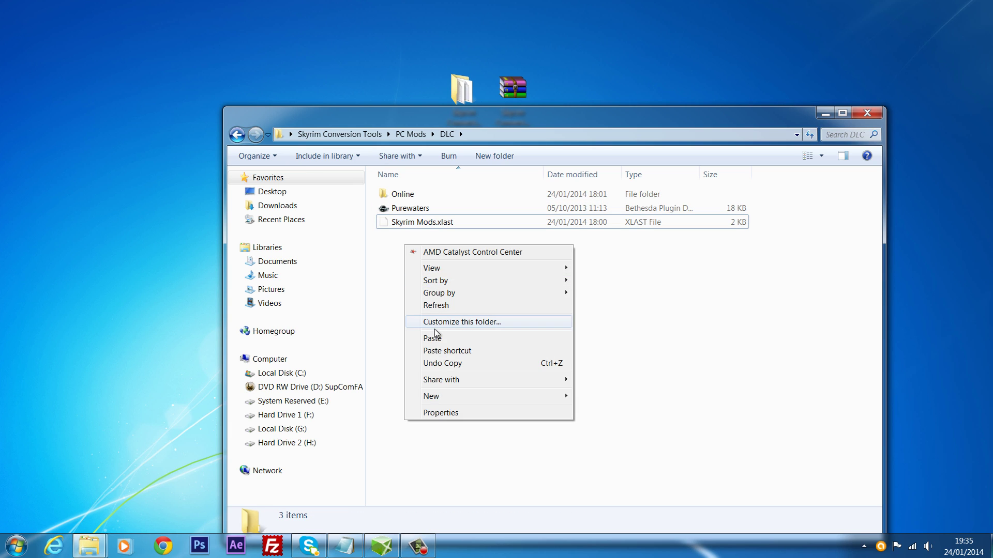
pyautogui.click(432, 338)
pyautogui.click(433, 257)
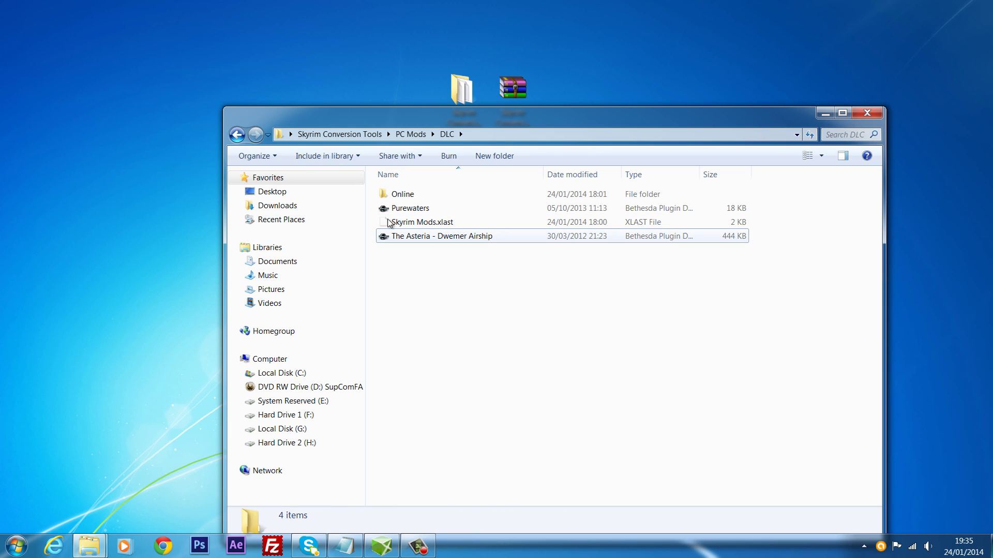
# - Copy the chicken plugin file from the Exploding Chickens folder in PC Mods
pyautogui.click(236, 135)
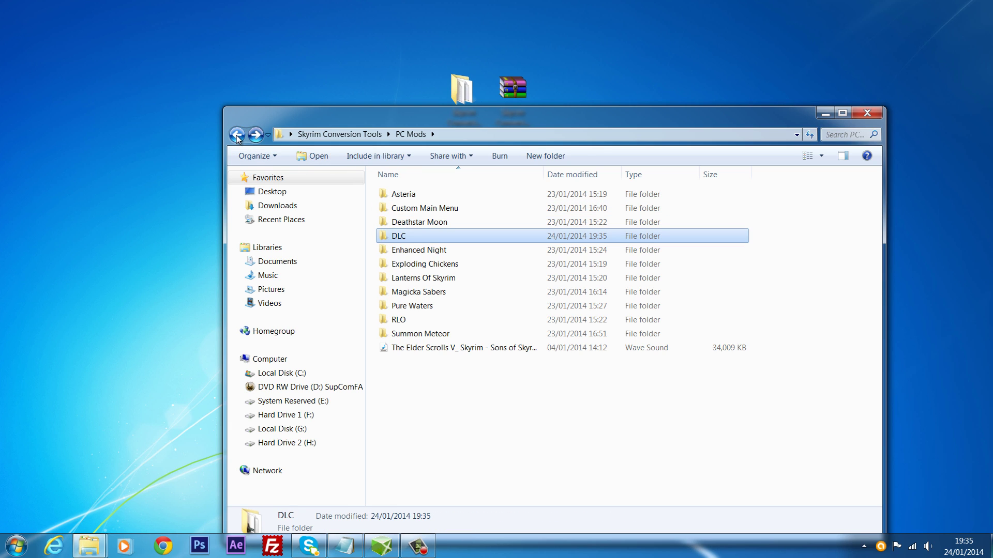
pyautogui.click(421, 267)
pyautogui.doubleClick(421, 264)
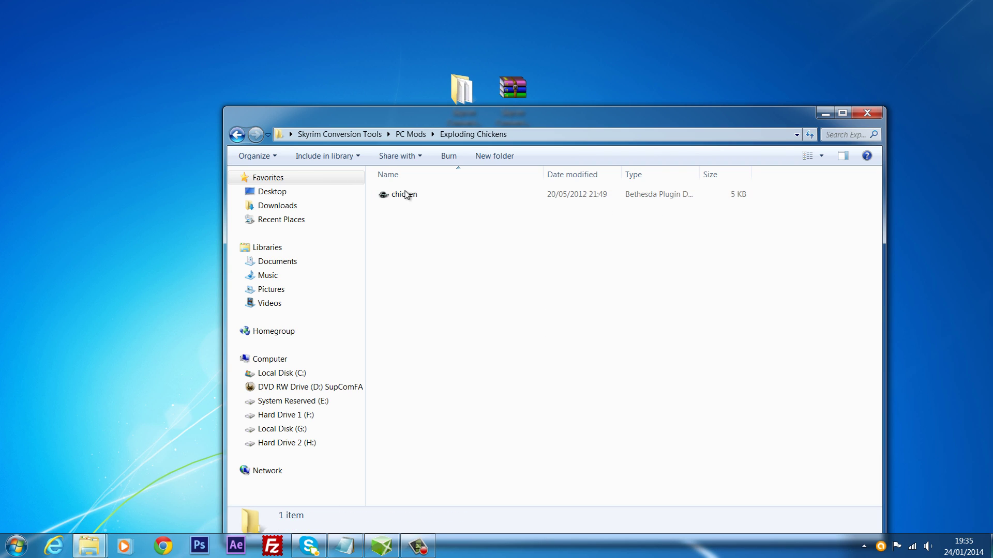
pyautogui.rightClick(404, 197)
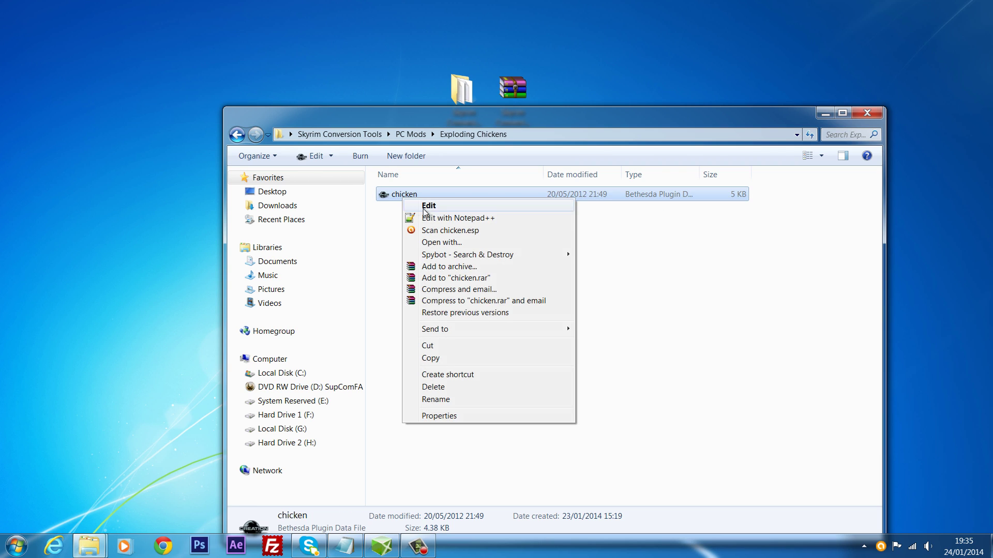
pyautogui.click(436, 360)
# - Paste the chicken plugin file into the DLC folder and return to PC Mods
pyautogui.click(237, 136)
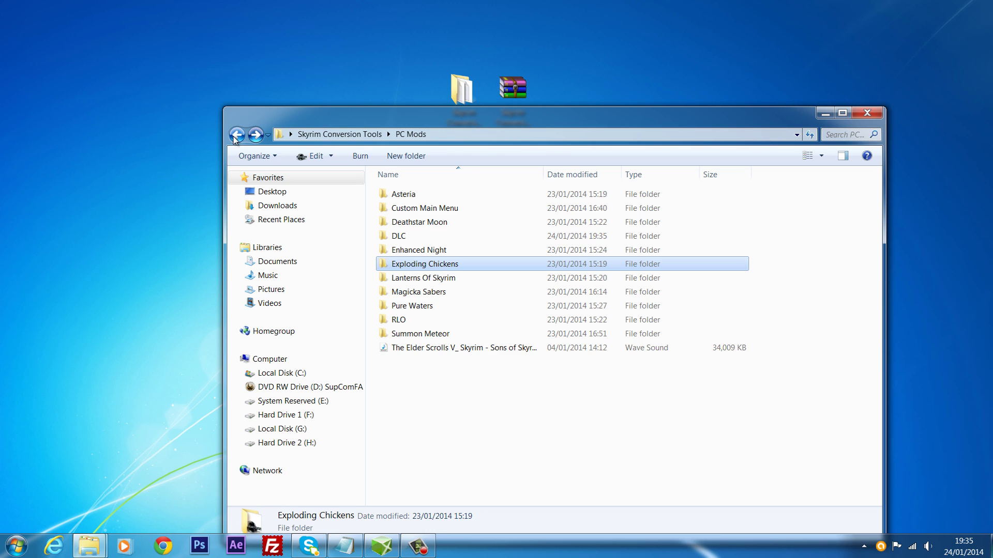
pyautogui.click(237, 136)
pyautogui.press('BackSpace')
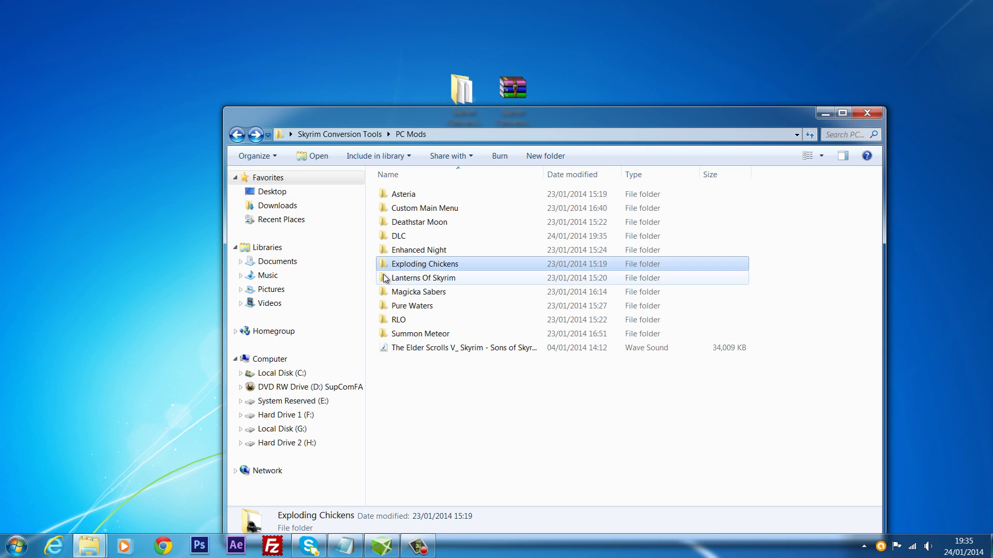
pyautogui.doubleClick(403, 239)
pyautogui.rightClick(410, 300)
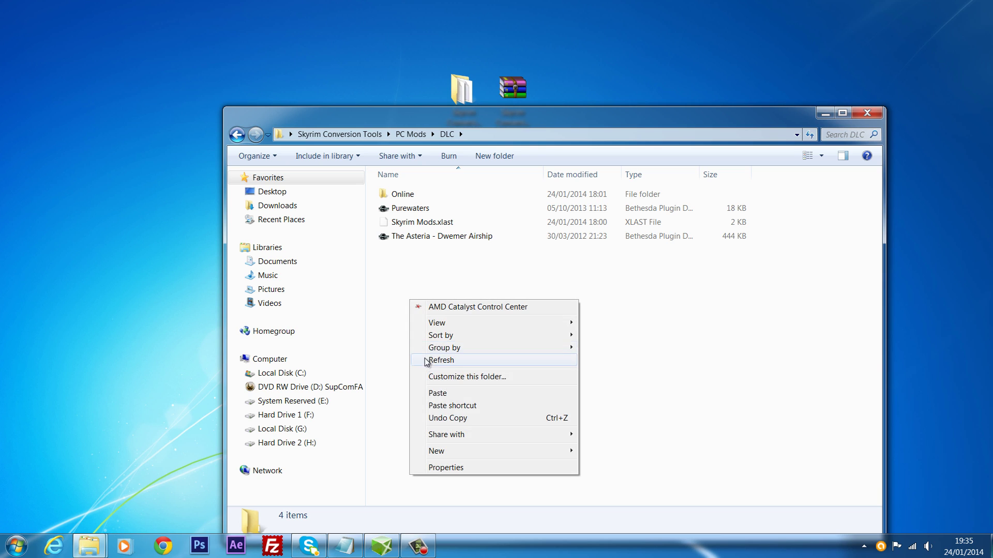
pyautogui.click(434, 393)
pyautogui.click(236, 134)
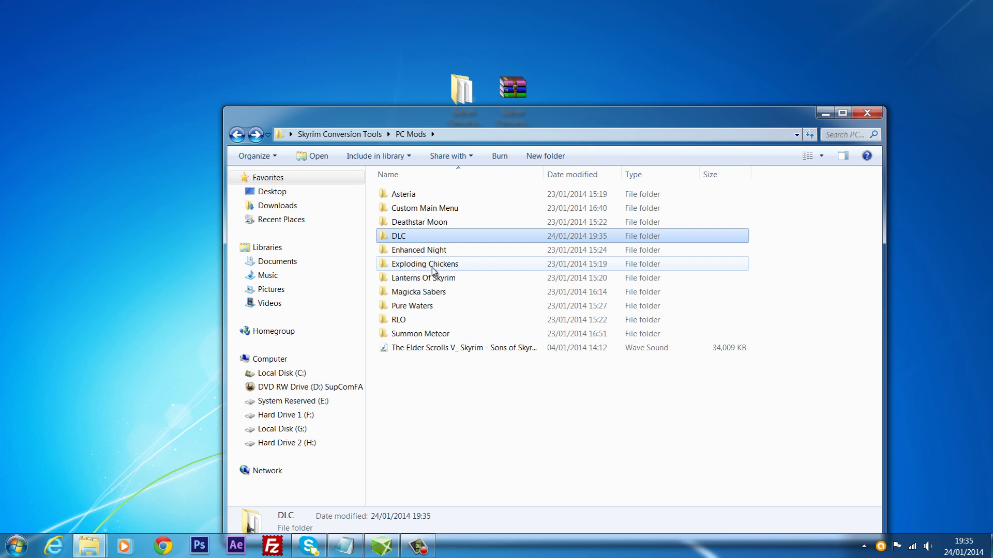
# - Reposition the folder window, check the contents of the DLC folder and return to PC Mods
pyautogui.moveTo(432, 267)
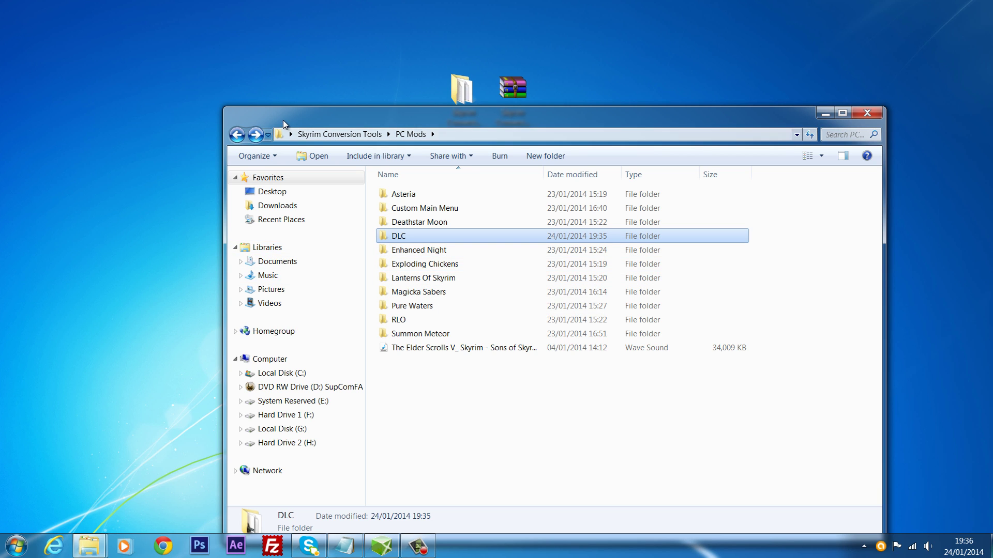
pyautogui.moveTo(284, 120); pyautogui.dragTo(266, 76)
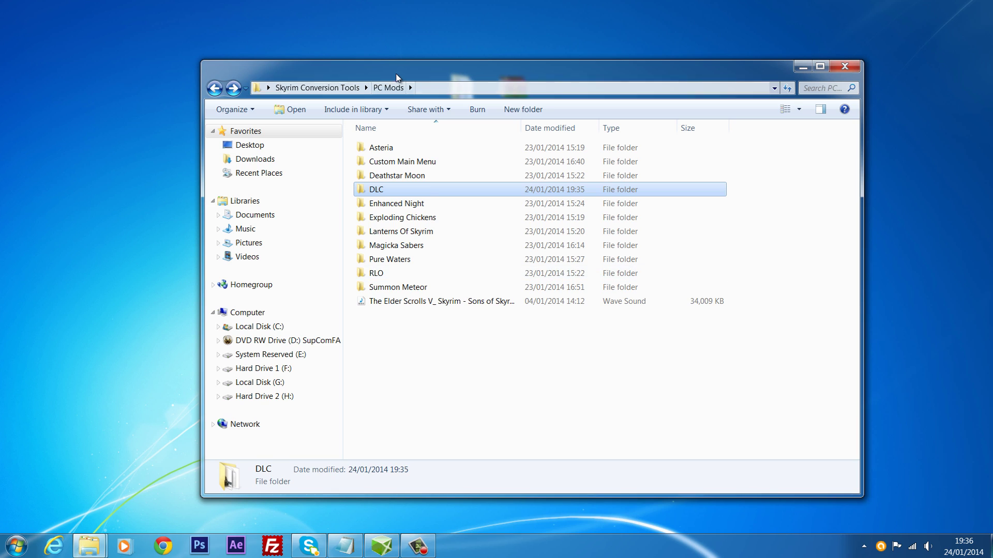
pyautogui.moveTo(408, 81); pyautogui.dragTo(422, 107)
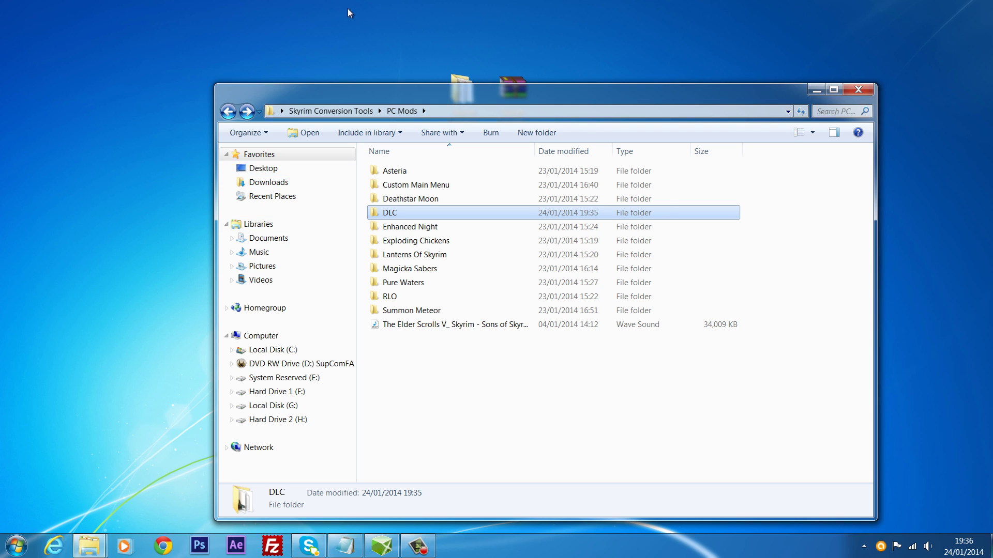
pyautogui.doubleClick(406, 215)
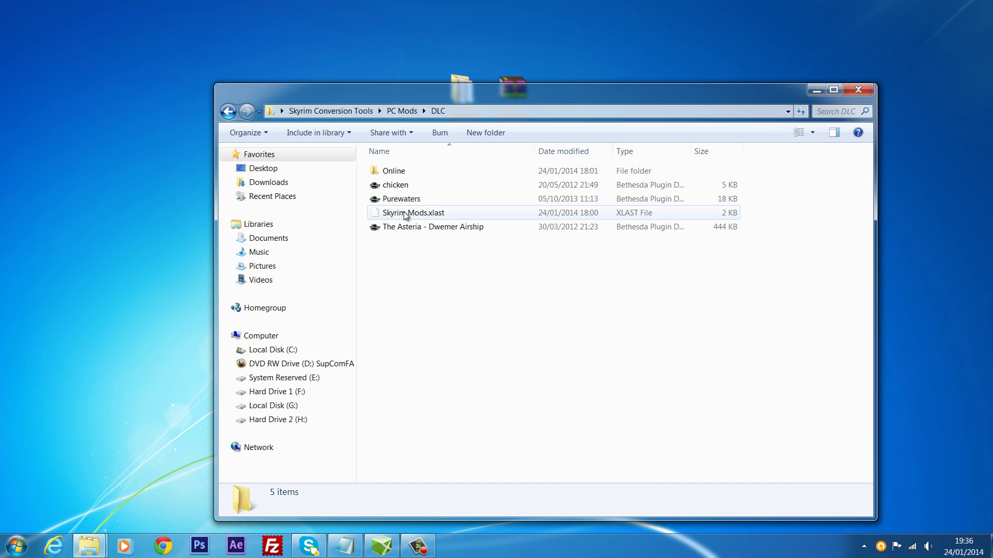
pyautogui.click(226, 115)
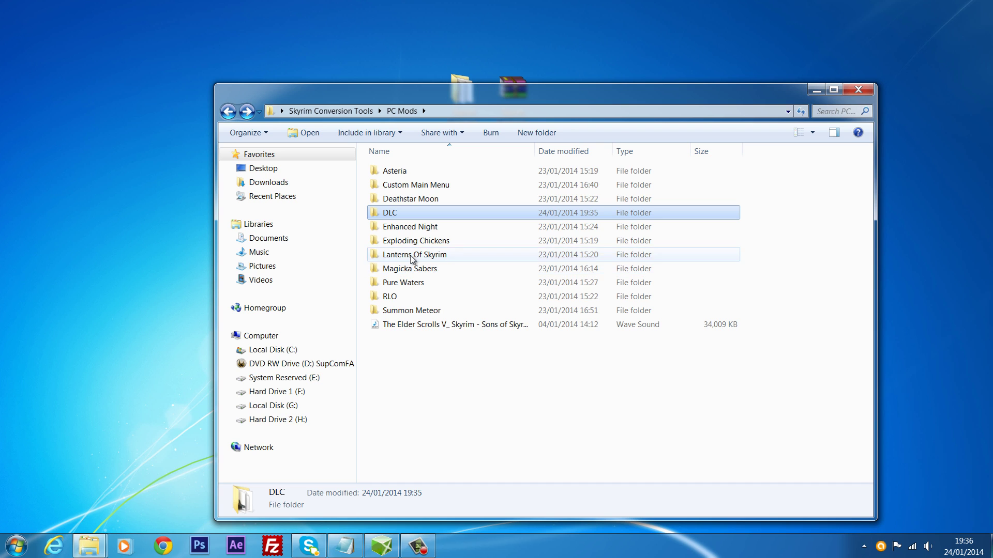
# - Copy both Lanterns Of Skyrim - All In One - Main files from the Lanterns Of Skyrim folder
pyautogui.doubleClick(412, 255)
pyautogui.moveTo(399, 200); pyautogui.dragTo(555, 177)
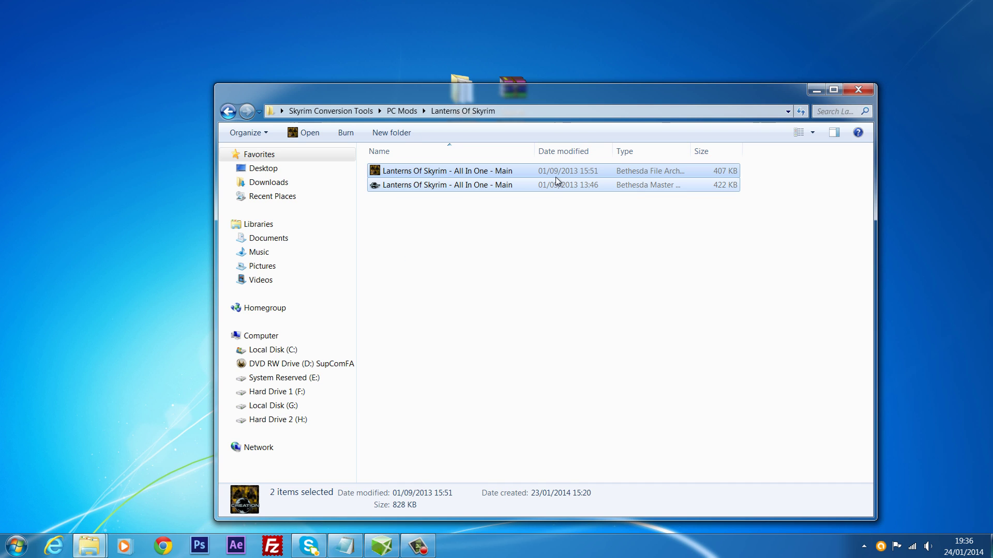
pyautogui.rightClick(555, 177)
pyautogui.click(587, 300)
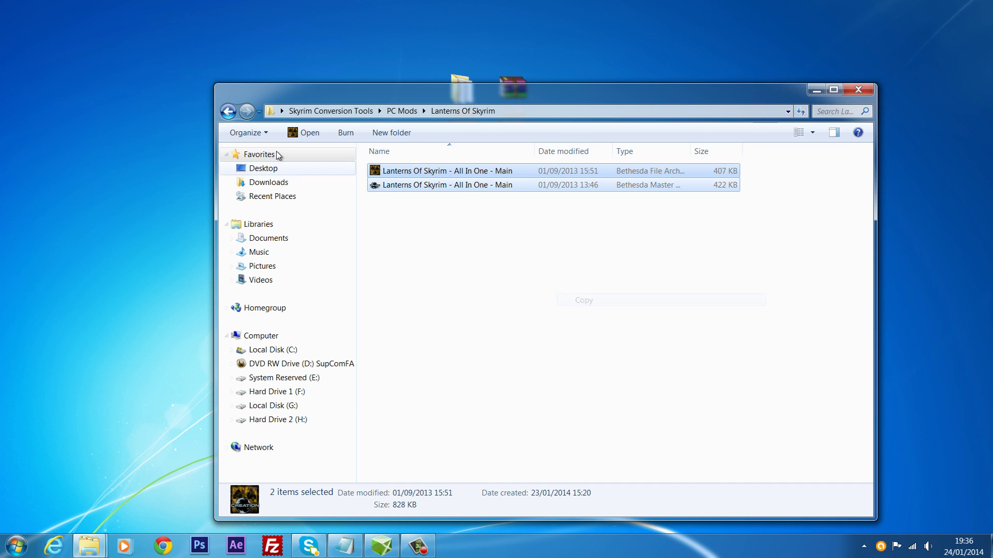
# - Paste the two Lanterns Of Skyrim files into the DLC folder in PC Mods
pyautogui.click(228, 111)
pyautogui.doubleClick(450, 214)
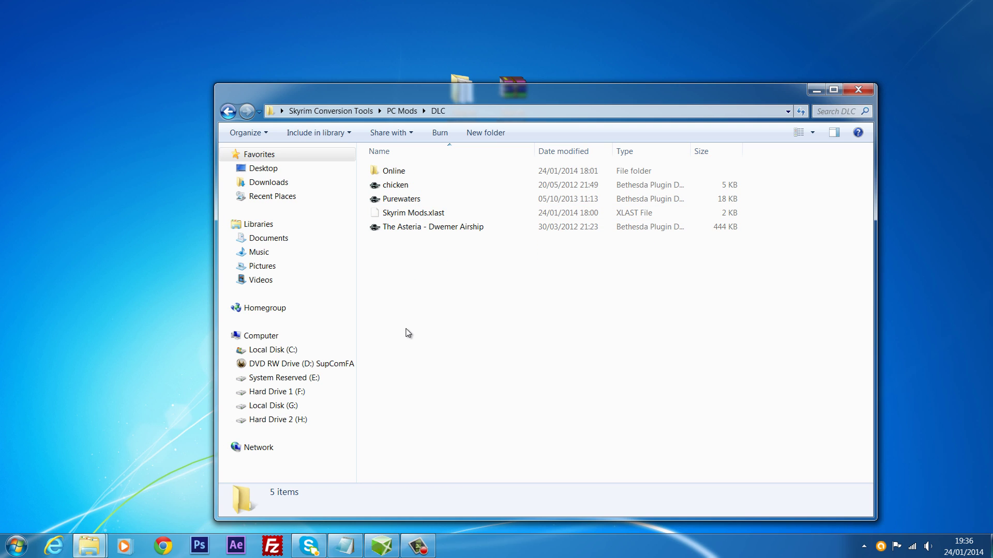
pyautogui.rightClick(407, 329)
pyautogui.click(443, 425)
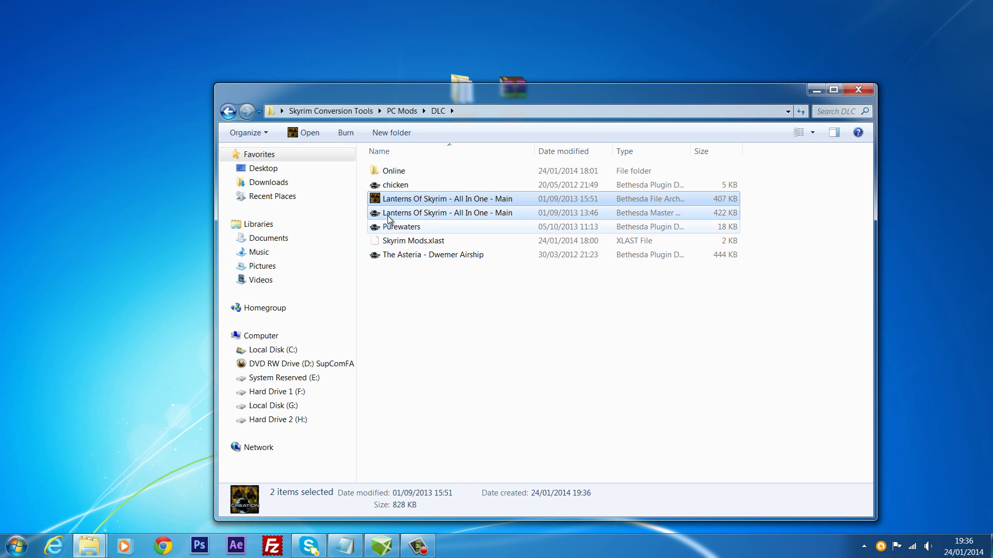
# - Inspect the Lanterns Of Skyrim master and archive files in the DLC folder and return to PC Mods
pyautogui.click(454, 212)
pyautogui.click(454, 199)
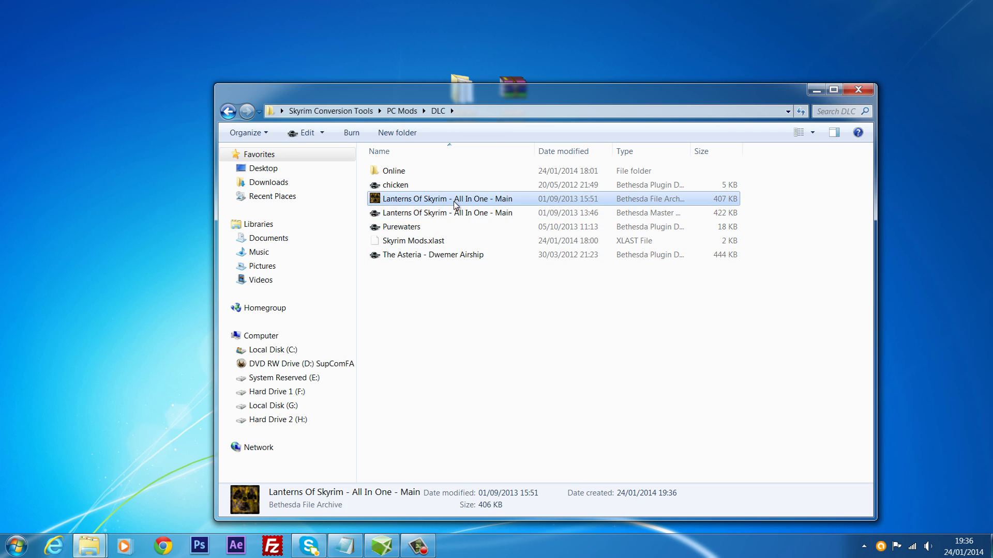
pyautogui.click(225, 112)
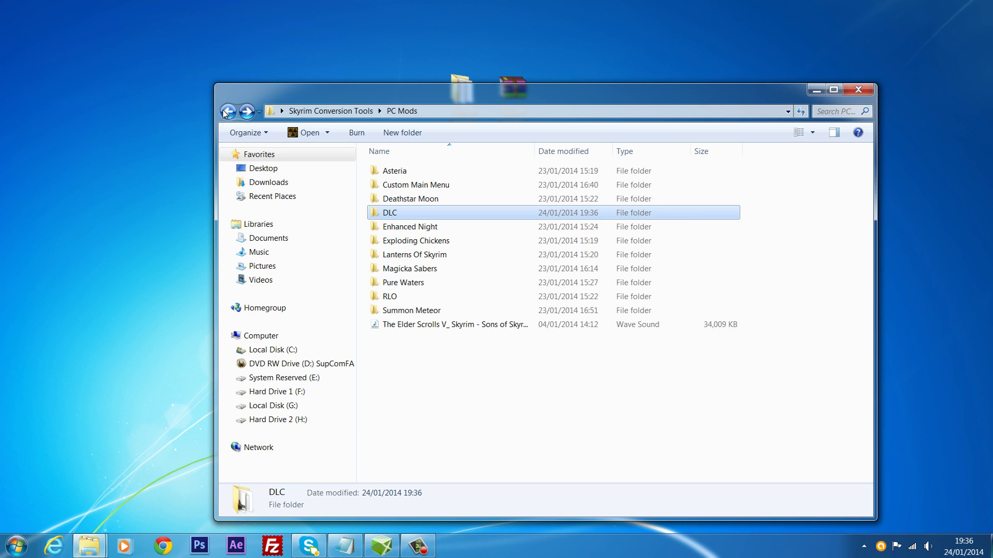
pyautogui.doubleClick(417, 217)
pyautogui.click(450, 199)
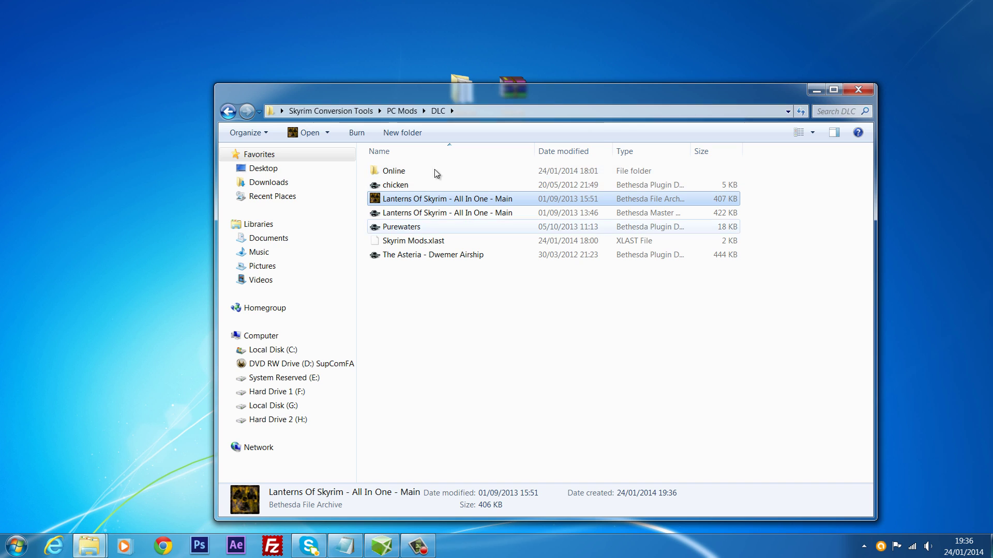
pyautogui.press('BackSpace')
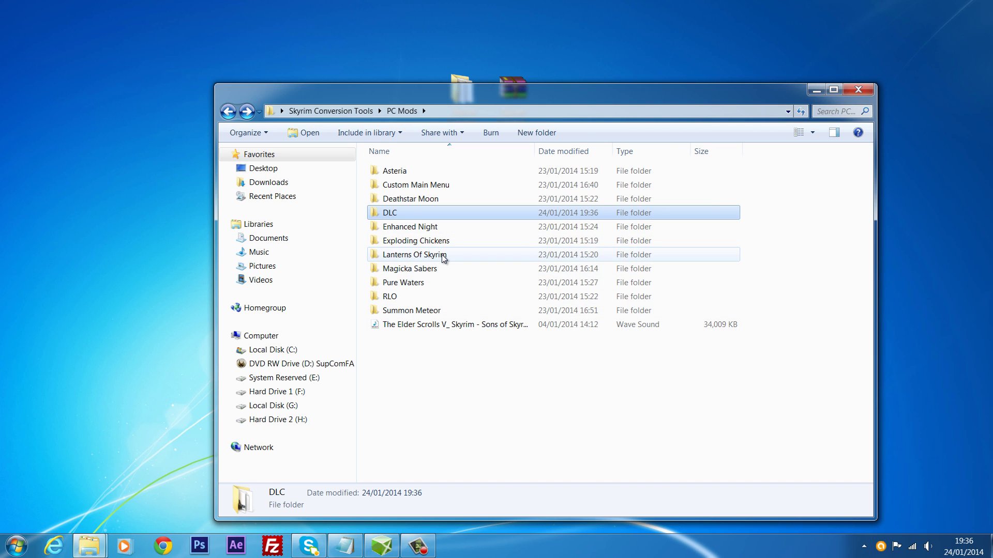
# - Check the Summon Meteor folder's files and reopen the DLC folder
pyautogui.doubleClick(437, 311)
pyautogui.click(227, 111)
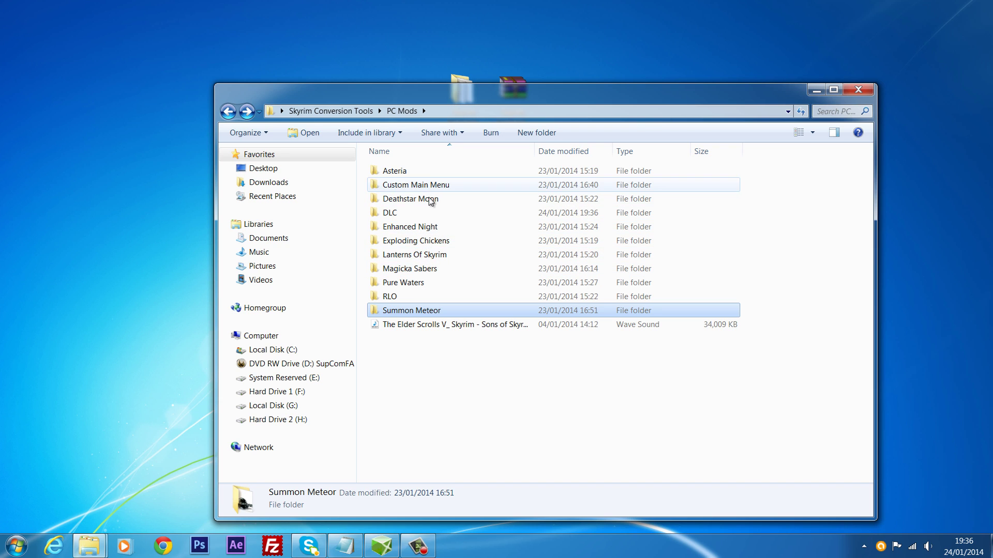
pyautogui.doubleClick(409, 216)
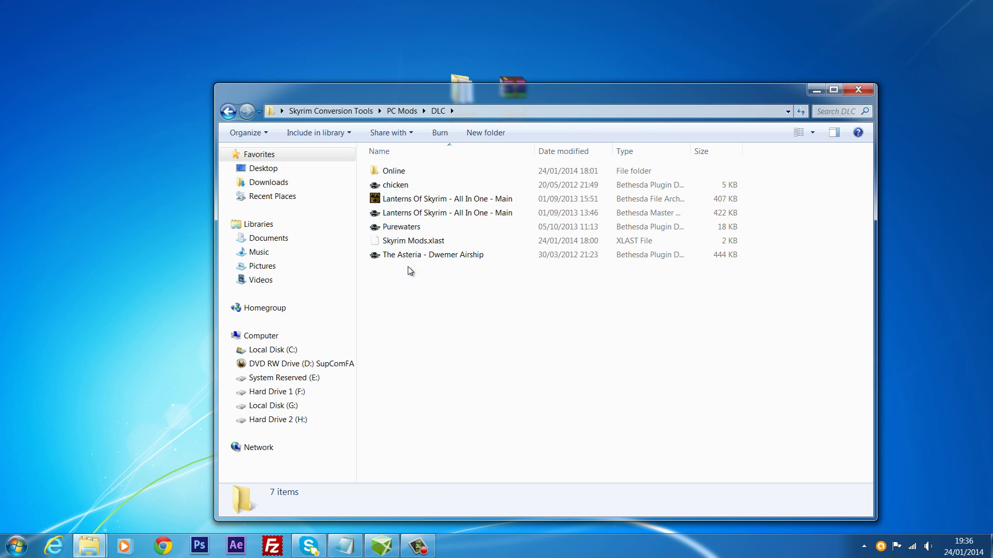
# - Switch to the Xbox 360 authoring tool and add chicken, both Lanterns Of Skyrim files and The Asteria - Dwemer Airship to the project's Contents
pyautogui.click(380, 551)
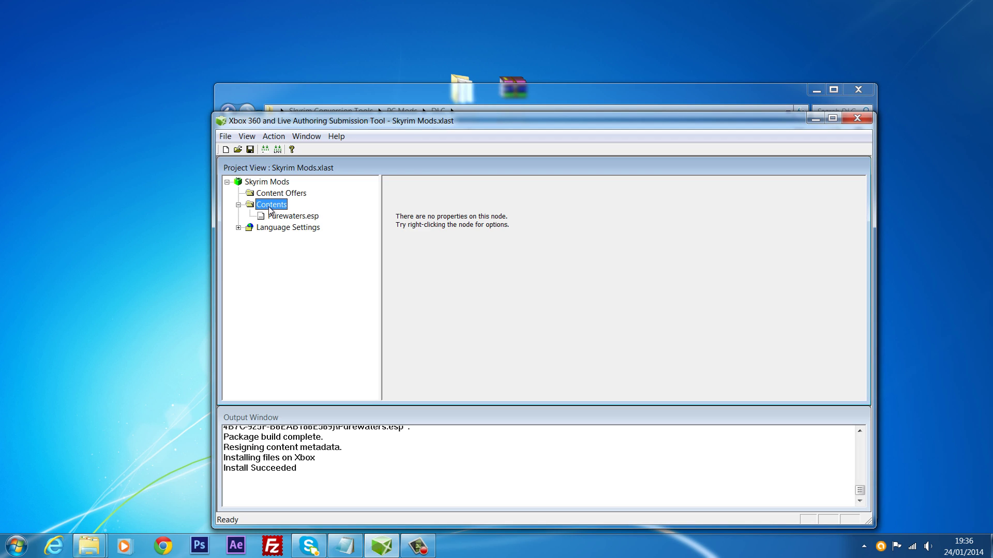
pyautogui.rightClick(269, 206)
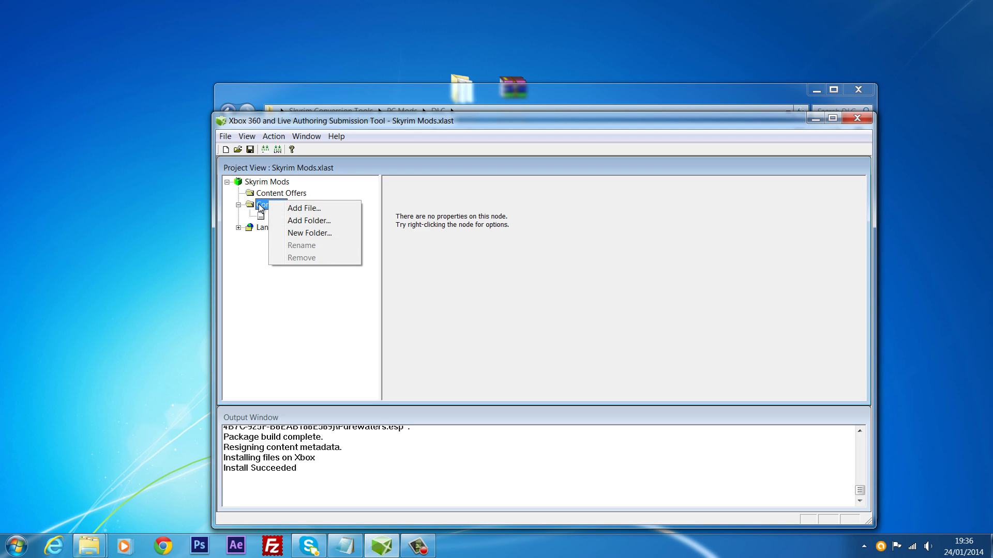
pyautogui.click(298, 209)
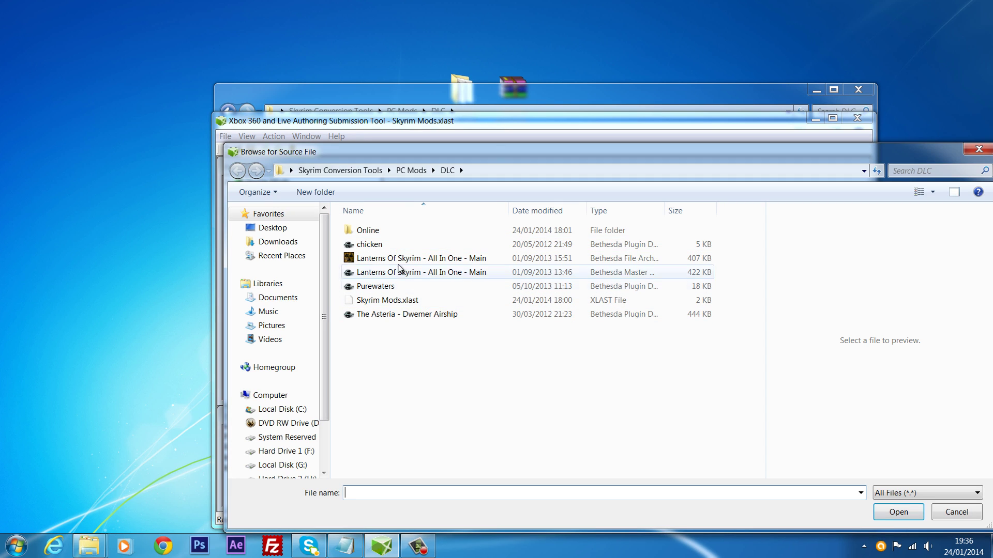
pyautogui.click(385, 247)
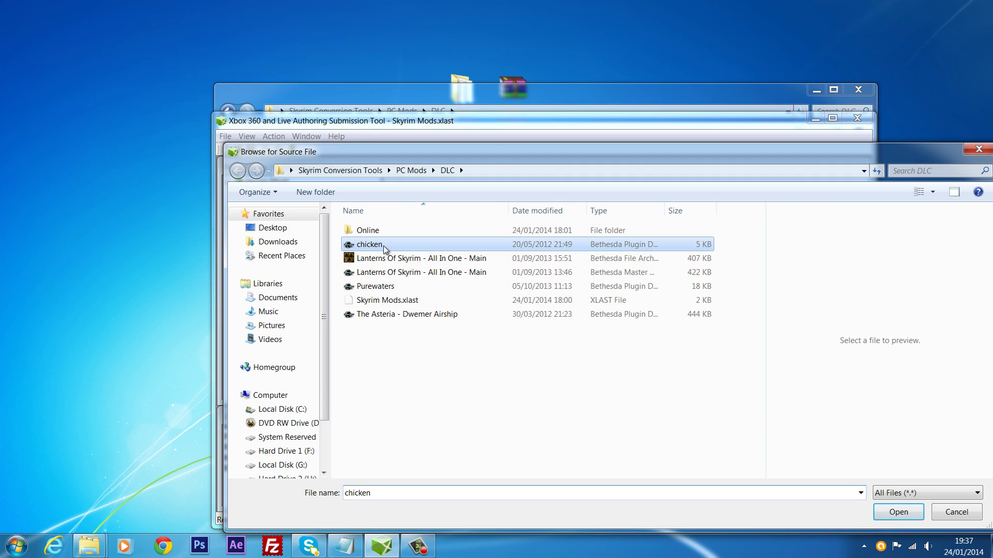
pyautogui.keyDown('ctrl'); pyautogui.click(388, 314); pyautogui.keyUp('ctrl')
pyautogui.keyDown('ctrl'); pyautogui.click(385, 259); pyautogui.keyUp('ctrl')
pyautogui.keyDown('ctrl'); pyautogui.click(385, 272); pyautogui.keyUp('ctrl')
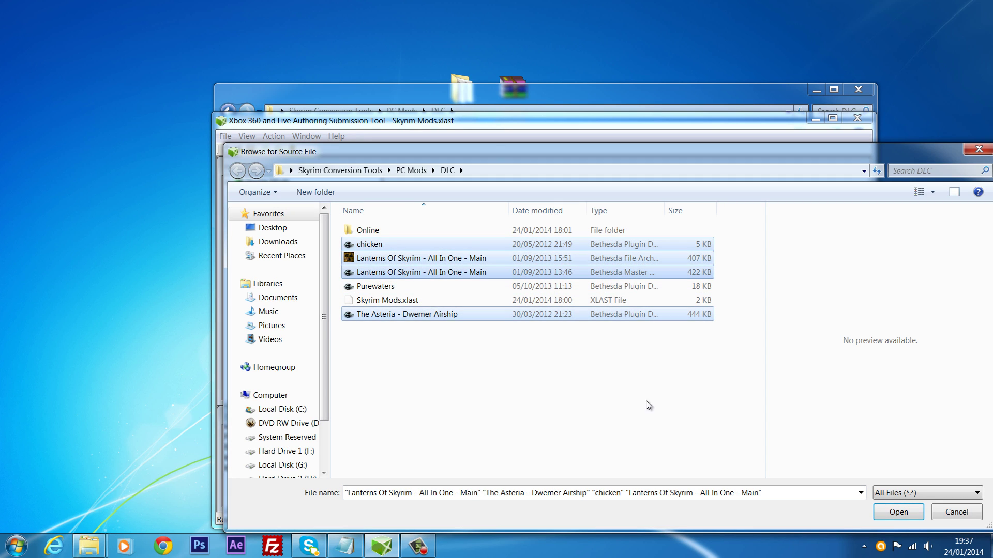
pyautogui.click(889, 504)
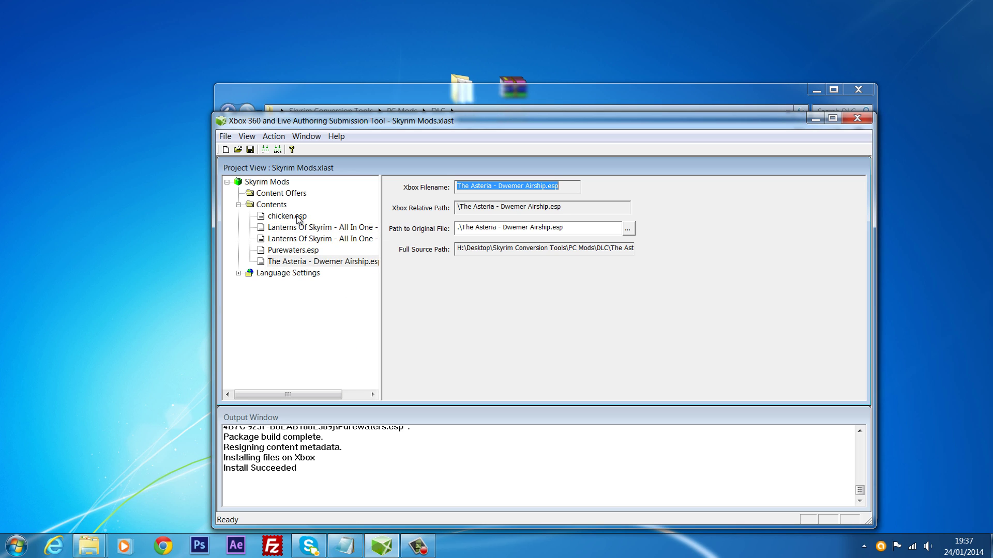
# - Review the added files' properties under Contents, ending on The Asteria - Dwemer Airship.esp, and move the project window lower
pyautogui.click(307, 242)
pyautogui.press('Up')
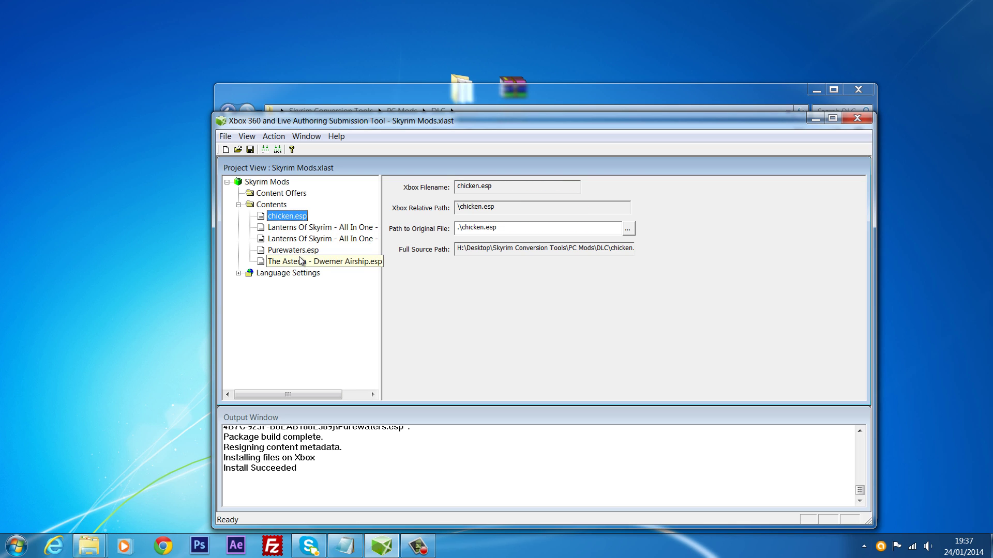
pyautogui.click(303, 262)
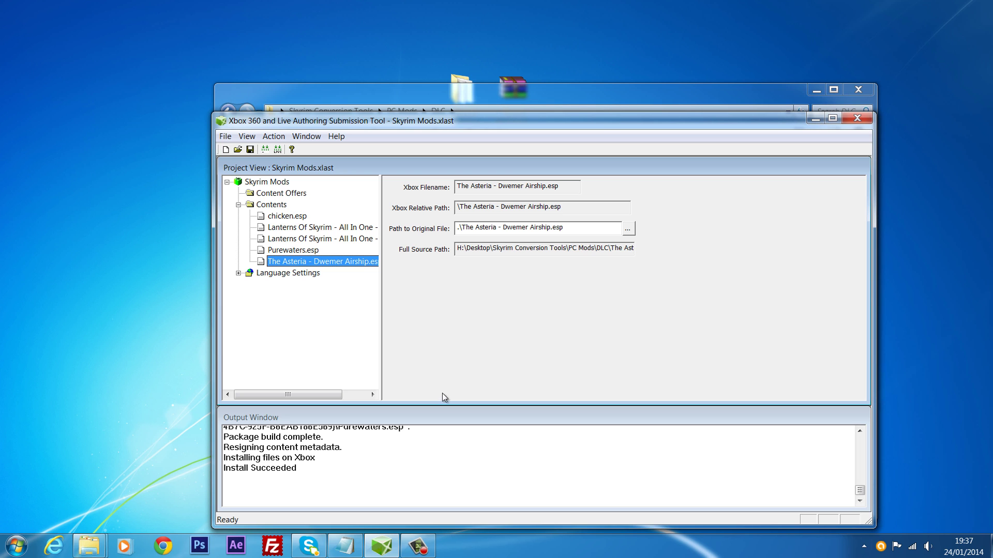
pyautogui.moveTo(477, 130); pyautogui.dragTo(469, 150)
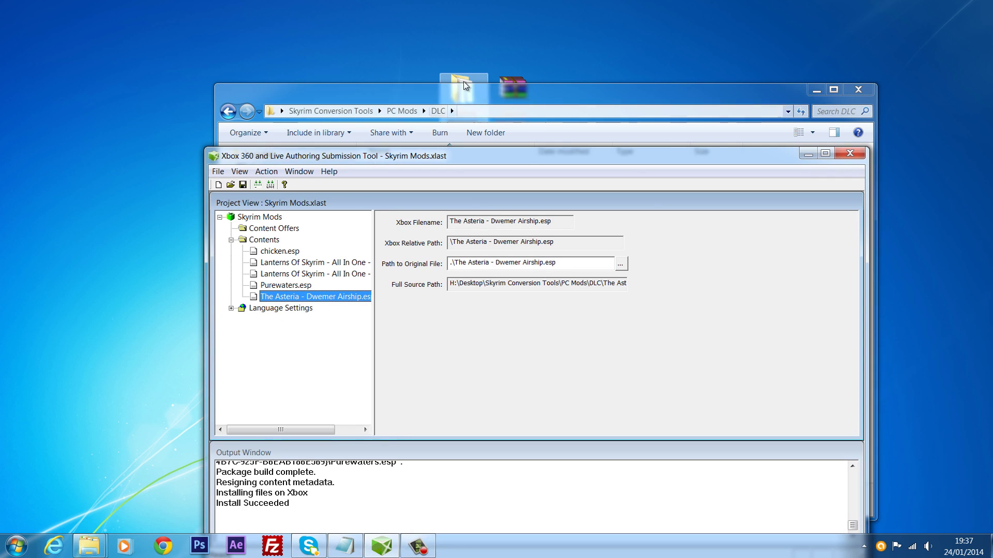
# - Return to PC Mods, open the Summon Meteor folder and select its Scripts subfolder
pyautogui.moveTo(458, 92); pyautogui.dragTo(499, 88)
pyautogui.click(444, 108)
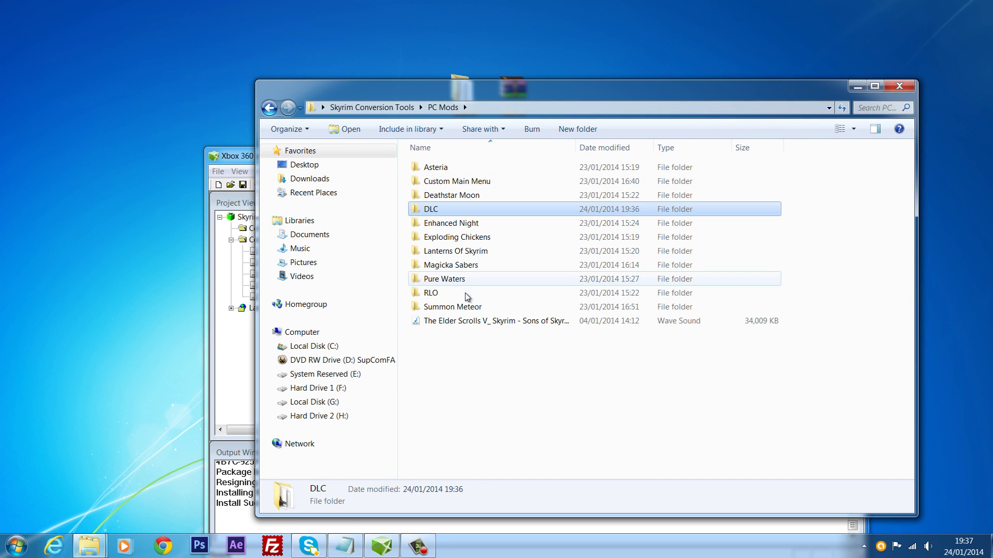
pyautogui.doubleClick(468, 306)
pyautogui.moveTo(498, 89); pyautogui.dragTo(543, 118)
pyautogui.click(482, 209)
pyautogui.click(629, 197)
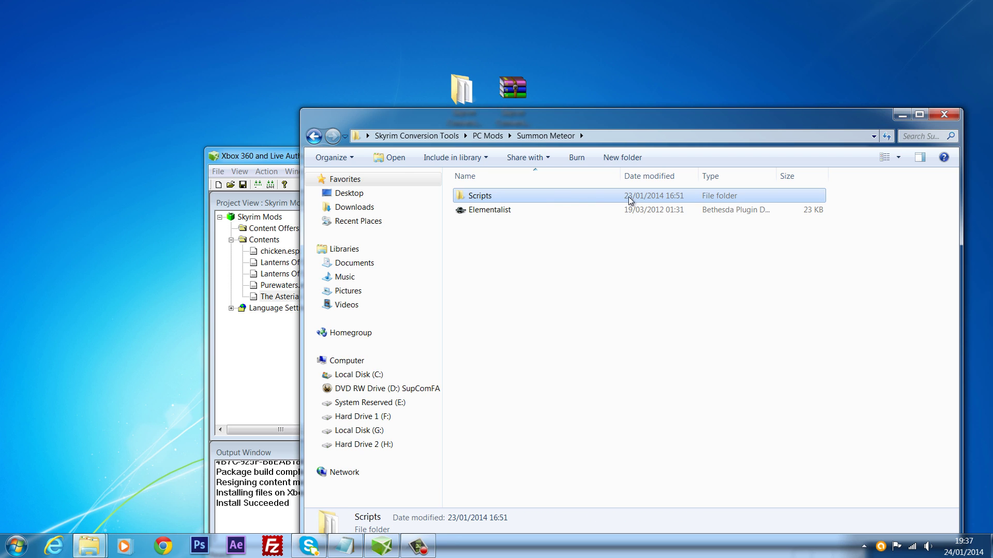
pyautogui.click(872, 198)
pyautogui.click(505, 195)
# - Check the properties of Lanterns Of Skyrim - All In One - Main.bsa in the authoring project, and return to the Summon Meteor folder
pyautogui.moveTo(270, 160); pyautogui.dragTo(180, 133)
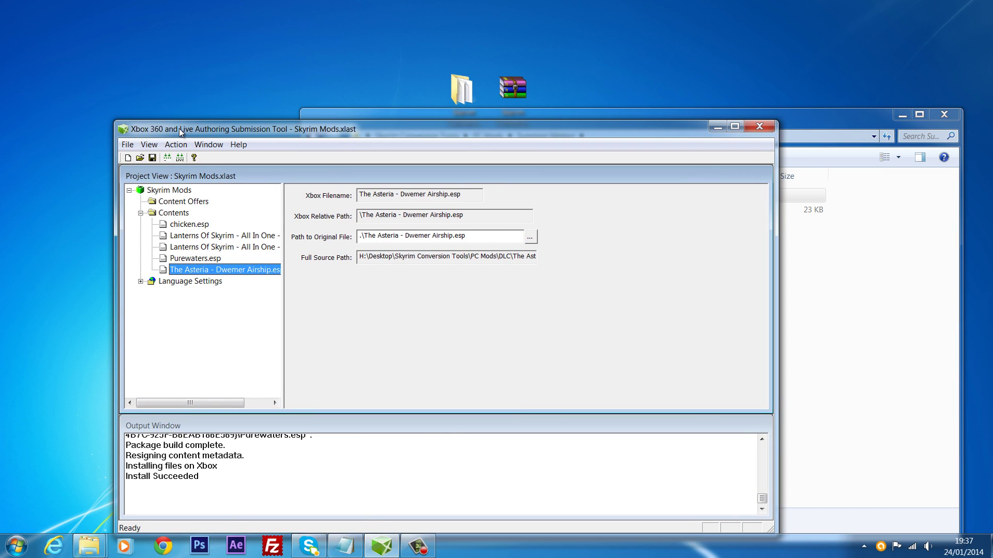
pyautogui.moveTo(446, 116); pyautogui.dragTo(510, 123)
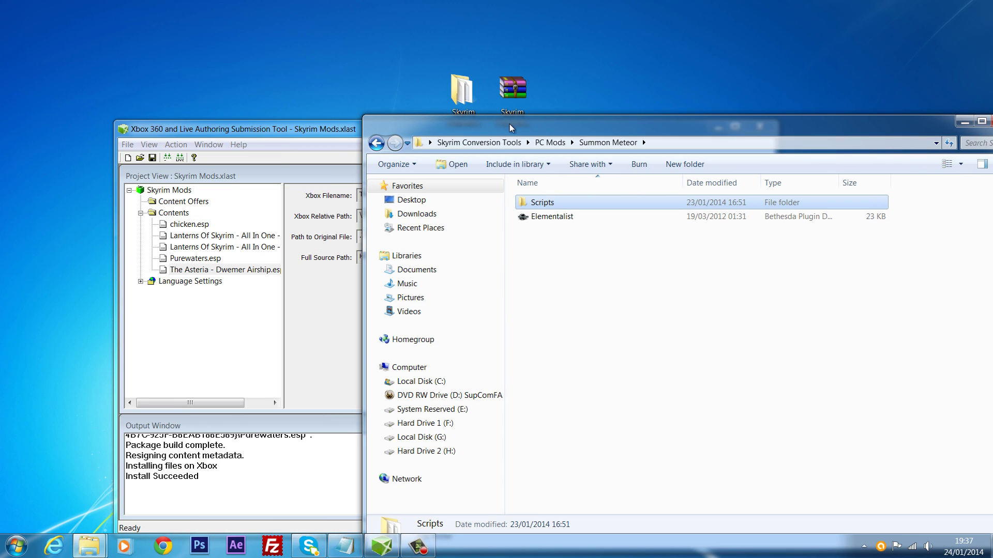
pyautogui.click(212, 237)
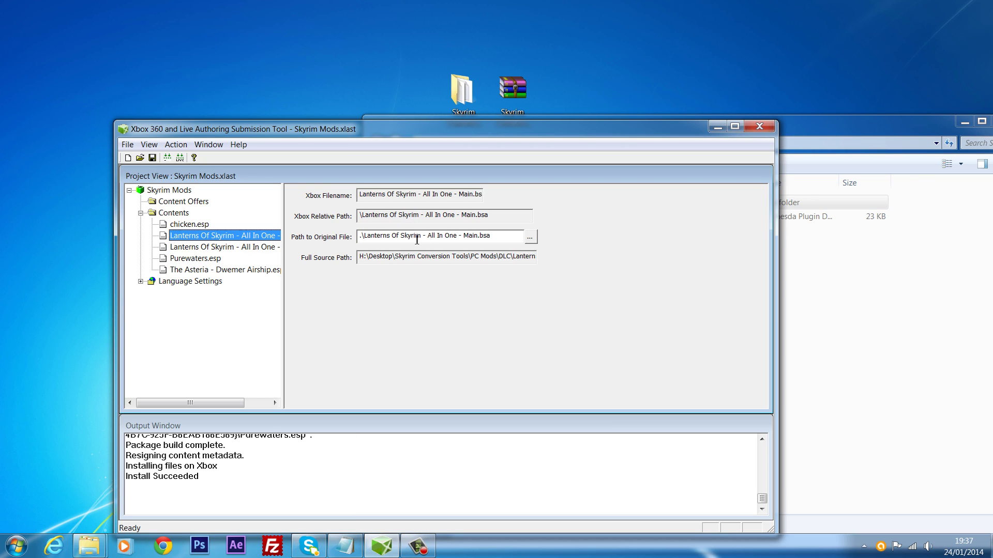
pyautogui.moveTo(858, 124); pyautogui.dragTo(808, 104)
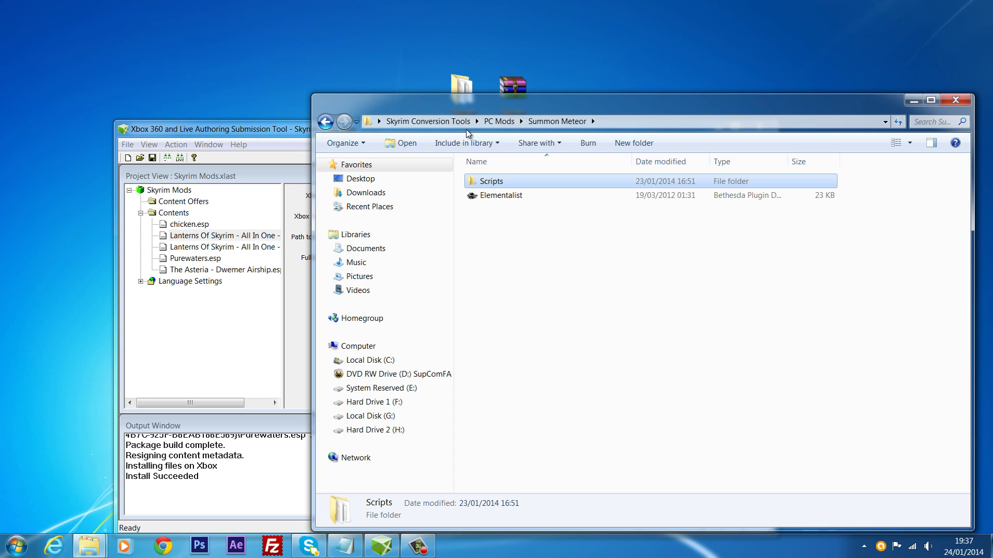
# - Open the TESArchive folder in Skyrim Conversion Tools and launch the Archive application
pyautogui.click(428, 121)
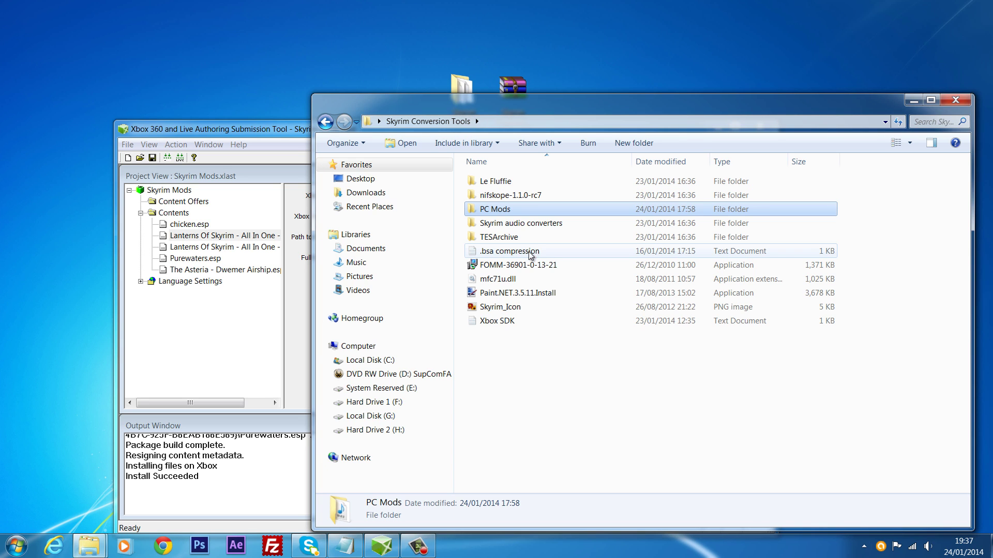
pyautogui.doubleClick(493, 239)
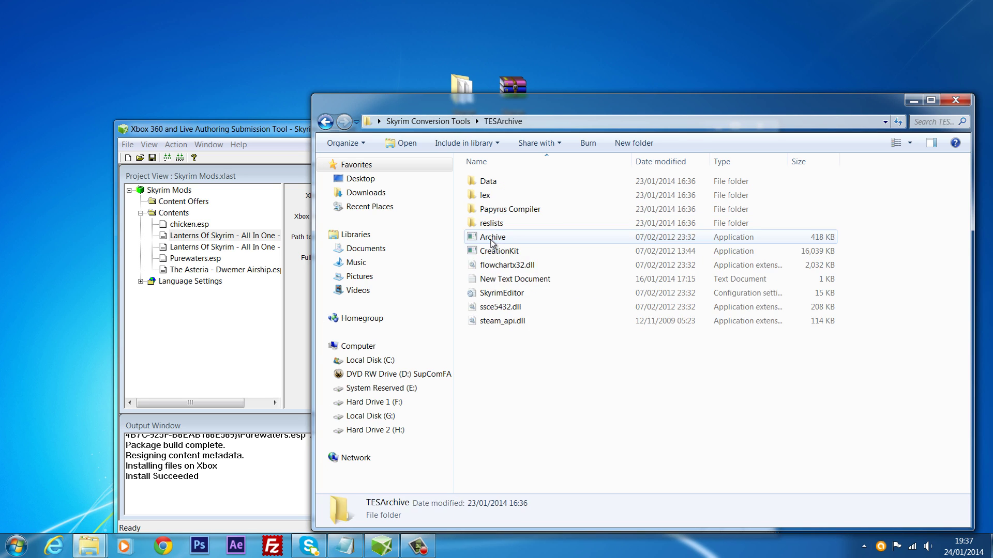
pyautogui.click(499, 241)
pyautogui.doubleClick(499, 241)
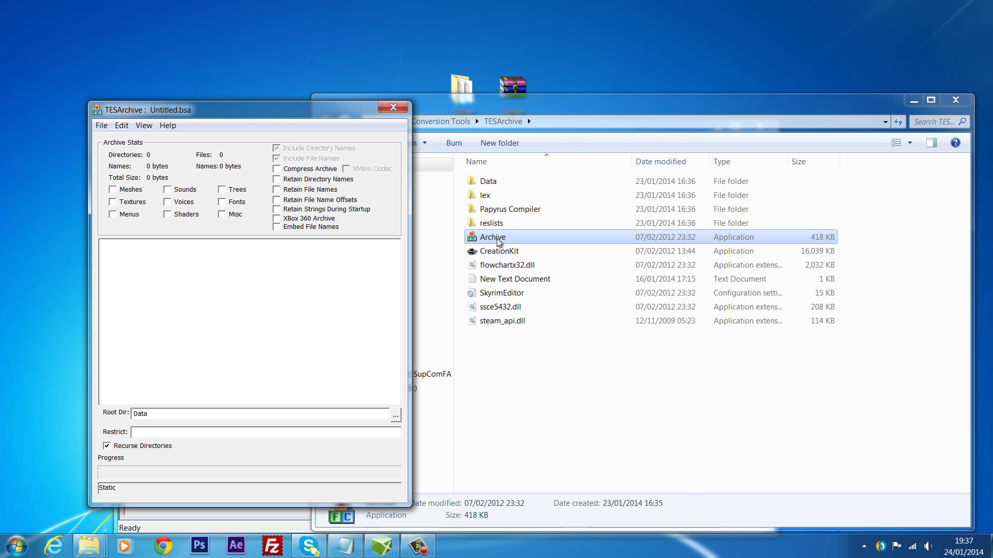
# - Return the folder window to Skyrim Conversion Tools and arrange it beside the TESArchive window
pyautogui.moveTo(519, 108); pyautogui.dragTo(554, 109)
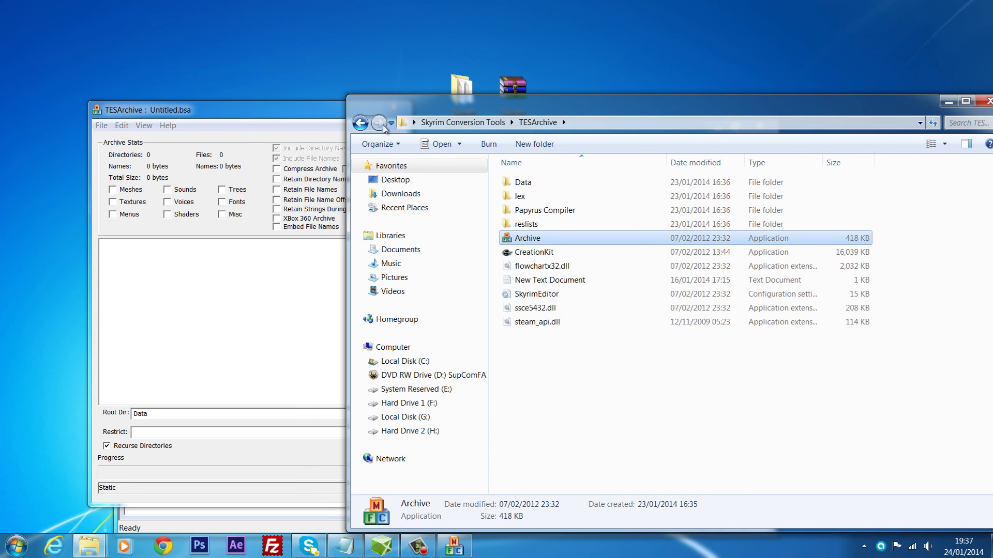
pyautogui.click(362, 123)
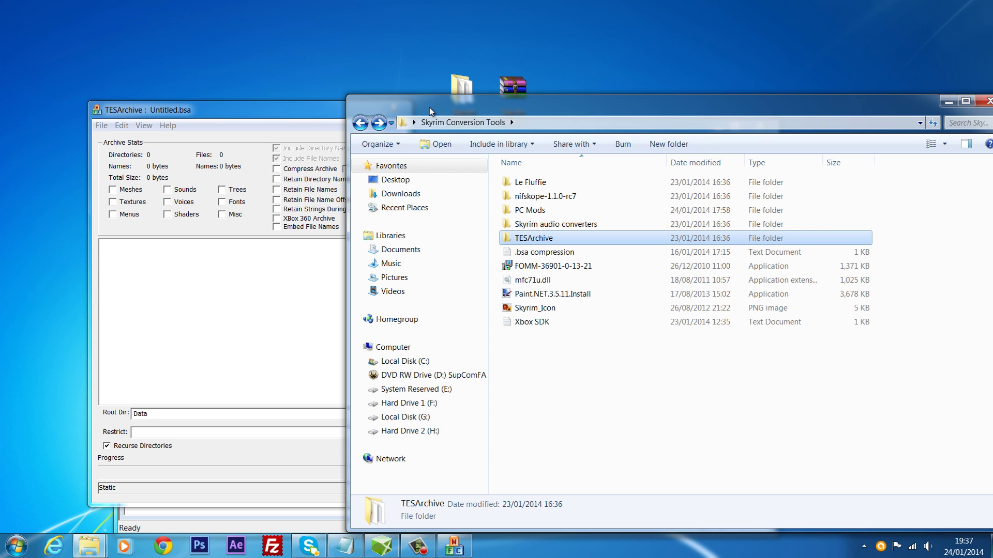
pyautogui.moveTo(431, 108); pyautogui.dragTo(459, 139)
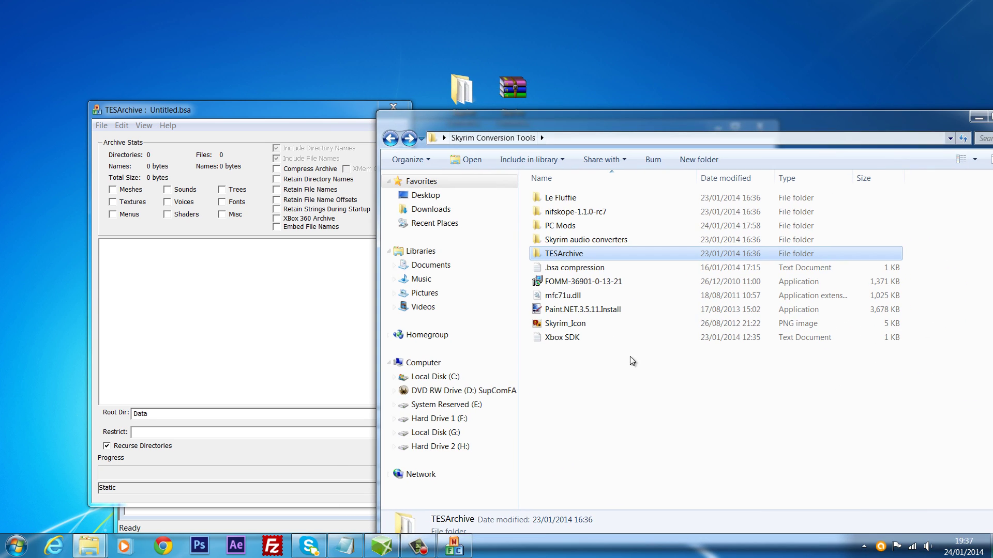
pyautogui.moveTo(213, 119); pyautogui.dragTo(238, 120)
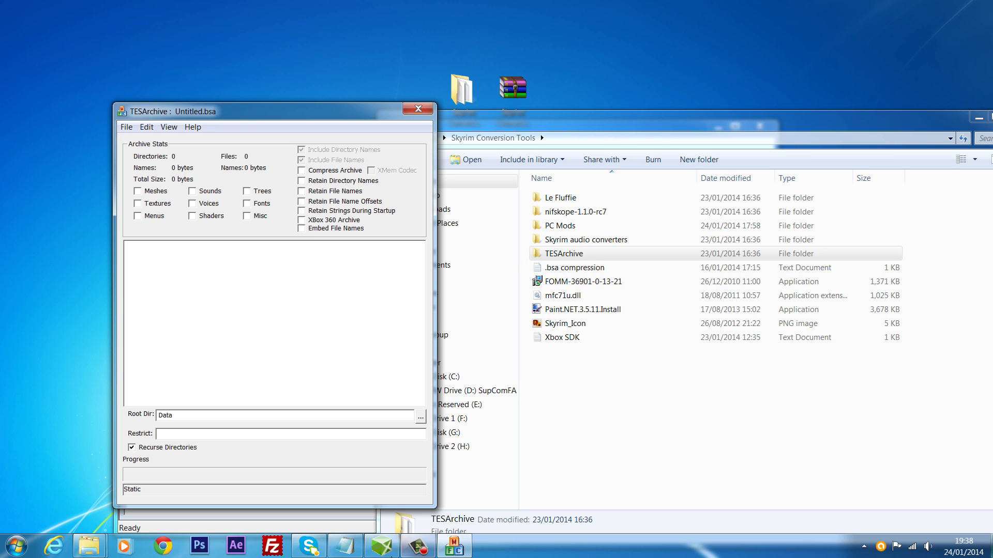
pyautogui.click(348, 547)
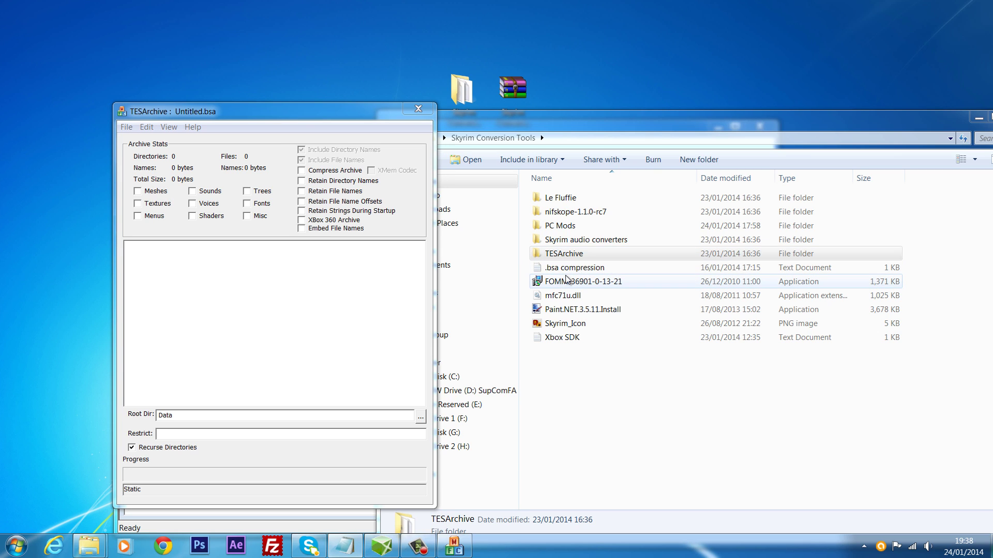
pyautogui.moveTo(743, 122); pyautogui.dragTo(670, 141)
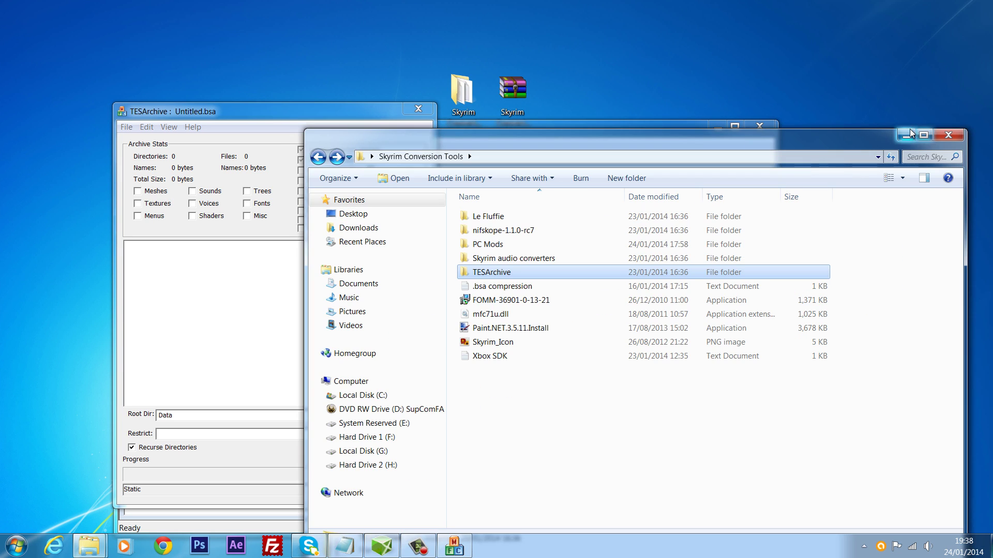
# - Minimize the folder and authoring tool windows, and enable Misc, Retain File Names and XBox 360 Archive in TESArchive
pyautogui.click(905, 136)
pyautogui.moveTo(327, 117); pyautogui.dragTo(536, 109)
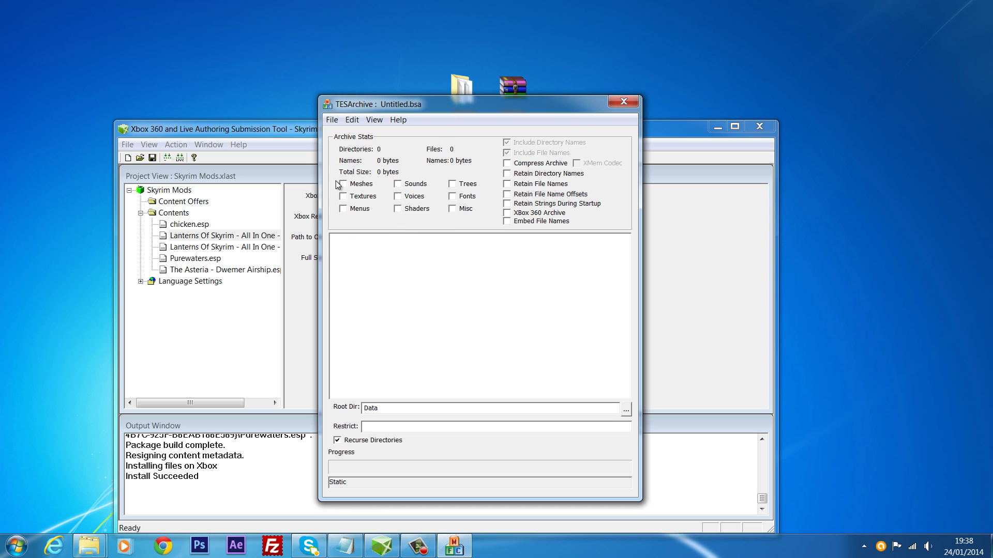
pyautogui.moveTo(402, 104)
pyautogui.mouseDown()
pyautogui.moveTo(710, 157)
pyautogui.moveTo(378, 118)
pyautogui.moveTo(413, 100)
pyautogui.mouseUp()
pyautogui.click(717, 127)
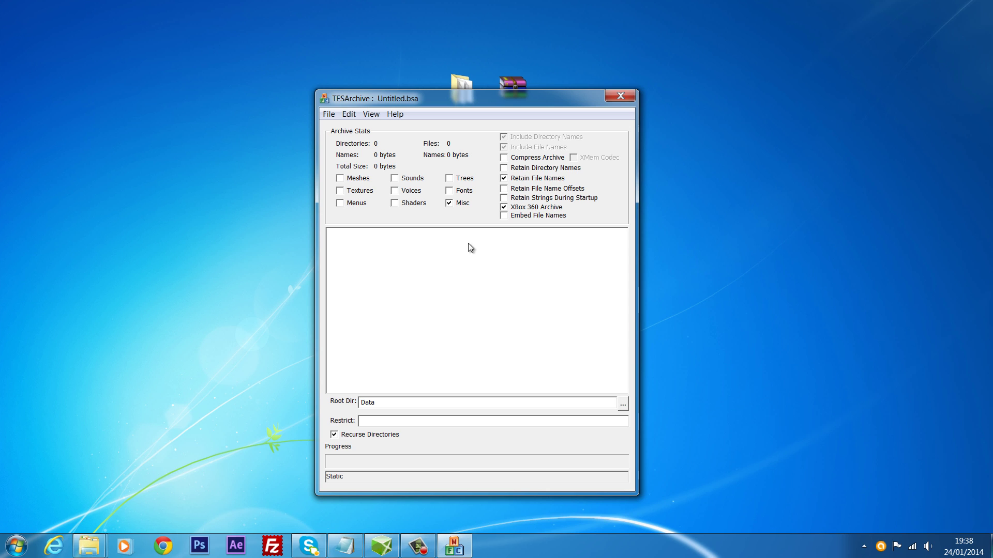
pyautogui.click(347, 120)
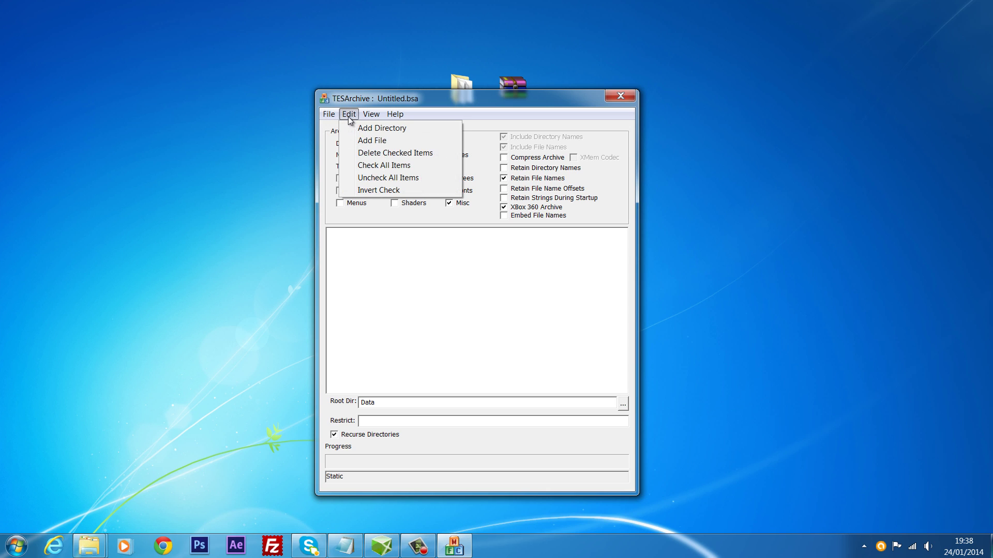
pyautogui.click(357, 127)
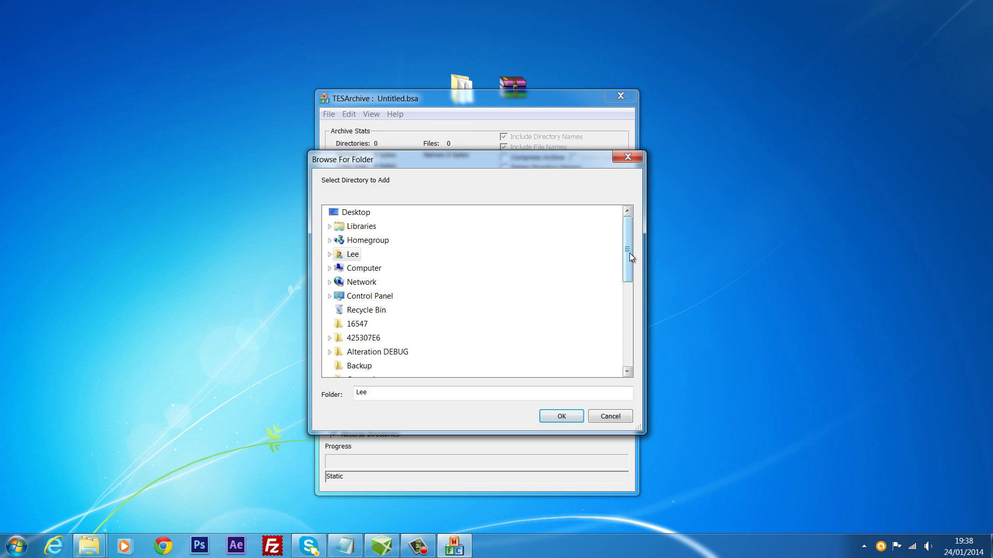
pyautogui.moveTo(628, 253); pyautogui.dragTo(635, 346)
pyautogui.click(371, 326)
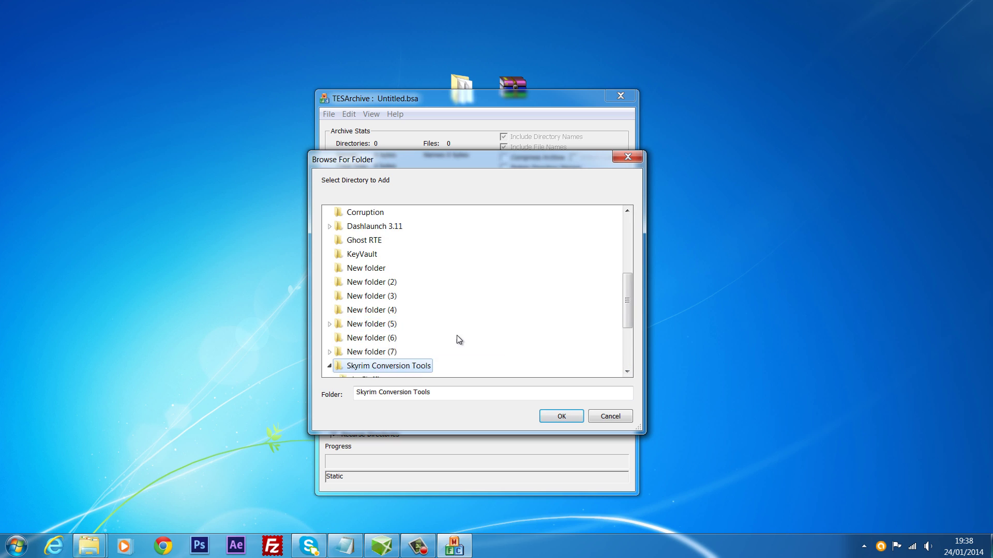
pyautogui.click(366, 297)
pyautogui.scroll(-4, 398, 310)
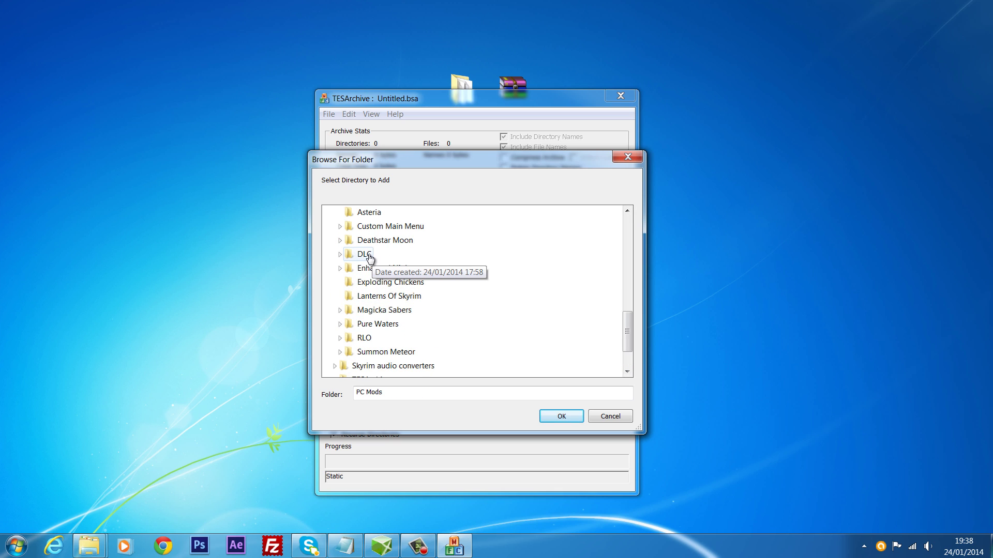
pyautogui.click(380, 352)
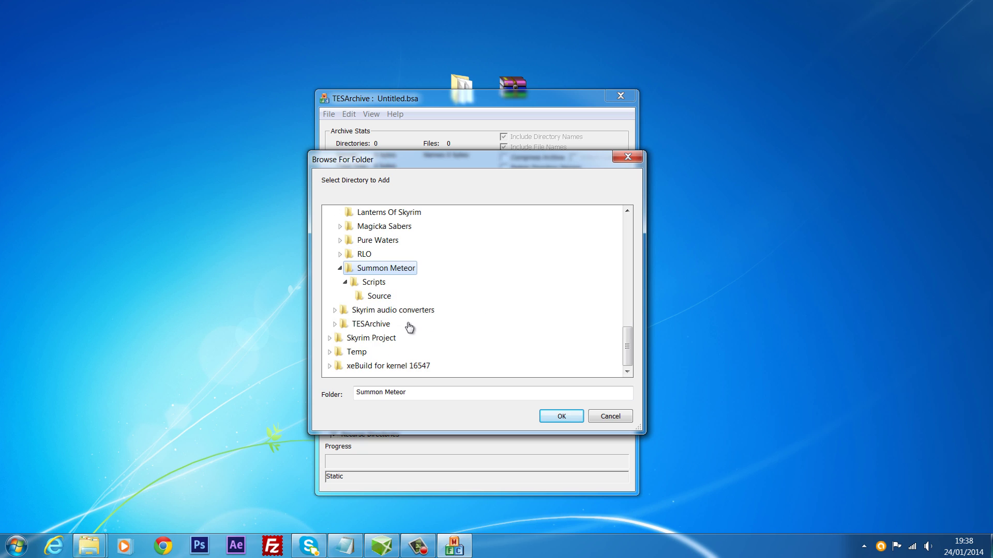
pyautogui.click(373, 282)
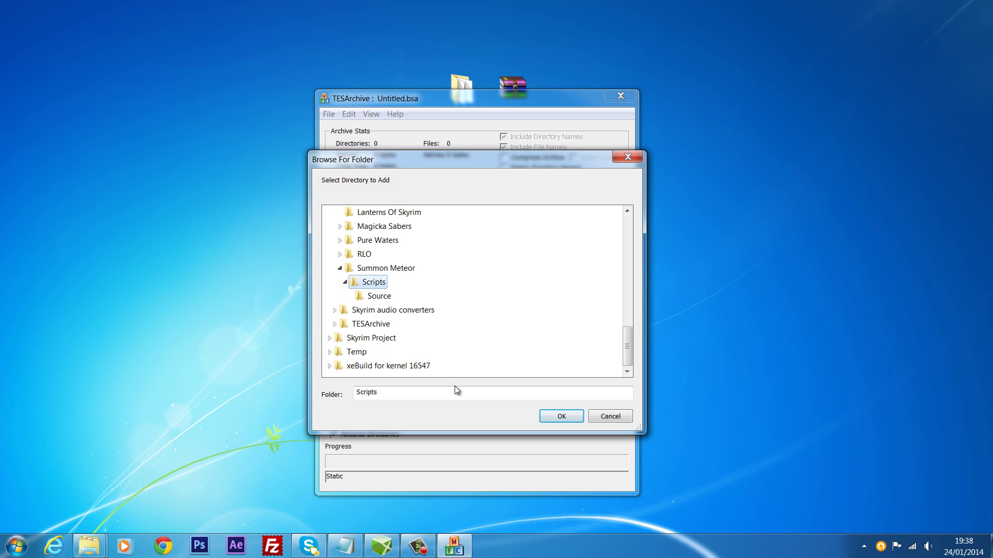
pyautogui.click(635, 159)
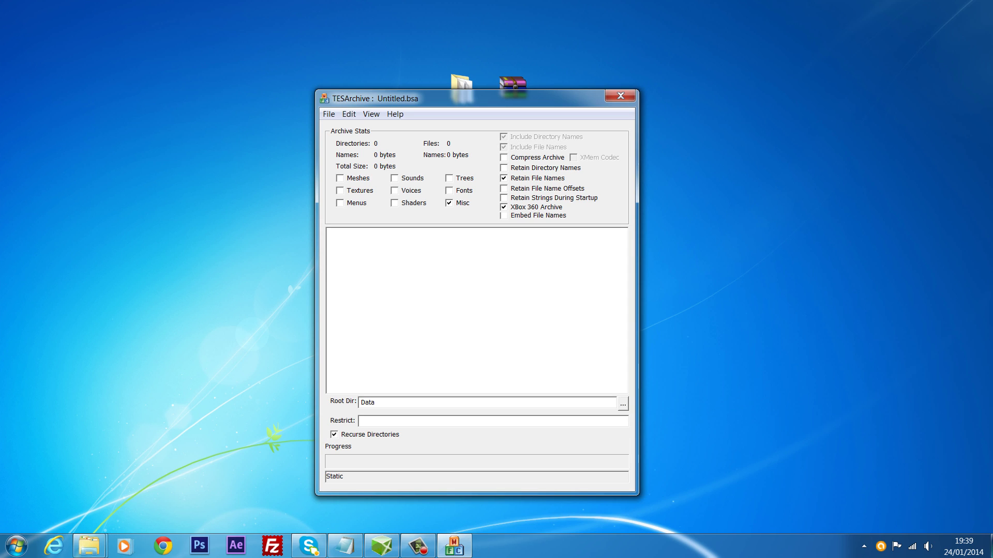
# - Examine the Skyrim Data folder on Local Disk (G:), minimize it and bring Skyrim Conversion Tools forward
pyautogui.moveTo(89, 552)
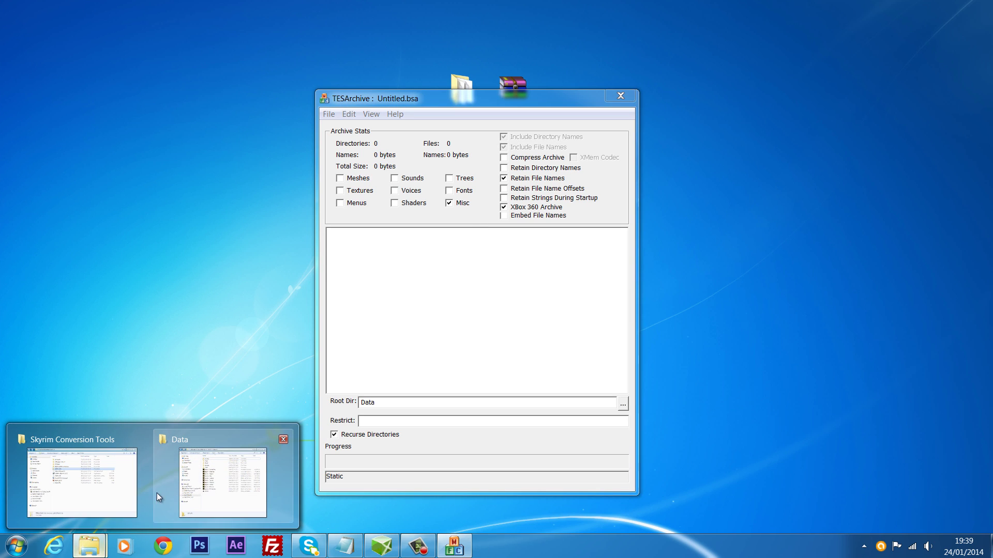
pyautogui.click(228, 481)
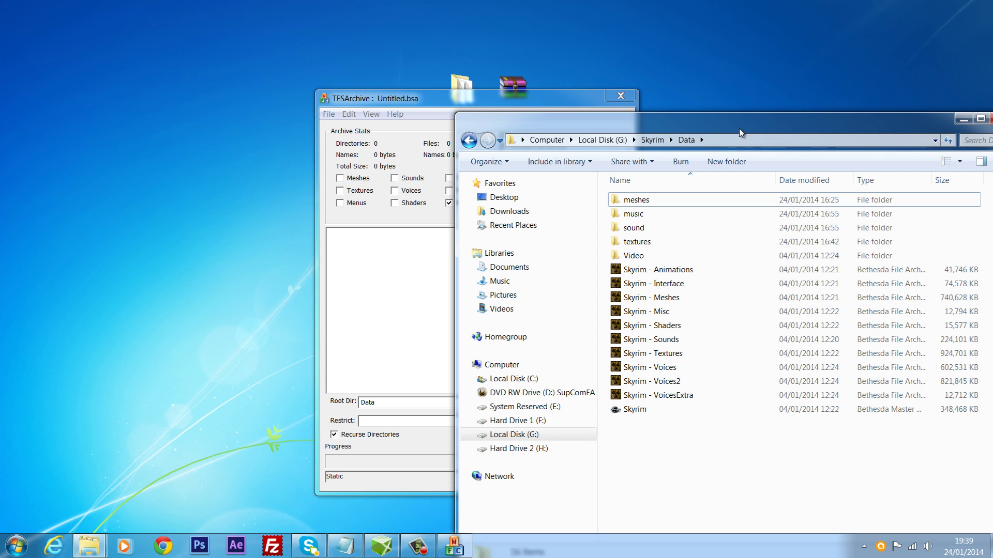
pyautogui.moveTo(90, 552)
pyautogui.click(88, 481)
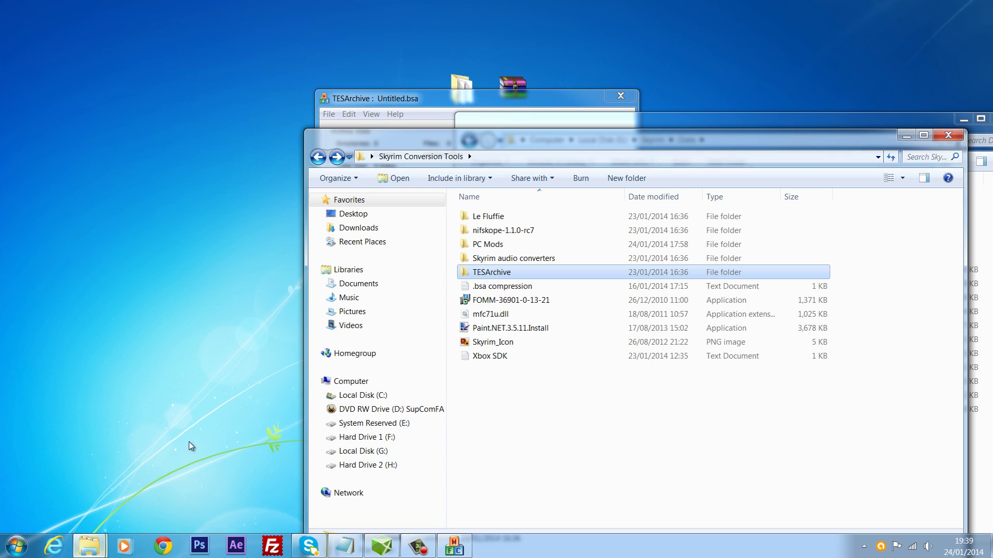
pyautogui.moveTo(458, 85); pyautogui.dragTo(454, 96)
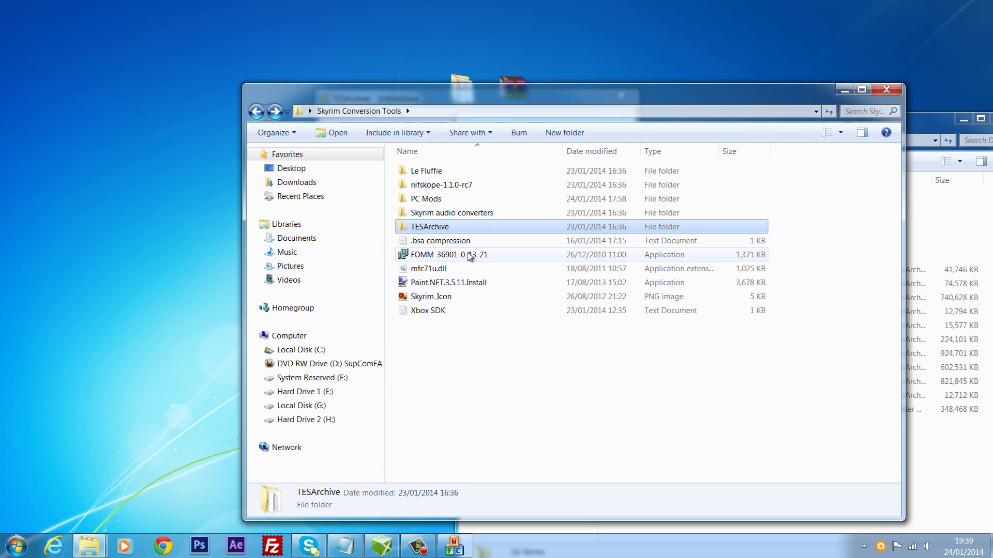
pyautogui.click(482, 378)
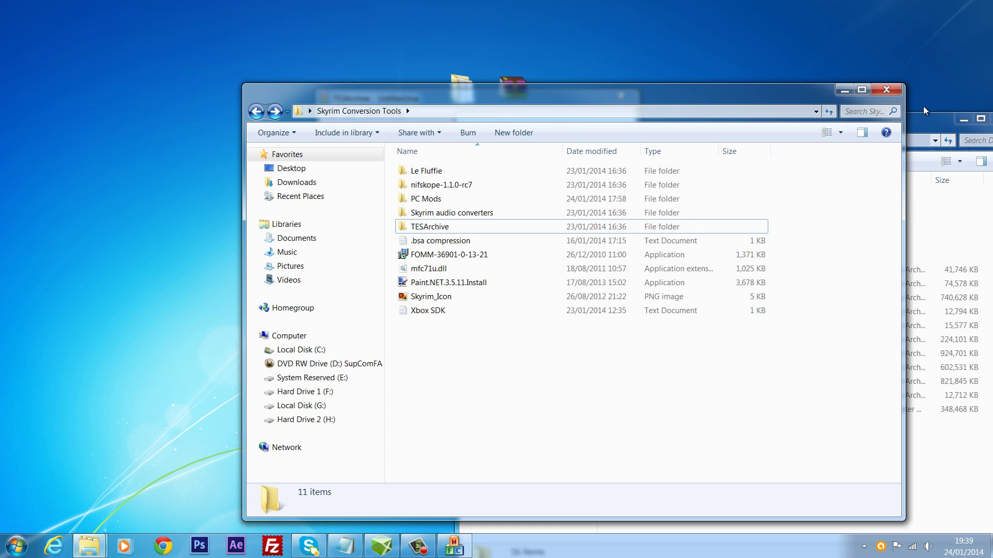
pyautogui.moveTo(926, 117); pyautogui.dragTo(754, 67)
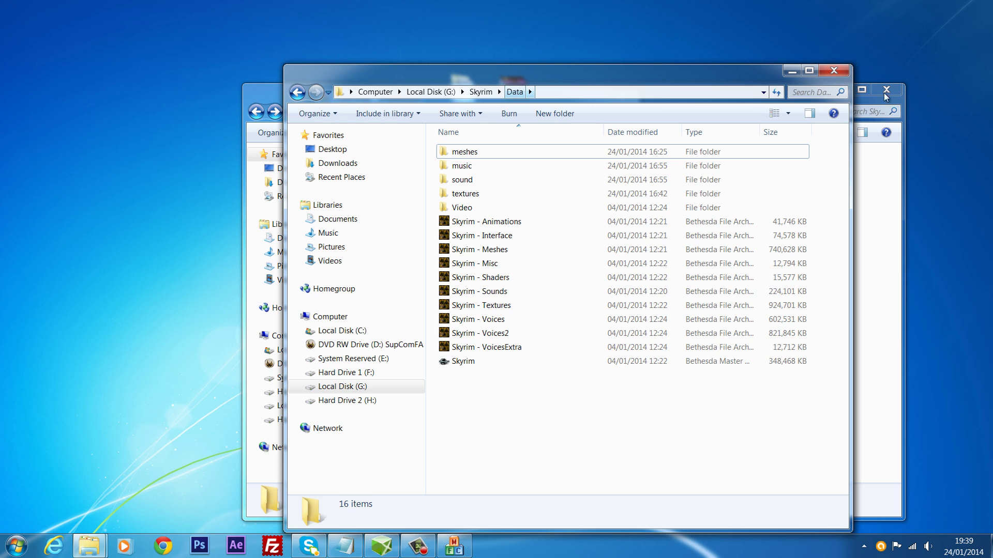
pyautogui.click(792, 70)
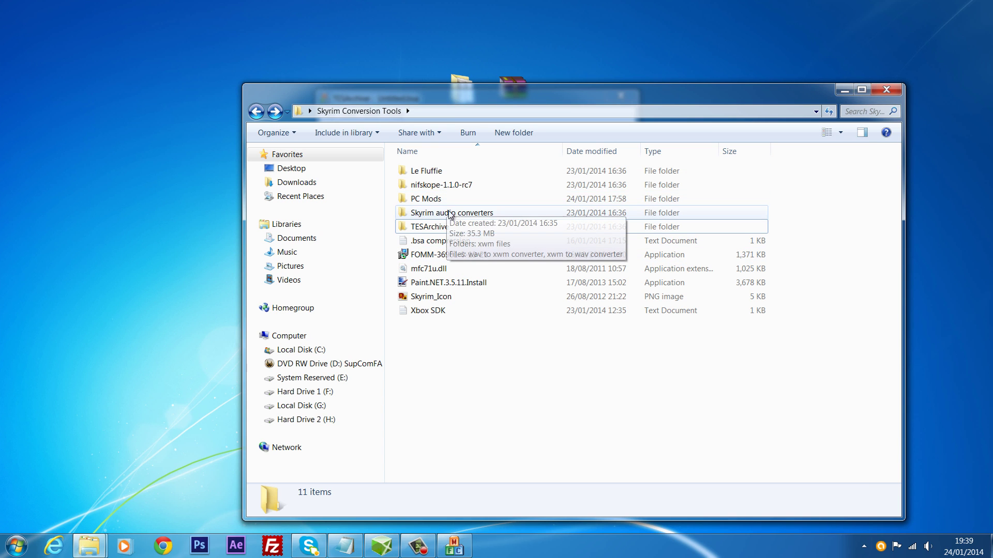
# - Open the Summon Meteor folder in PC Mods and create a new folder named Data there
pyautogui.moveTo(395, 89)
pyautogui.mouseDown()
pyautogui.moveTo(441, 239)
pyautogui.moveTo(399, 103)
pyautogui.mouseUp()
pyautogui.doubleClick(439, 213)
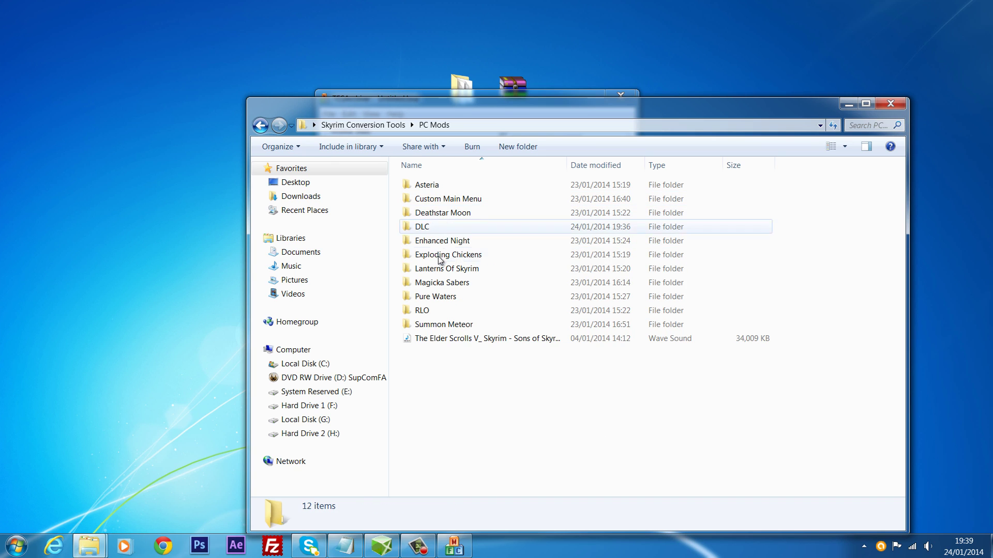
pyautogui.doubleClick(439, 324)
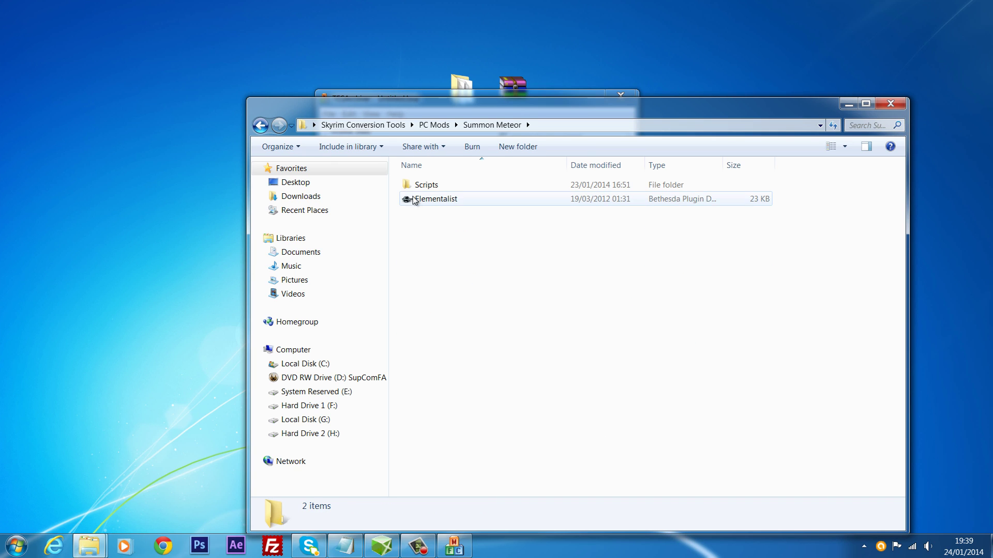
pyautogui.rightClick(427, 256)
pyautogui.moveTo(488, 410)
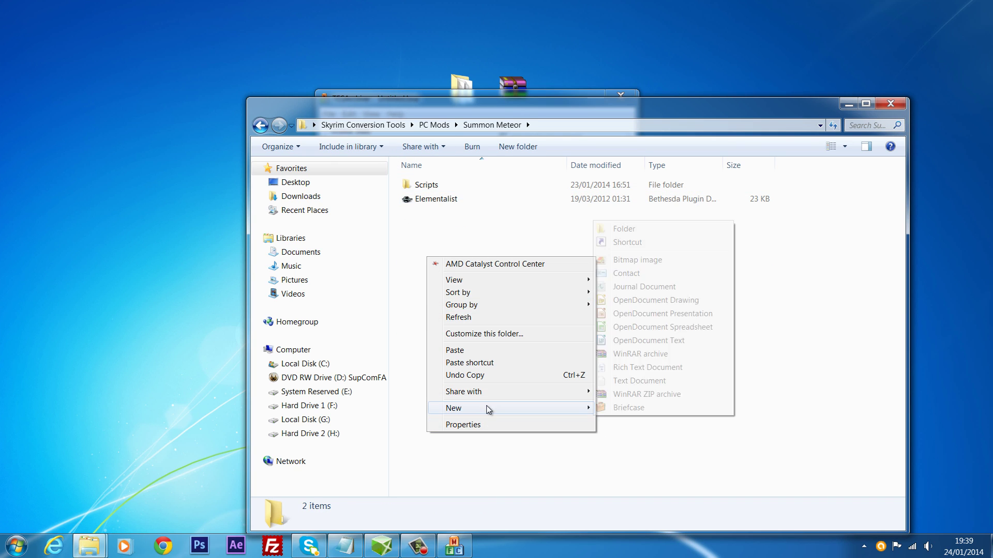
pyautogui.click(620, 228)
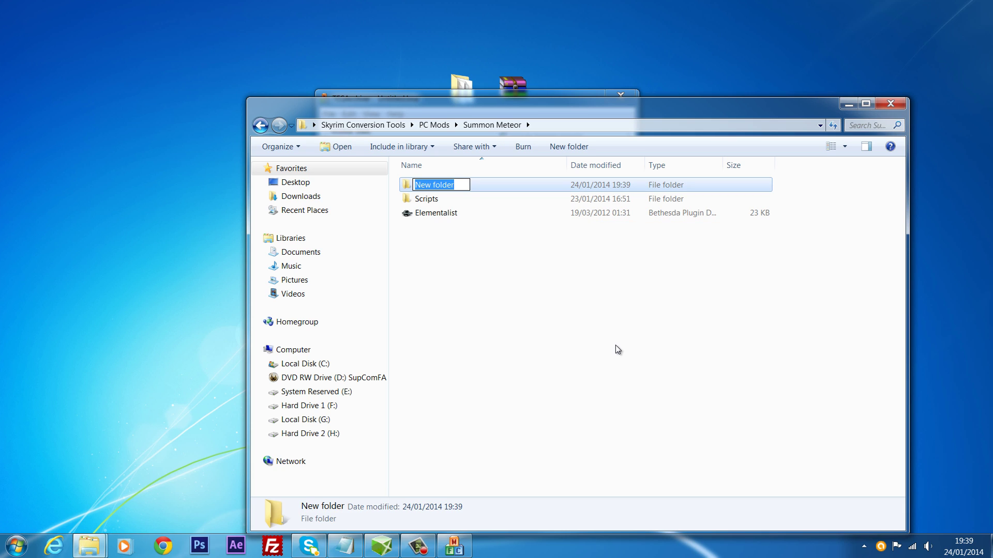
pyautogui.write('Data')
pyautogui.click(404, 239)
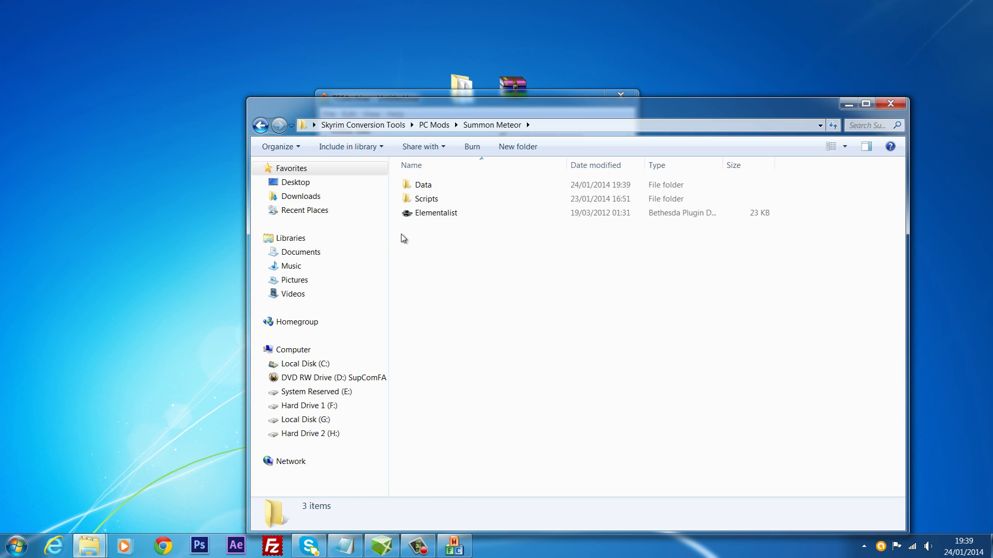
# - Move the Scripts folder into the Data folder, check it there, and minimize the folder window
pyautogui.moveTo(404, 239); pyautogui.dragTo(437, 190)
pyautogui.click(441, 224)
pyautogui.click(442, 212)
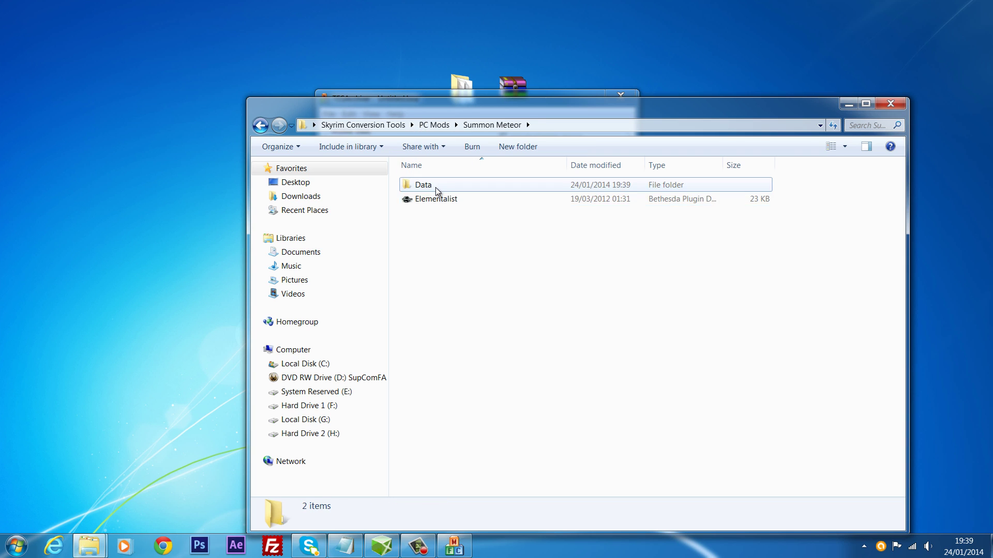
pyautogui.doubleClick(436, 187)
pyautogui.click(260, 126)
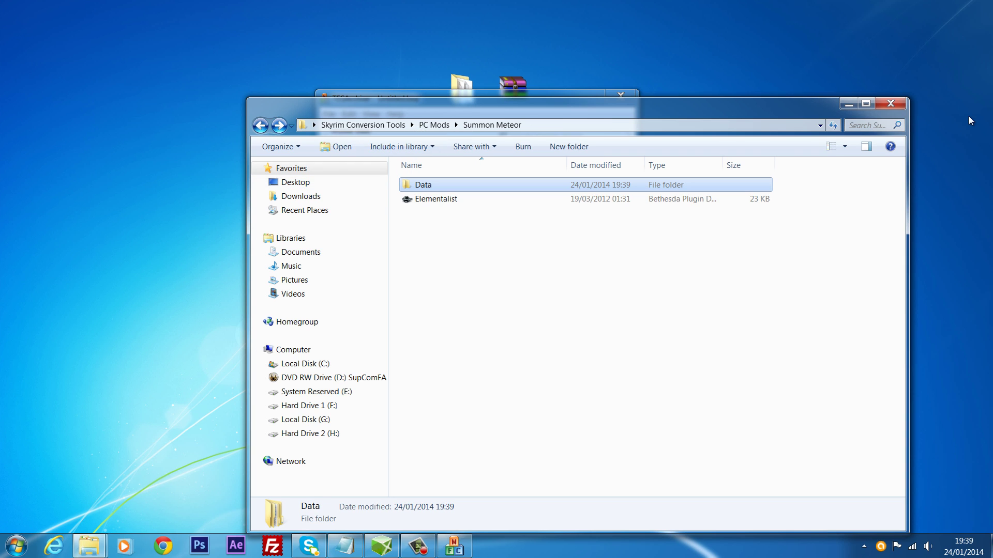
pyautogui.click(848, 104)
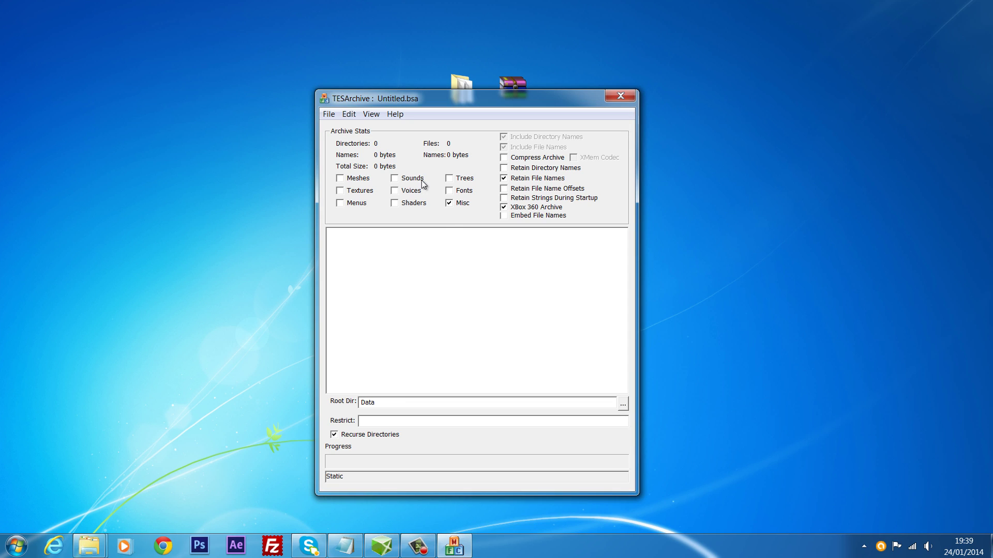
# - Add the Scripts directory from Skyrim Conversion Tools, PC Mods, Summon Meteor, Data to the archive
pyautogui.click(348, 114)
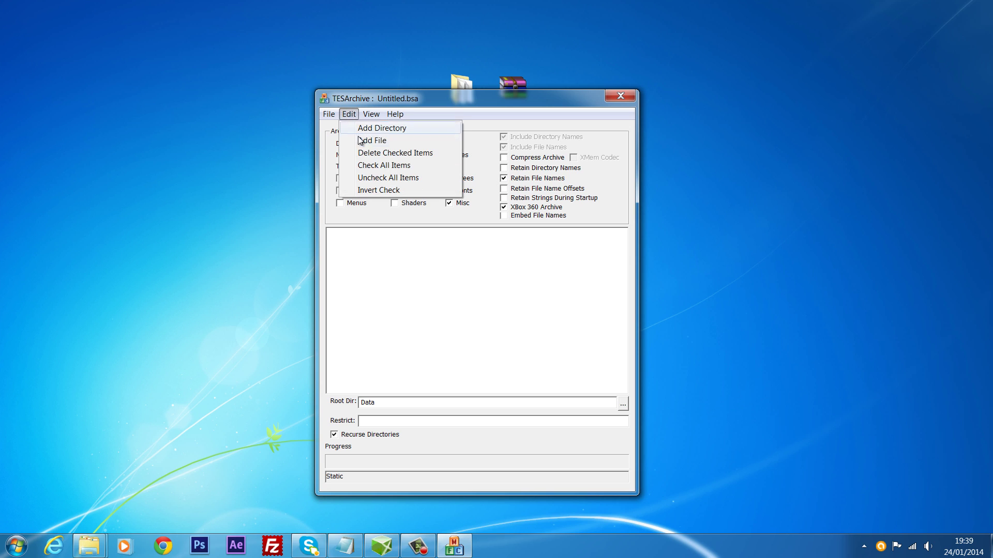
pyautogui.click(362, 128)
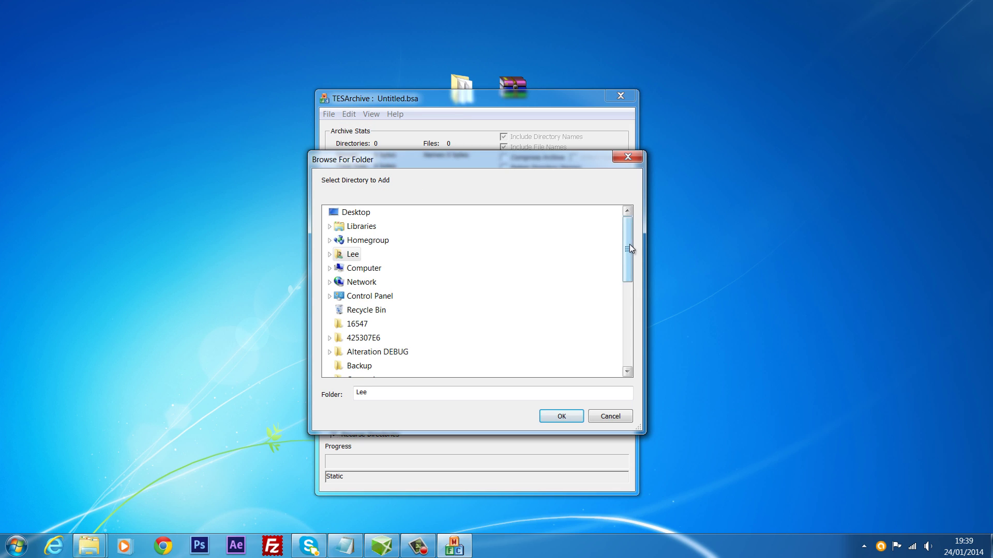
pyautogui.moveTo(629, 244); pyautogui.dragTo(623, 345)
pyautogui.click(423, 324)
pyautogui.scroll(1, 423, 336)
pyautogui.scroll(-3, 423, 336)
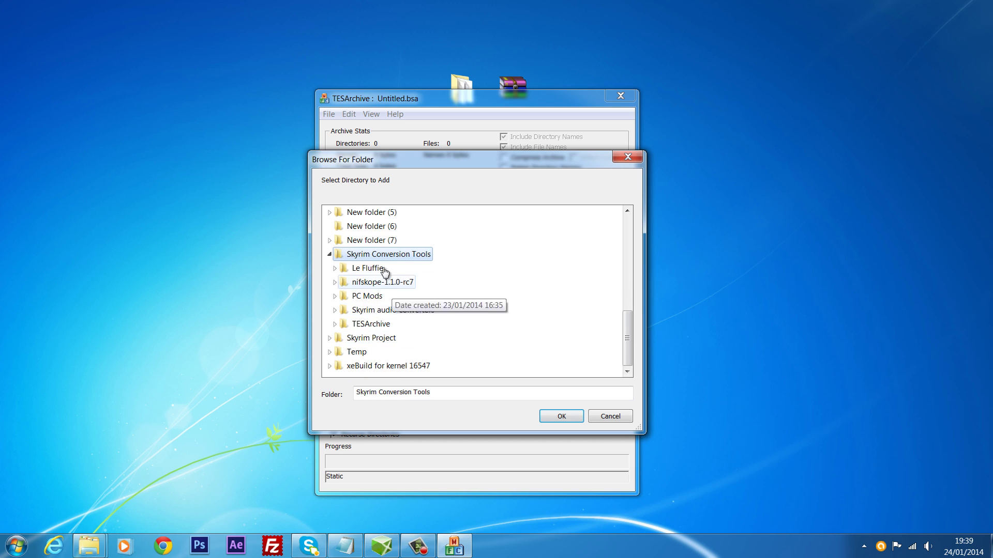
pyautogui.click(368, 294)
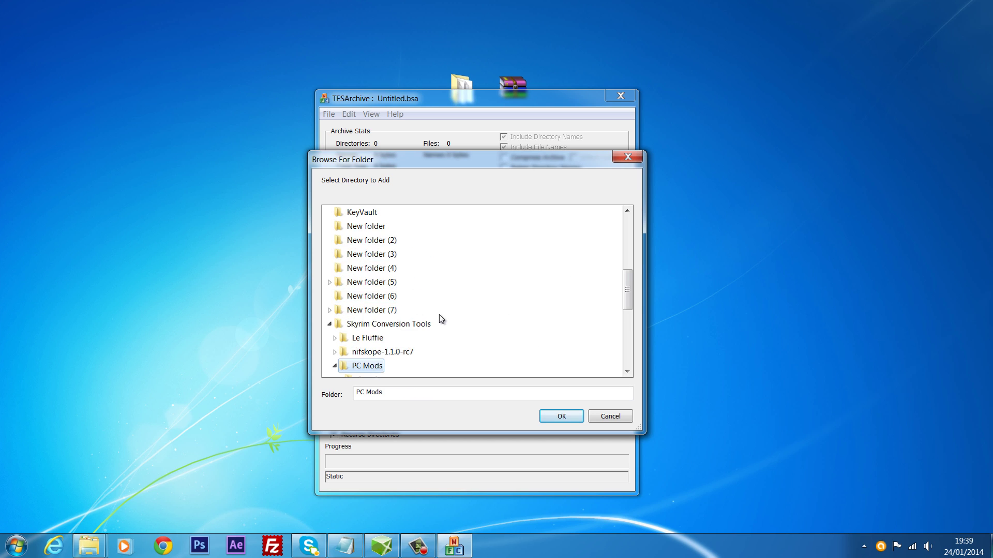
pyautogui.click(417, 551)
pyautogui.click(416, 551)
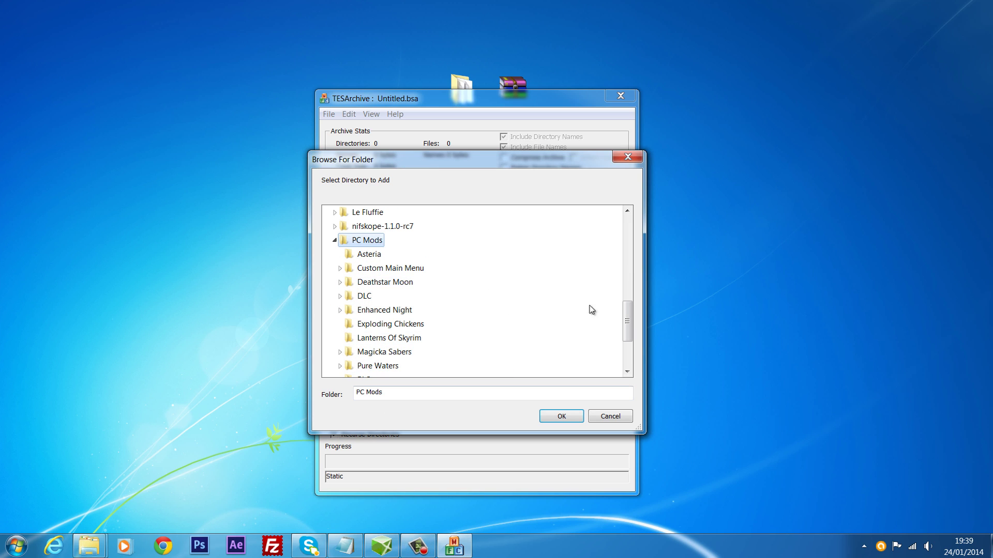
pyautogui.moveTo(629, 322); pyautogui.dragTo(632, 330)
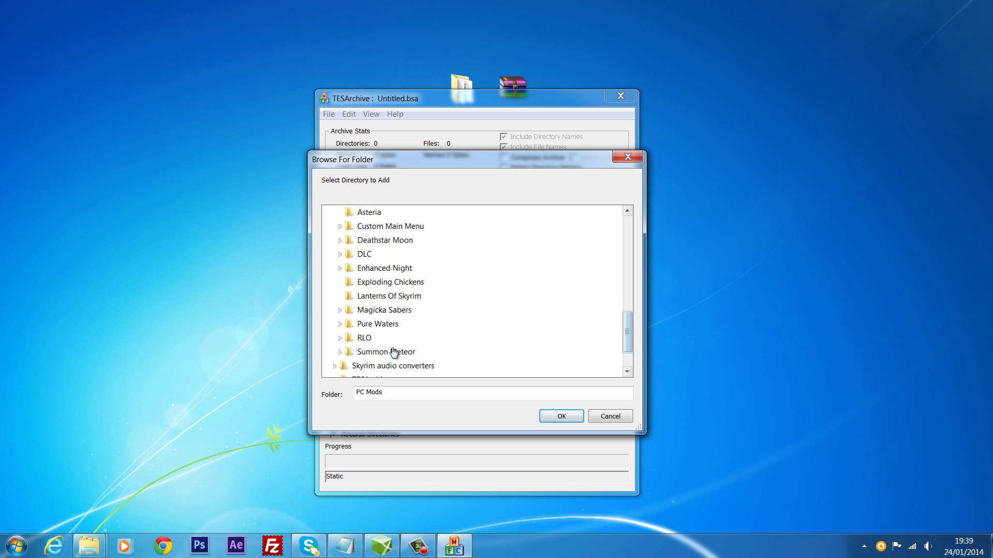
pyautogui.click(372, 353)
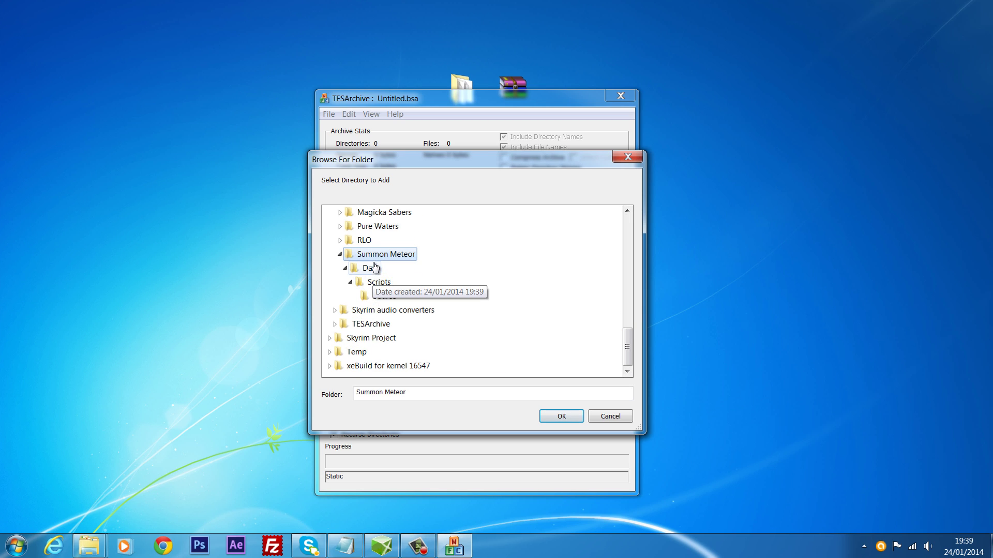
pyautogui.click(375, 286)
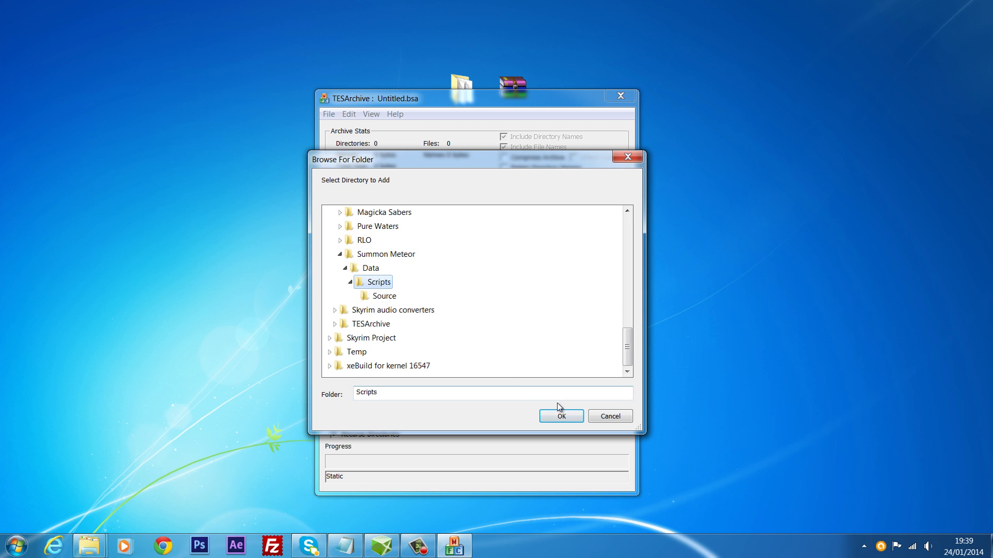
pyautogui.click(561, 417)
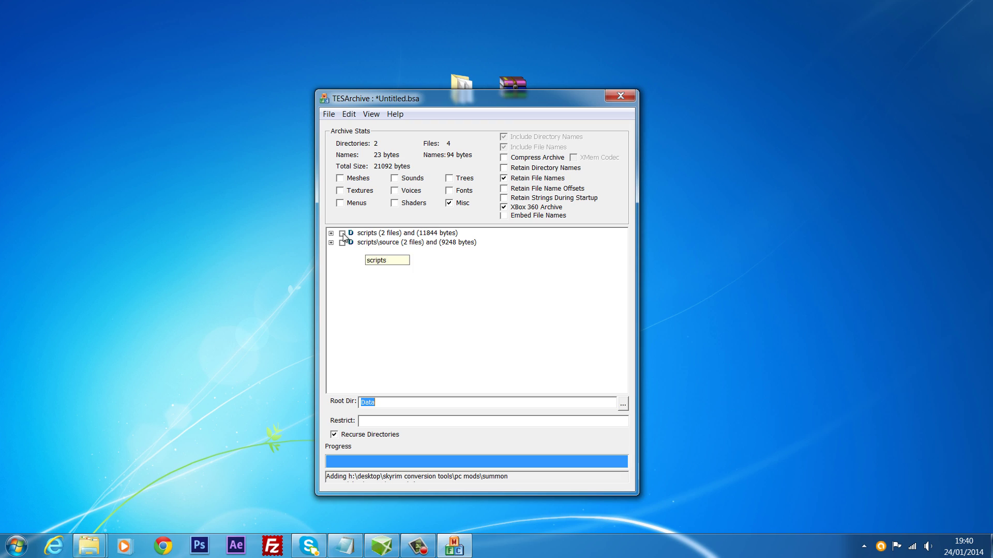
# - Check all items in the archive and look inside the scripts directory entry
pyautogui.click(352, 116)
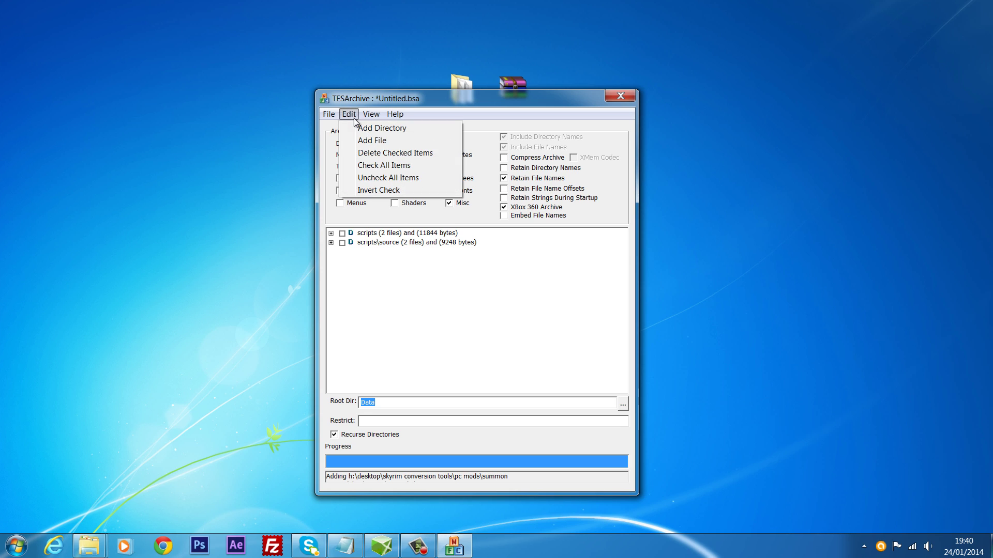
pyautogui.click(374, 166)
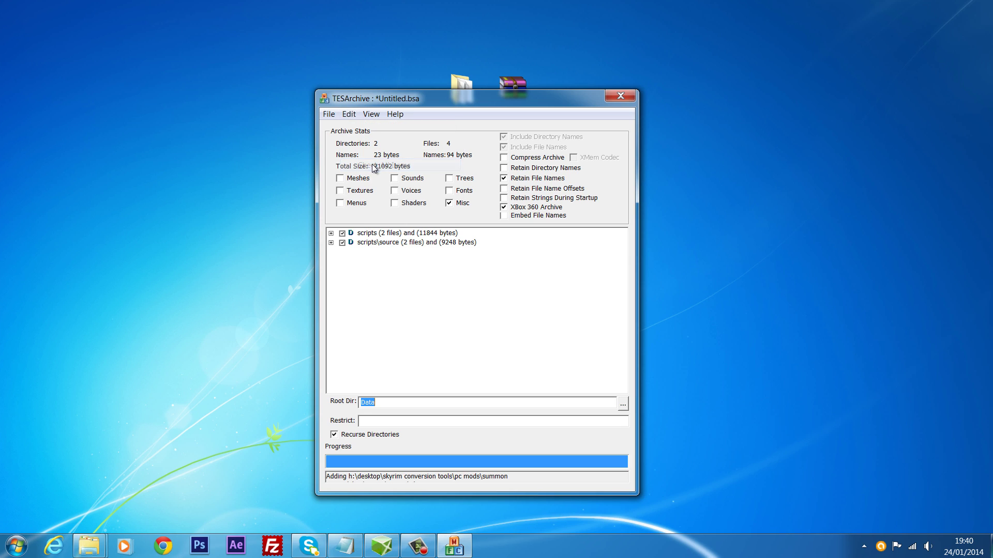
pyautogui.click(331, 233)
pyautogui.click(331, 234)
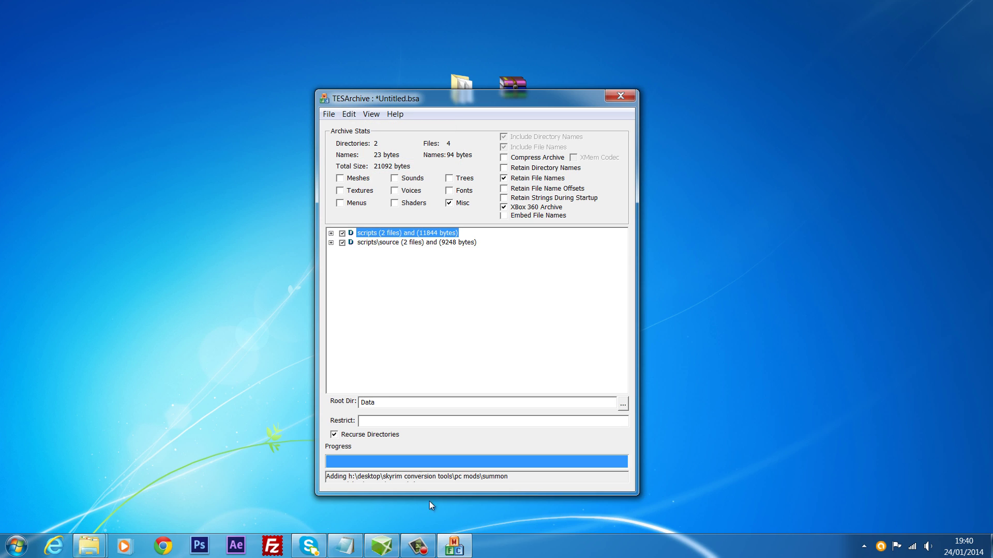
# - Start saving the archive under a new name and copy the Elementalist plugin's file name from the Summon Meteor folder
pyautogui.click(328, 114)
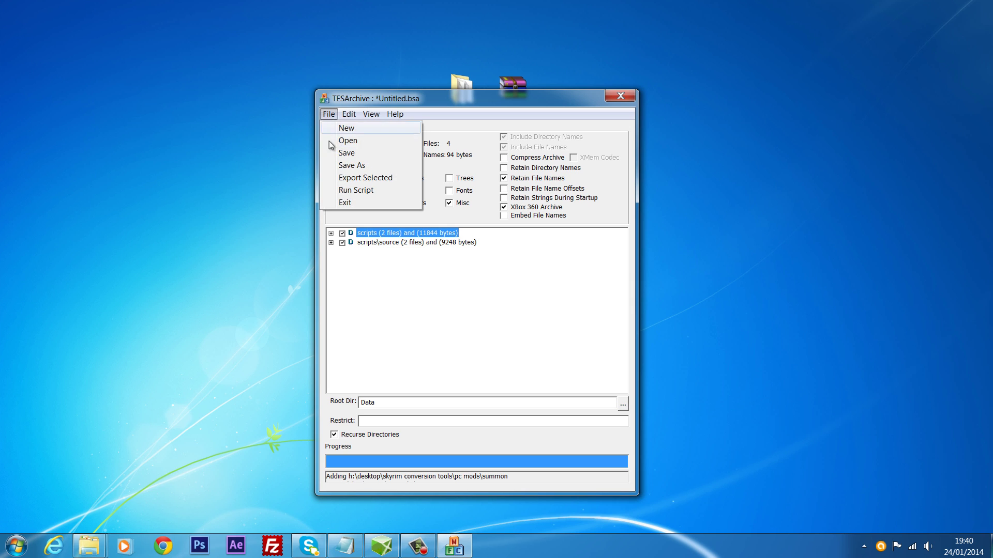
pyautogui.click(345, 168)
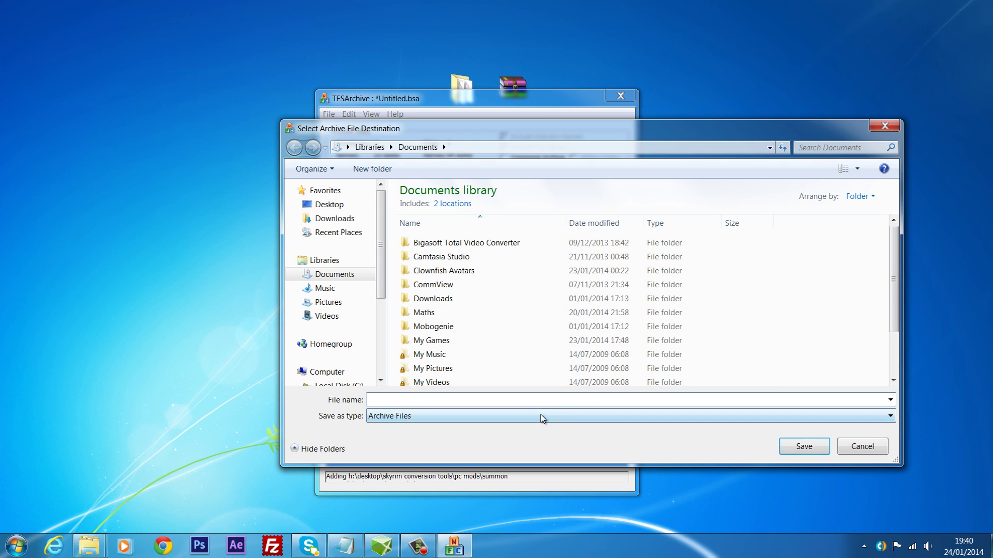
pyautogui.moveTo(537, 131); pyautogui.dragTo(428, 119)
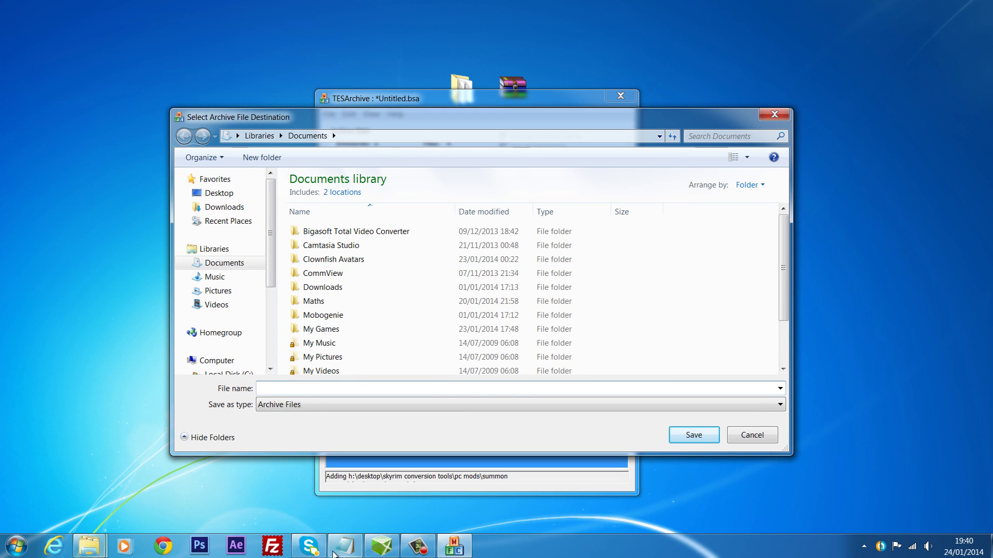
pyautogui.click(89, 545)
pyautogui.click(94, 494)
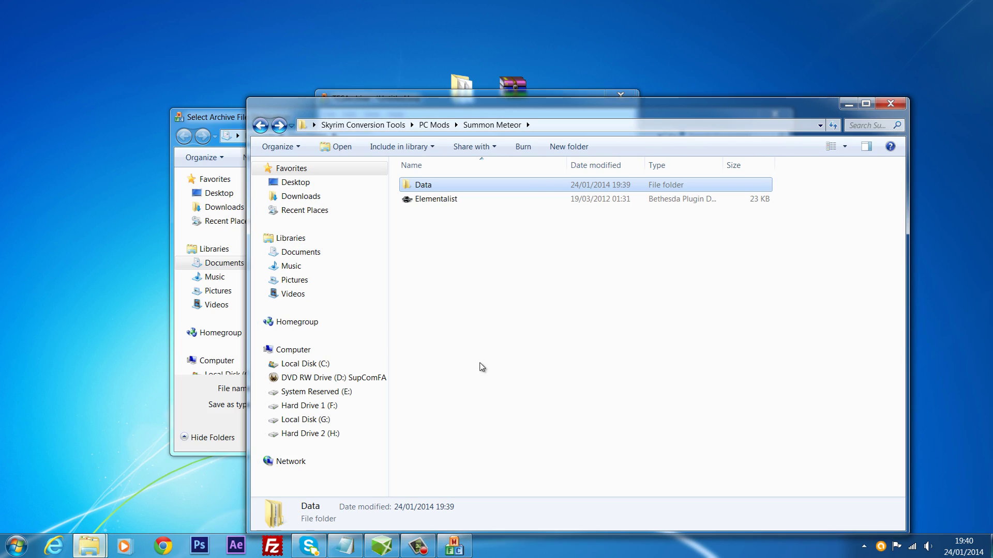
pyautogui.click(453, 200)
pyautogui.rightClick(453, 201)
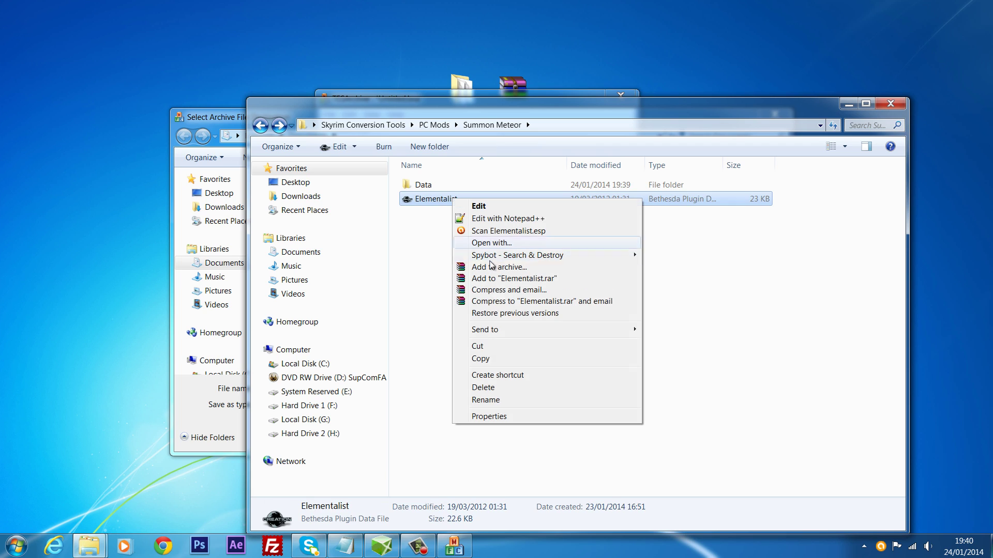
pyautogui.click(508, 401)
pyautogui.rightClick(442, 199)
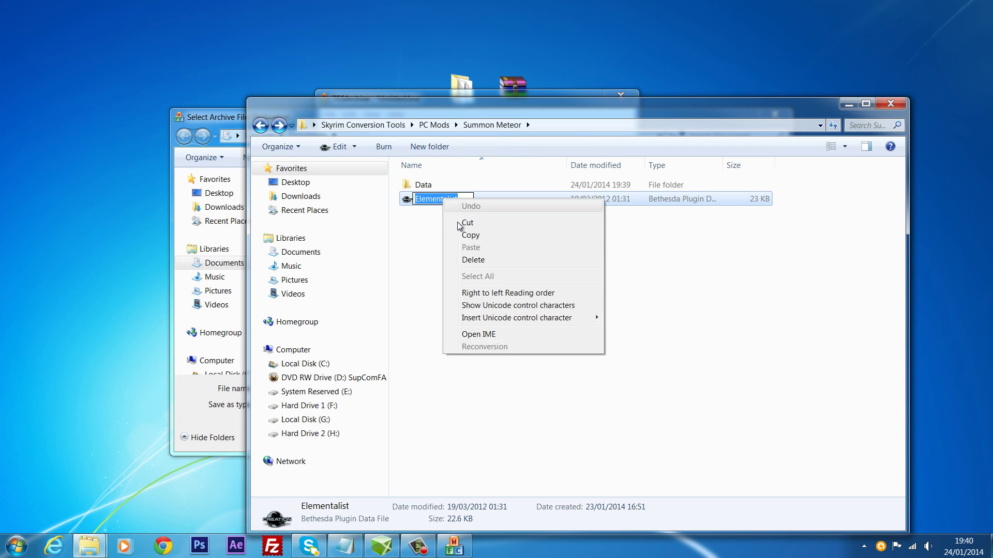
pyautogui.click(478, 236)
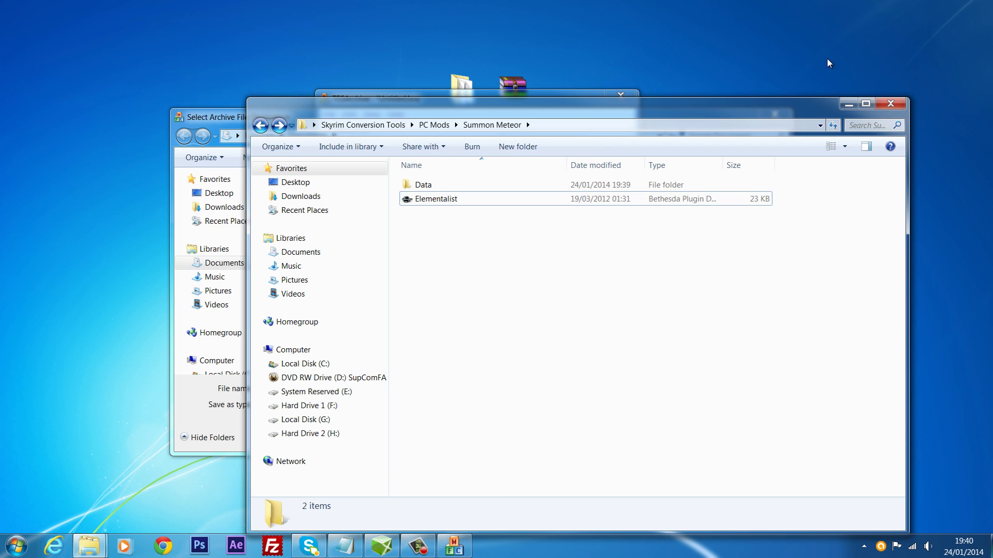
pyautogui.click(848, 104)
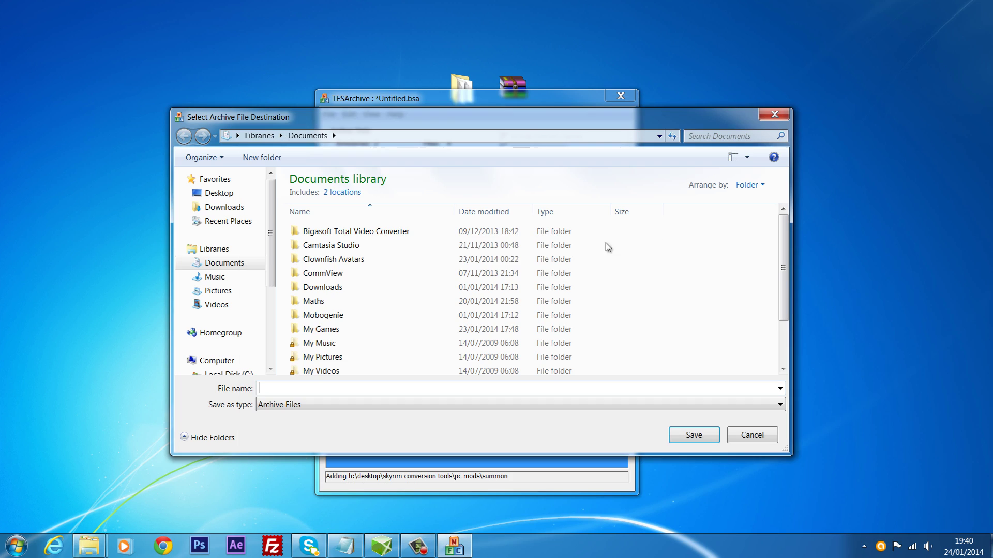
# - Save the archive as Elementalist in the Documents library using the copied name, and close TESArchive
pyautogui.rightClick(336, 387)
pyautogui.click(362, 279)
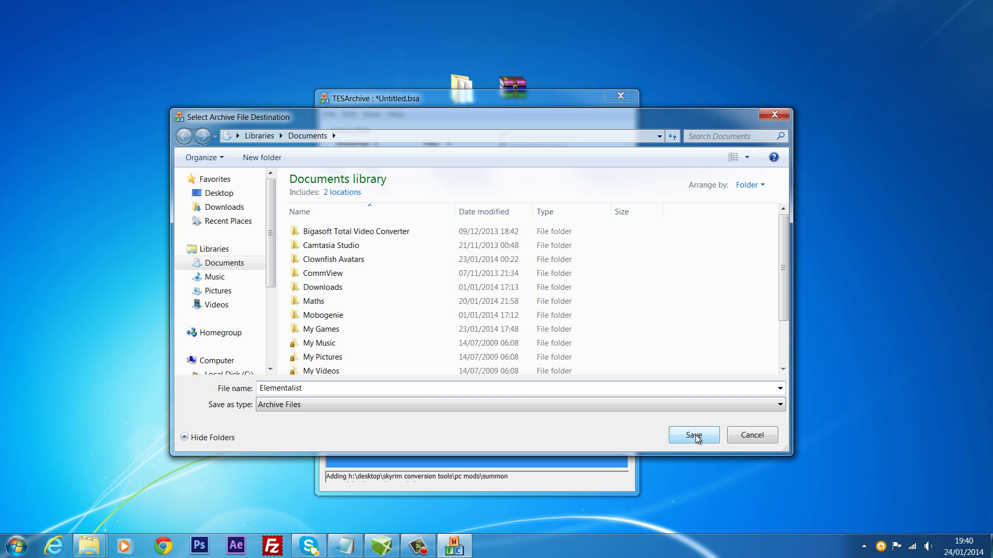
pyautogui.click(693, 436)
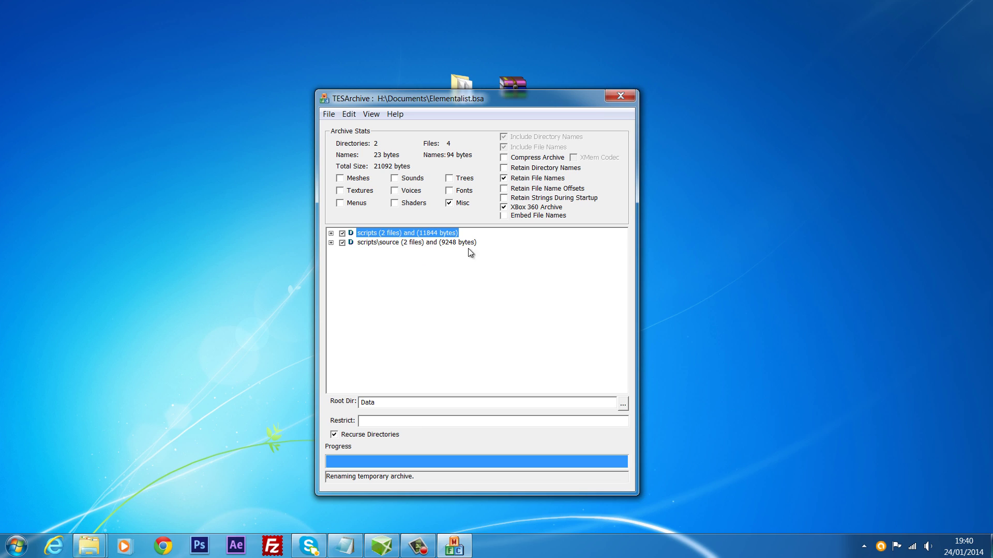
pyautogui.click(621, 98)
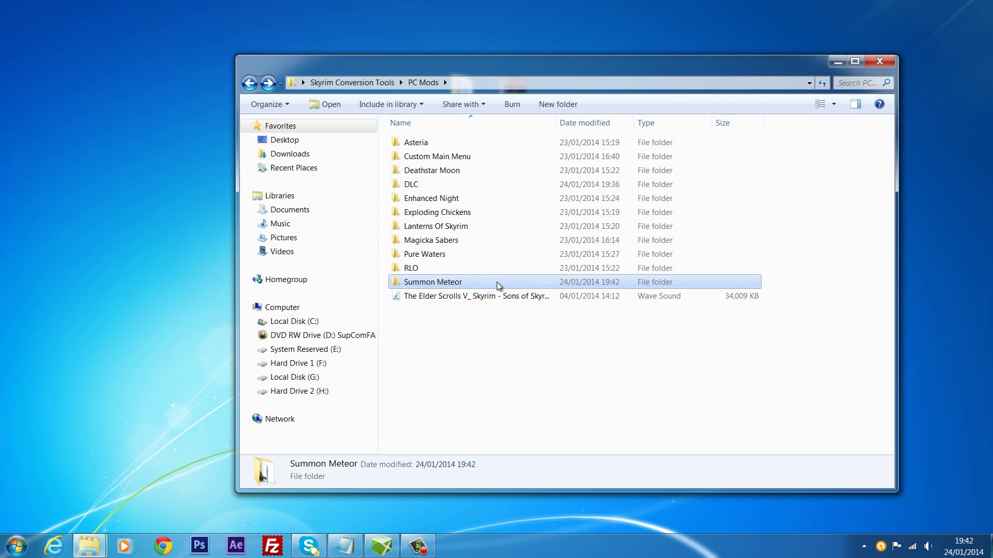
# - Examine the Elementalist archive from Summon Meteor in BSA Browser, close it, and select both Elementalist files
pyautogui.doubleClick(460, 282)
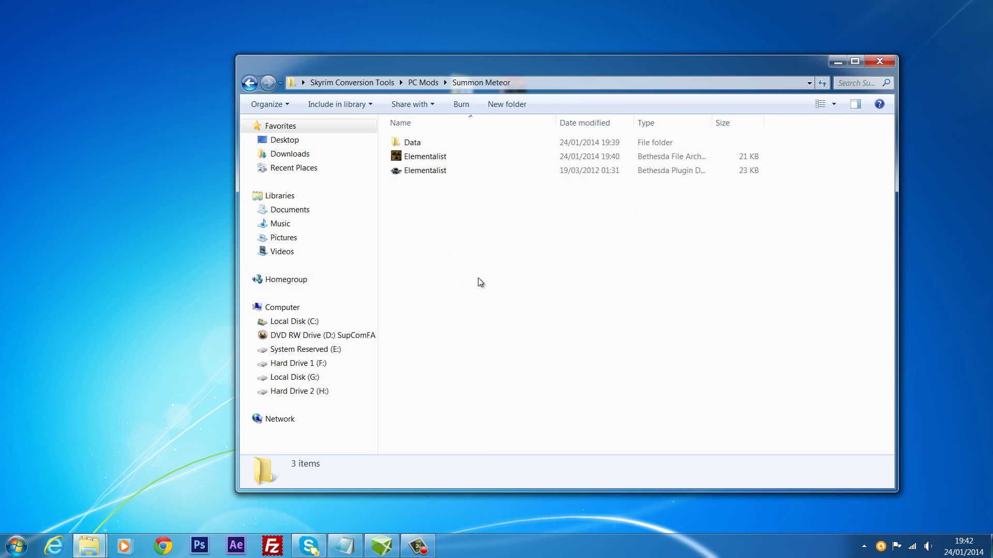
pyautogui.click(434, 172)
pyautogui.click(449, 169)
pyautogui.click(567, 165)
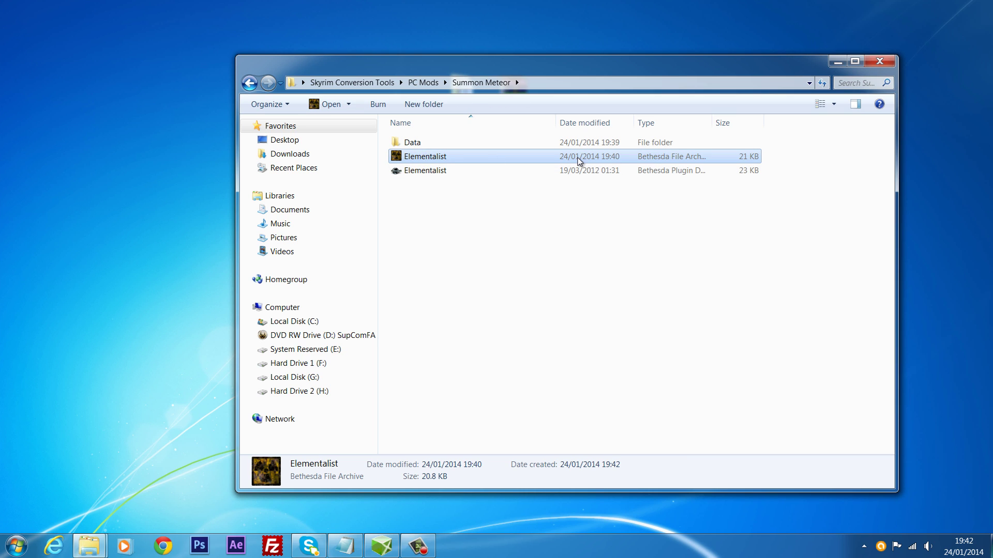
pyautogui.click(551, 304)
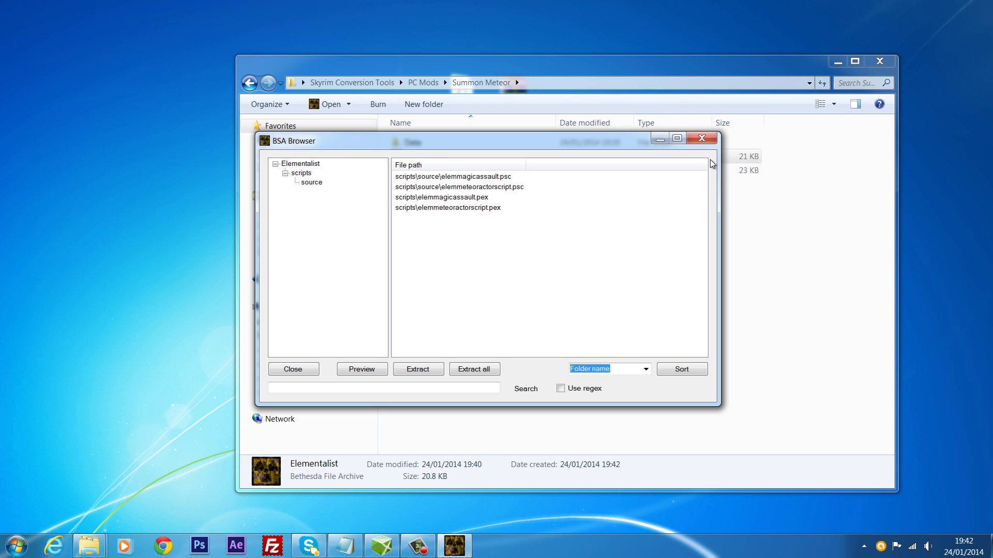
pyautogui.click(703, 139)
pyautogui.moveTo(414, 193); pyautogui.dragTo(451, 158)
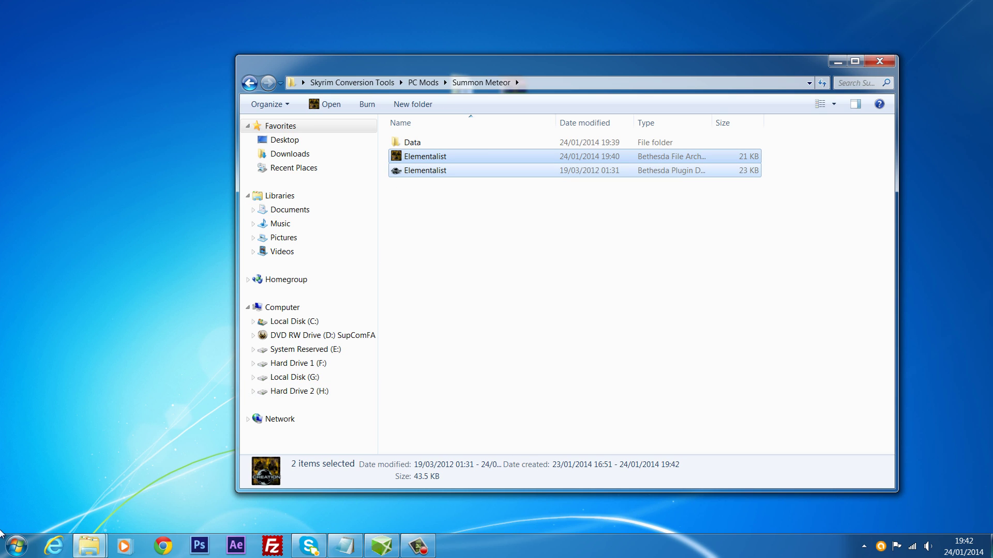
pyautogui.click(368, 553)
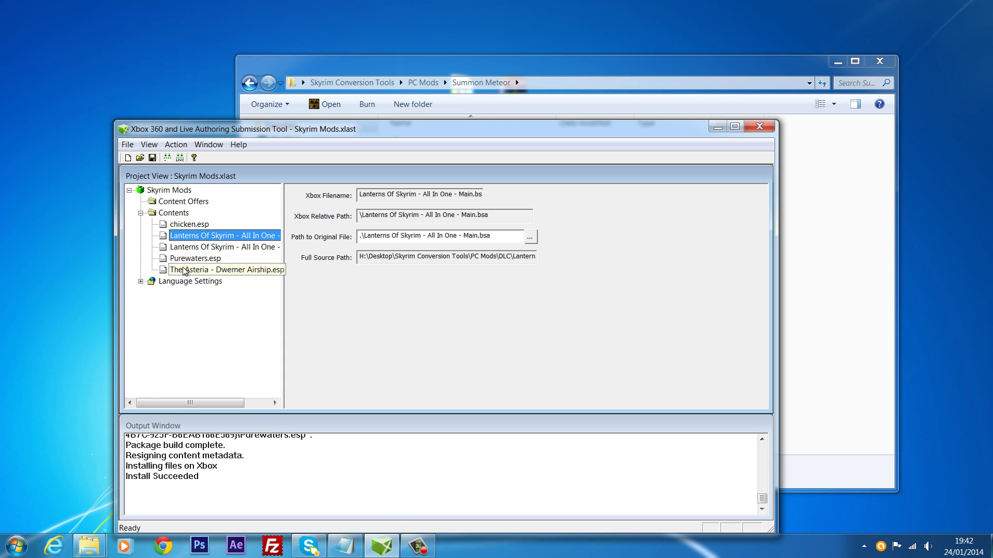
pyautogui.rightClick(184, 214)
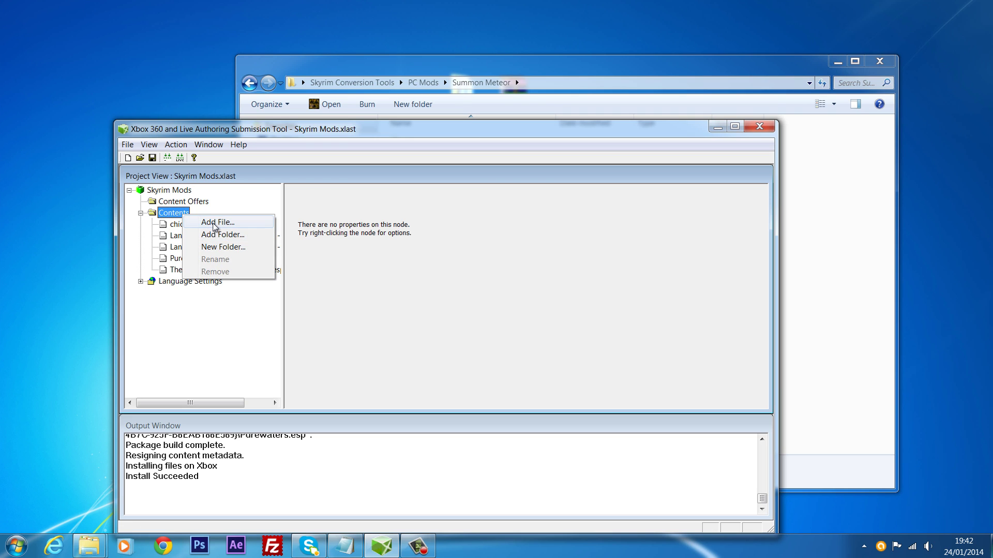
pyautogui.click(217, 223)
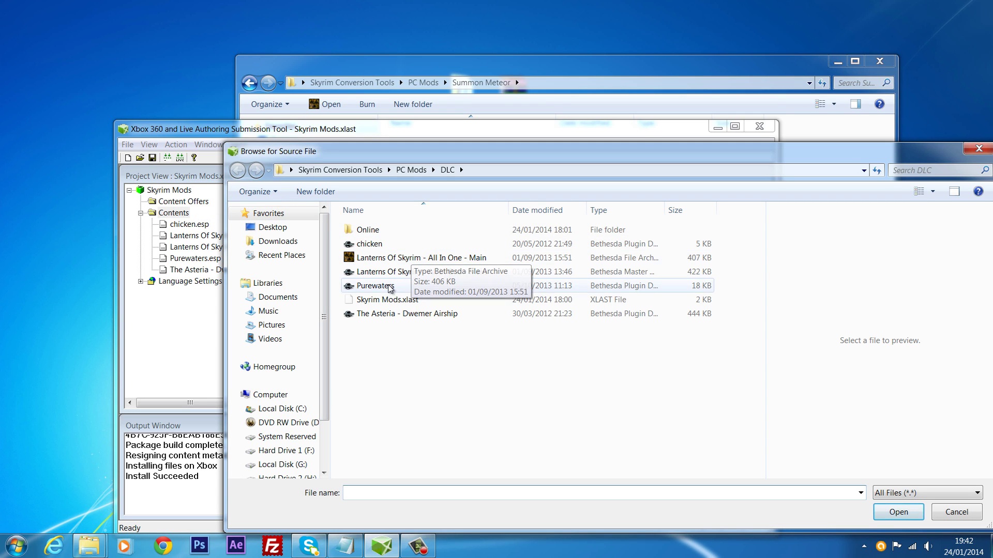
pyautogui.click(979, 148)
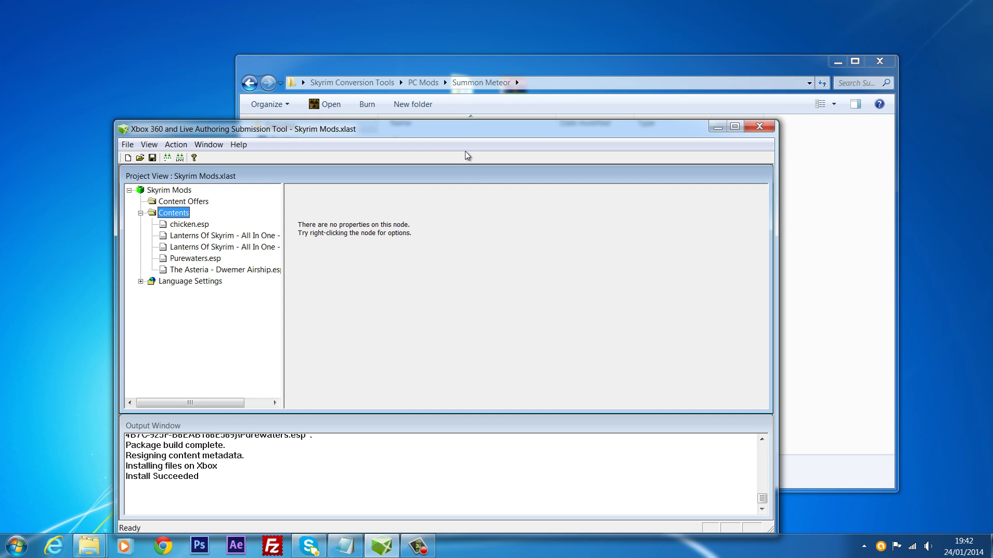
# - Copy the Elementalist archive and plugin from the Summon Meteor folder into the DLC folder under PC Mods
pyautogui.click(420, 70)
pyautogui.keyDown('shift'); pyautogui.click(432, 171); pyautogui.keyUp('shift')
pyautogui.rightClick(432, 171)
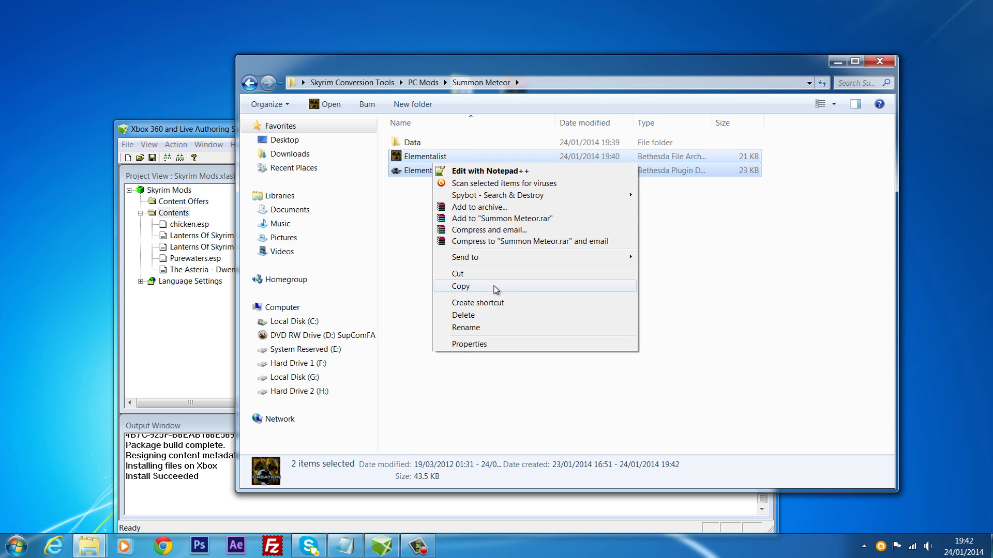
pyautogui.click(460, 286)
pyautogui.click(423, 83)
pyautogui.click(413, 187)
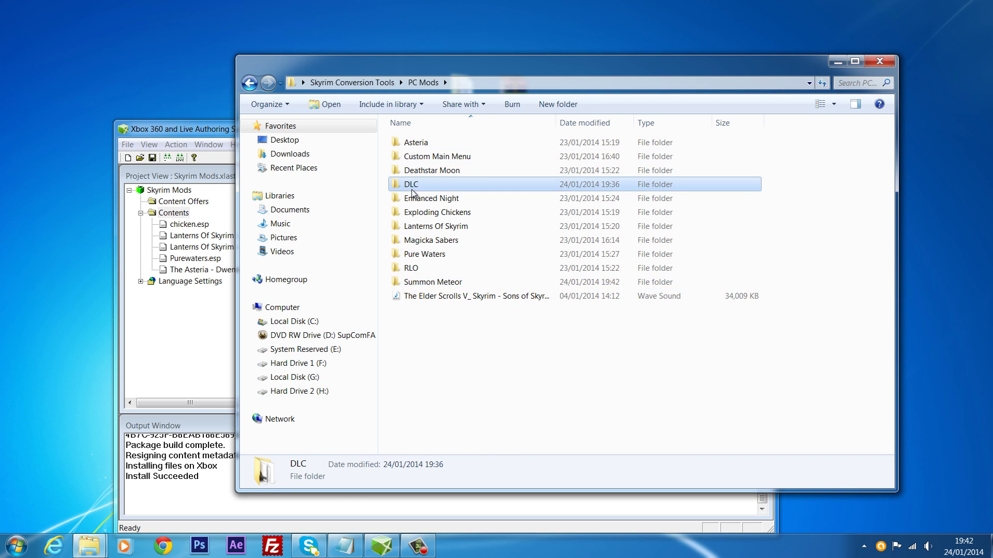
pyautogui.doubleClick(412, 188)
pyautogui.rightClick(465, 294)
pyautogui.click(494, 386)
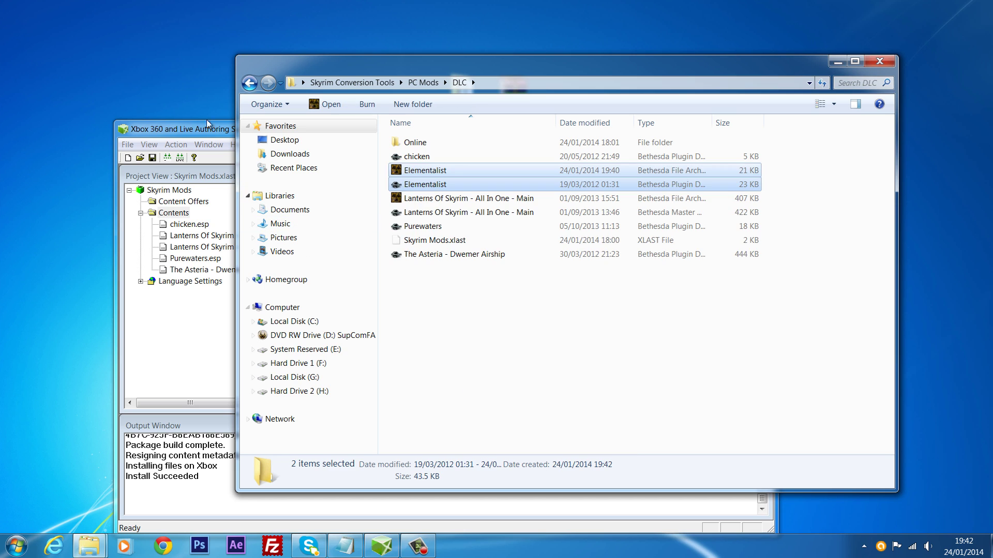
# - In the Xbox 360 authoring tool, add Elementalist.bsa and Elementalist.esp from the DLC folder to the Skyrim Mods project's Contents
pyautogui.click(190, 129)
pyautogui.rightClick(176, 215)
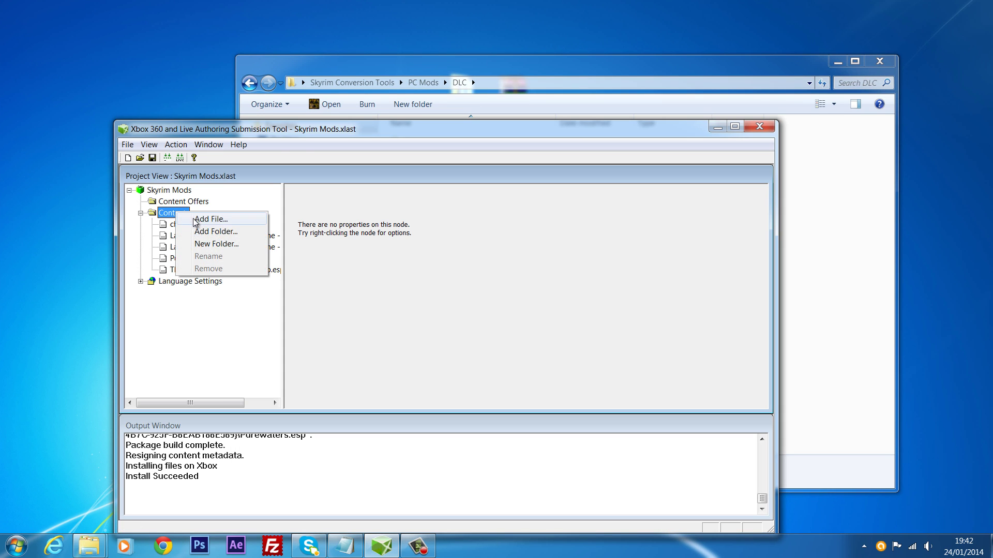
pyautogui.click(197, 220)
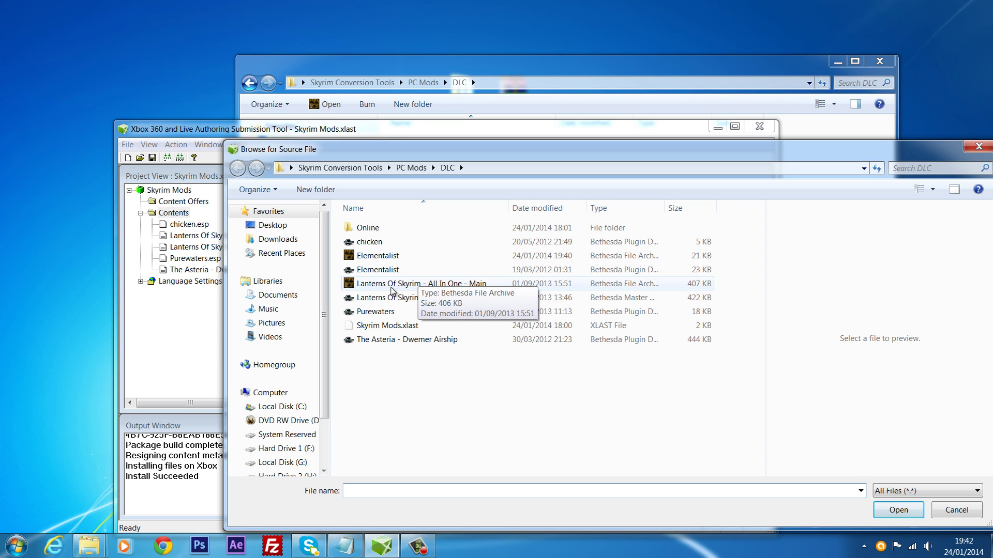
pyautogui.click(385, 257)
pyautogui.keyDown('ctrl'); pyautogui.click(382, 283); pyautogui.keyUp('ctrl')
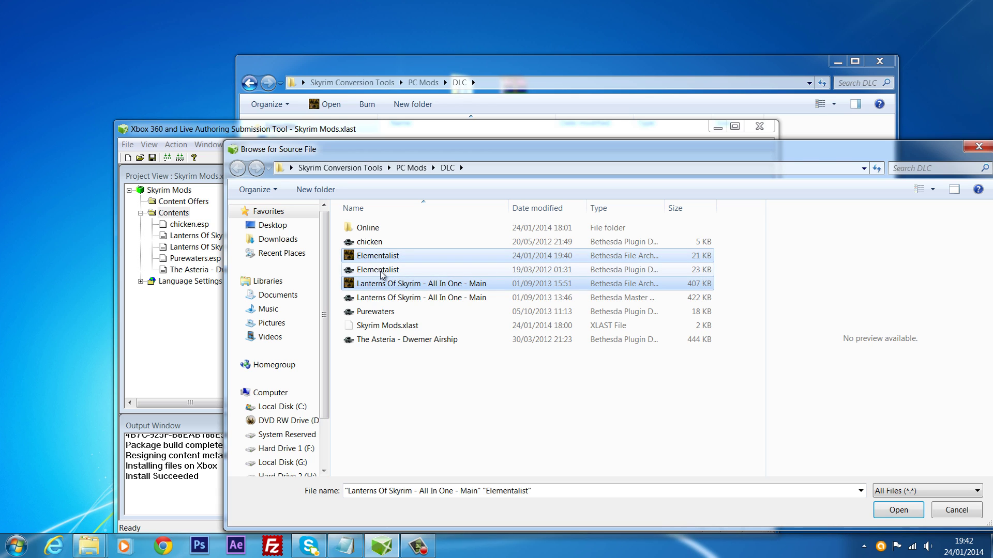
pyautogui.click(396, 312)
pyautogui.click(383, 257)
pyautogui.keyDown('ctrl'); pyautogui.click(384, 270); pyautogui.keyUp('ctrl')
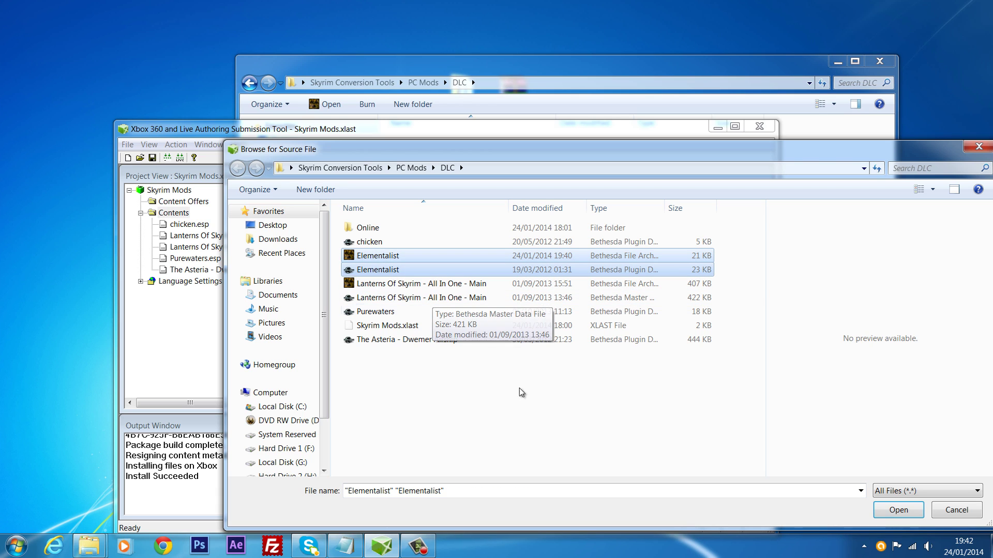
pyautogui.click(898, 510)
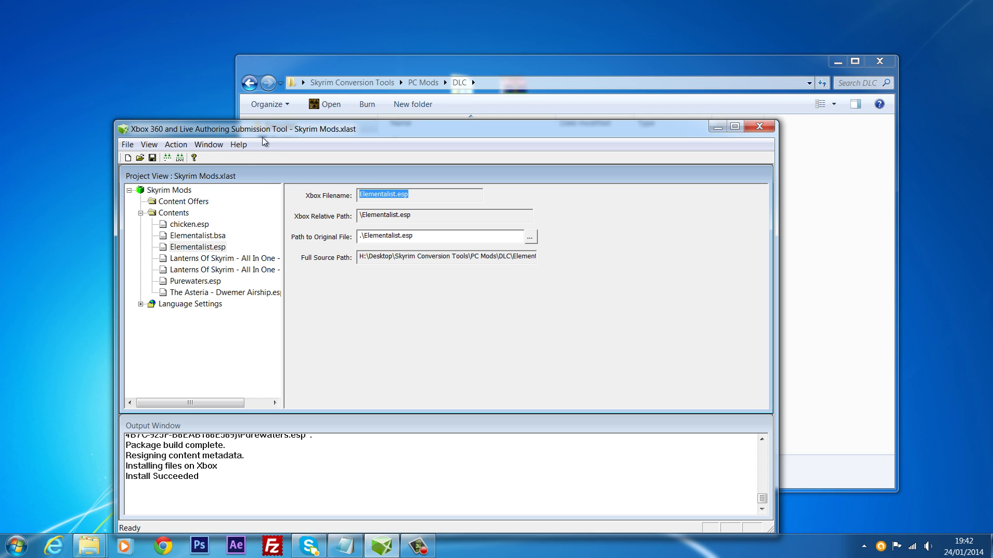
# - Open the Magicka Sabers folder under PC Mods in Windows Explorer and examine its folders and plugin file
pyautogui.moveTo(263, 134); pyautogui.dragTo(301, 122)
pyautogui.moveTo(333, 65); pyautogui.dragTo(430, 70)
pyautogui.click(509, 303)
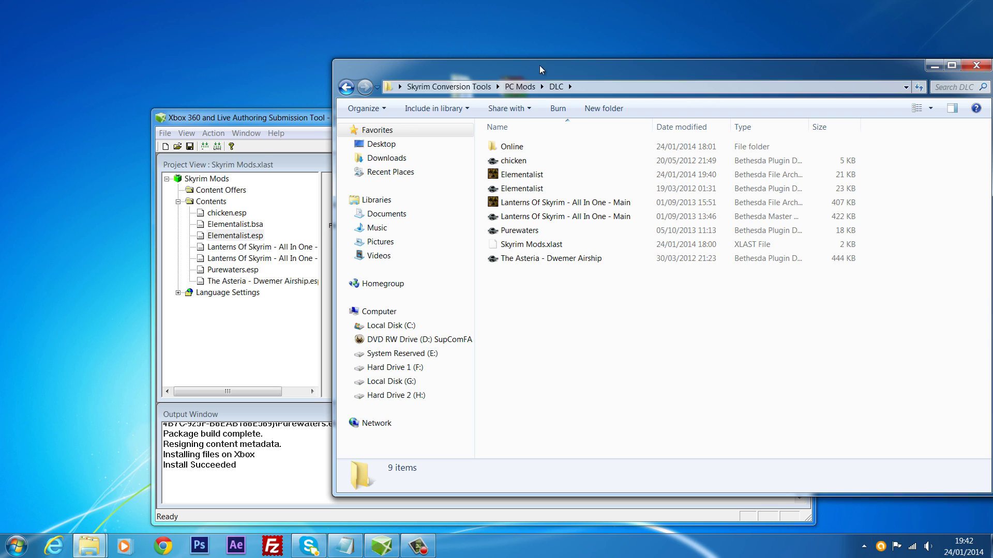
pyautogui.moveTo(539, 65); pyautogui.dragTo(519, 91)
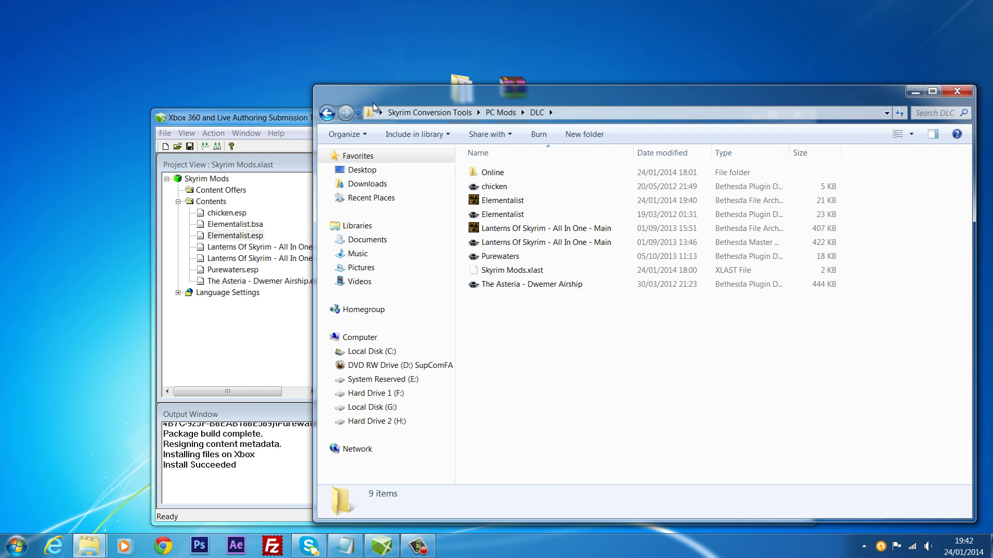
pyautogui.moveTo(412, 93); pyautogui.dragTo(424, 73)
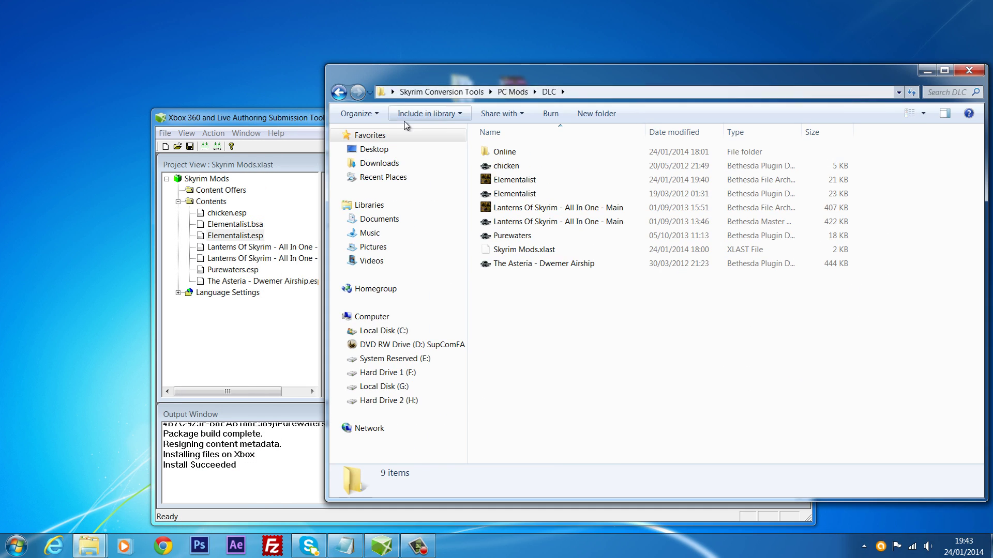
pyautogui.click(340, 93)
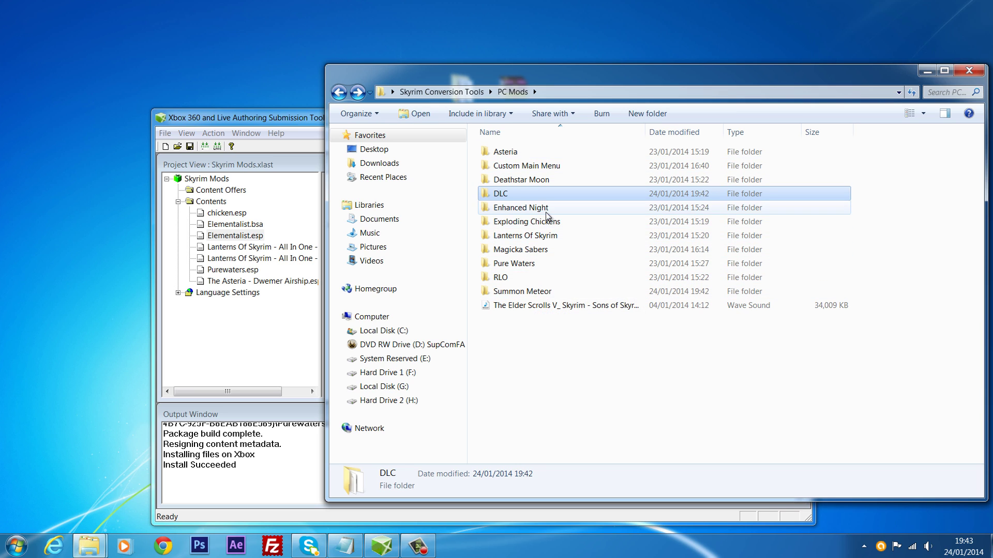
pyautogui.click(542, 250)
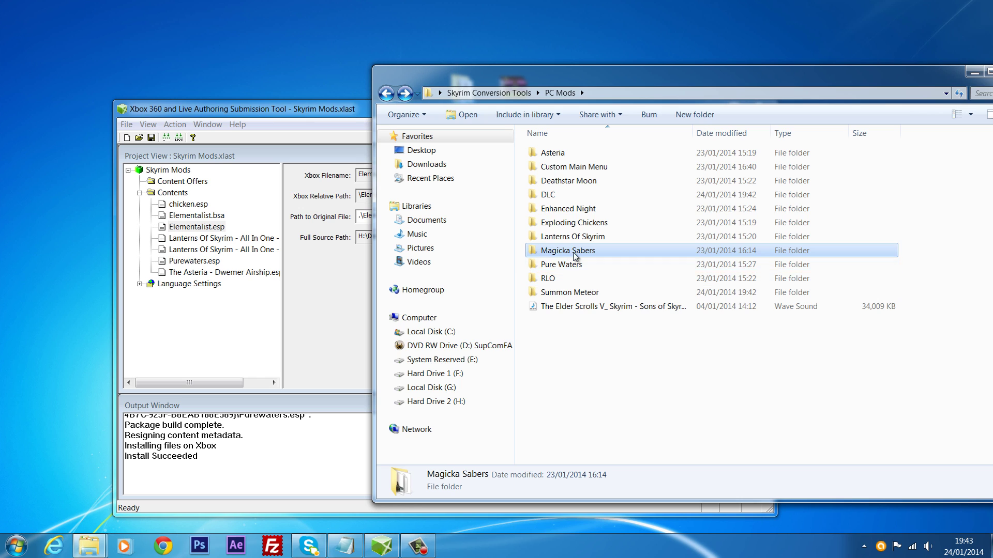
pyautogui.doubleClick(575, 254)
pyautogui.moveTo(554, 258); pyautogui.dragTo(638, 151)
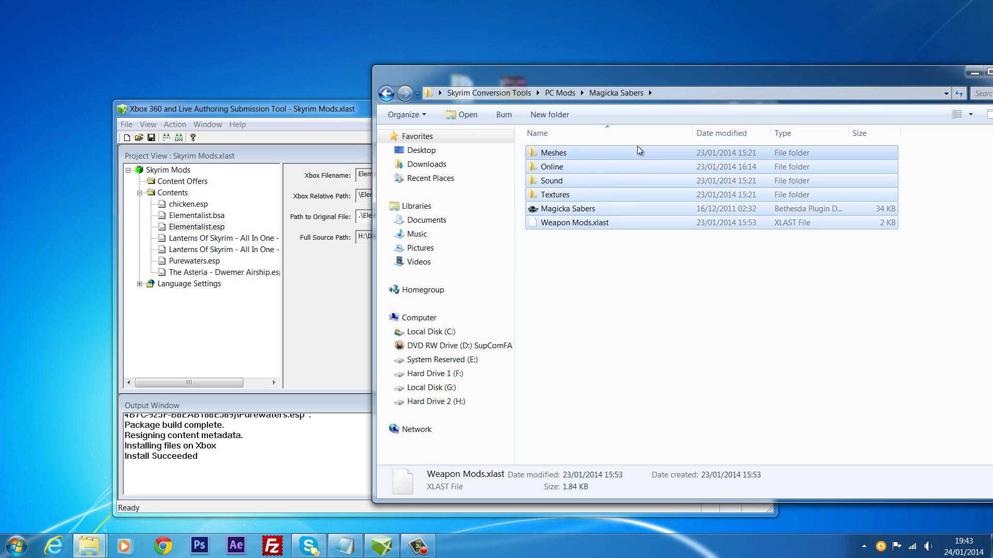
pyautogui.click(616, 288)
pyautogui.click(601, 209)
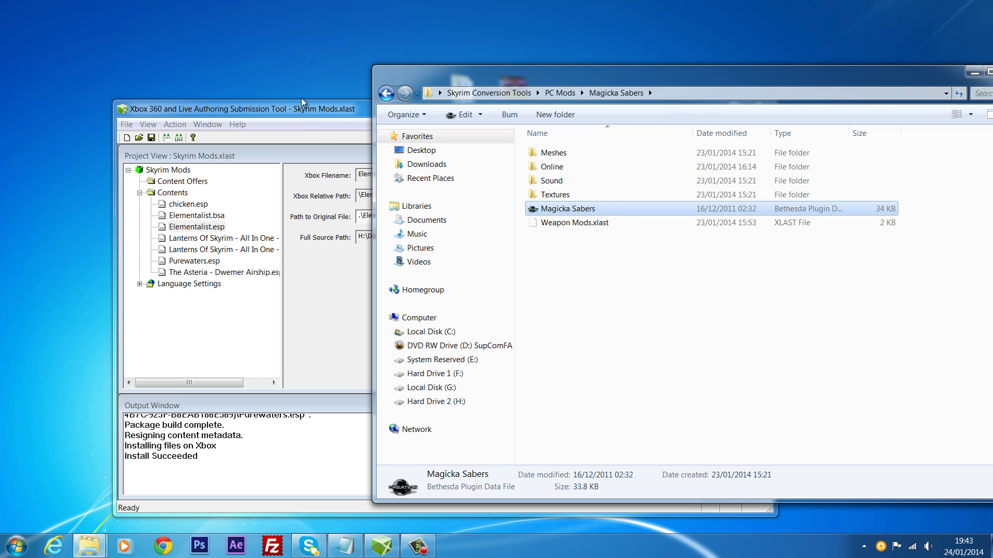
pyautogui.moveTo(303, 104); pyautogui.dragTo(257, 98)
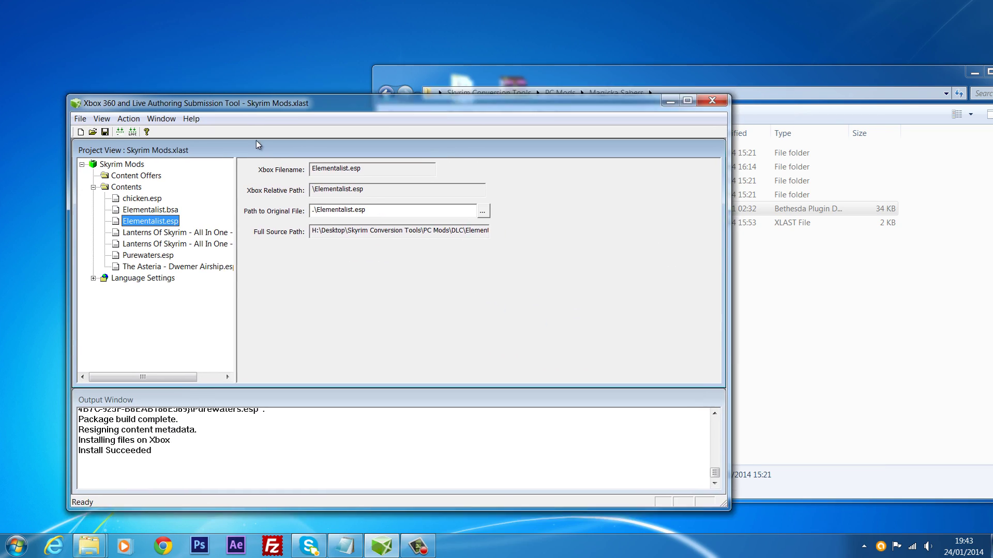
pyautogui.moveTo(256, 141); pyautogui.dragTo(257, 140)
pyautogui.moveTo(404, 73); pyautogui.dragTo(448, 79)
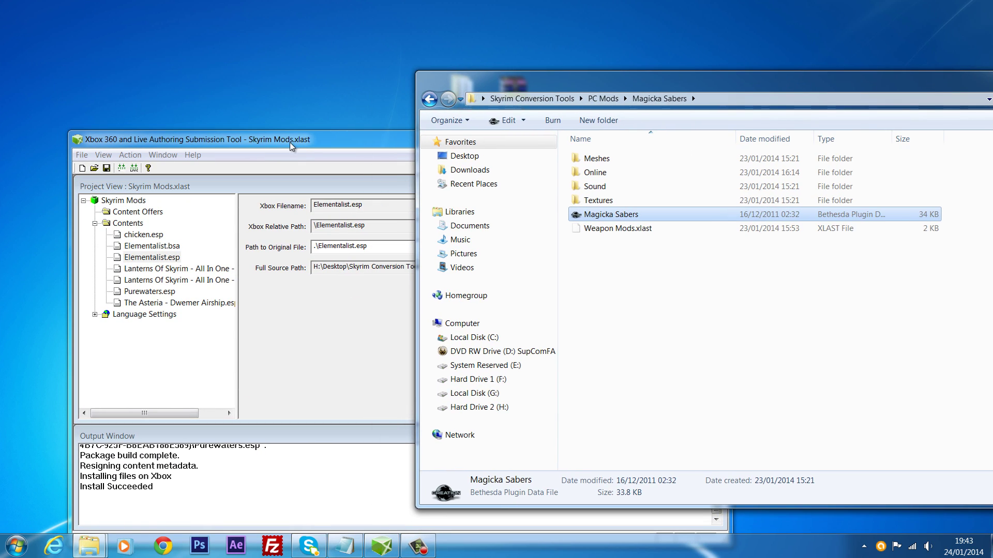
pyautogui.moveTo(290, 142); pyautogui.dragTo(239, 79)
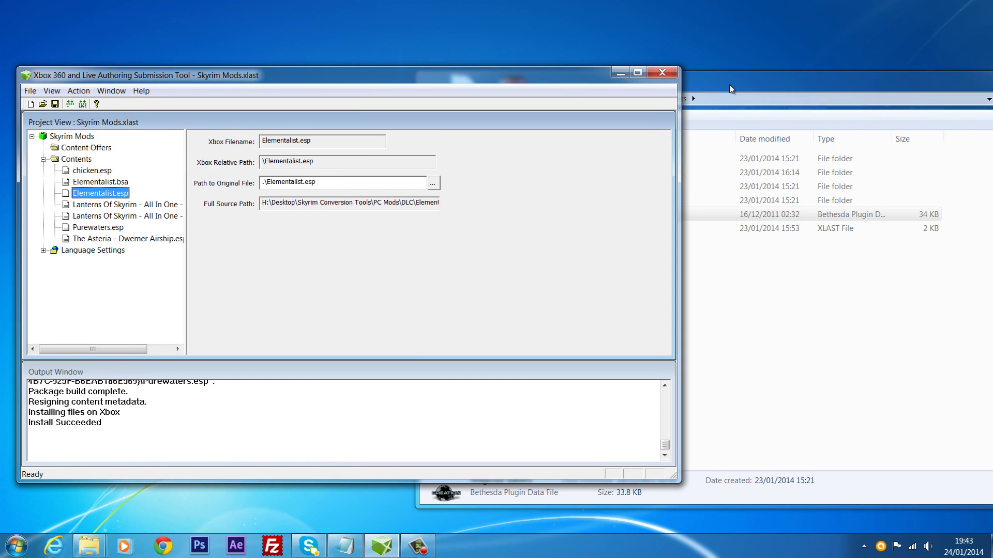
pyautogui.moveTo(730, 85); pyautogui.dragTo(634, 76)
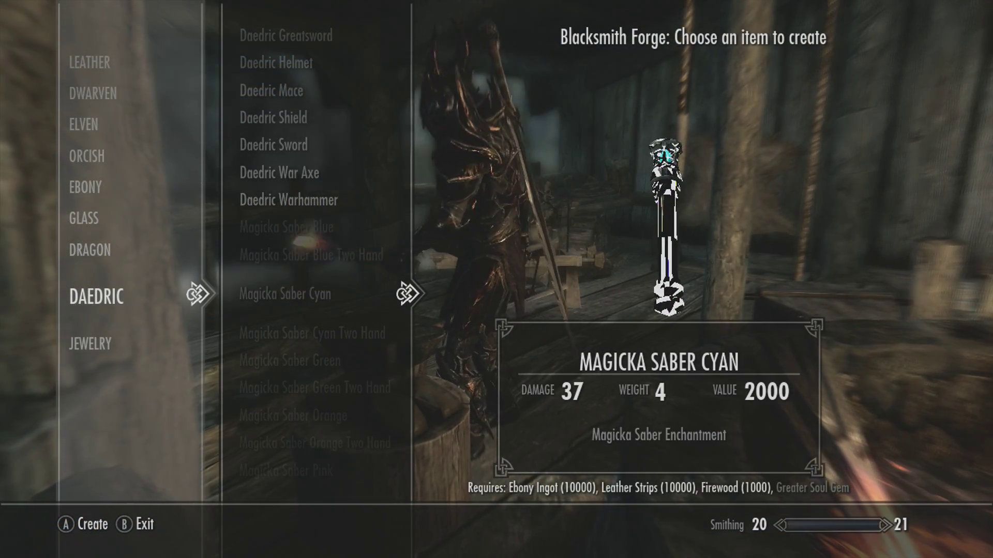
pyautogui.press('Down')
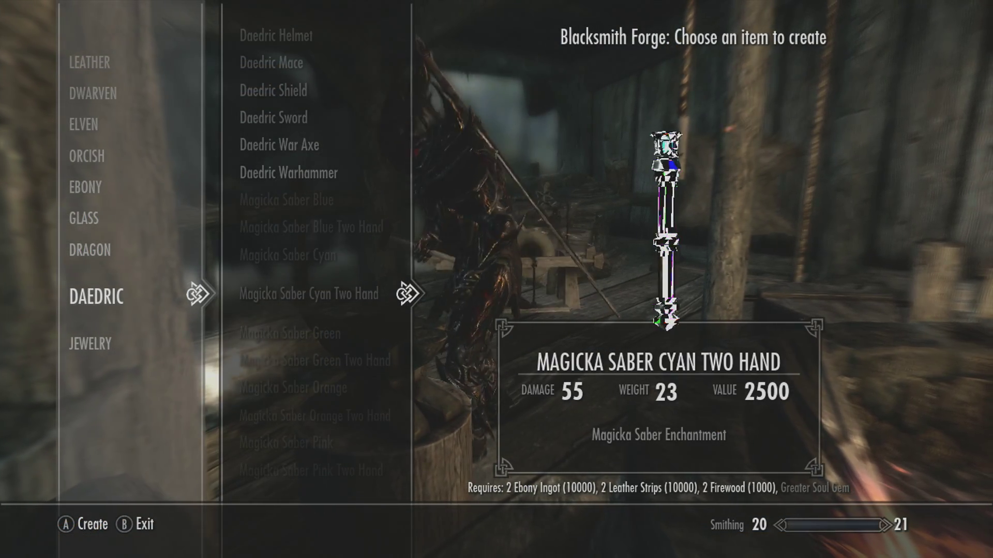
pyautogui.press('Down')
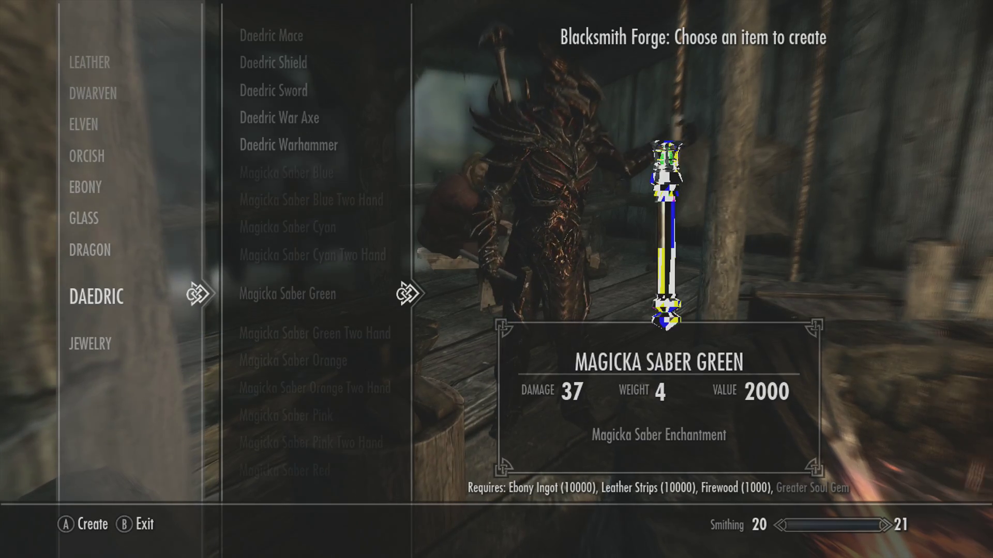
pyautogui.press('Down')
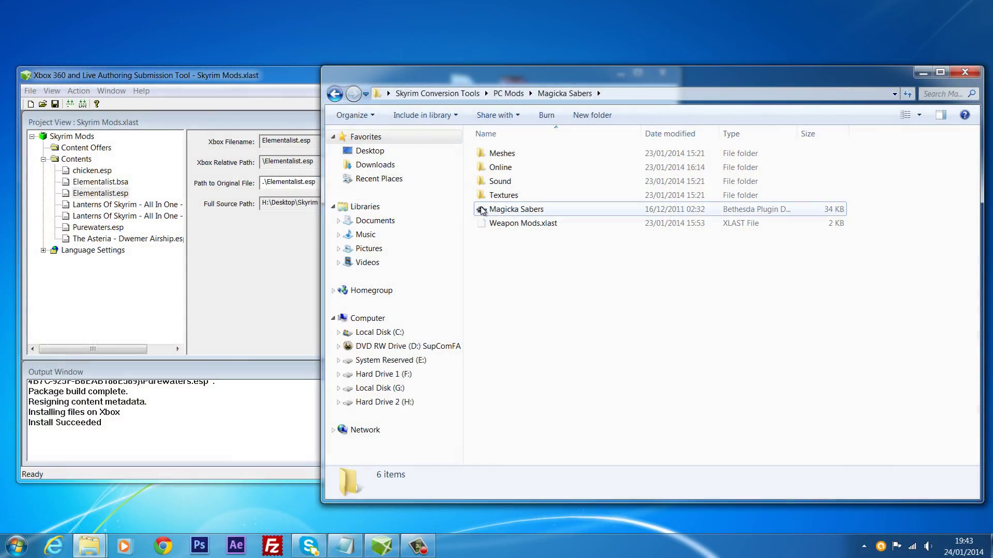
# - Copy the Magicka Sabers plugin from its mod folder into the DLC folder under PC Mods
pyautogui.click(498, 209)
pyautogui.rightClick(497, 210)
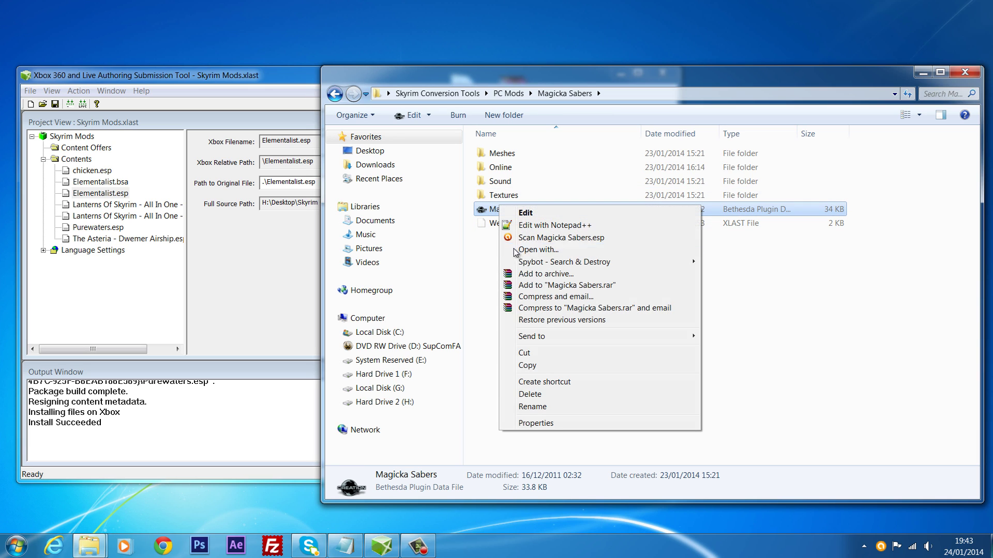
pyautogui.click(536, 366)
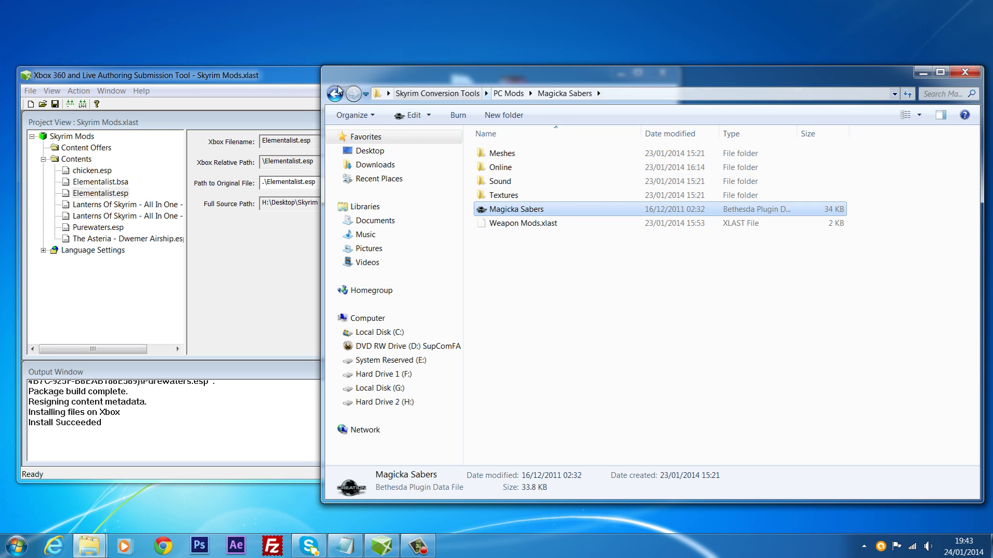
pyautogui.click(508, 93)
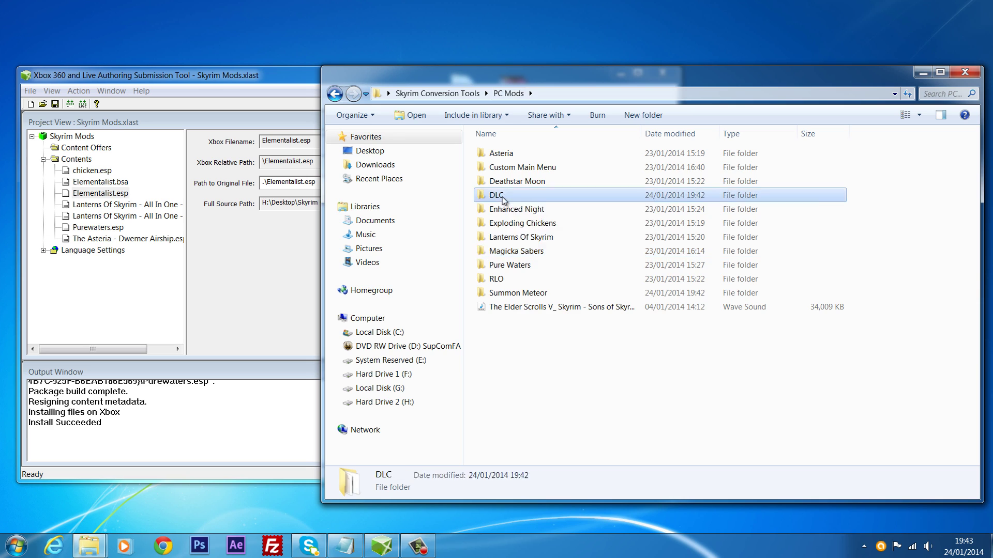
pyautogui.doubleClick(499, 195)
pyautogui.rightClick(531, 311)
pyautogui.click(562, 405)
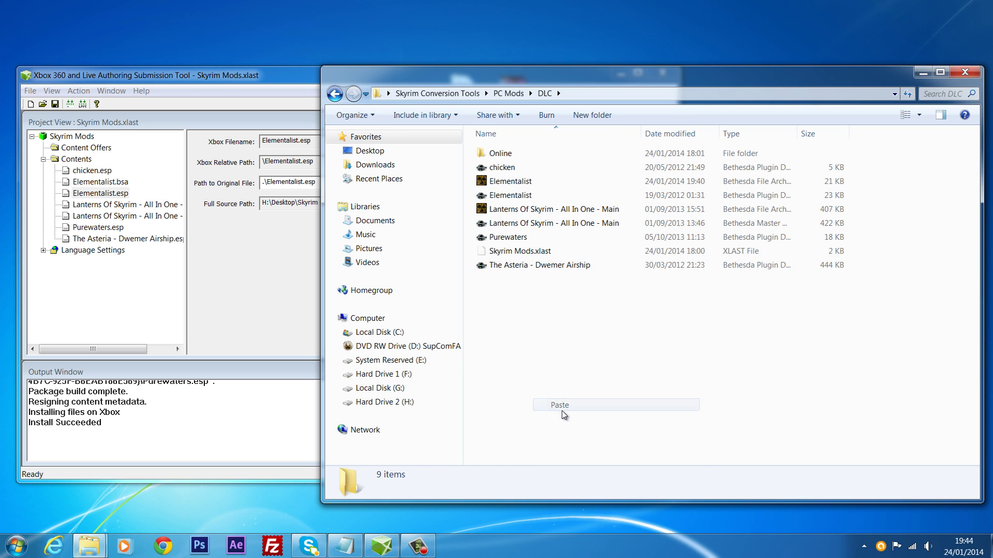
pyautogui.click(551, 363)
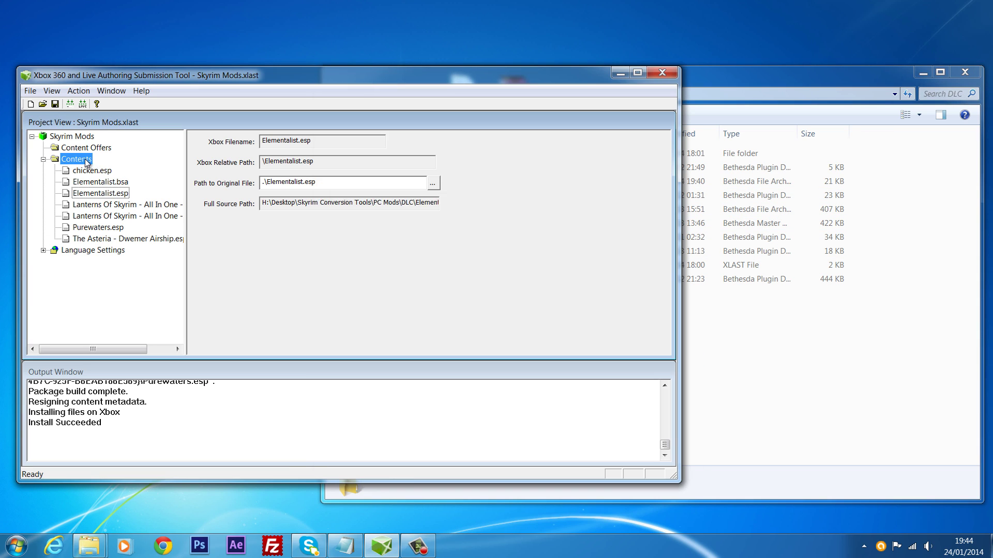
# - Add Magicka Sabers.esp from the DLC folder to the Skyrim Mods project's Contents and minimise the Xbox 360 authoring tool
pyautogui.rightClick(77, 159)
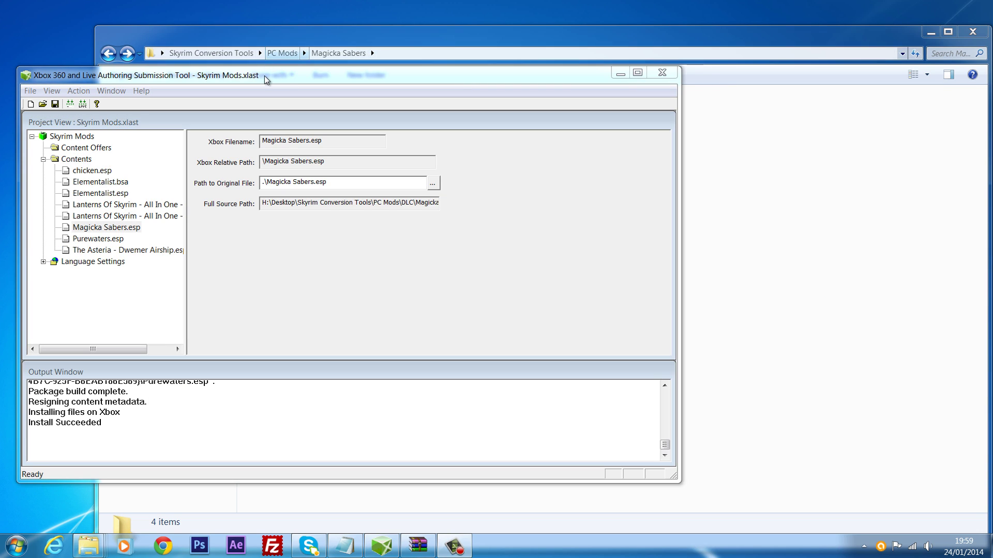
pyautogui.moveTo(265, 78); pyautogui.dragTo(305, 90)
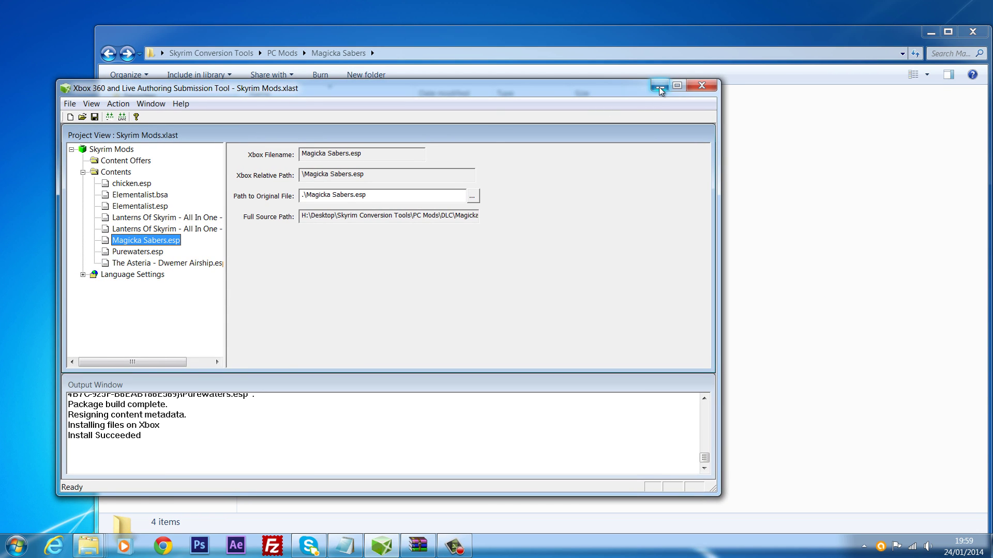
pyautogui.click(658, 87)
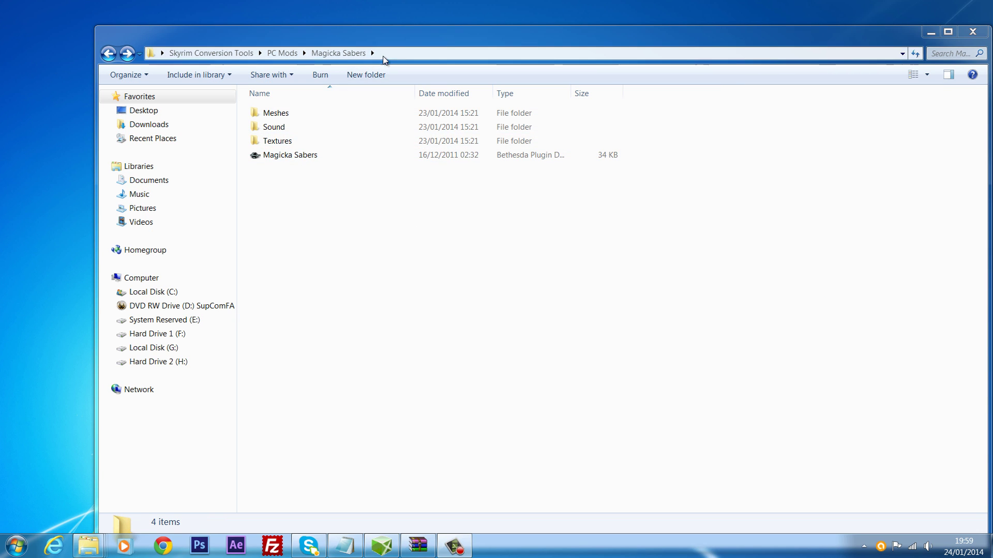
# - Copy the Magicka Sabers sound folder from Sound\fx\wpn inside the mod's folder
pyautogui.moveTo(426, 43); pyautogui.dragTo(554, 50)
pyautogui.doubleClick(449, 132)
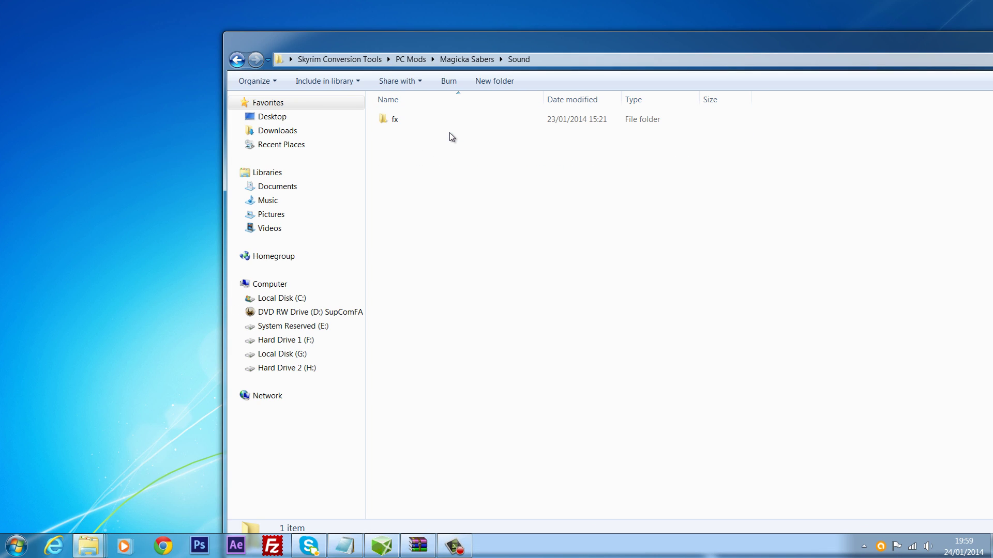
pyautogui.doubleClick(395, 119)
pyautogui.doubleClick(401, 120)
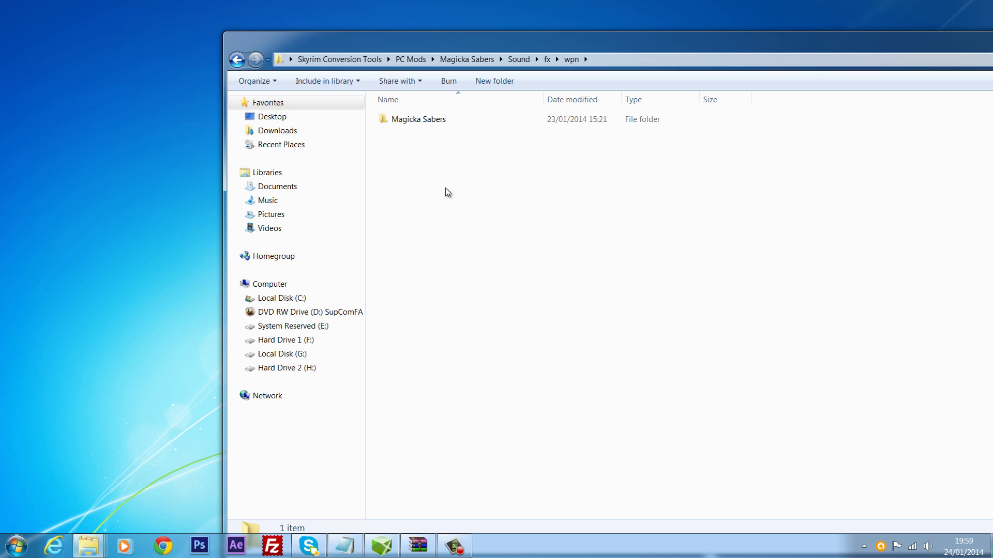
pyautogui.click(422, 119)
pyautogui.rightClick(421, 120)
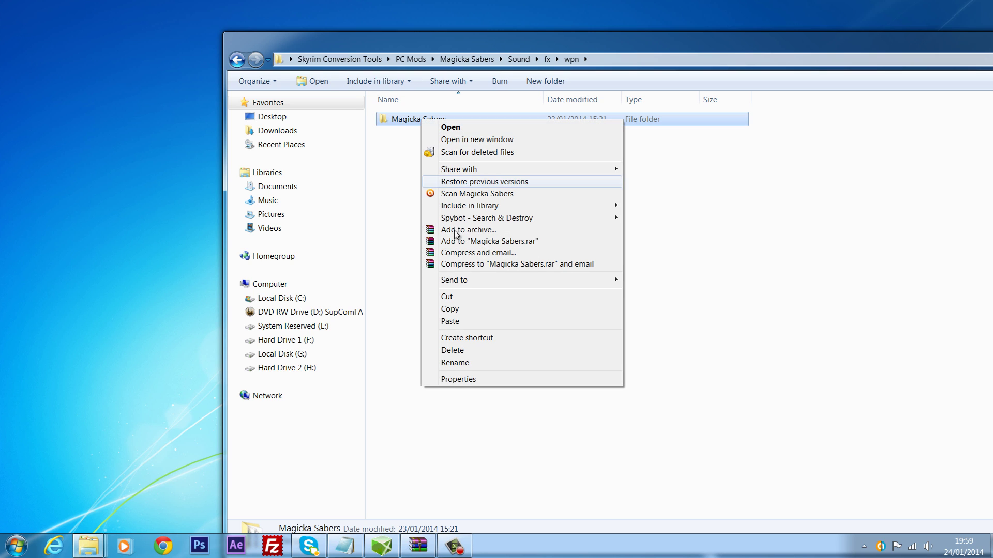
pyautogui.click(449, 309)
# - Paste the copied Magicka Sabers sound folder into Skyrim\Data\sound\fx\wpn on Local Disk (G:)
pyautogui.click(94, 547)
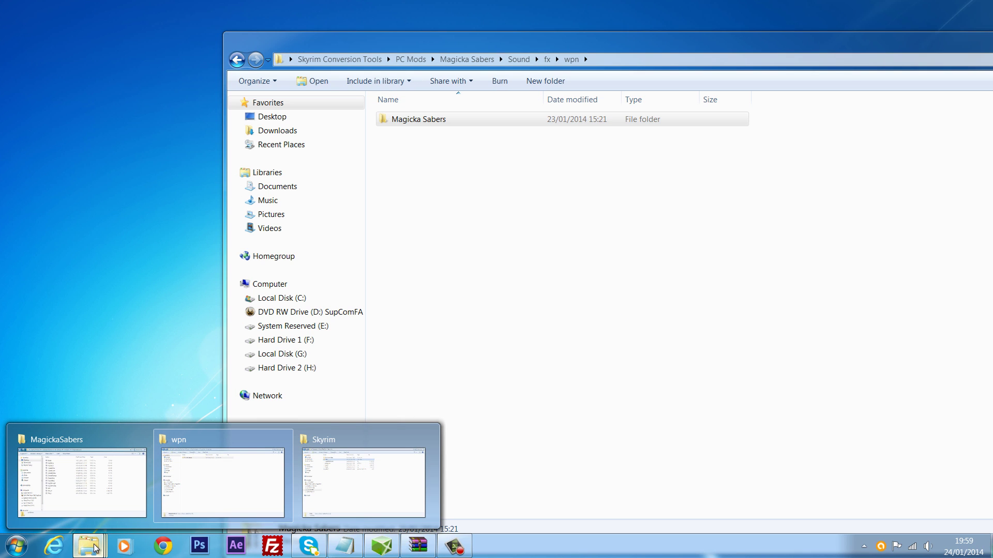
pyautogui.click(413, 497)
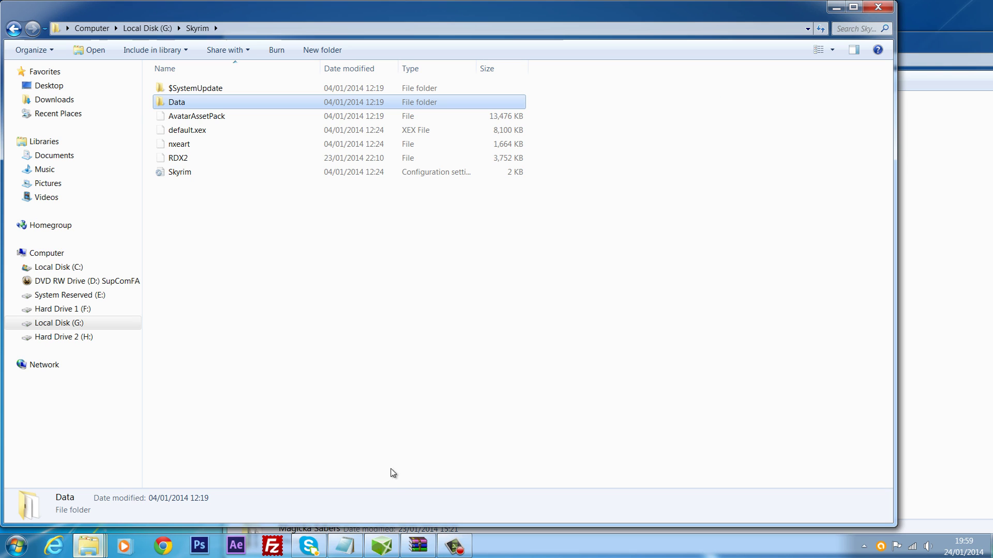
pyautogui.doubleClick(192, 102)
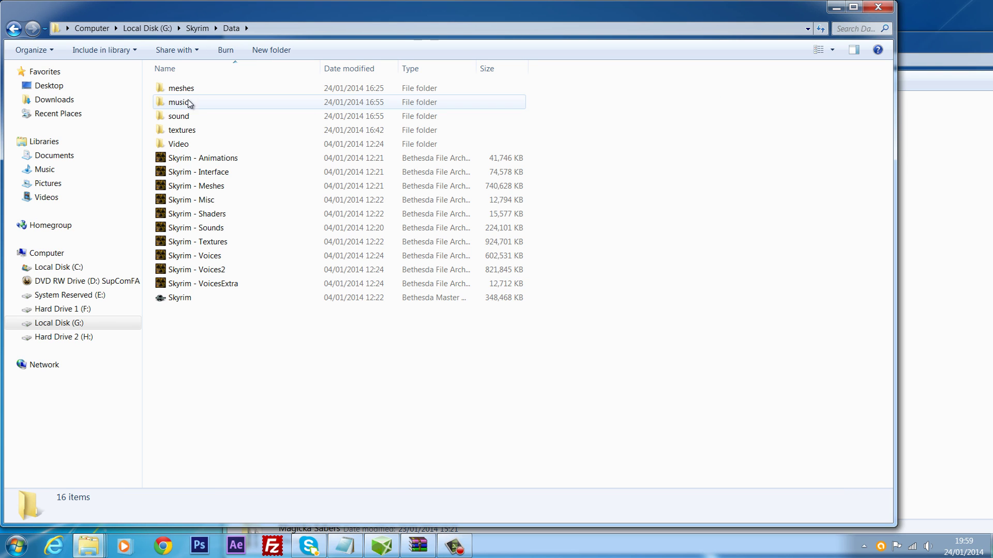
pyautogui.doubleClick(189, 115)
pyautogui.doubleClick(169, 90)
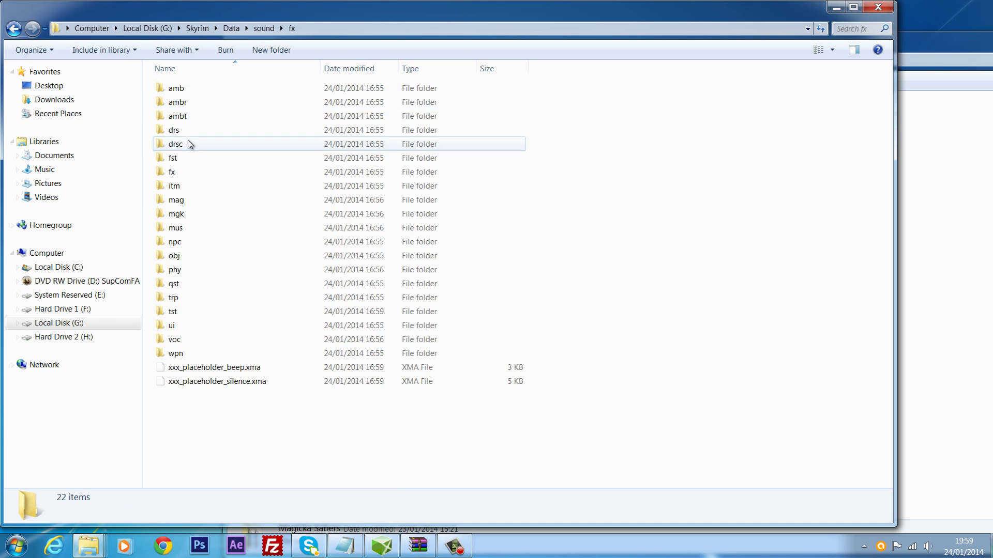
pyautogui.doubleClick(176, 353)
pyautogui.rightClick(397, 354)
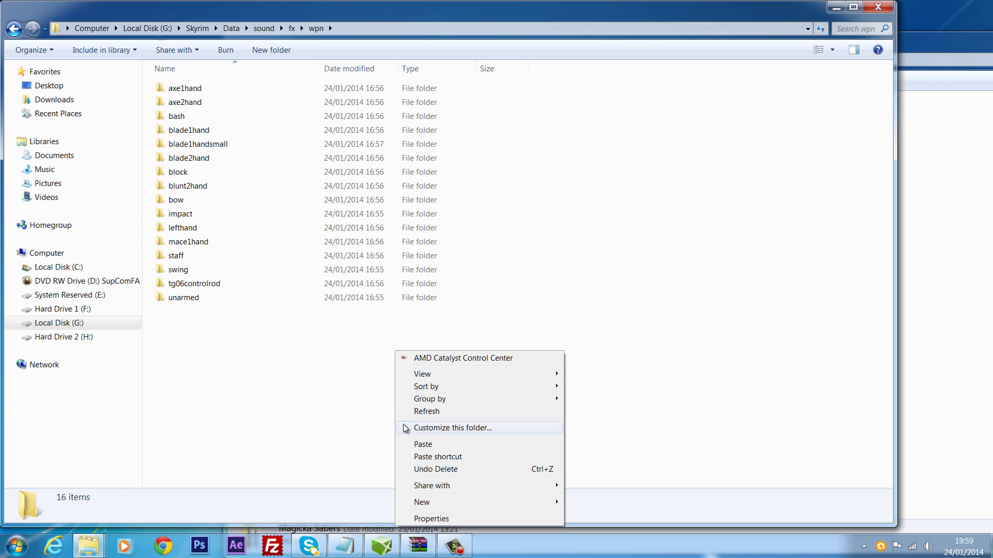
pyautogui.click(432, 444)
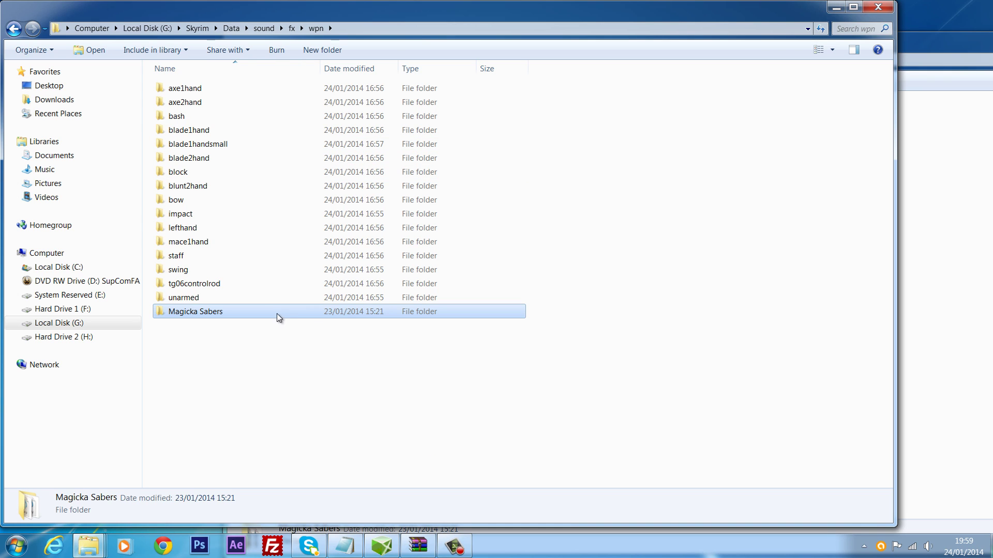
# - Examine the sound files inside the pasted Magicka Sabers folder and return to the wpn folder
pyautogui.doubleClick(279, 314)
pyautogui.moveTo(357, 17); pyautogui.dragTo(404, 45)
pyautogui.moveTo(210, 315); pyautogui.dragTo(409, 106)
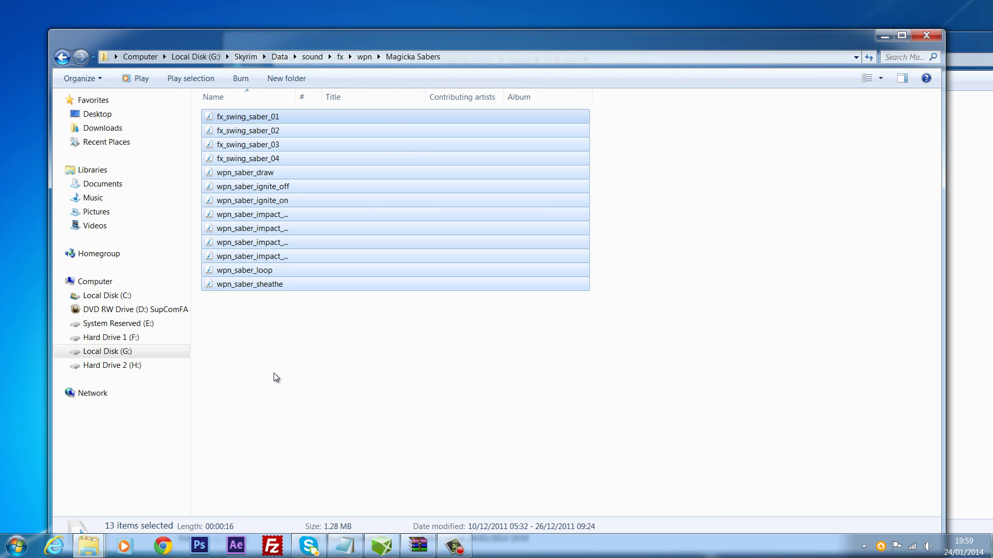
pyautogui.click(276, 349)
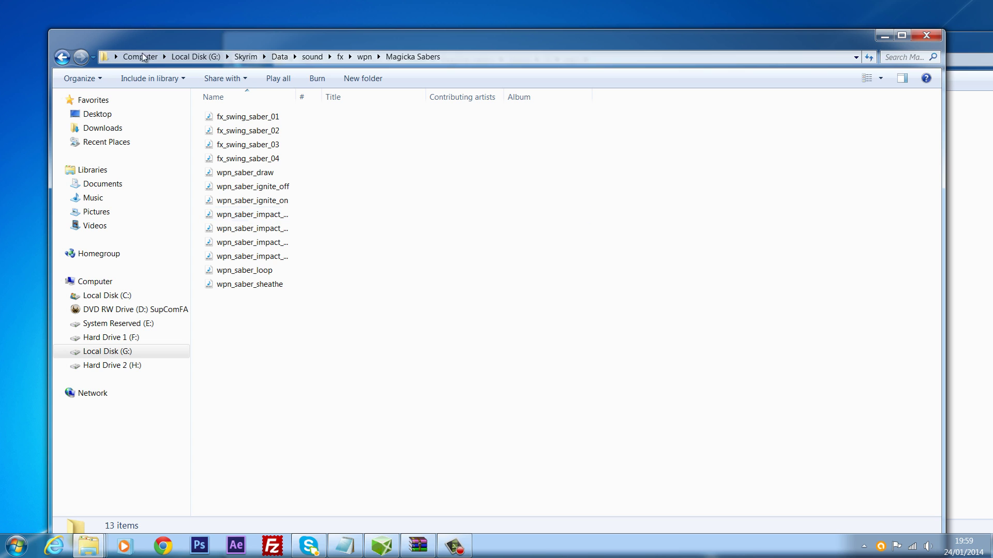
pyautogui.click(62, 57)
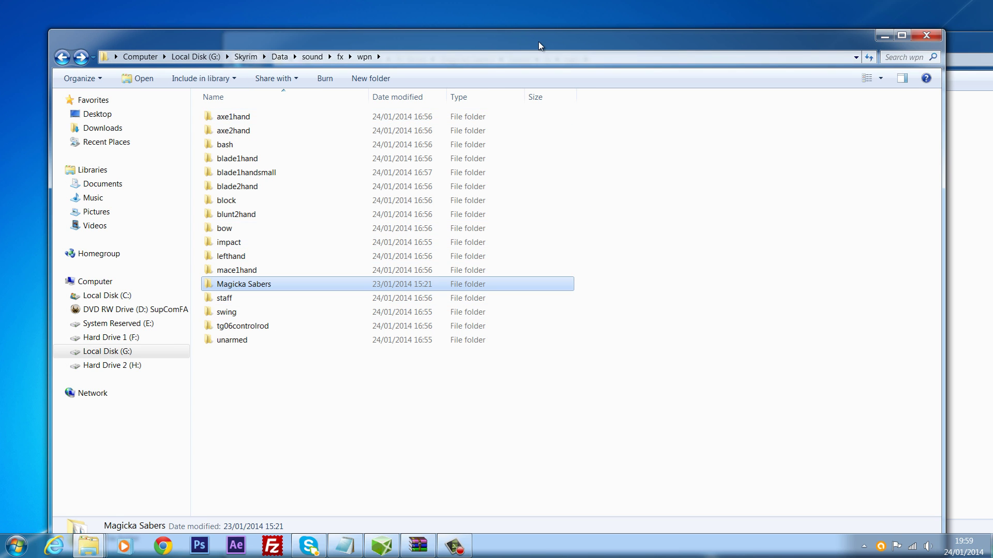
# - In the mod's Explorer window, locate the MagickaSabers mesh folder in Magicka Sabers\Meshes\Weapons and check its NIF files
pyautogui.moveTo(538, 41); pyautogui.dragTo(585, 64)
pyautogui.click(612, 29)
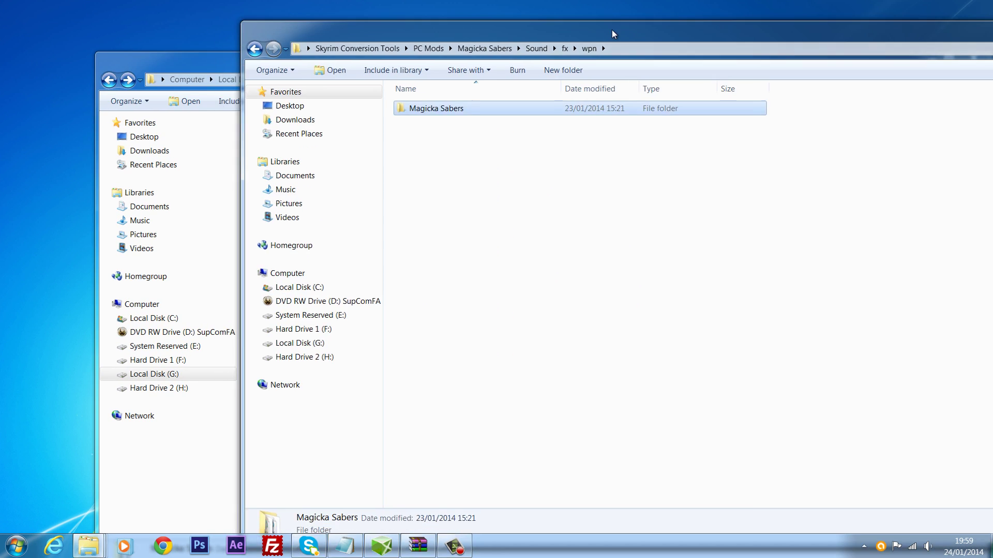
pyautogui.moveTo(613, 30); pyautogui.dragTo(740, 50)
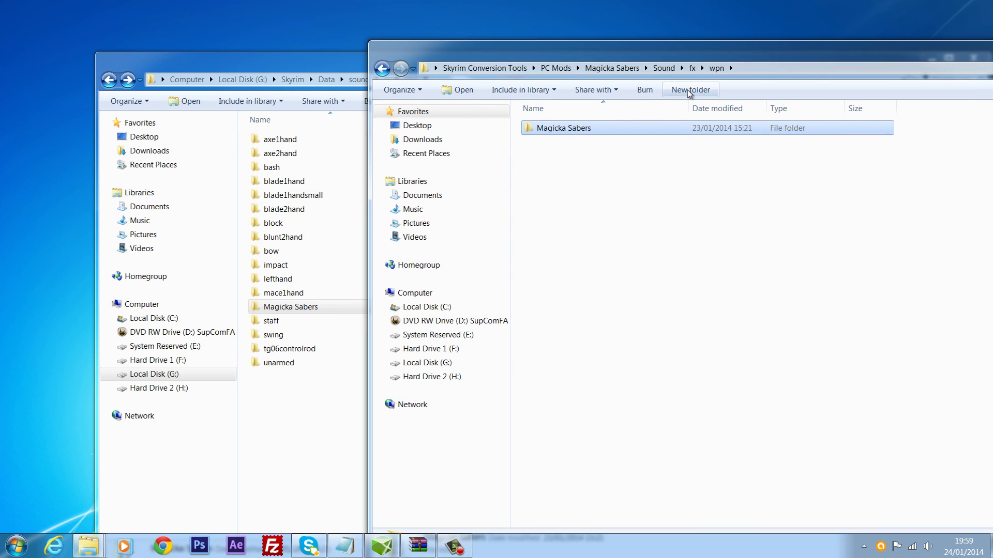
pyautogui.click(611, 68)
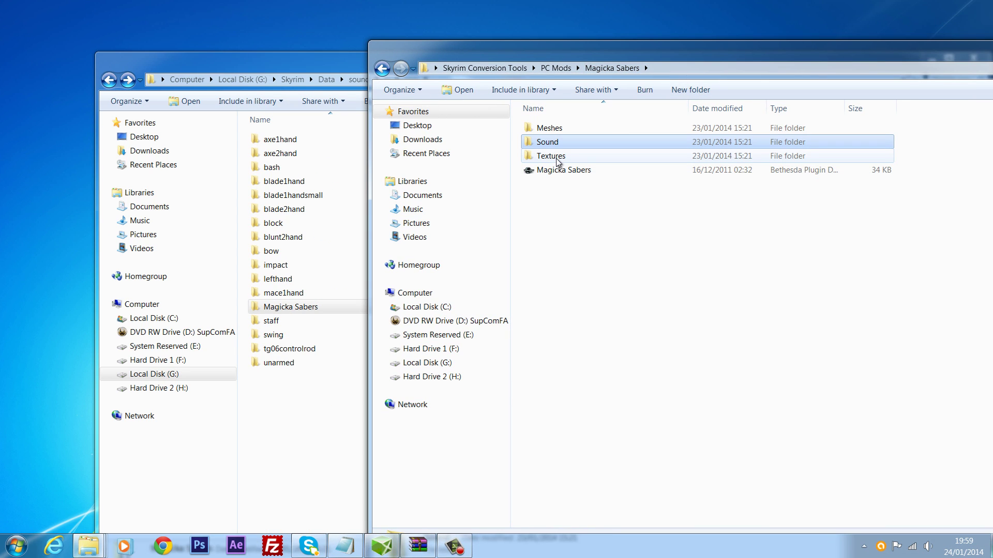
pyautogui.doubleClick(567, 129)
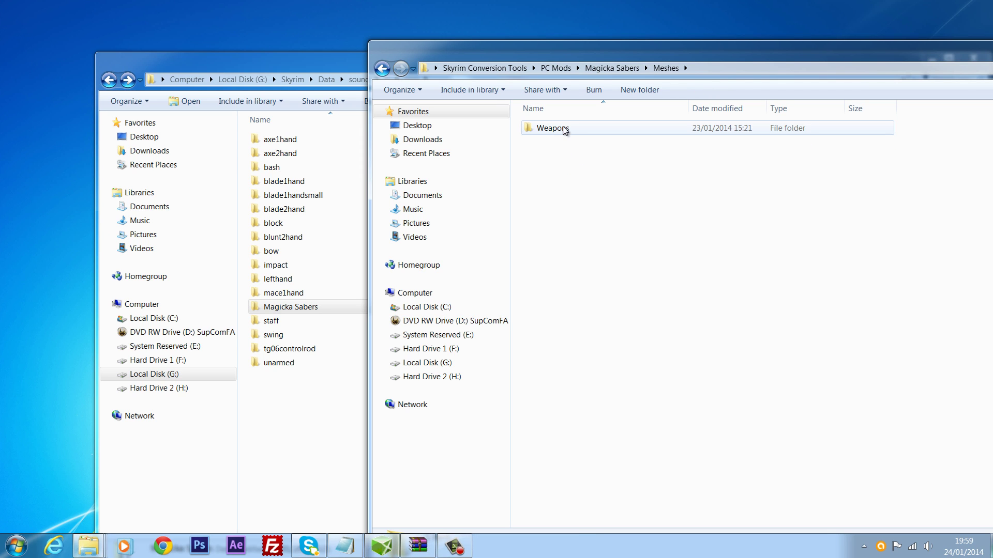
pyautogui.doubleClick(566, 130)
pyautogui.doubleClick(571, 129)
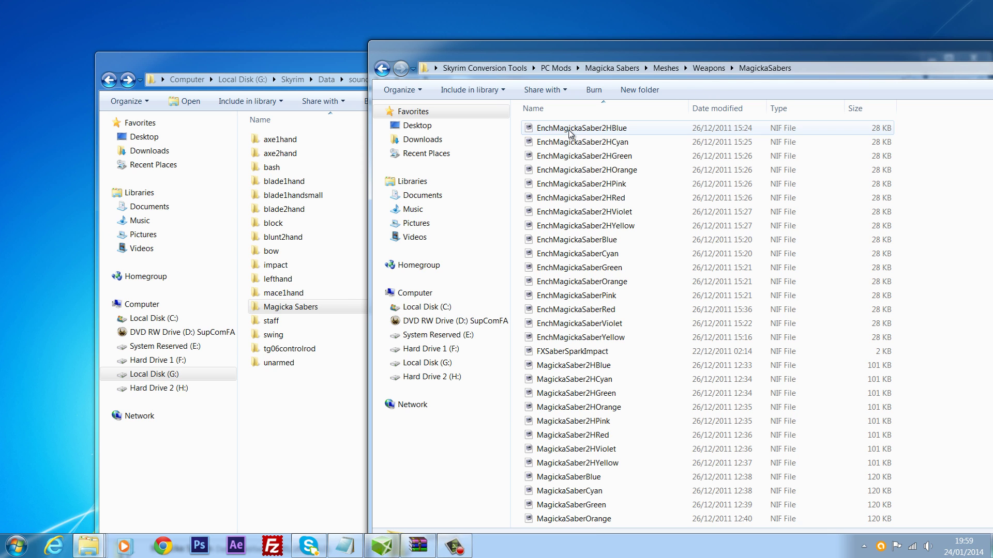
pyautogui.click(382, 69)
# - In the game's Explorer window, open the weapons folder under Skyrim\Data\meshes
pyautogui.moveTo(284, 56); pyautogui.dragTo(270, 58)
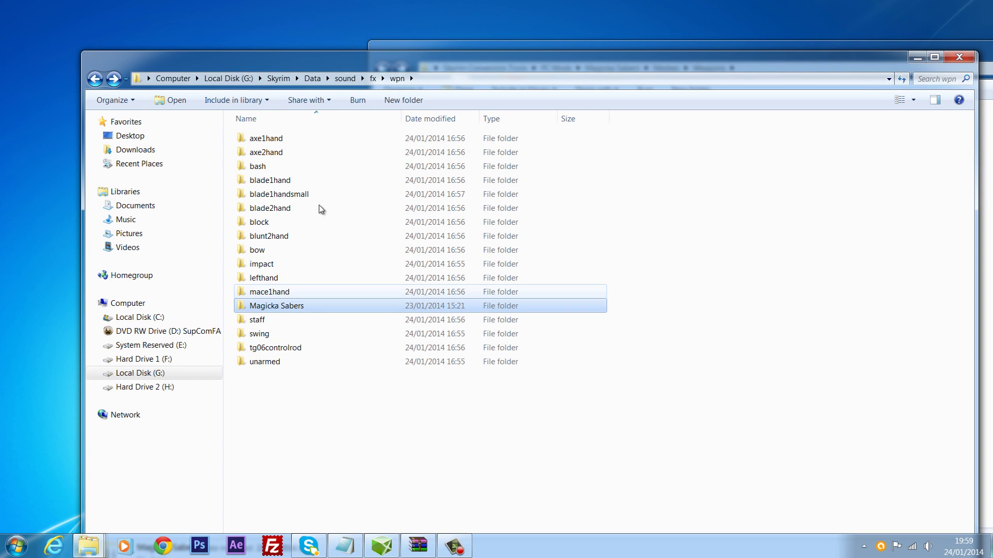
pyautogui.click(312, 78)
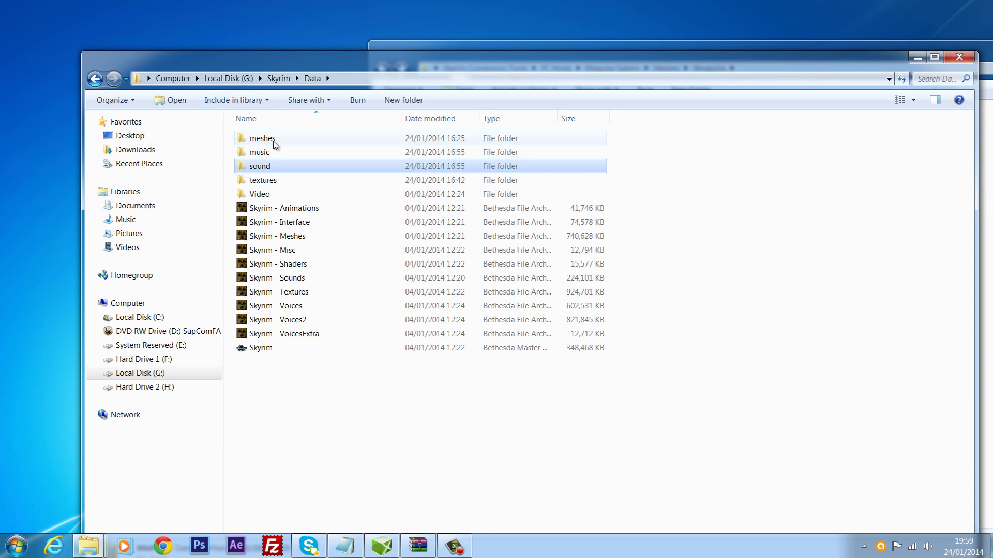
pyautogui.doubleClick(273, 141)
pyautogui.doubleClick(266, 484)
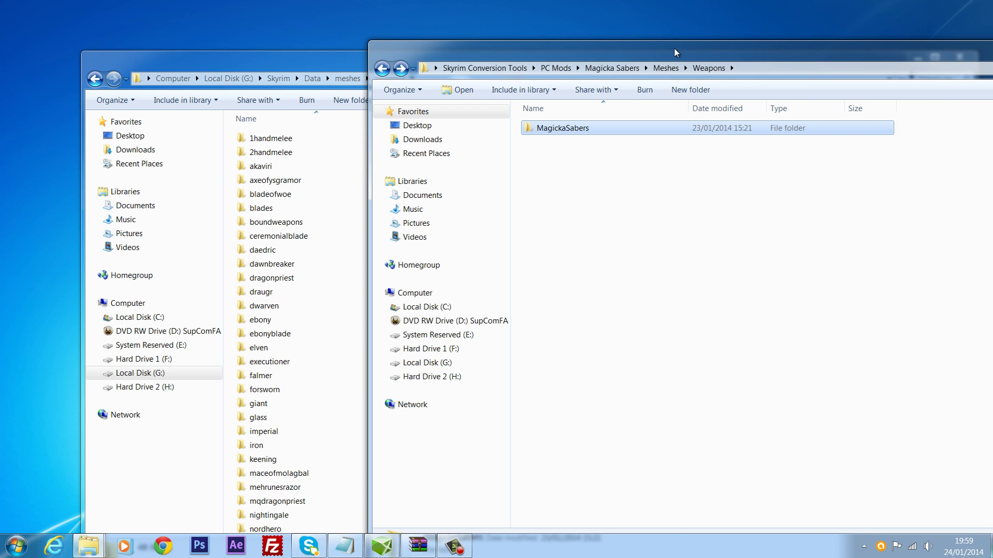
# - Try to copy the MagickaSabers mesh folder into meshes\weapons, and delete the misplaced copy from the ceremonialblade folder
pyautogui.moveTo(674, 52); pyautogui.dragTo(907, 53)
pyautogui.moveTo(781, 130); pyautogui.dragTo(586, 247)
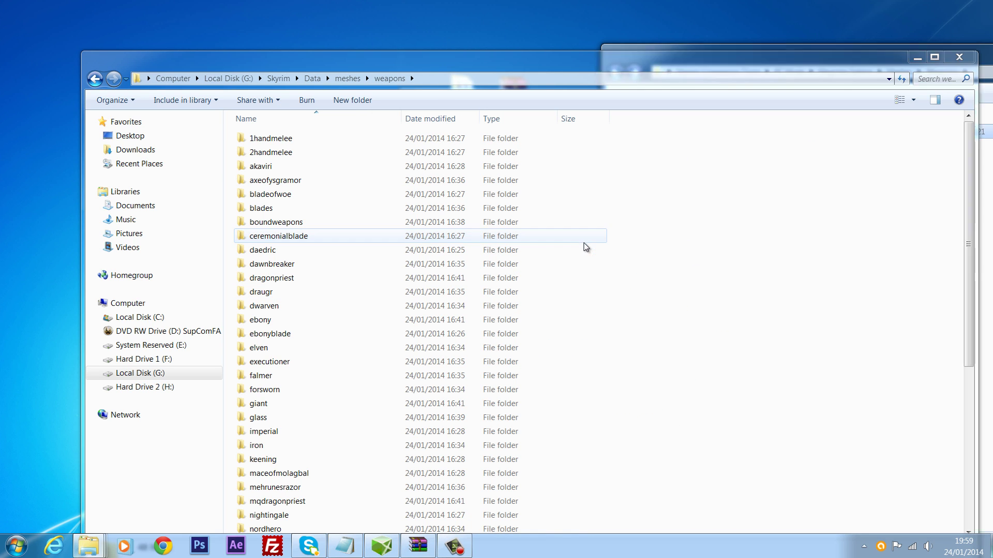
pyautogui.doubleClick(333, 138)
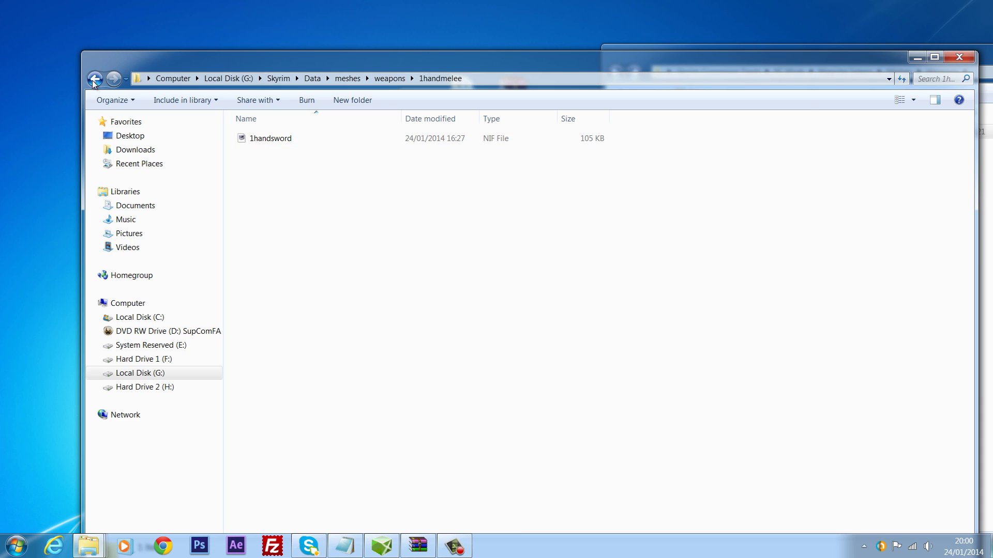
pyautogui.press('BackSpace')
pyautogui.doubleClick(355, 232)
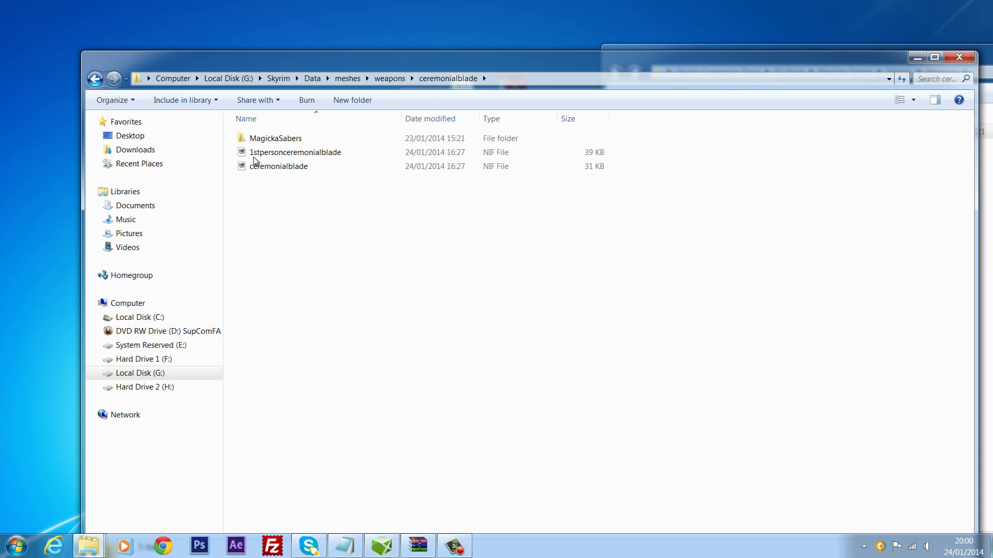
pyautogui.click(263, 141)
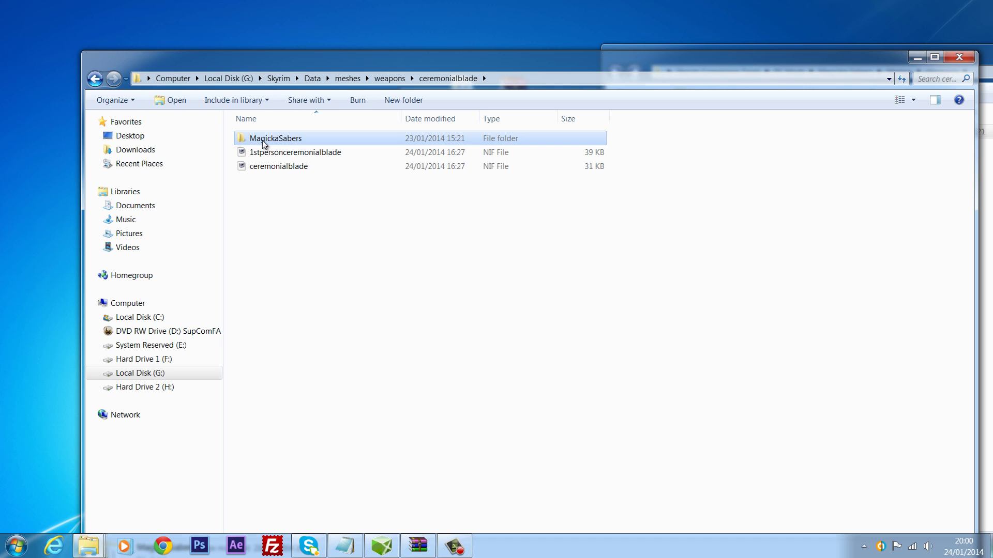
pyautogui.press('Delete')
pyautogui.press('Return')
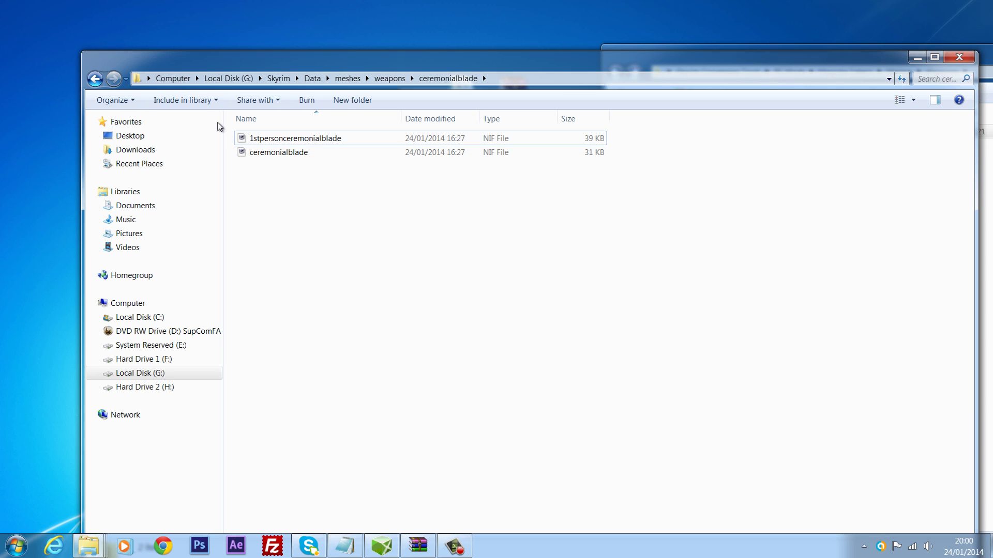
pyautogui.click(95, 79)
# - Copy the MagickaSabers folder from the mod's Meshes\Weapons into Skyrim\Data\meshes\weapons, refresh the listing and locate the copy
pyautogui.moveTo(782, 64); pyautogui.dragTo(716, 94)
pyautogui.click(727, 55)
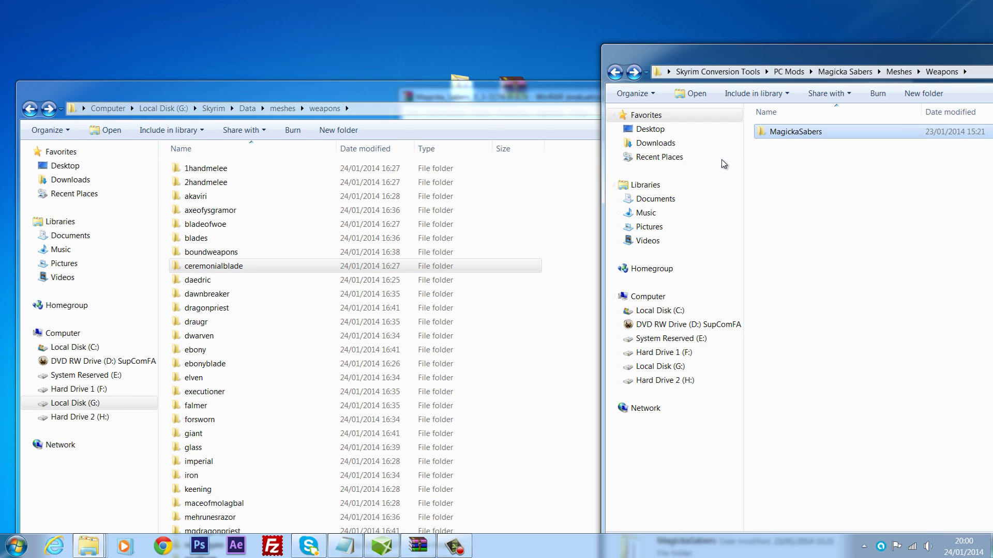
pyautogui.moveTo(773, 131); pyautogui.dragTo(596, 308)
pyautogui.scroll(-7, 608, 329)
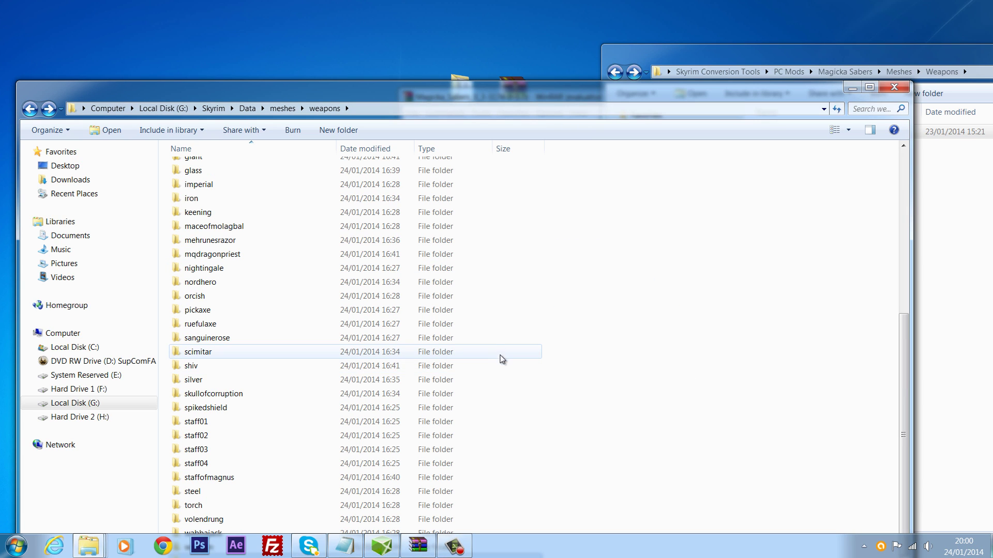
pyautogui.scroll(3, 224, 361)
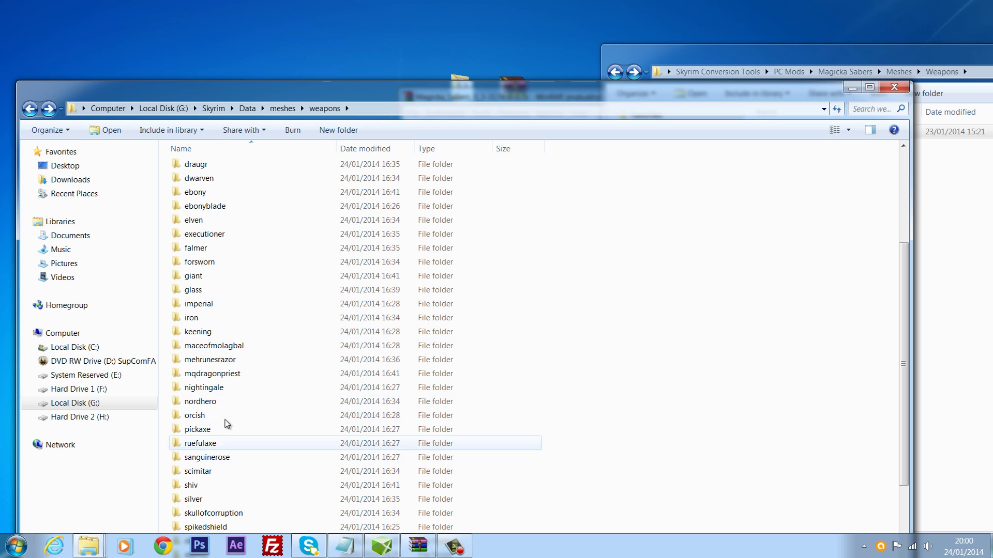
pyautogui.click(228, 388)
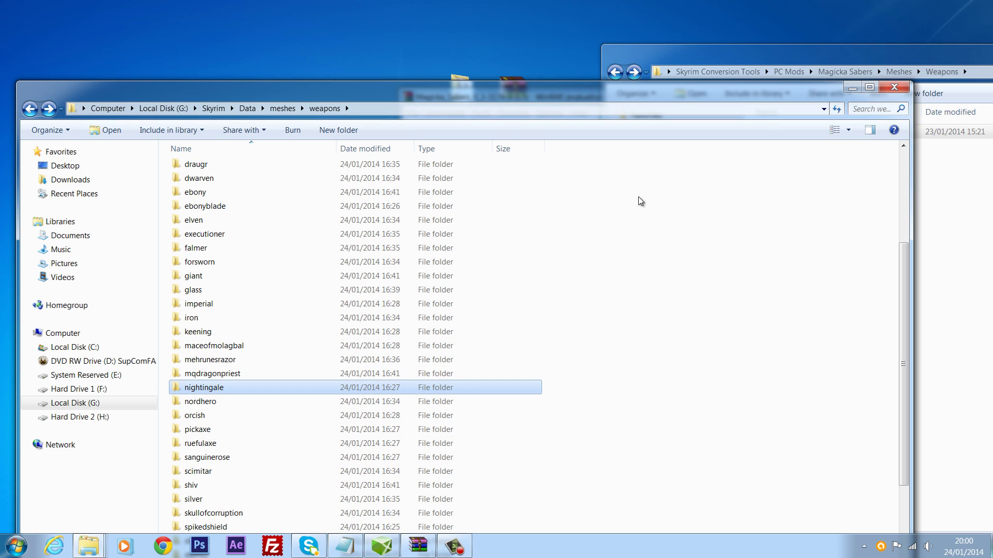
pyautogui.click(837, 109)
pyautogui.press('n')
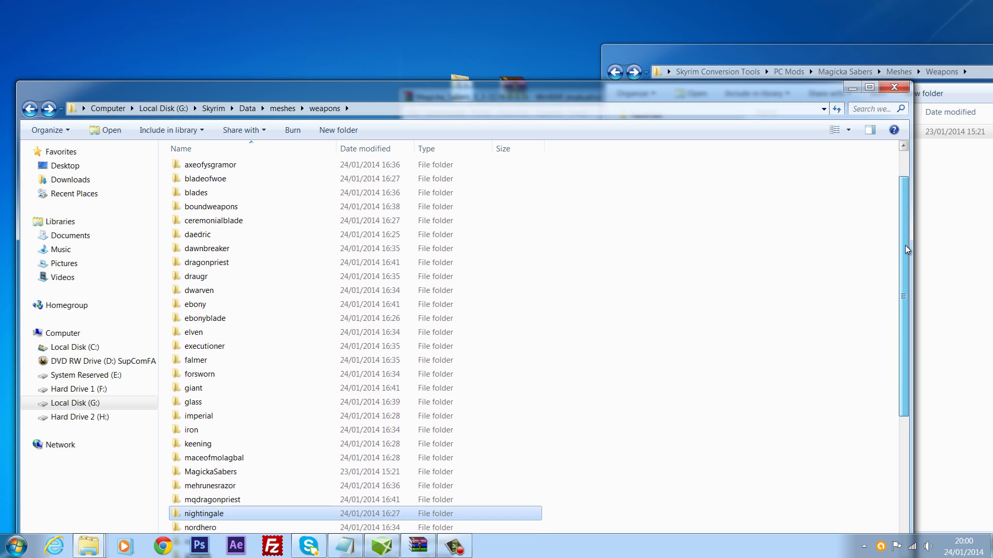
pyautogui.scroll(-2, 669, 320)
pyautogui.click(308, 380)
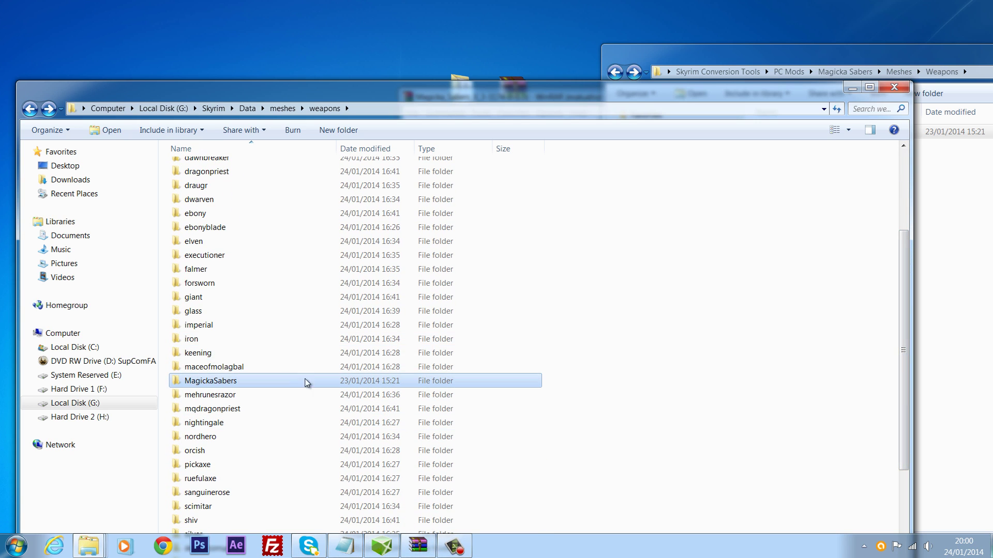
# - In the game's Explorer window, open the weapons folder under Skyrim\Data\textures
pyautogui.click(247, 109)
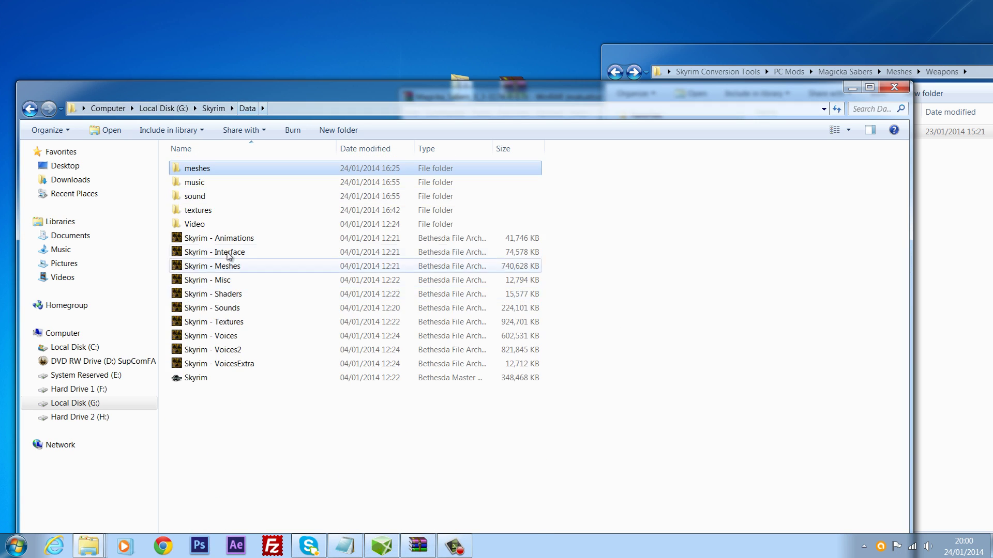
pyautogui.doubleClick(209, 213)
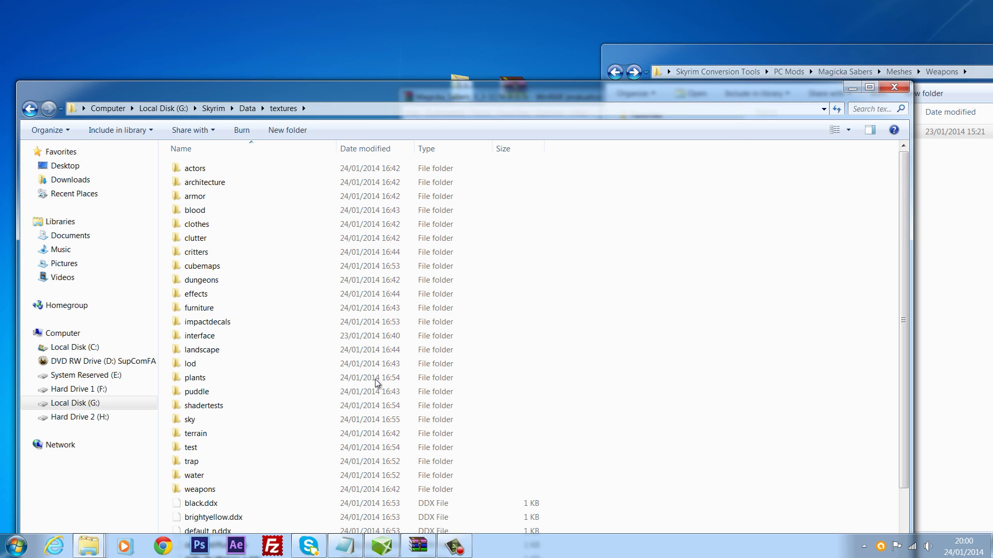
pyautogui.doubleClick(239, 489)
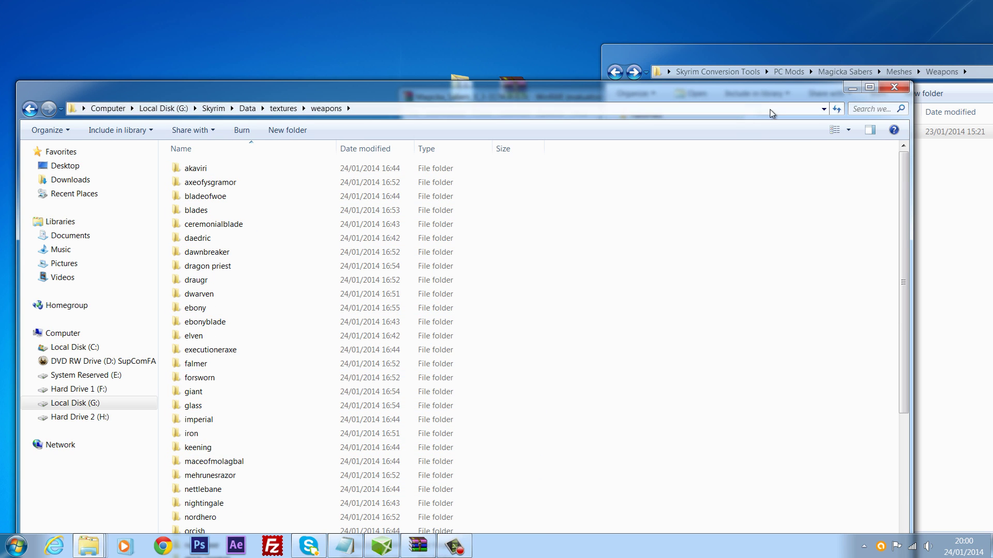
# - In the mod's Explorer window, open the Weapons folder under Magicka Sabers\Textures
pyautogui.click(892, 58)
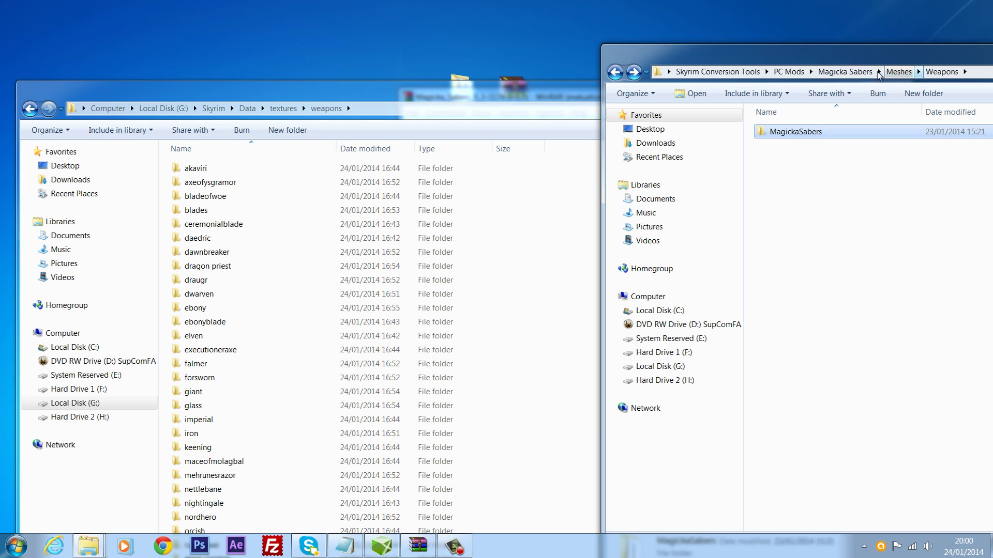
pyautogui.click(845, 71)
pyautogui.click(792, 160)
pyautogui.doubleClick(793, 160)
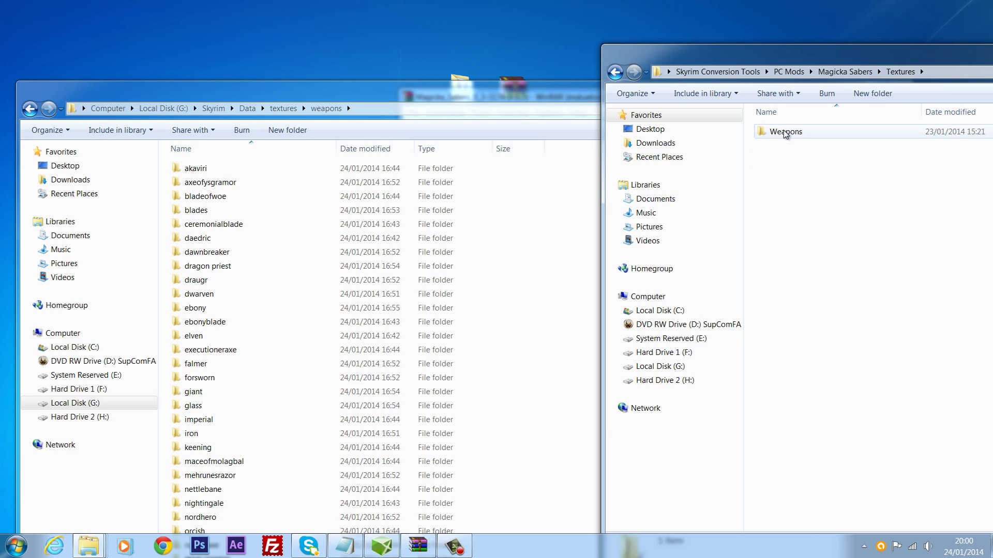
pyautogui.doubleClick(782, 132)
# - Copy the mod's MagickaSabers texture folder into Skyrim\Data\textures\weapons and look for the copy in the listing
pyautogui.moveTo(782, 133); pyautogui.dragTo(592, 233)
pyautogui.scroll(-5, 666, 264)
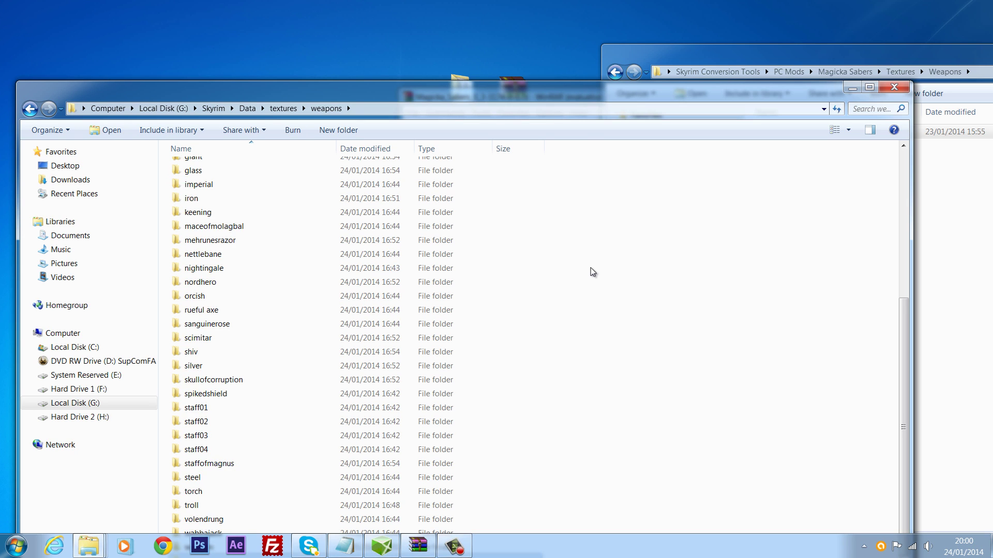
pyautogui.scroll(4, 623, 348)
pyautogui.scroll(-3, 623, 348)
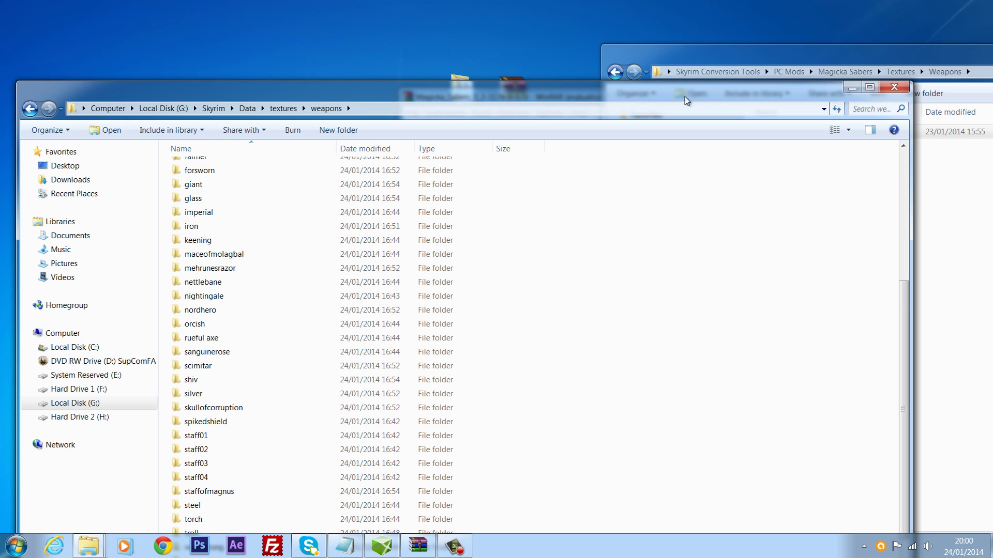
pyautogui.moveTo(904, 336); pyautogui.dragTo(904, 230)
# - Rearrange the two Explorer windows, and open the copied MagickaSabers folder in textures\weapons to check its DDS files
pyautogui.moveTo(902, 49); pyautogui.dragTo(539, 17)
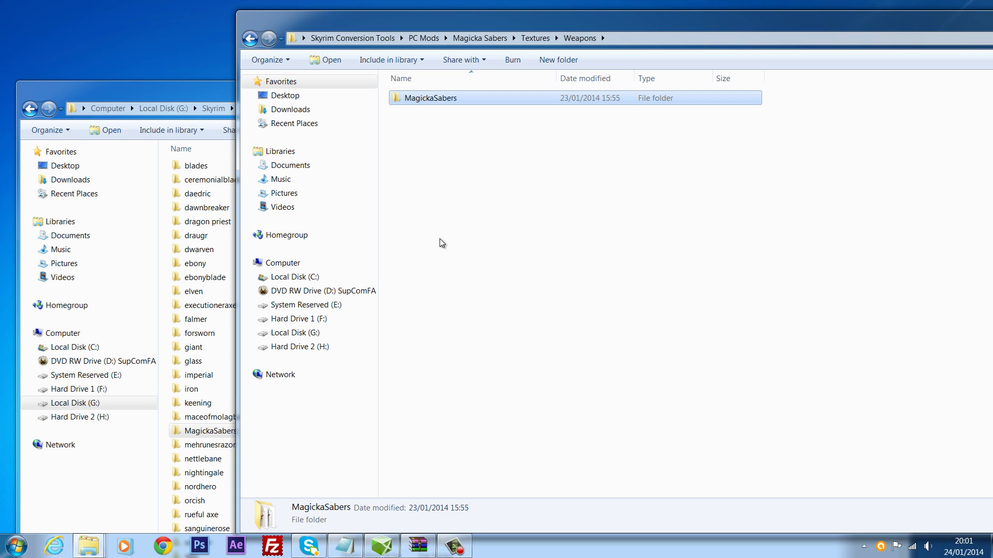
pyautogui.moveTo(574, 10); pyautogui.dragTo(598, 23)
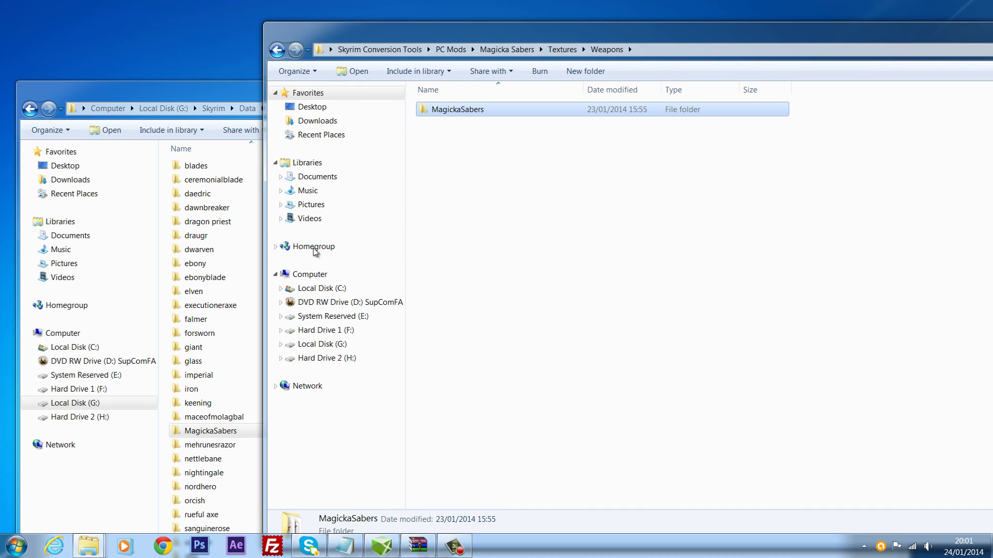
pyautogui.moveTo(226, 95); pyautogui.dragTo(295, 78)
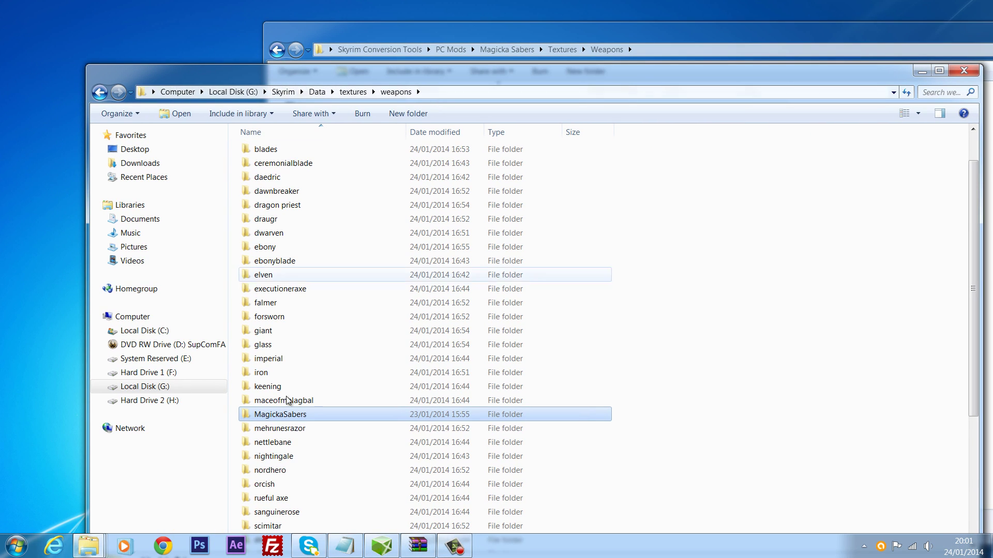
pyautogui.doubleClick(309, 415)
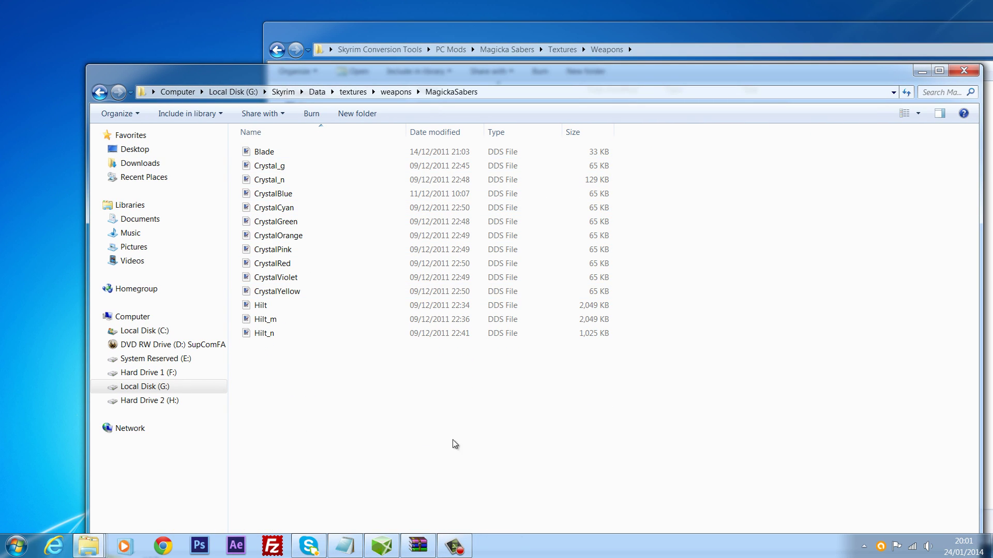
pyautogui.moveTo(304, 421); pyautogui.dragTo(746, 106)
pyautogui.moveTo(776, 150); pyautogui.dragTo(745, 182)
pyautogui.moveTo(285, 446); pyautogui.dragTo(777, 139)
pyautogui.click(688, 363)
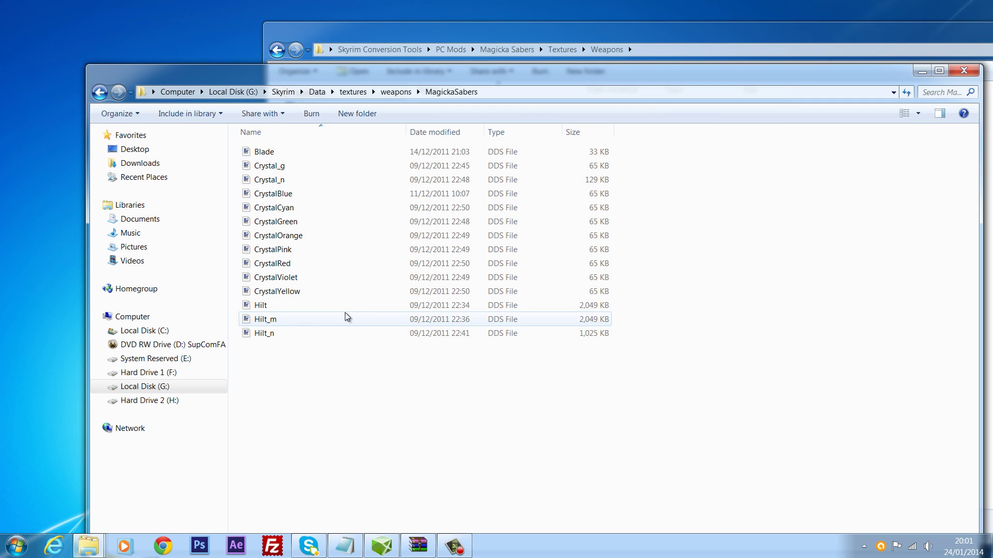
# - Open the Hilt texture in Paint.NET and resize it to 256 x 256 pixels, keeping the aspect ratio
pyautogui.click(300, 312)
pyautogui.press('F2')
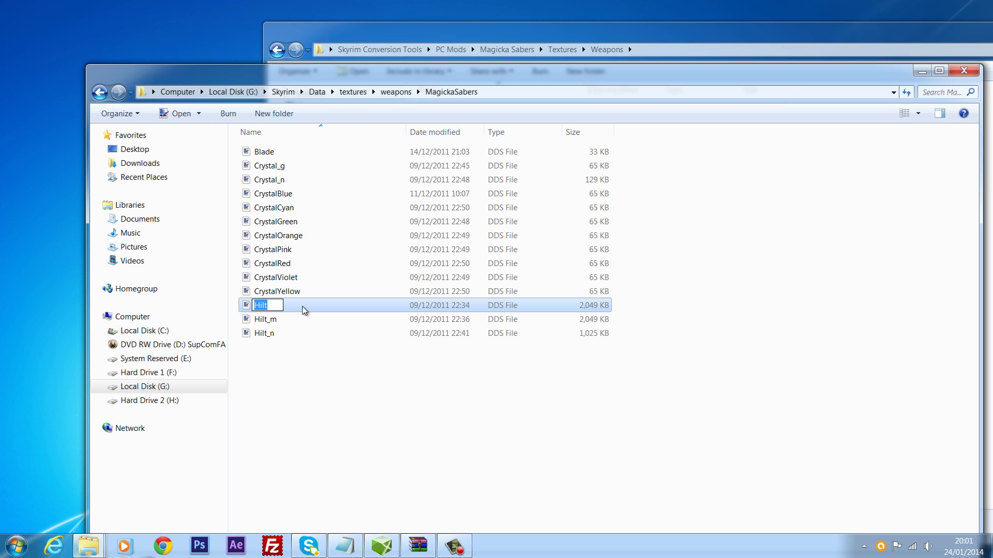
pyautogui.doubleClick(305, 310)
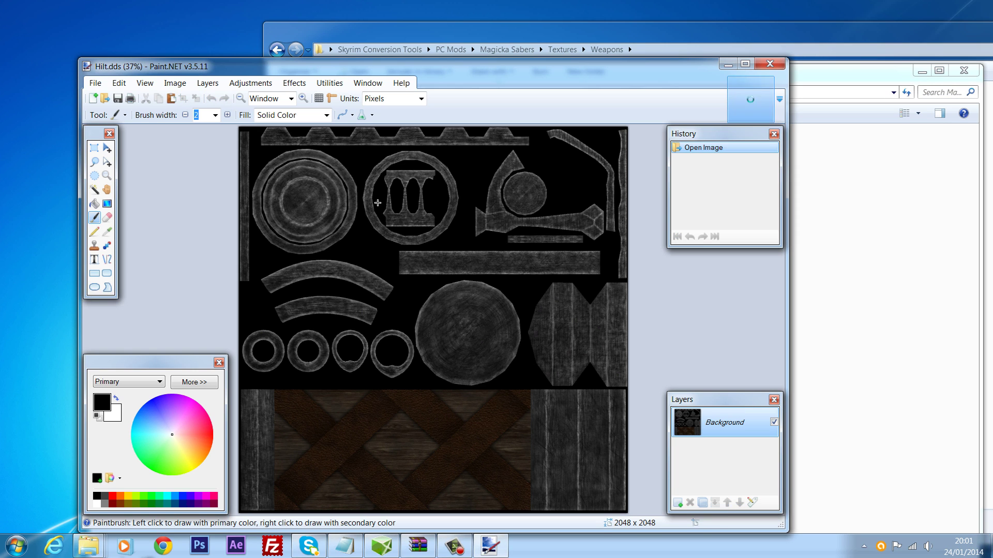
pyautogui.click(172, 84)
pyautogui.click(179, 116)
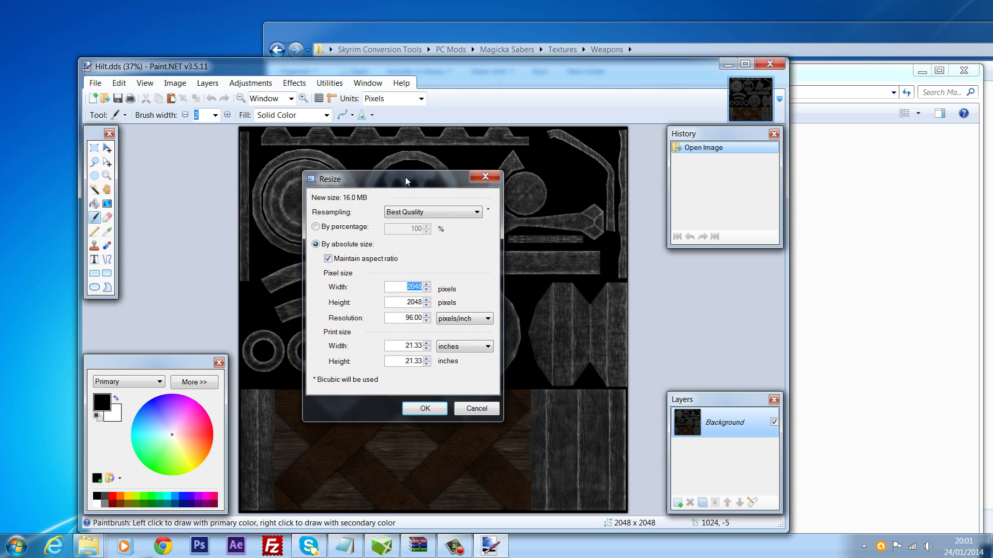
pyautogui.moveTo(399, 286); pyautogui.dragTo(458, 287)
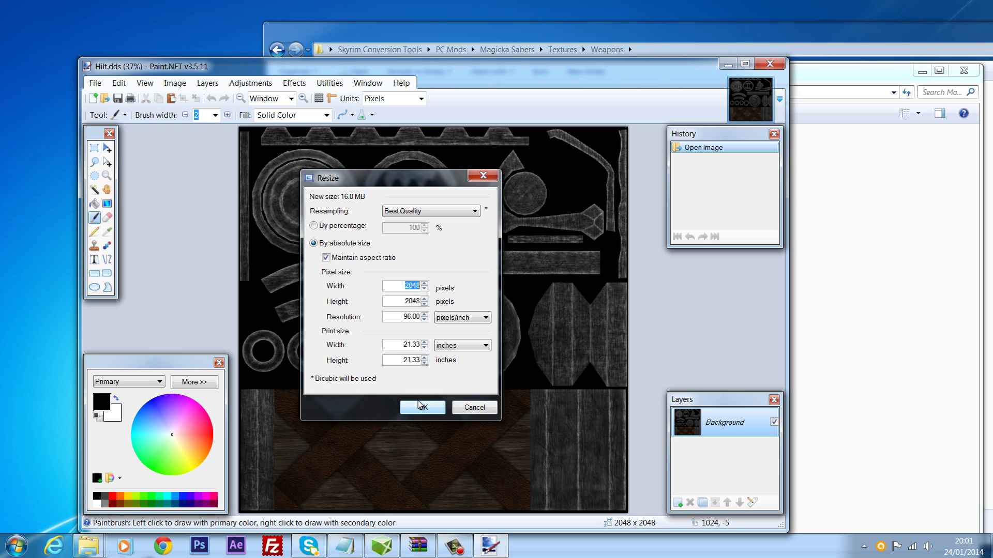
pyautogui.write('1024')
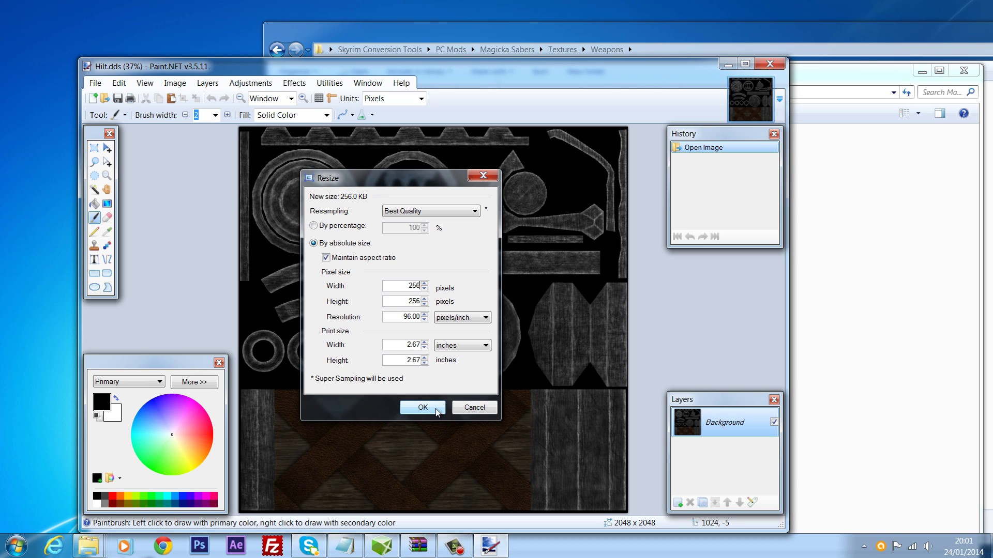
pyautogui.click(436, 411)
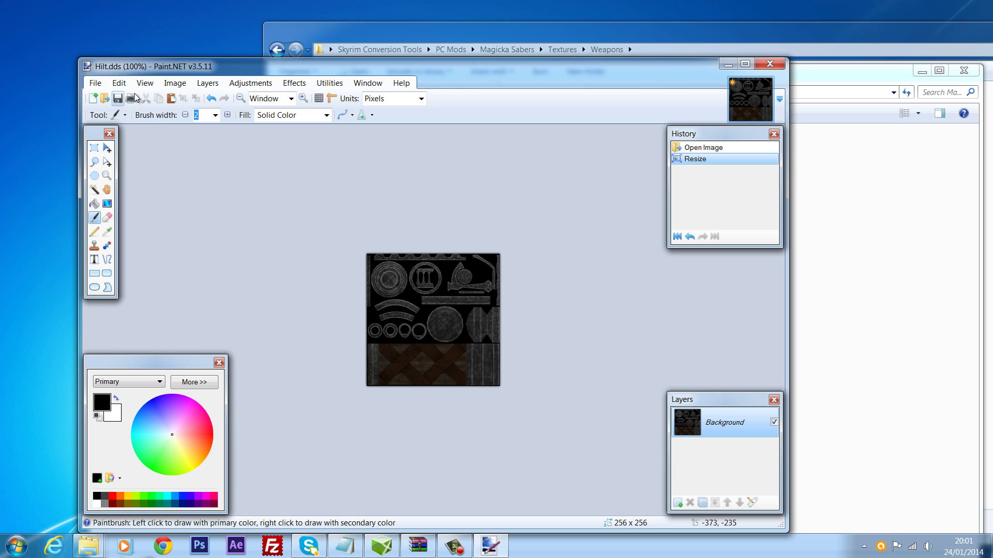
# - Save Hilt.dds as DXT5 (Interpolated Alpha) with cluster fit, perceptual error metric and generated mip maps, and close Paint.NET
pyautogui.click(118, 98)
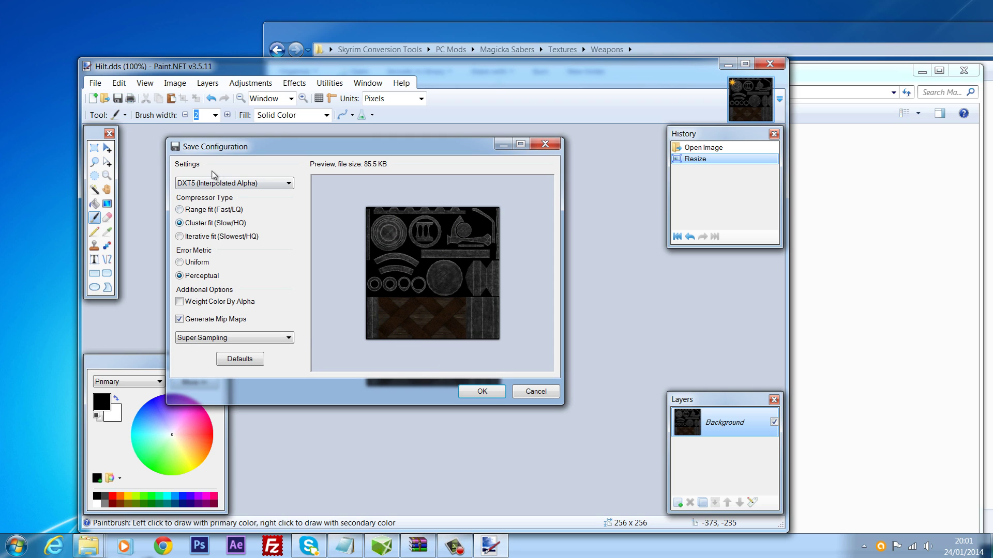
pyautogui.click(480, 391)
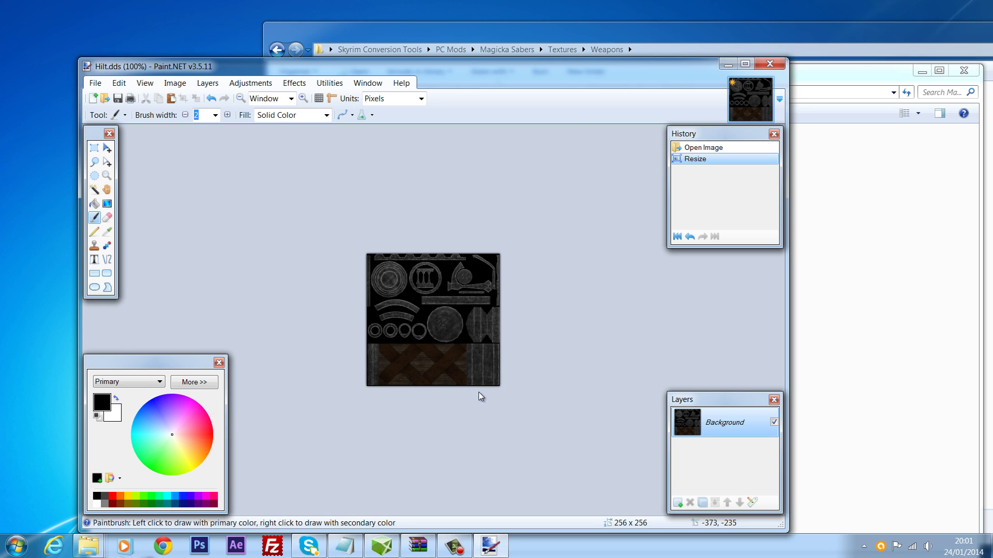
pyautogui.click(769, 64)
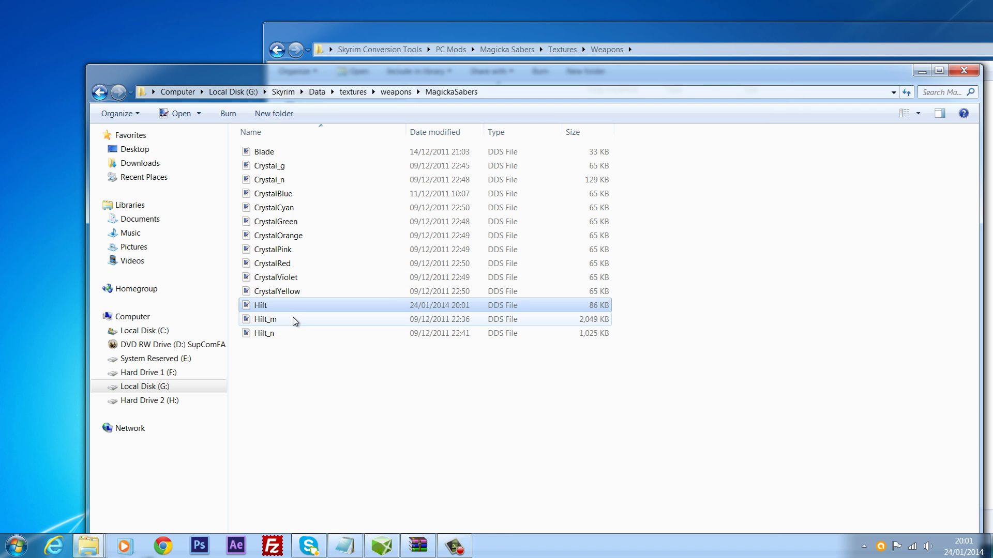
# - Open the Hilt_m texture in Paint.NET and resize it to 256 x 256 pixels, keeping the aspect ratio
pyautogui.doubleClick(285, 323)
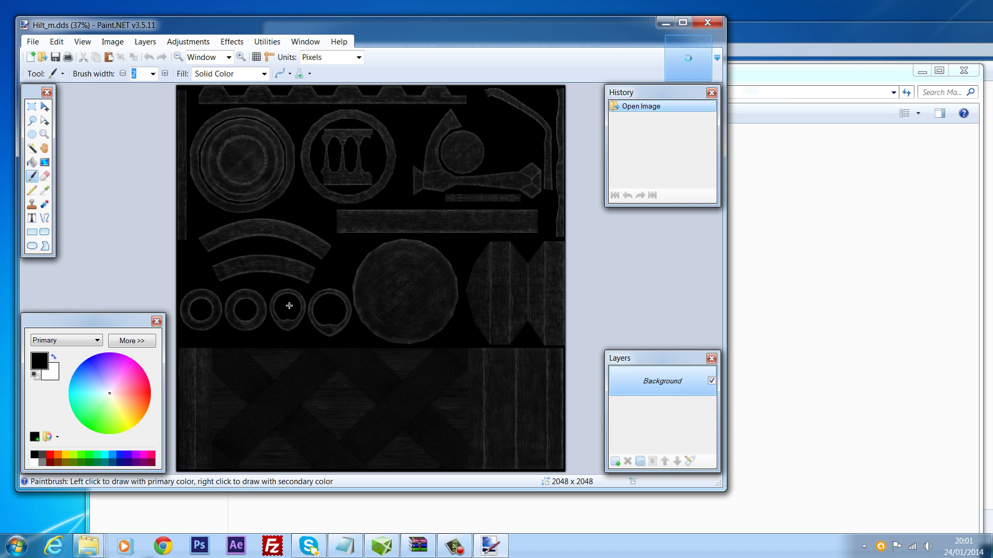
pyautogui.click(113, 41)
pyautogui.click(132, 64)
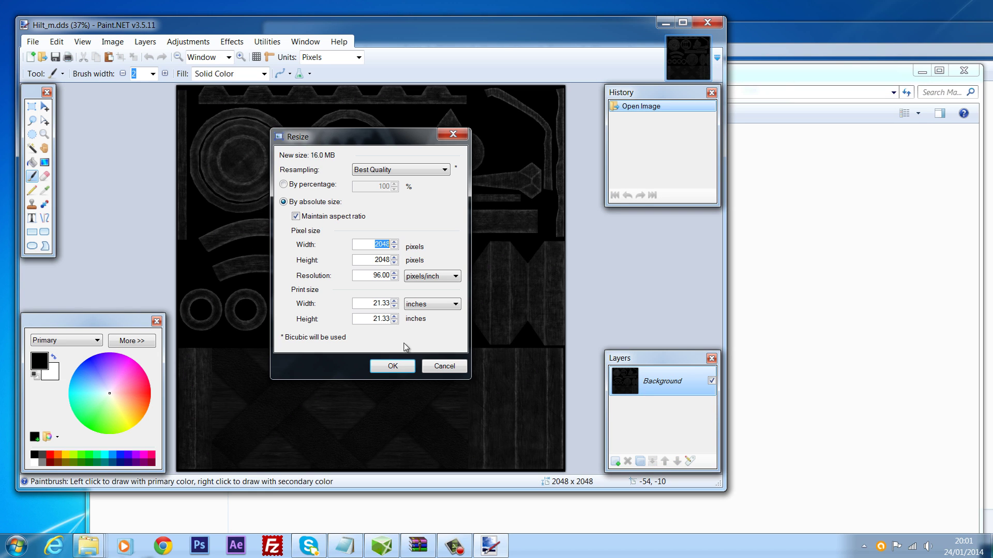
pyautogui.write('256')
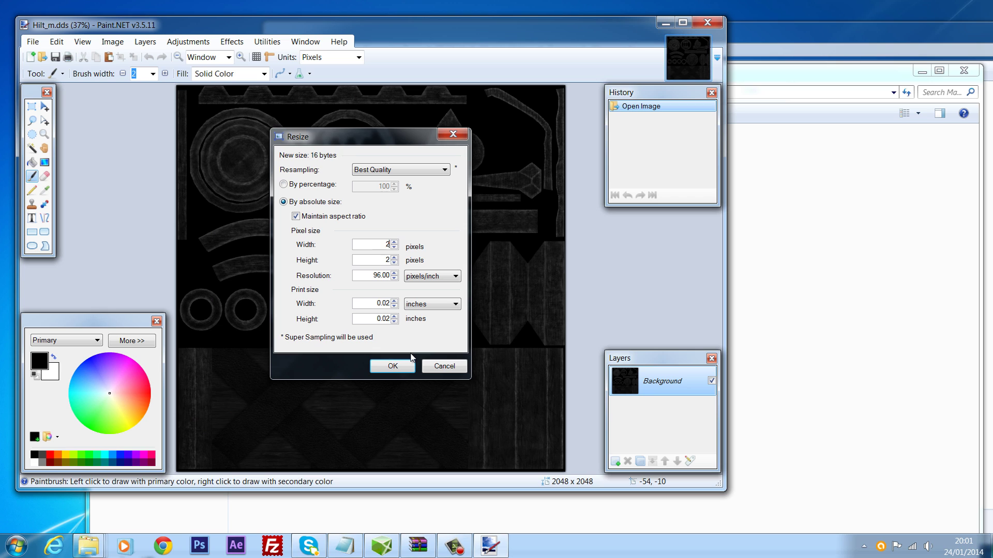
pyautogui.click(393, 366)
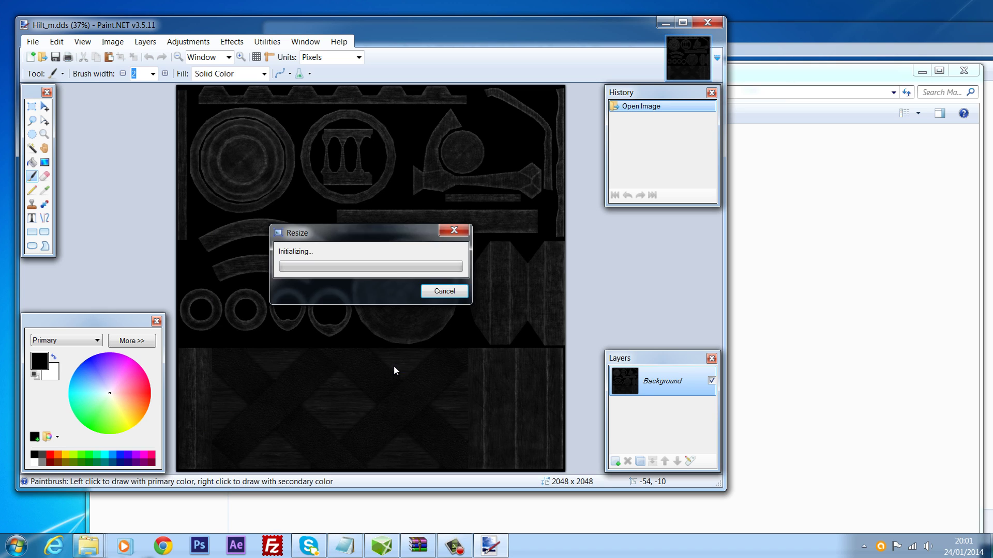
# - Save the resized Hilt_m.dds with the offered save configuration and close Paint.NET
pyautogui.click(55, 57)
pyautogui.click(416, 348)
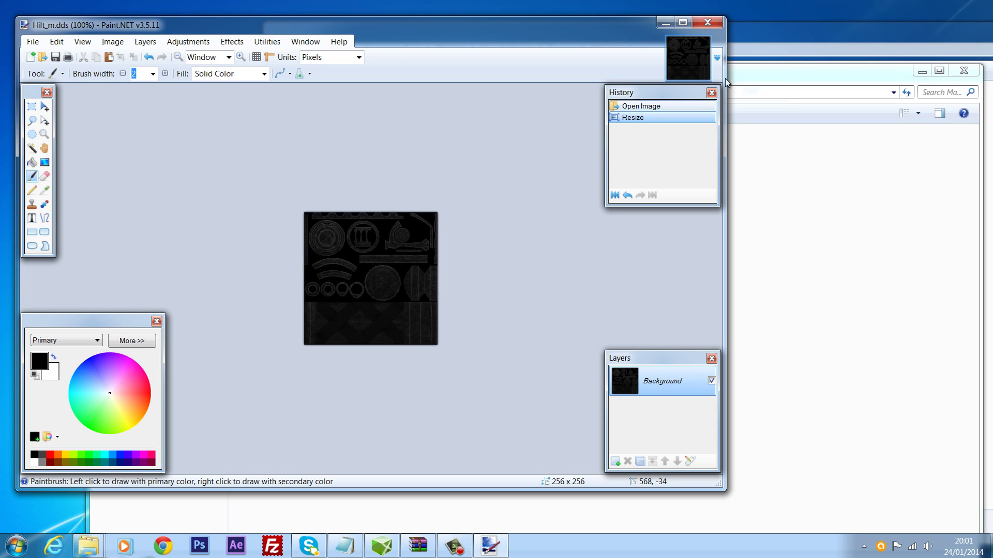
pyautogui.click(707, 22)
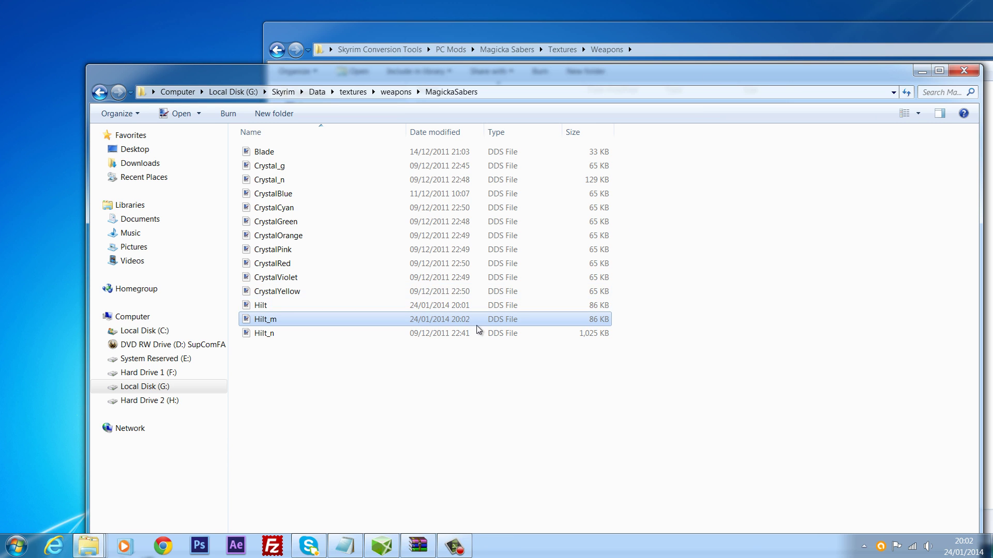
# - Open the Hilt_n texture in Paint.NET and bring up its image resize settings
pyautogui.press('Down')
pyautogui.press('Return')
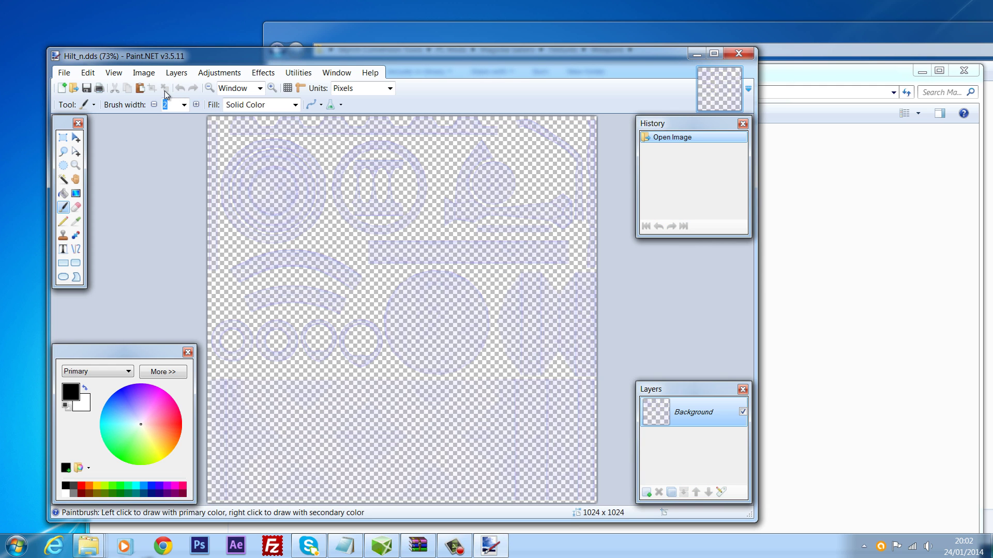
pyautogui.click(144, 72)
pyautogui.click(161, 100)
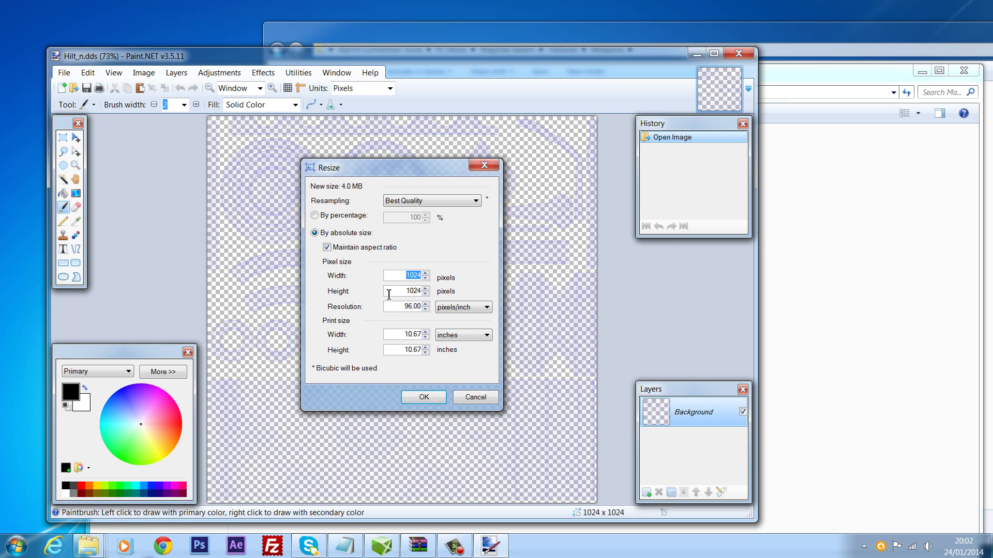
# - Resize the Hilt_n texture to 256 pixels wide with the aspect ratio maintained, save it as DDS and close it
pyautogui.write('256')
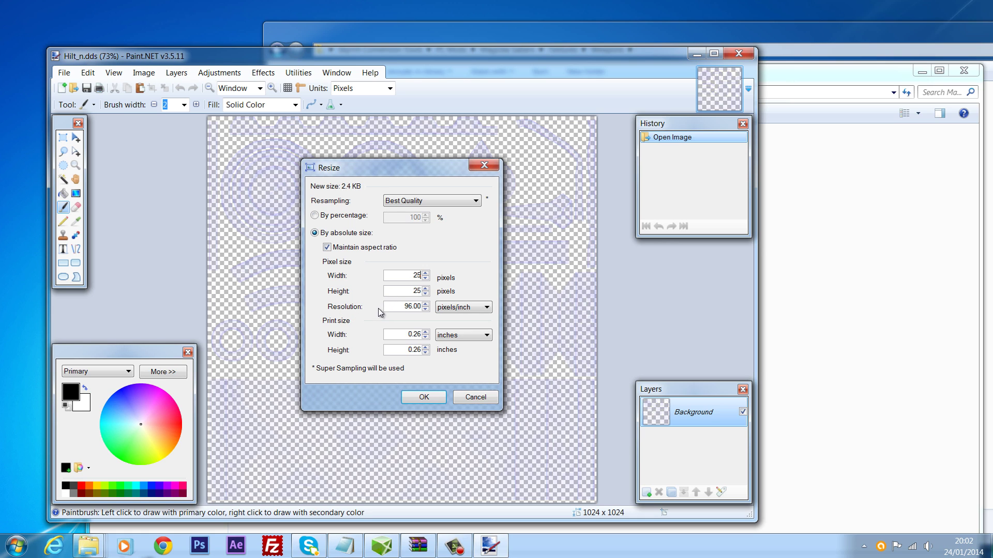
pyautogui.click(423, 397)
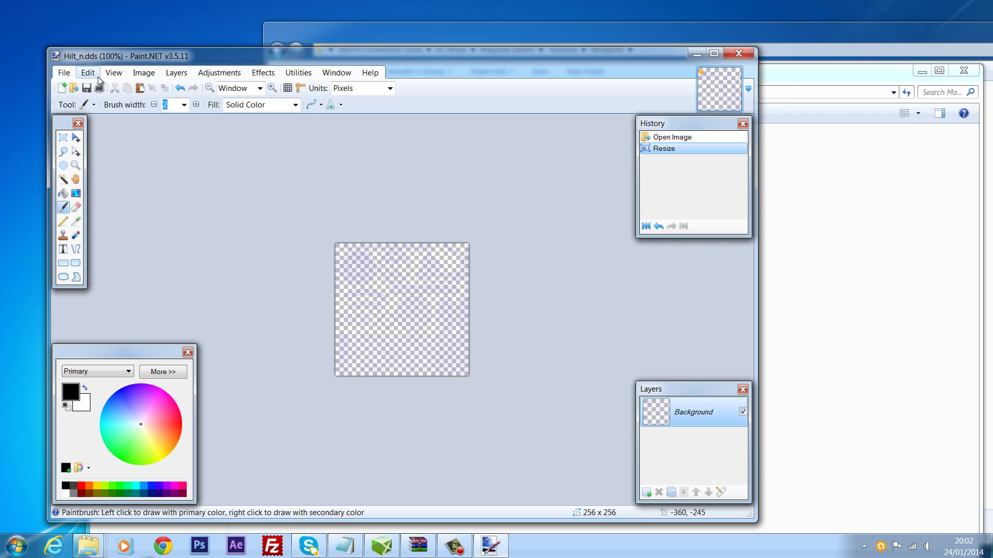
pyautogui.click(87, 88)
pyautogui.click(451, 381)
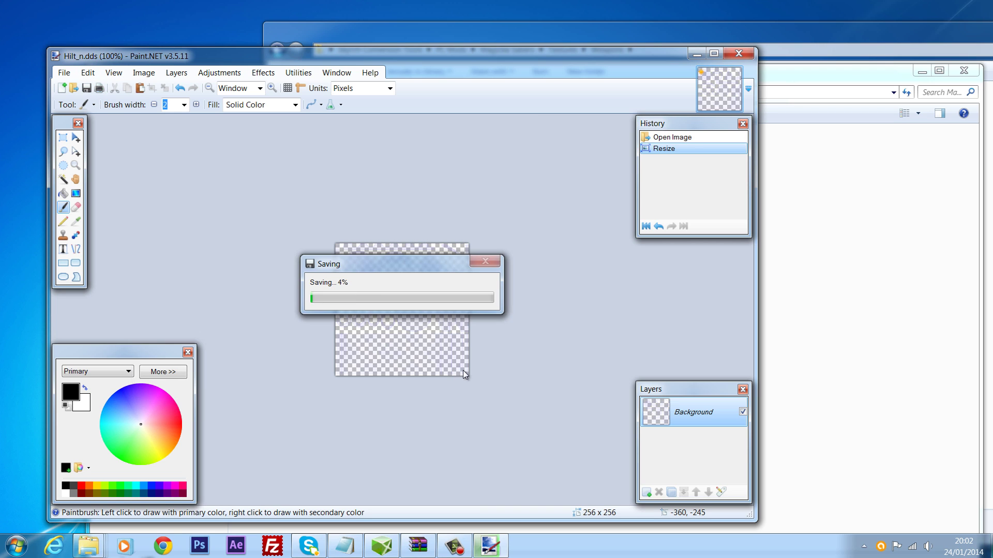
pyautogui.click(739, 54)
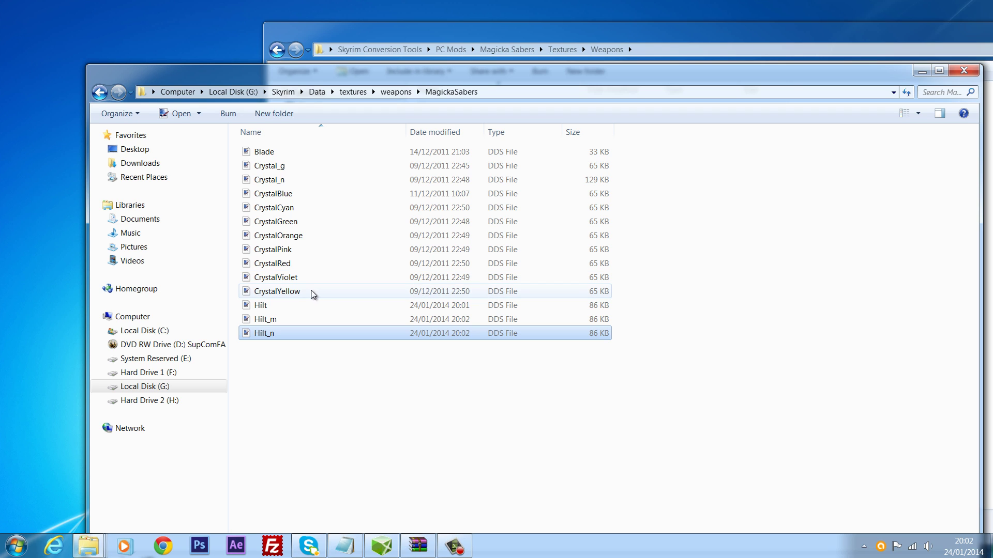
# - Open the CrystalYellow texture from the MagickaSabers folder and resize it to 128 pixels wide with the aspect ratio maintained
pyautogui.doubleClick(288, 292)
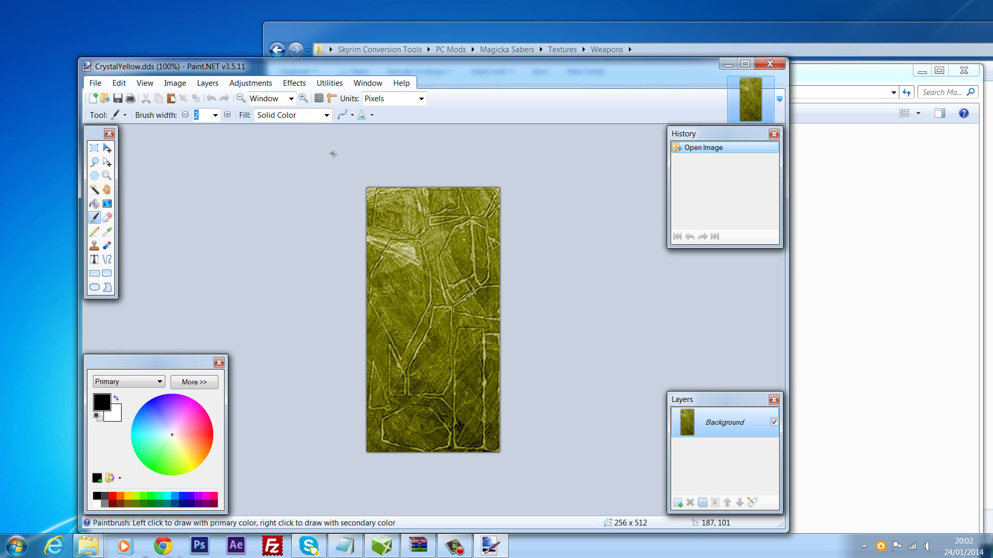
pyautogui.click(175, 83)
pyautogui.click(193, 106)
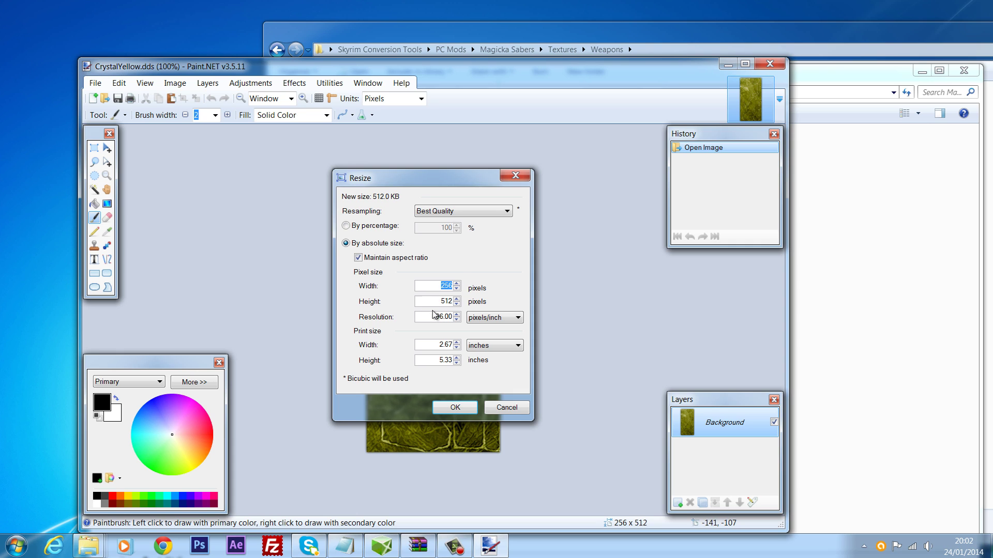
pyautogui.moveTo(469, 192); pyautogui.dragTo(439, 194)
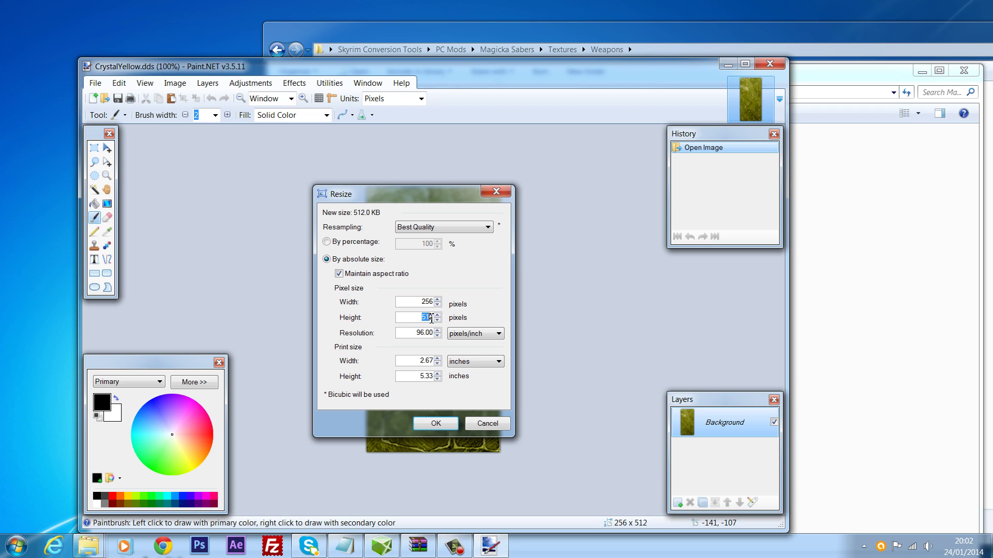
pyautogui.moveTo(419, 301); pyautogui.dragTo(467, 305)
pyautogui.write('128')
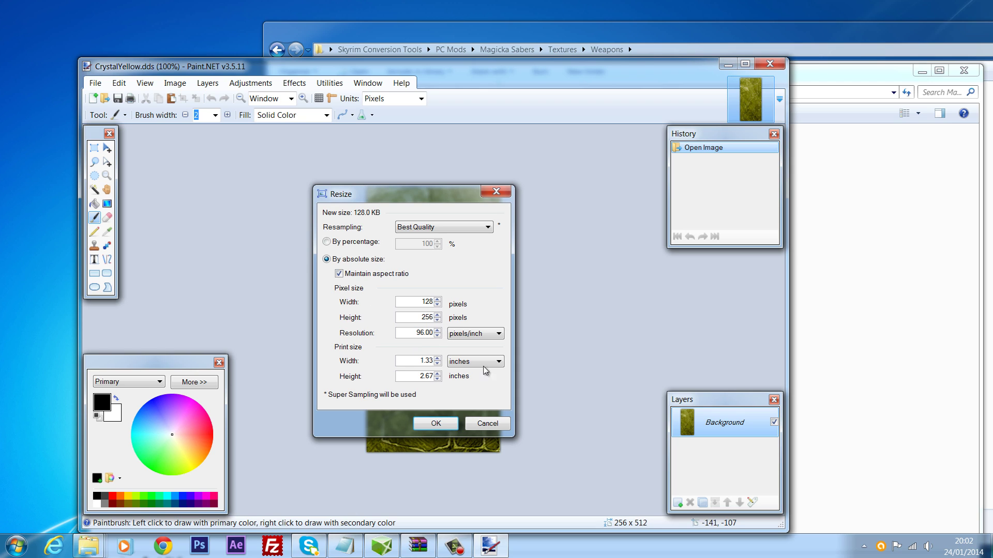
pyautogui.click(436, 423)
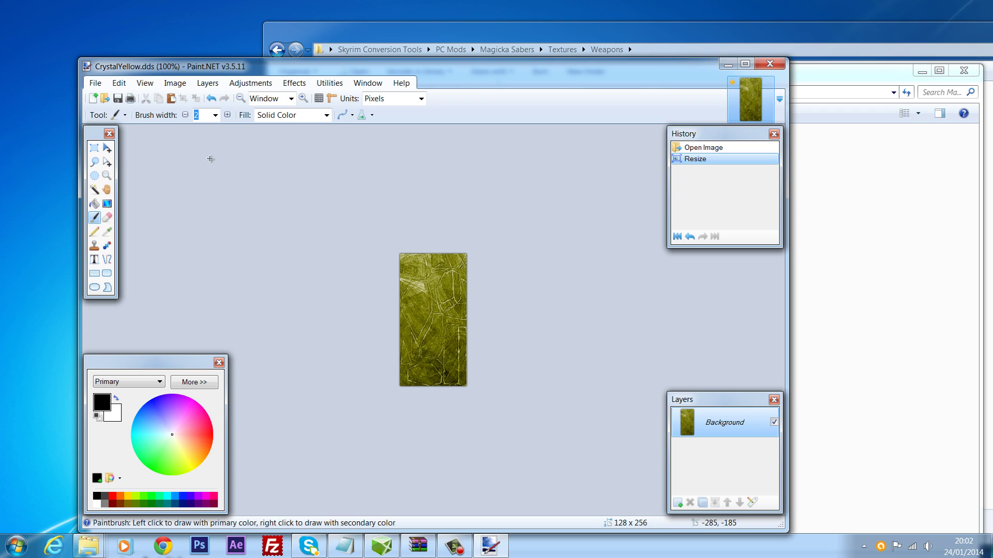
# - Save the resized CrystalYellow texture with DXT5 (Interpolated Alpha) compression and generated mip maps, and close the image
pyautogui.click(118, 98)
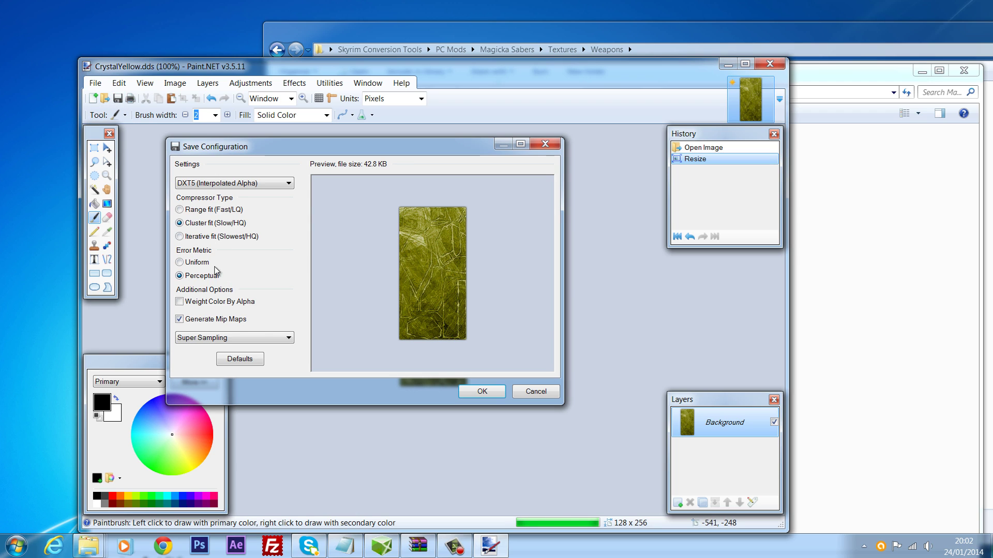
pyautogui.click(476, 392)
pyautogui.click(770, 63)
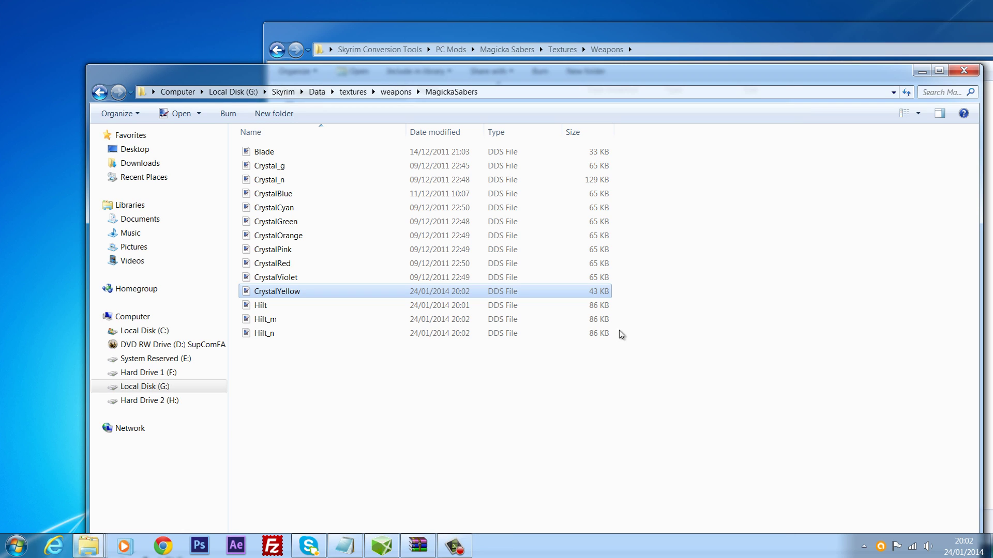
pyautogui.moveTo(624, 291); pyautogui.dragTo(464, 159)
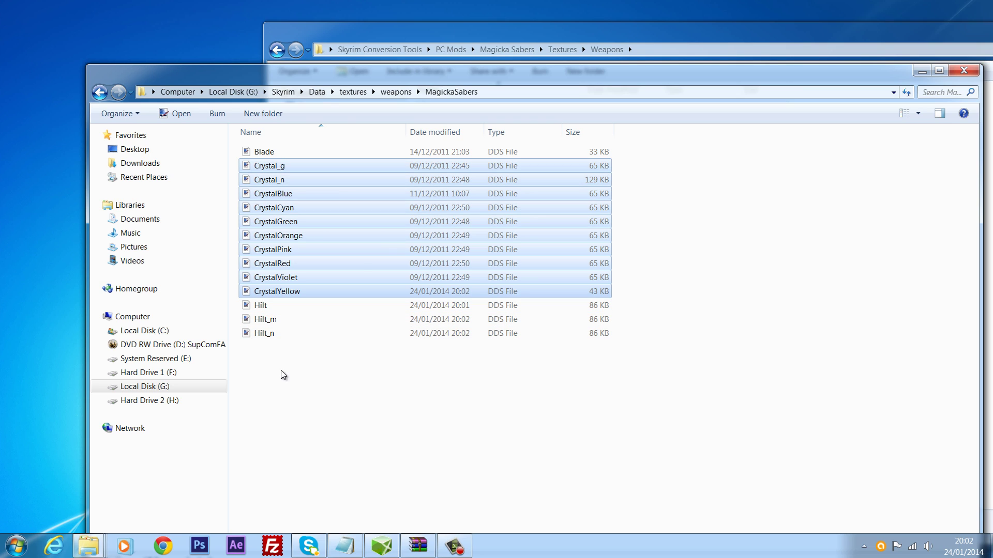
pyautogui.moveTo(280, 359); pyautogui.dragTo(420, 290)
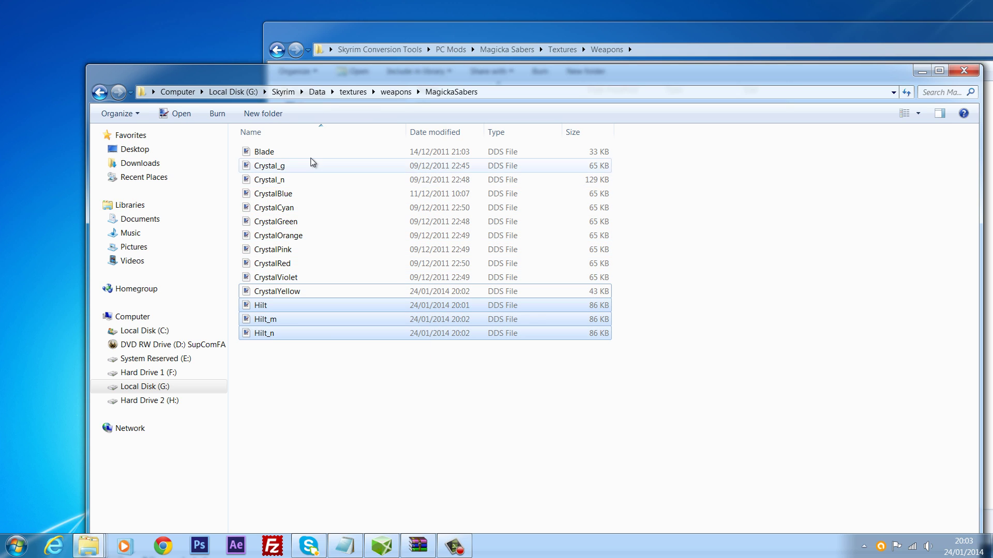
# - Open the Crystal_n texture, resize it to 128 pixels wide with the aspect ratio maintained, and save it
pyautogui.doubleClick(310, 180)
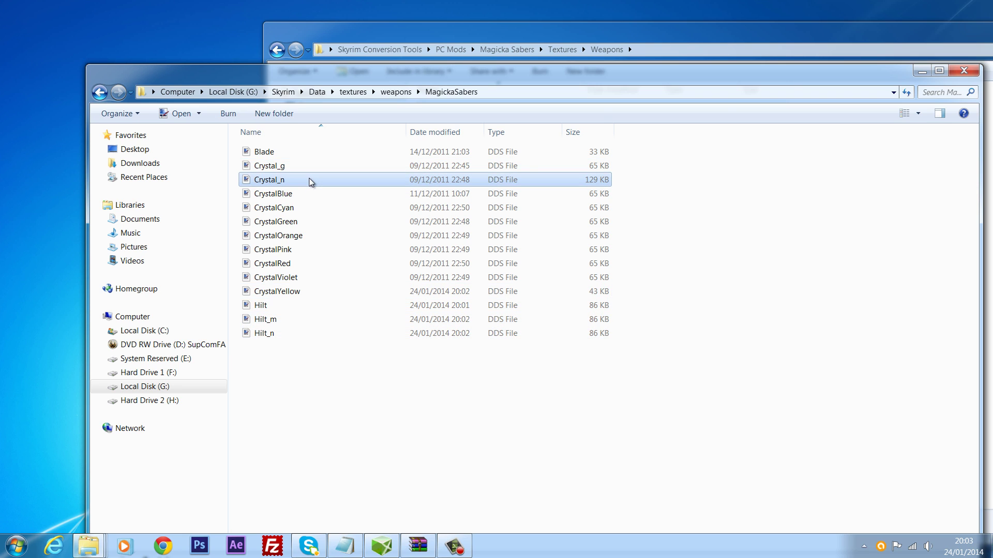
pyautogui.click(113, 42)
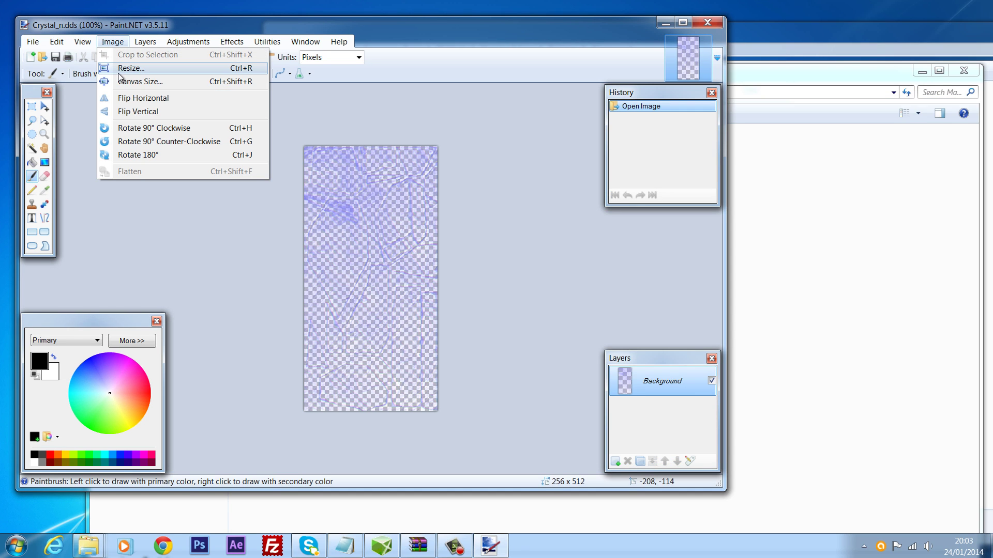
pyautogui.click(124, 68)
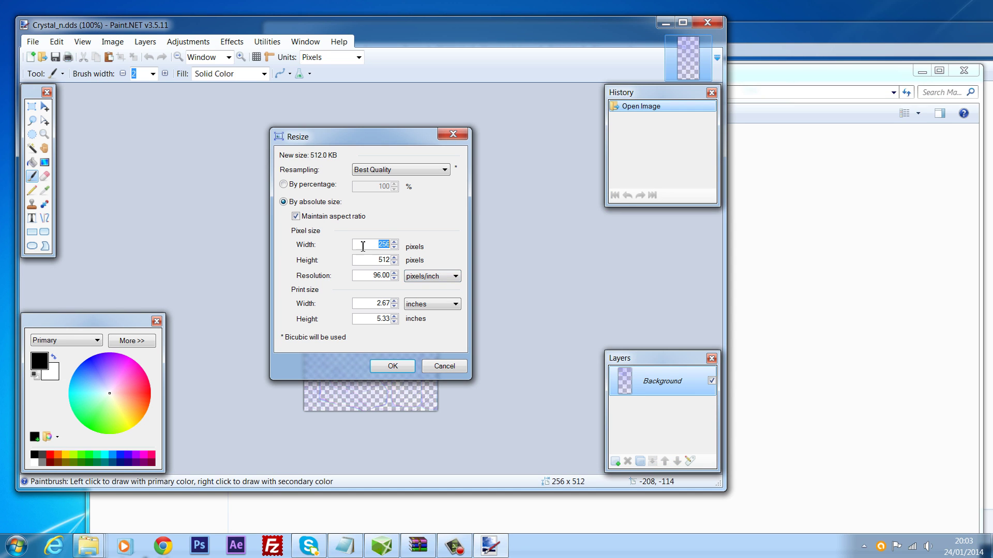
pyautogui.write('128')
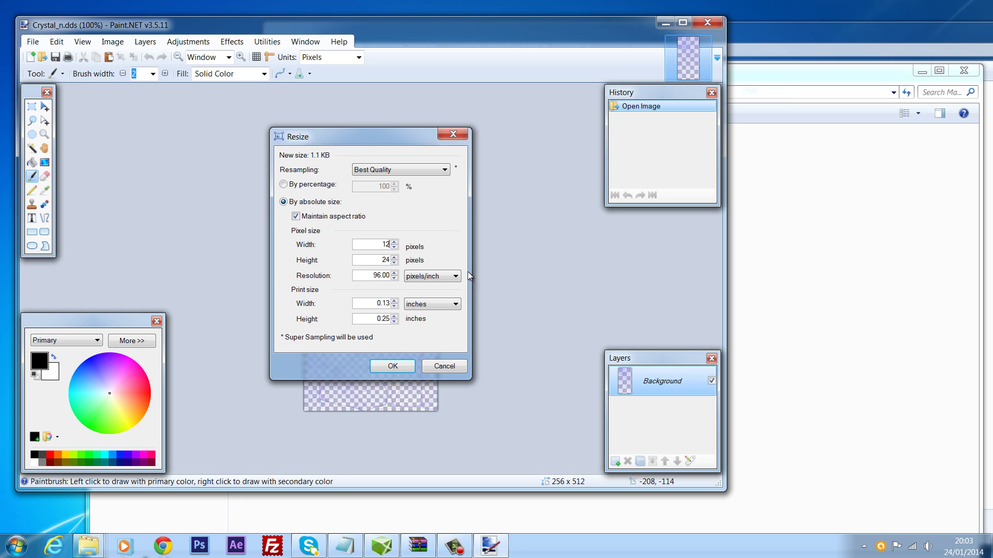
pyautogui.click(393, 366)
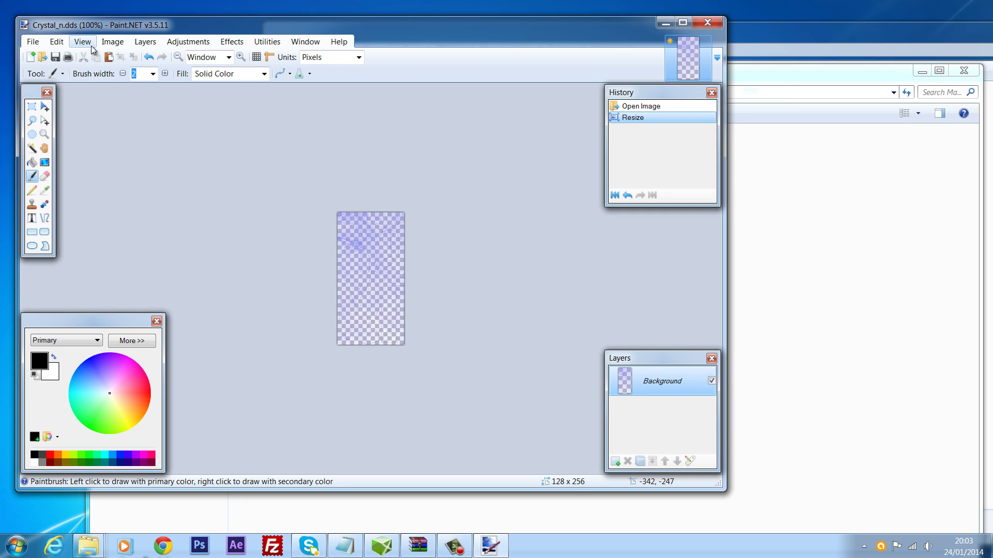
pyautogui.click(55, 57)
pyautogui.click(418, 350)
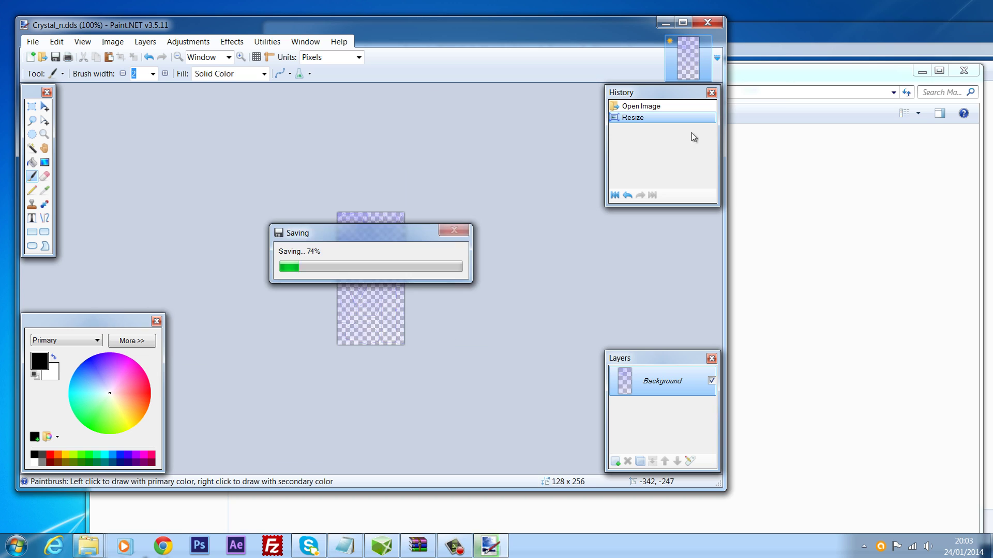
pyautogui.hotkey('alt', 'Tab')
# - Open the Blade texture to check its pixel dimensions in the Resize settings, and close it without changes
pyautogui.doubleClick(408, 153)
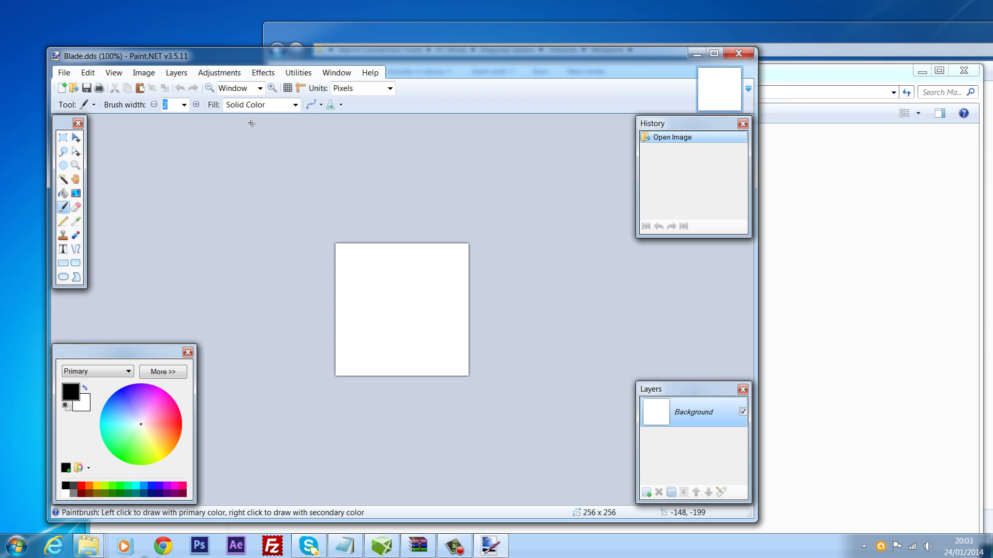
pyautogui.click(144, 72)
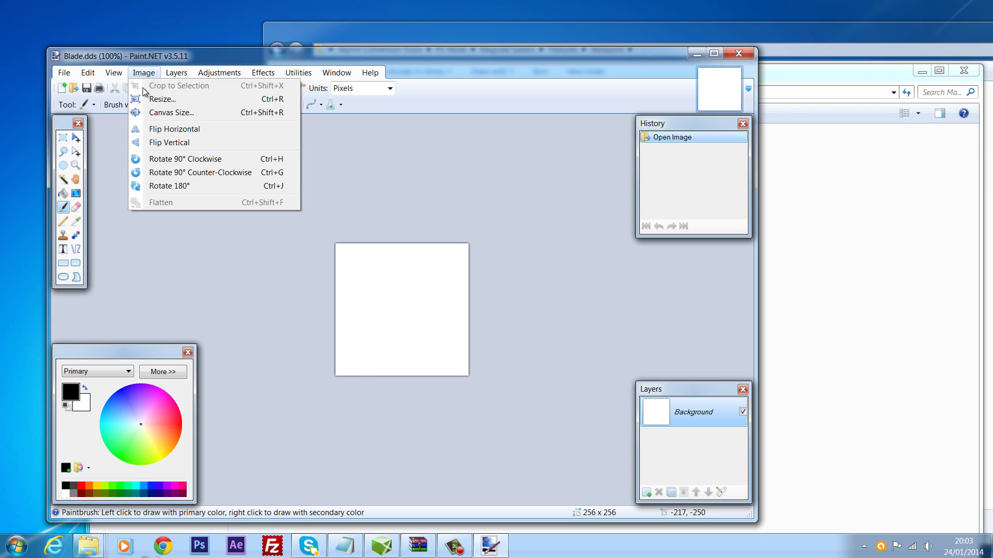
pyautogui.click(155, 98)
pyautogui.click(475, 397)
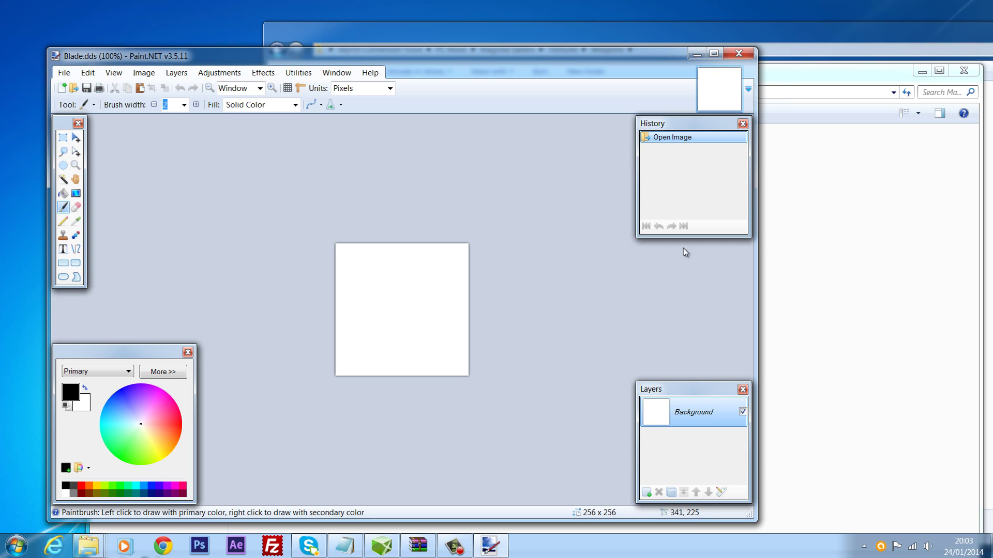
pyautogui.click(739, 54)
pyautogui.moveTo(734, 399); pyautogui.dragTo(238, 140)
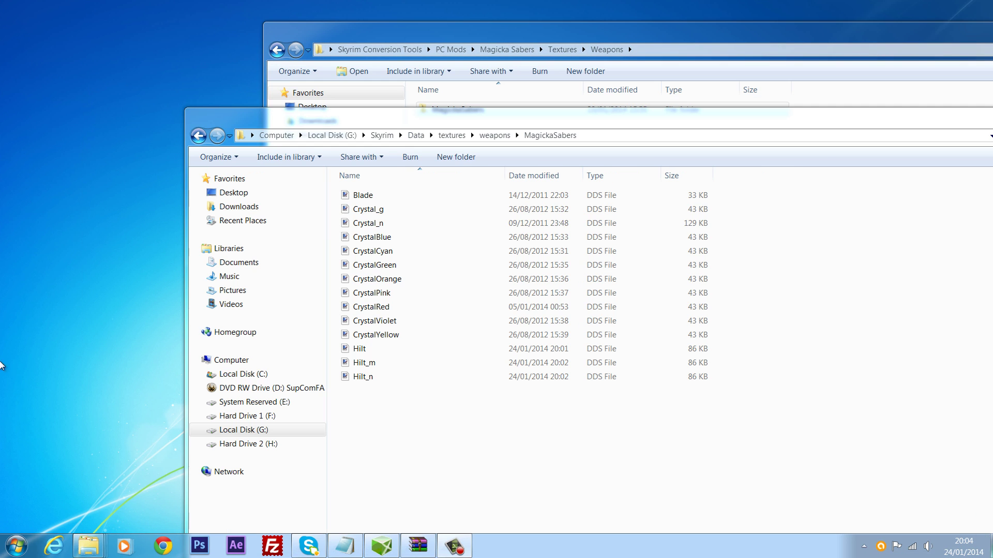
pyautogui.moveTo(406, 435); pyautogui.dragTo(925, 185)
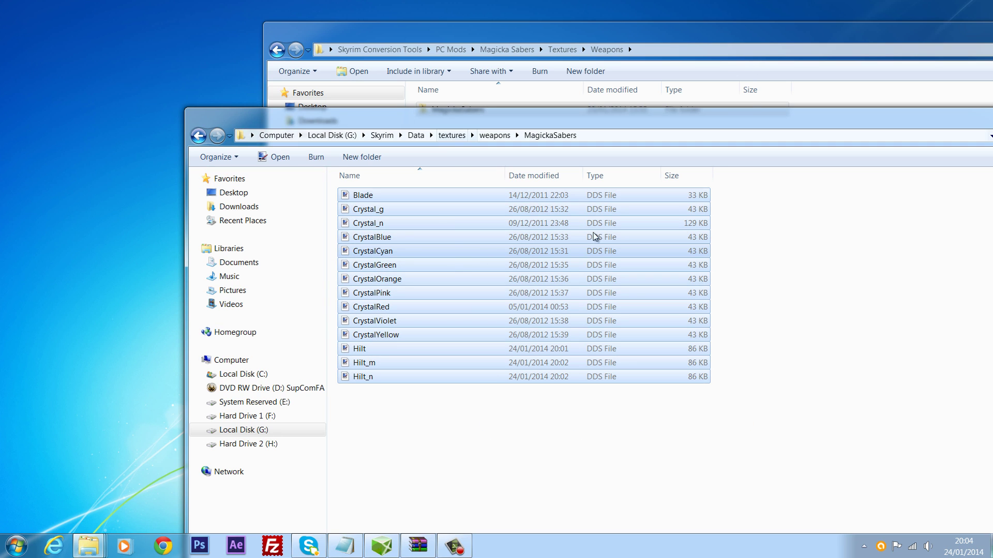
pyautogui.click(459, 419)
pyautogui.hotkey('ctrl', 'a')
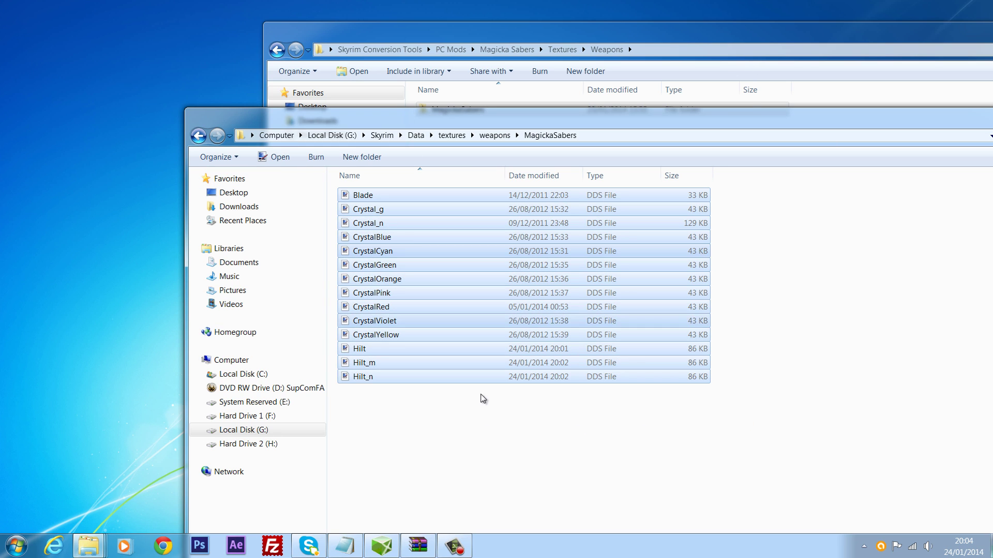
pyautogui.click(455, 459)
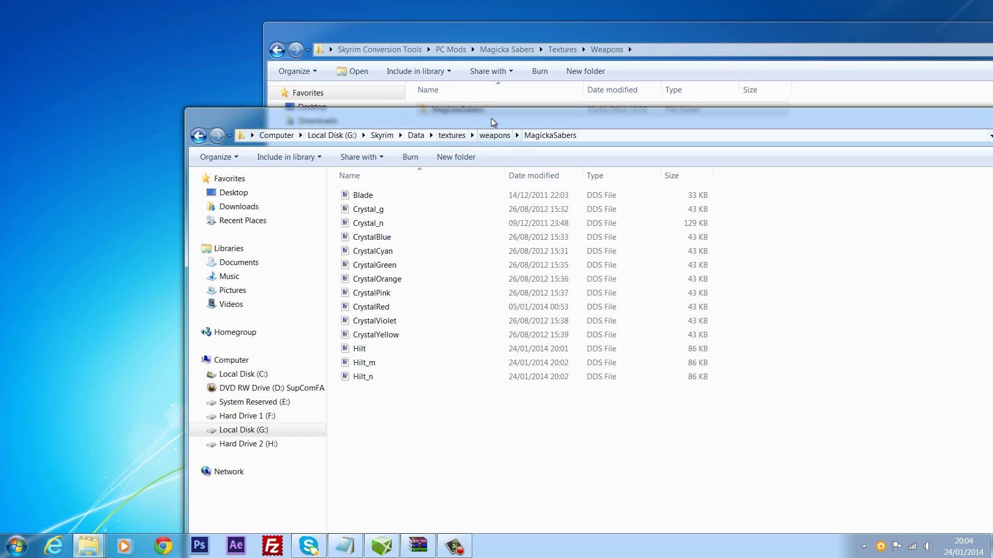
pyautogui.moveTo(494, 122); pyautogui.dragTo(498, 118)
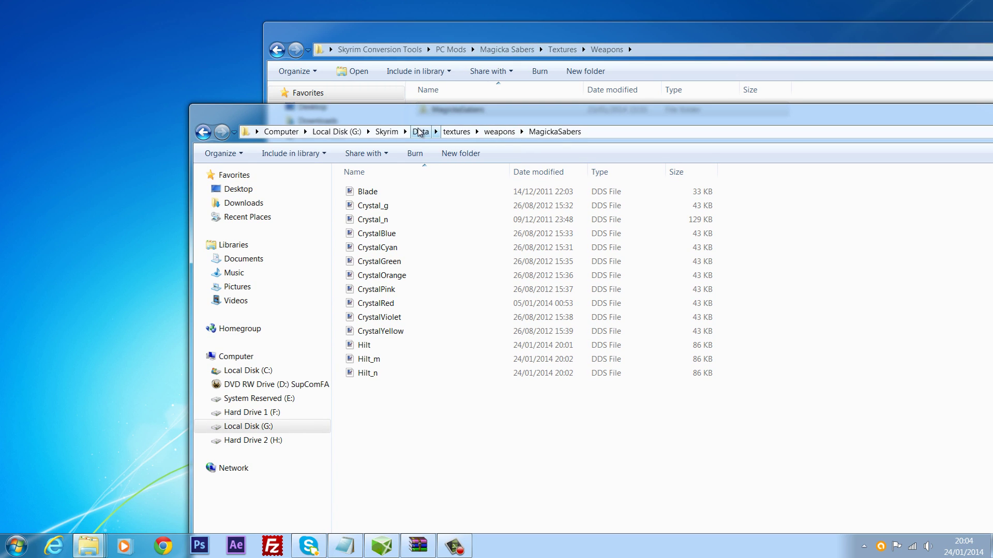
# - Go to the MagickaSabers folder under Skyrim\Data\meshes\weapons on the G: drive
pyautogui.click(391, 133)
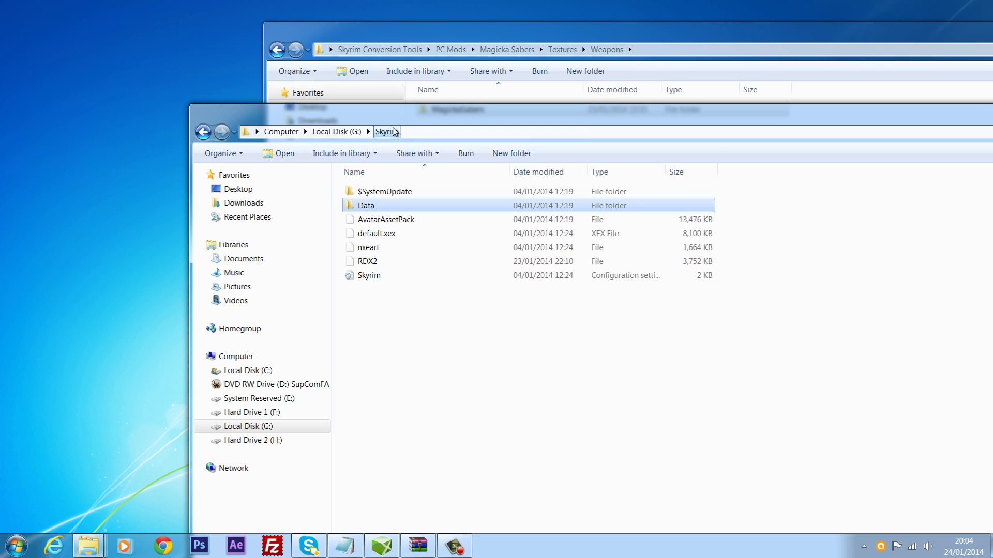
pyautogui.doubleClick(388, 207)
pyautogui.click(383, 194)
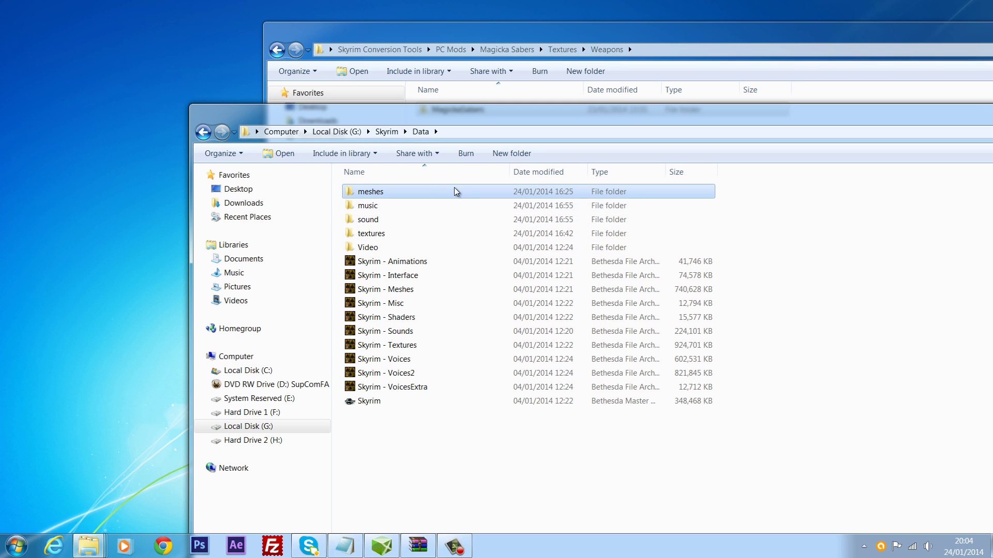
pyautogui.doubleClick(388, 197)
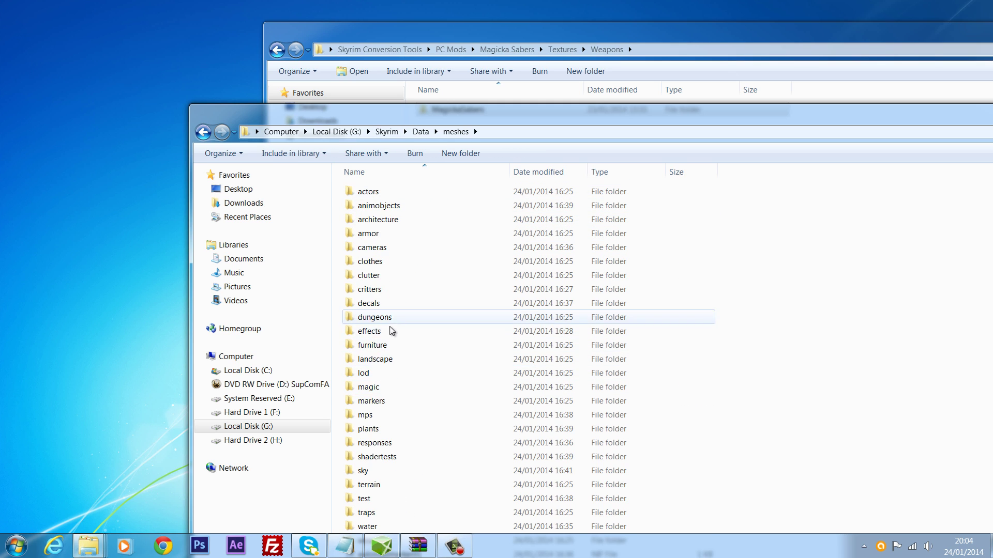
pyautogui.scroll(-5, 383, 390)
pyautogui.doubleClick(373, 333)
pyautogui.scroll(-6, 369, 330)
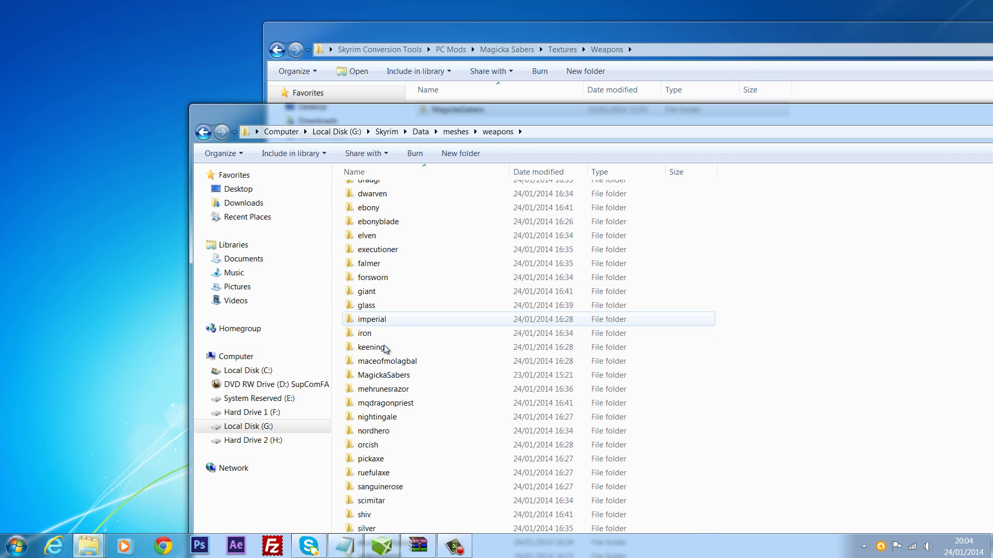
pyautogui.doubleClick(383, 291)
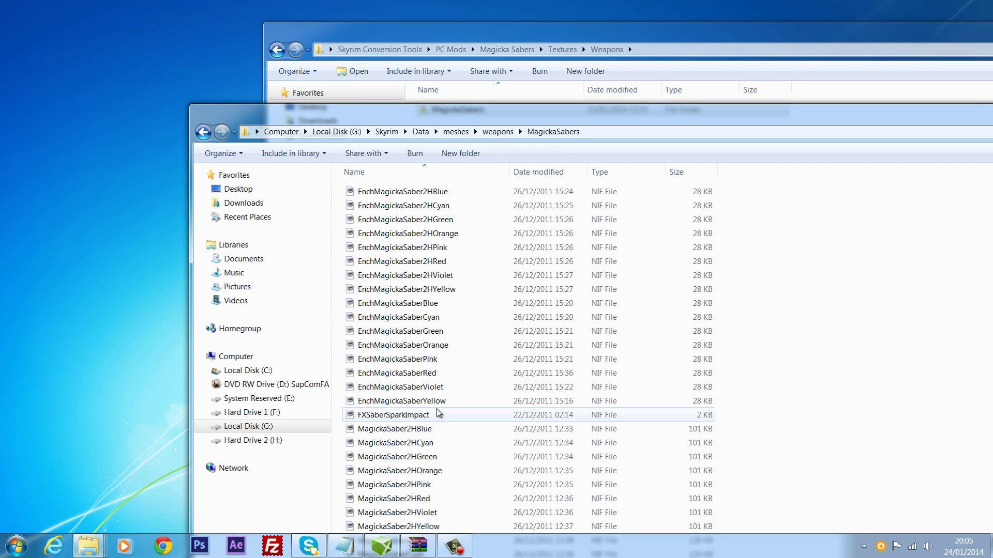
pyautogui.scroll(-1, 439, 414)
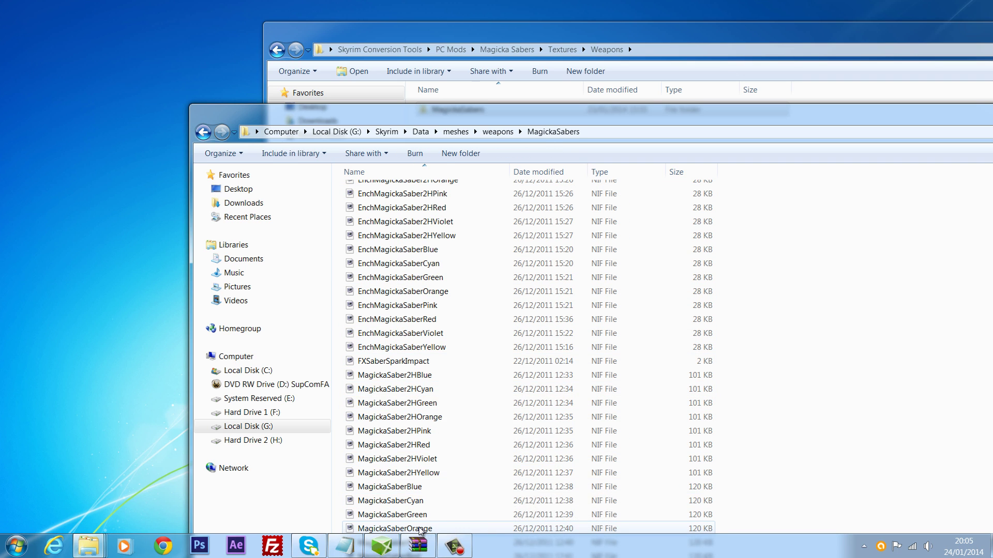
pyautogui.click(408, 529)
pyautogui.moveTo(465, 115); pyautogui.dragTo(409, 70)
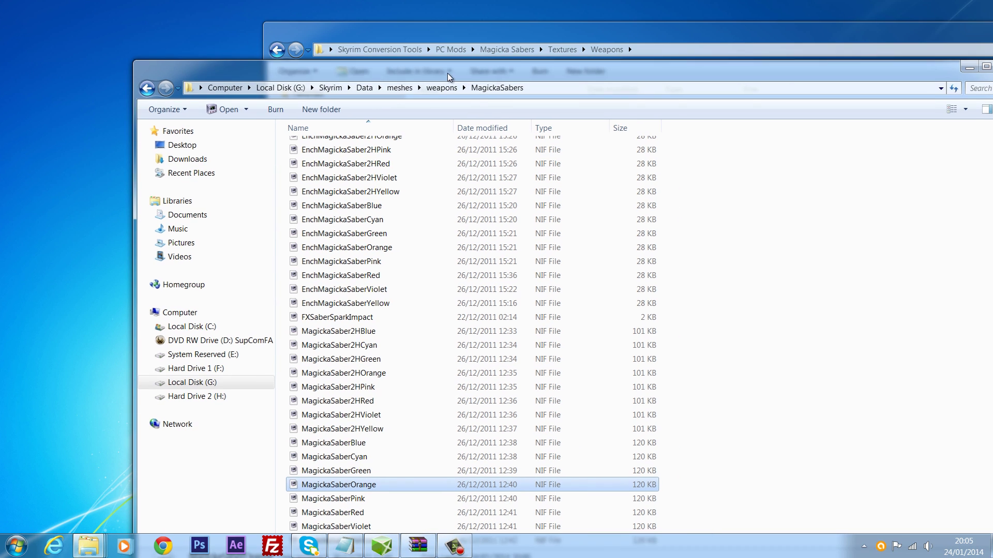
pyautogui.rightClick(339, 489)
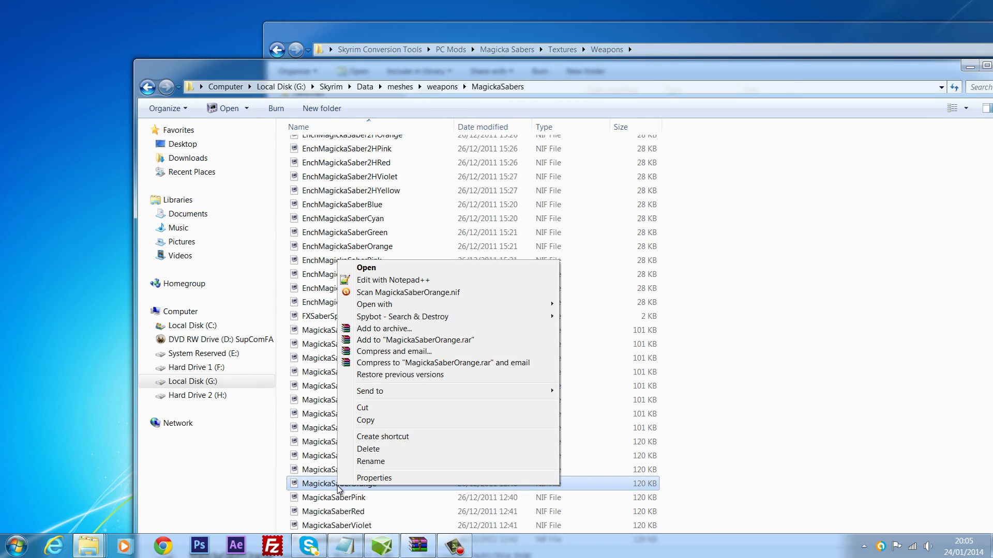
pyautogui.click(684, 155)
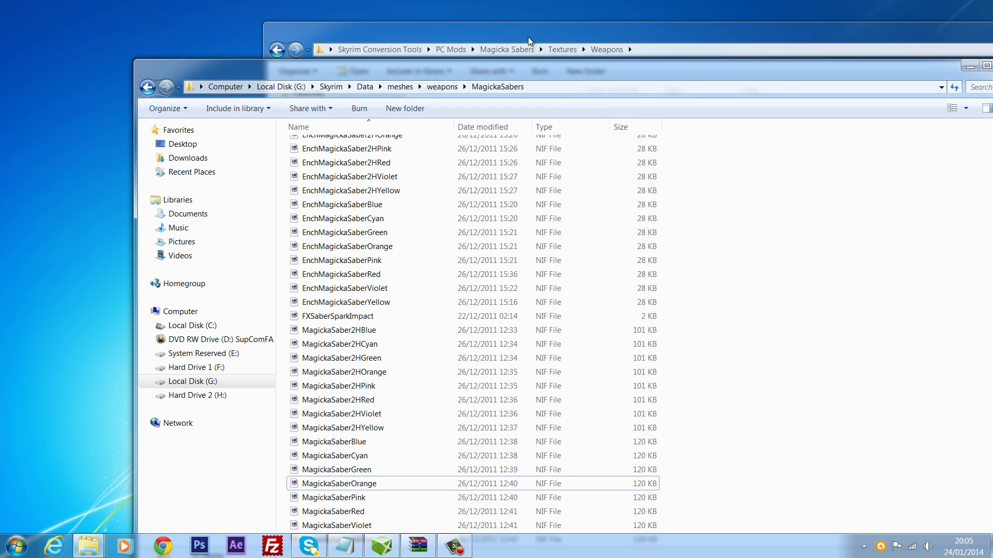
# - Open the nifskope-1.1.0-rc7 folder in Skyrim Conversion Tools to locate the NifSkope application, and minimize that window
pyautogui.click(395, 30)
pyautogui.click(367, 50)
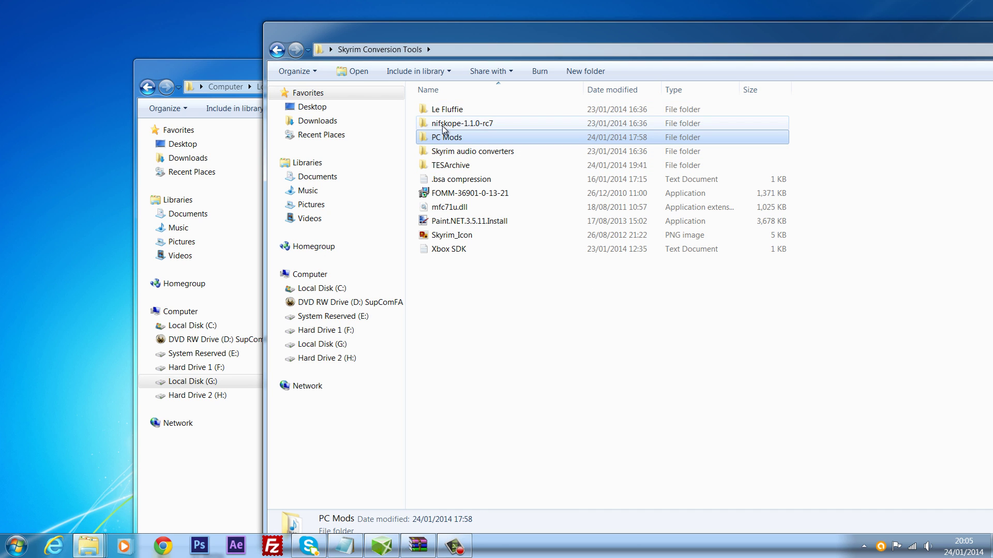
pyautogui.doubleClick(444, 124)
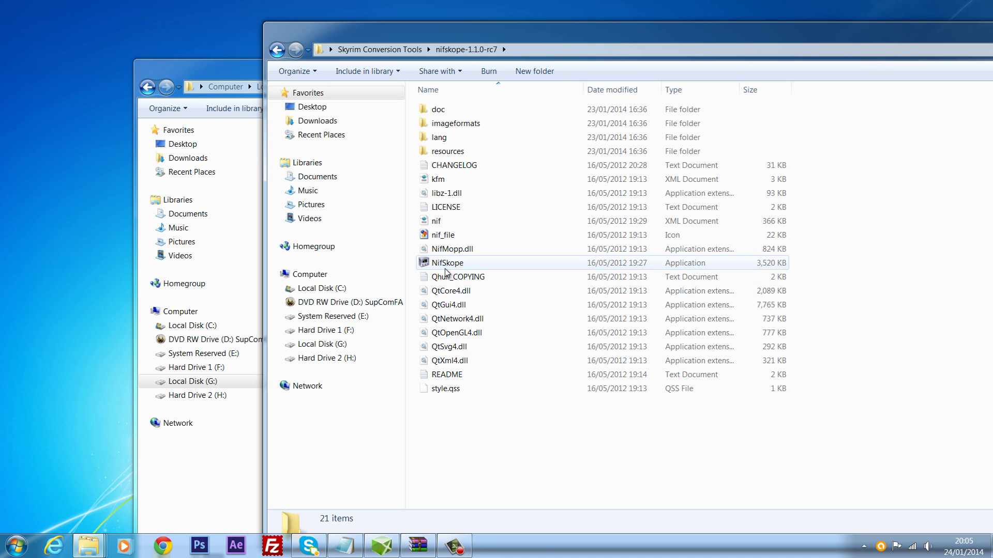
pyautogui.moveTo(889, 34); pyautogui.dragTo(781, 59)
pyautogui.click(988, 52)
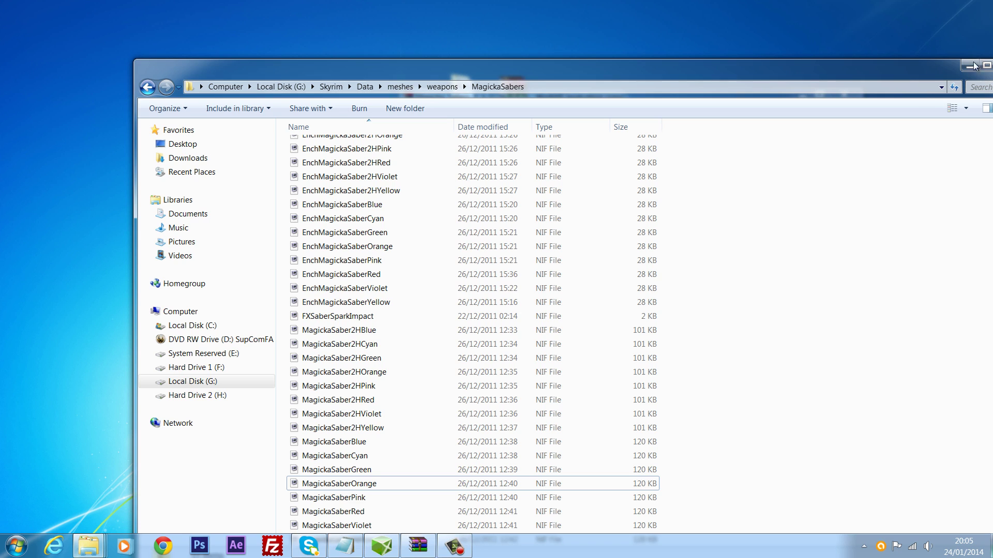
pyautogui.rightClick(404, 484)
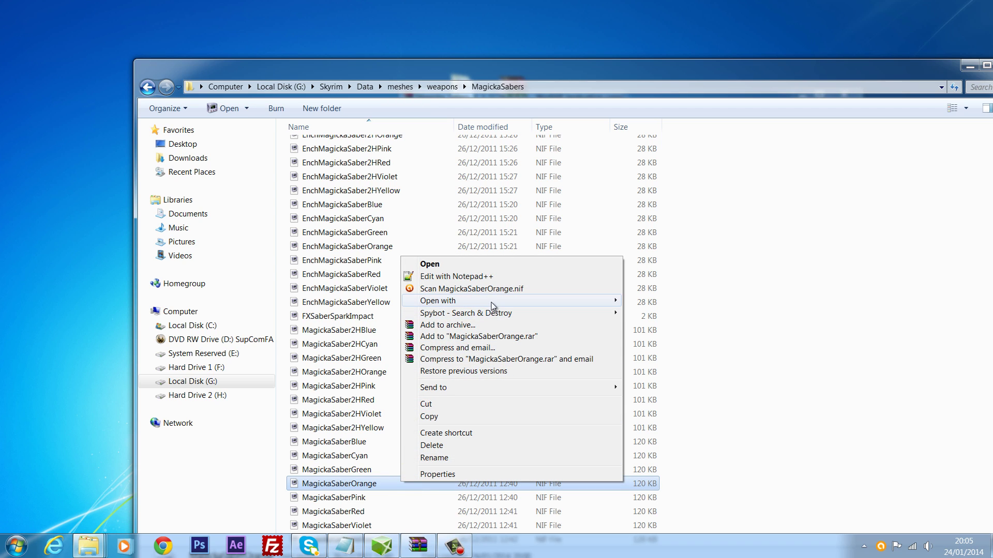
pyautogui.moveTo(562, 304)
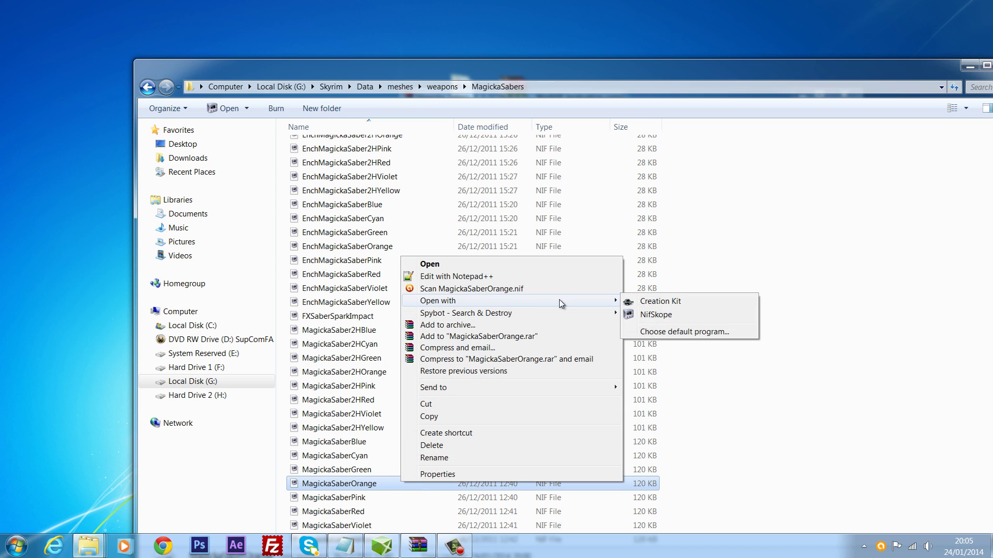
pyautogui.click(655, 332)
pyautogui.click(525, 205)
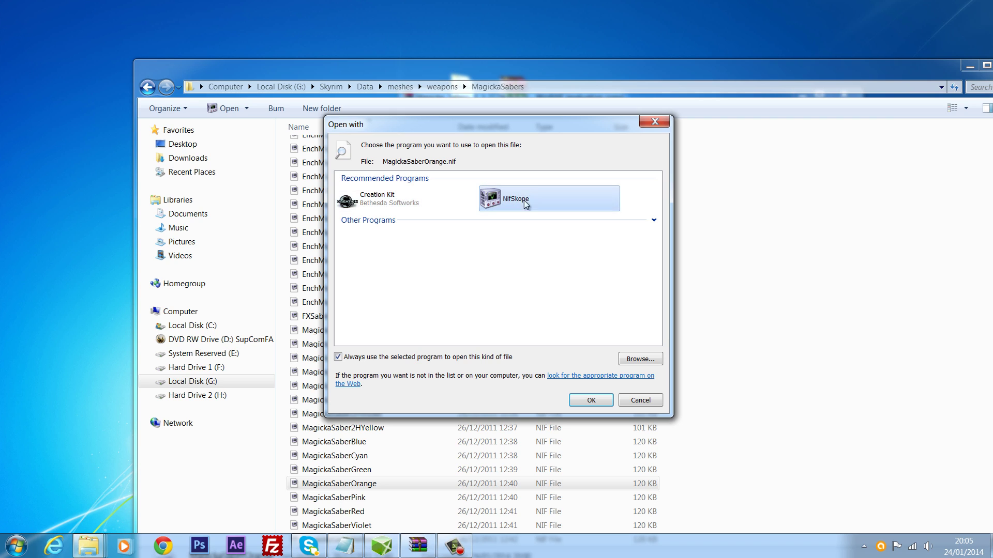
pyautogui.click(640, 401)
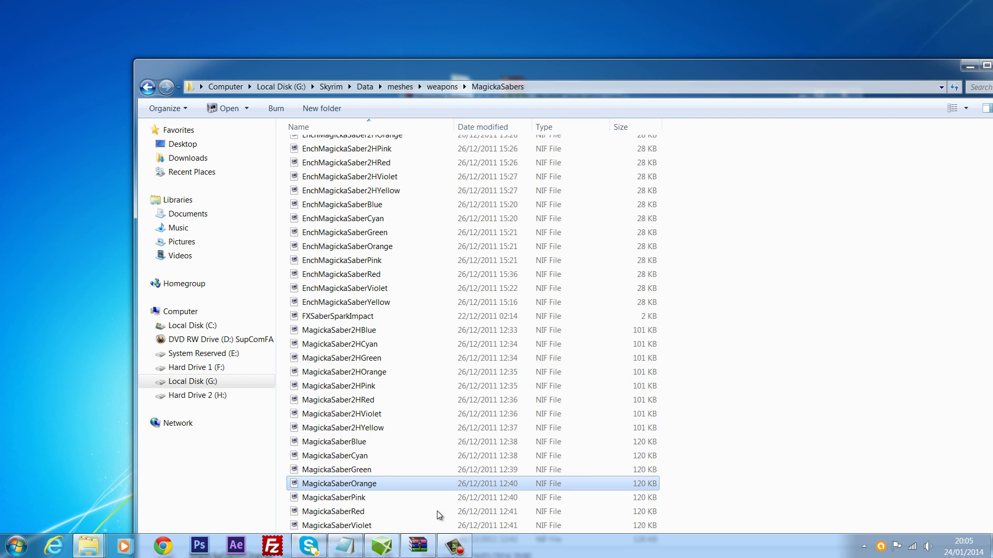
pyautogui.rightClick(378, 482)
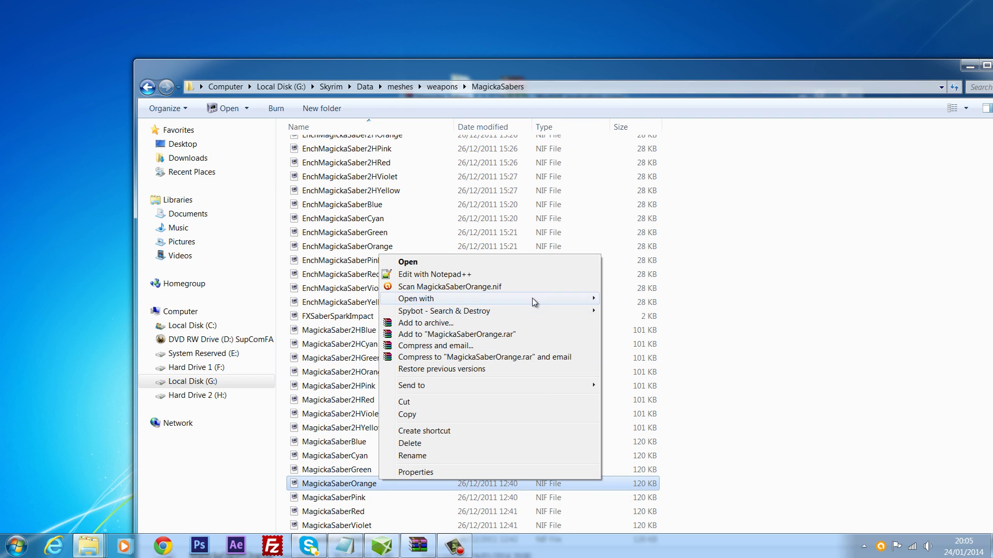
pyautogui.click(843, 451)
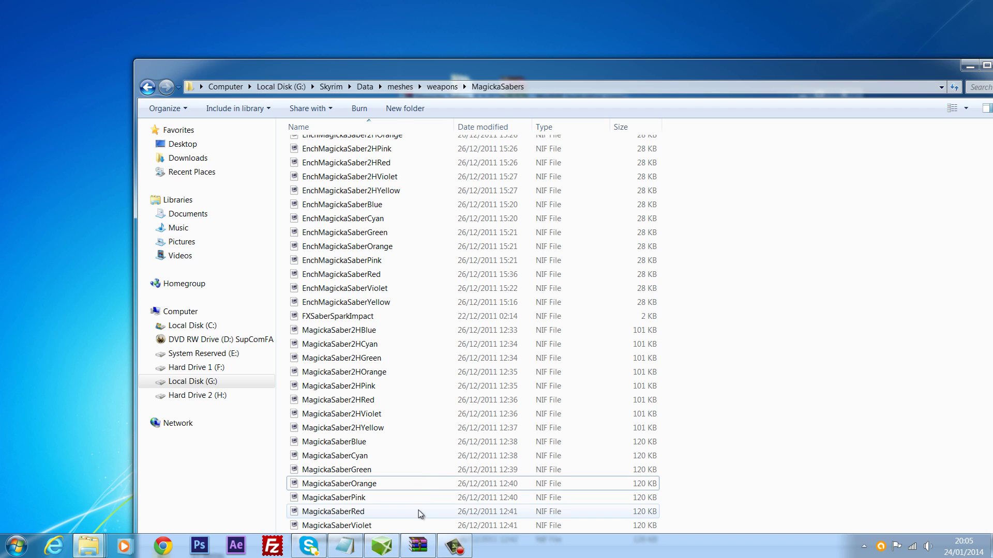
# - Open the MagickaSaberViolet mesh in NifSkope and examine the saber hilt model
pyautogui.click(419, 484)
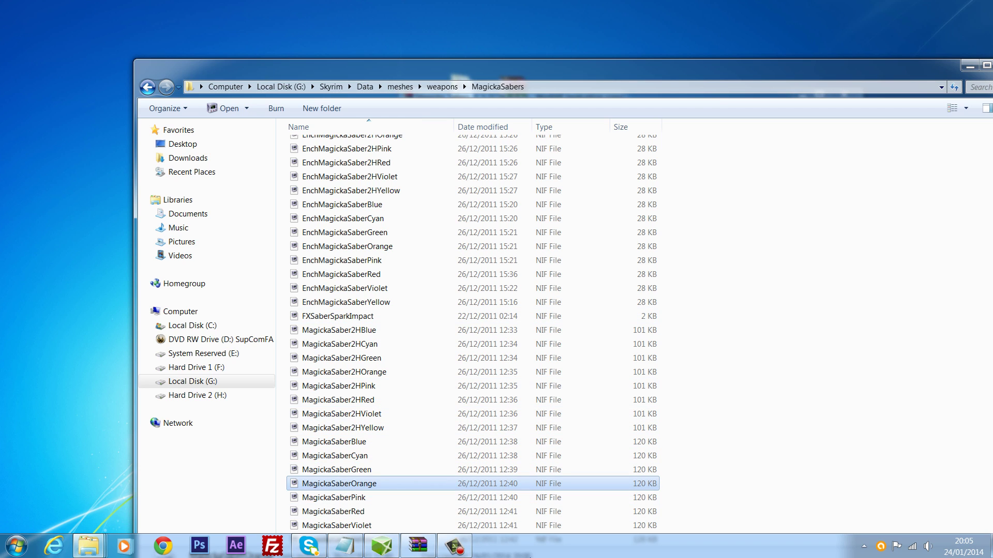
pyautogui.click(347, 526)
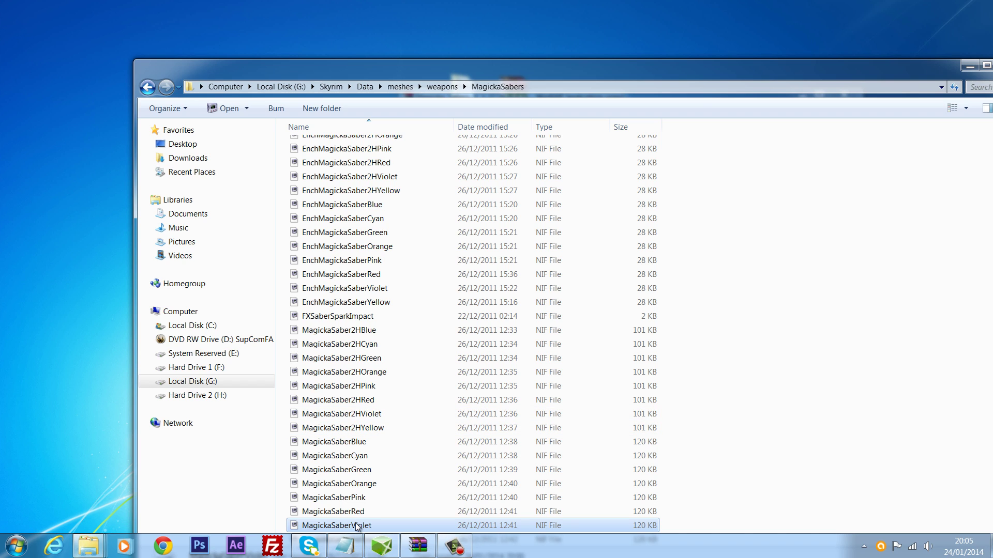
pyautogui.moveTo(357, 526); pyautogui.dragTo(363, 528)
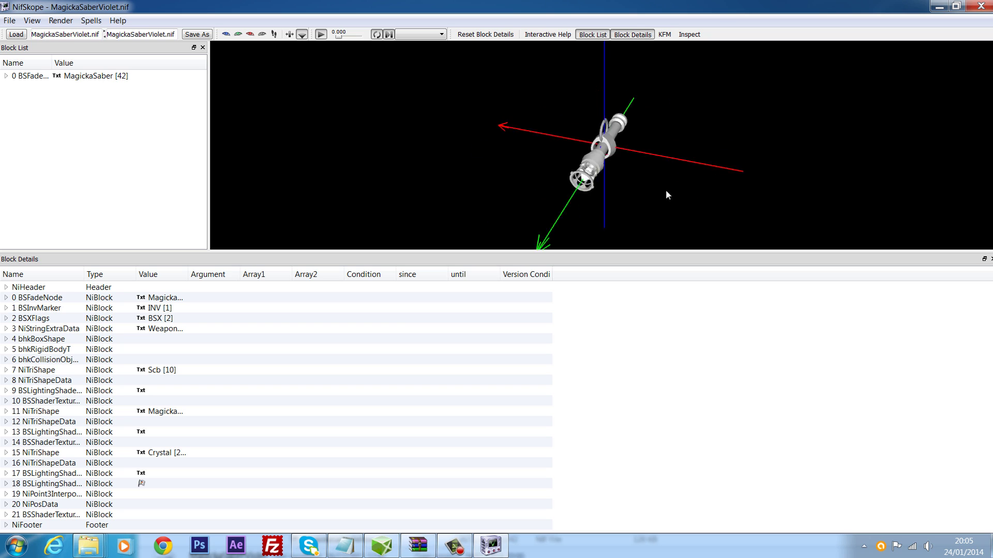
pyautogui.moveTo(609, 125); pyautogui.dragTo(595, 165)
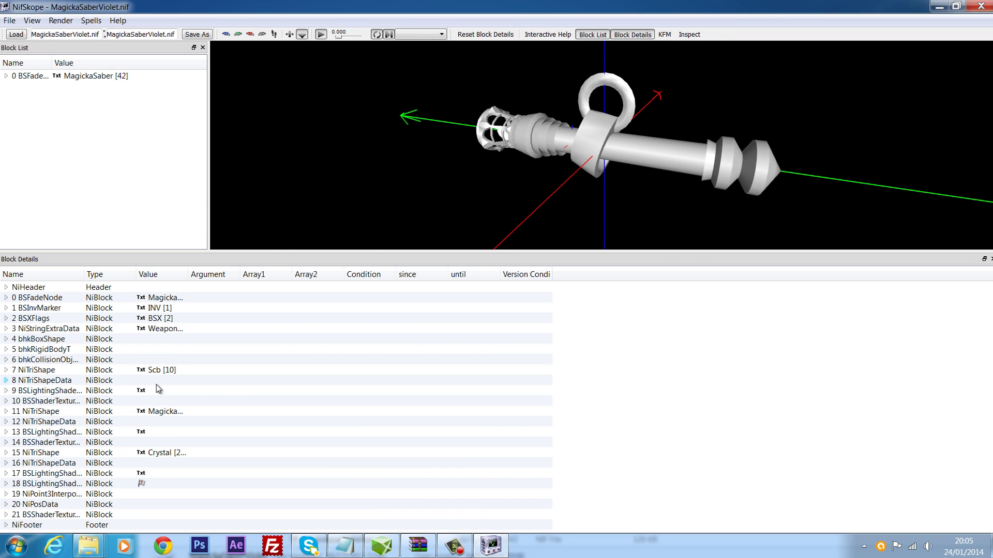
# - Set the active Num UV Sets value of block 12 NiTriShapeData to 4097
pyautogui.click(26, 412)
pyautogui.click(41, 422)
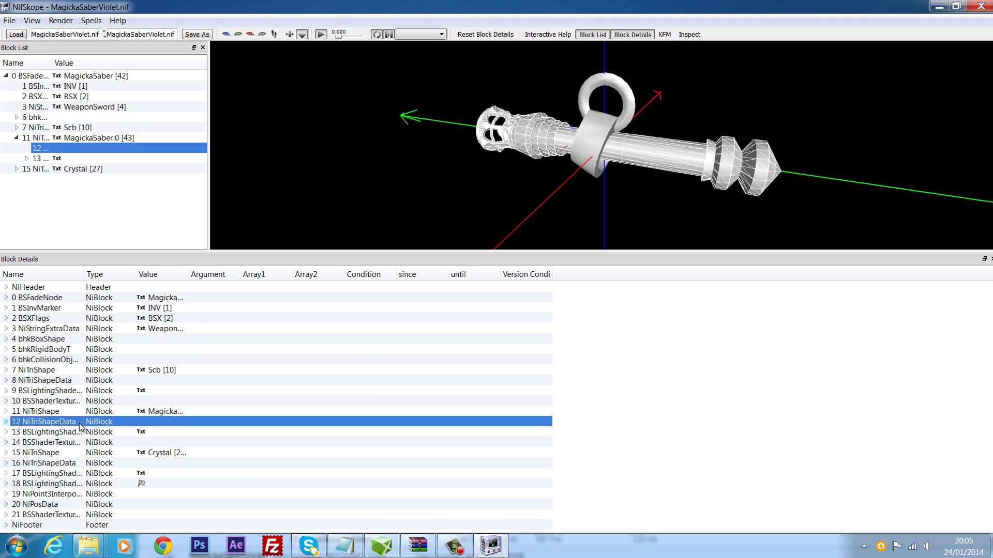
pyautogui.click(6, 422)
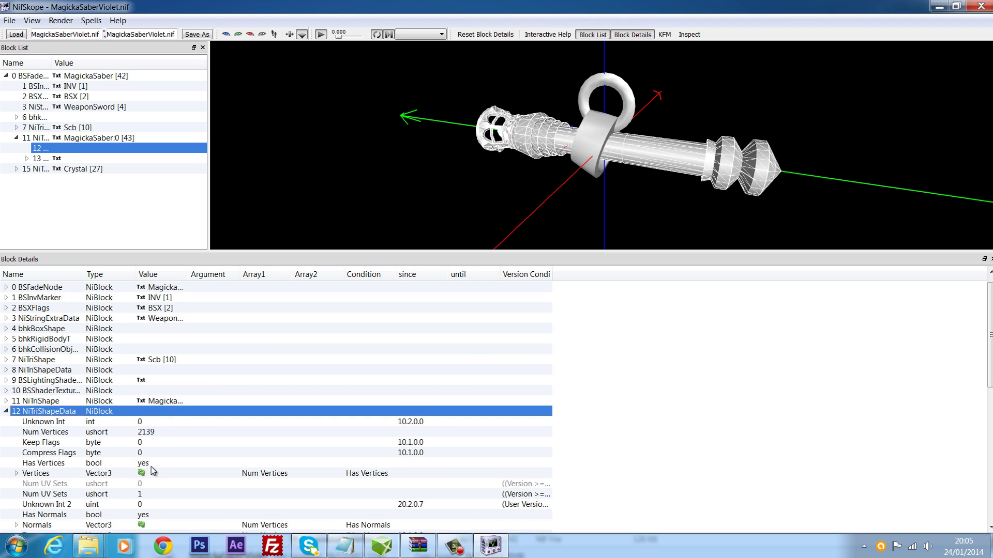
pyautogui.scroll(-2, 154, 473)
pyautogui.click(55, 433)
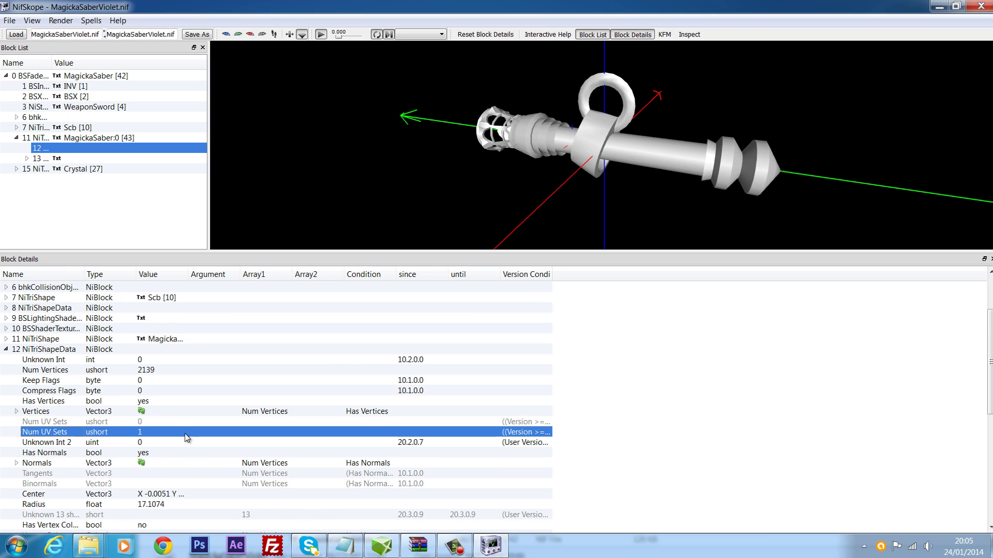
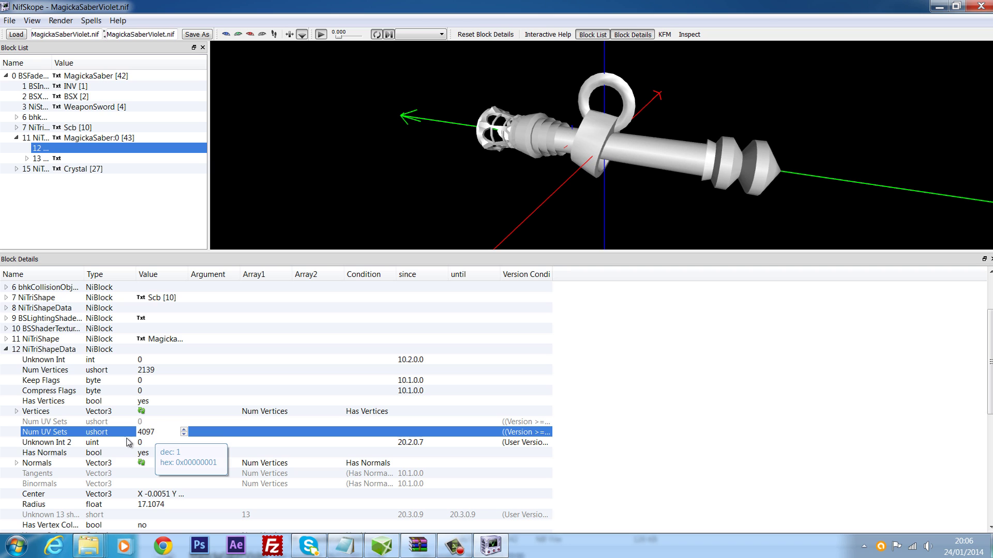
pyautogui.click(100, 454)
pyautogui.click(144, 433)
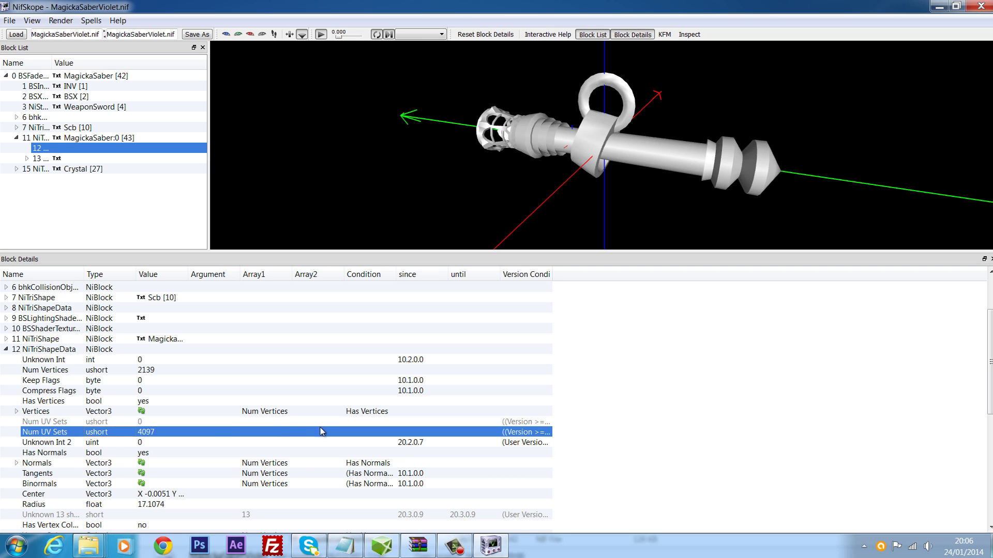
# - Save the edited mesh over the existing MagickaSaberViolet.nif and close NifSkope
pyautogui.moveTo(506, 167); pyautogui.dragTo(307, 189)
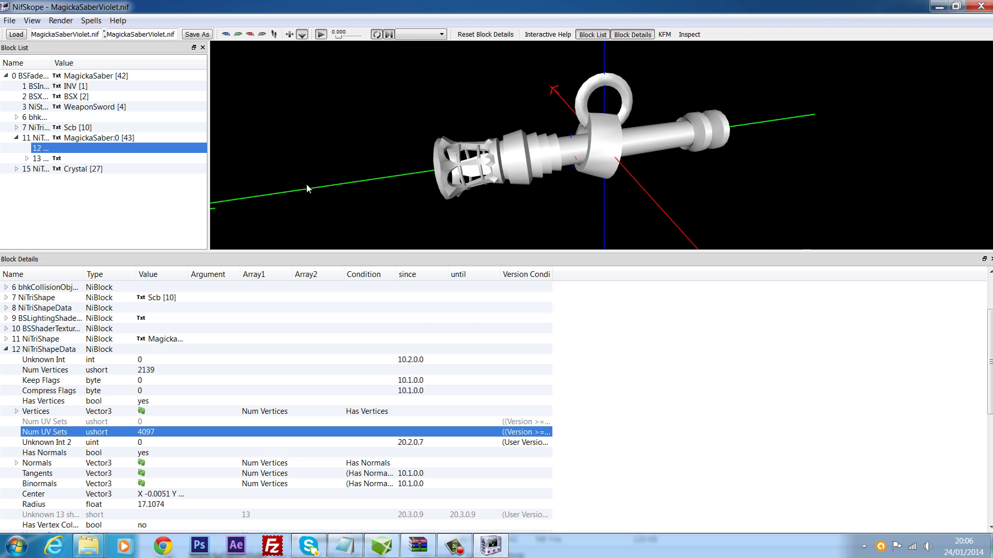
pyautogui.hotkey('ctrl', 's')
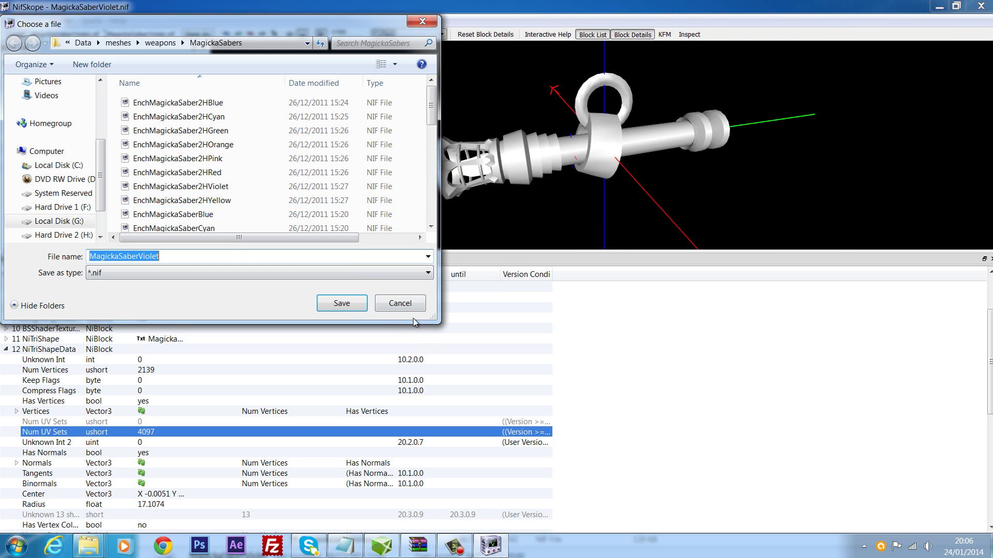
pyautogui.click(331, 305)
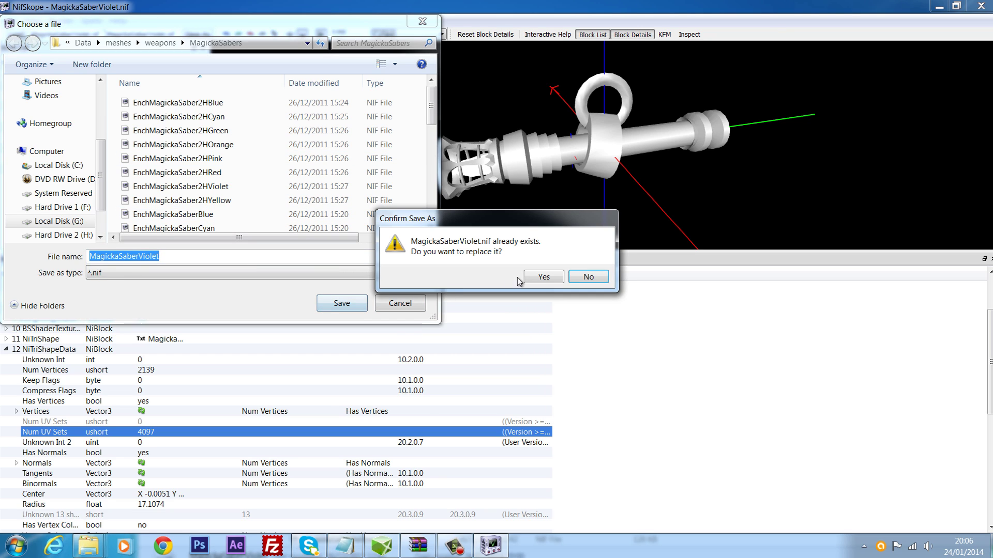
pyautogui.click(544, 278)
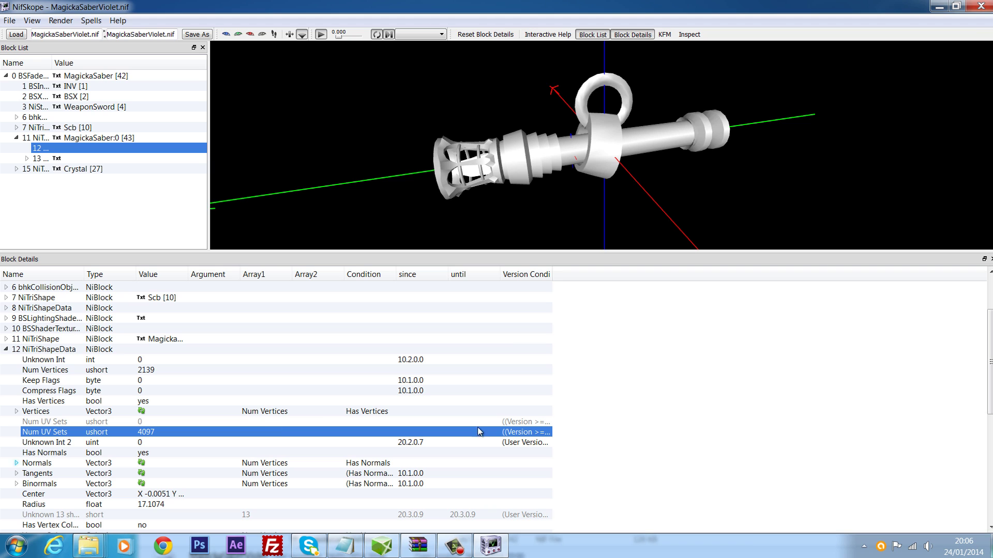
pyautogui.click(986, 4)
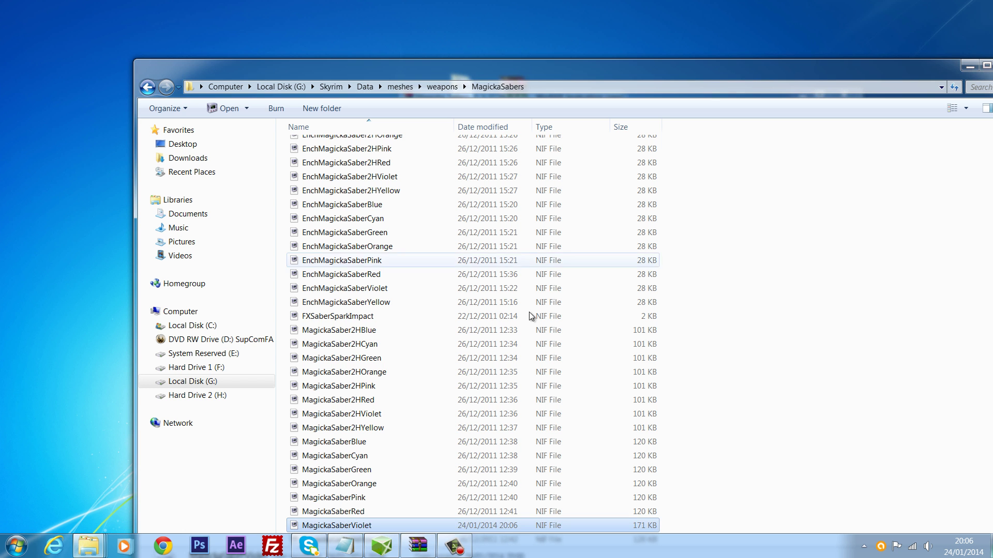
# - Open the EnchMagickaSaber2HGreen mesh in NifSkope, look through its block list for shape data, and close it without changes
pyautogui.scroll(2, 413, 362)
pyautogui.doubleClick(400, 174)
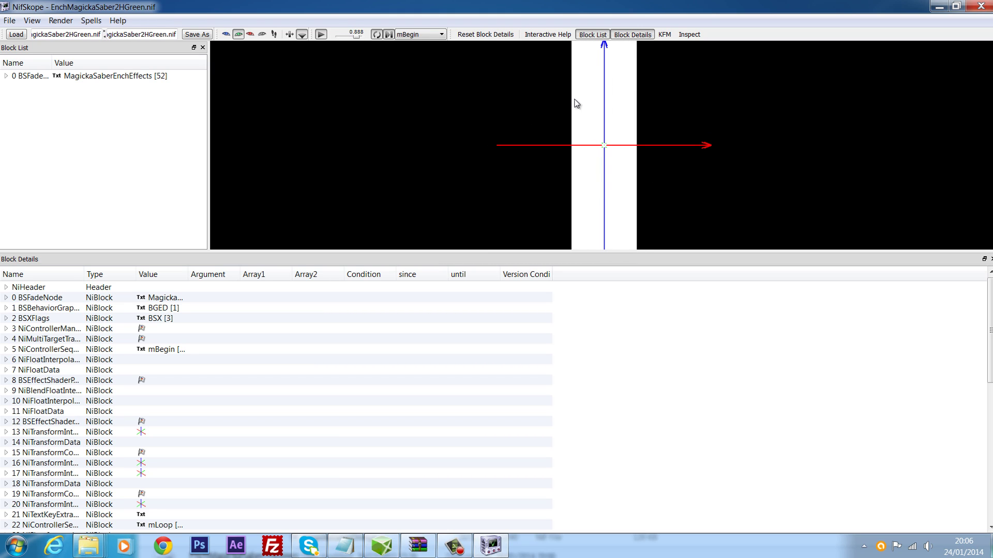
pyautogui.click(98, 401)
pyautogui.scroll(-7, 98, 408)
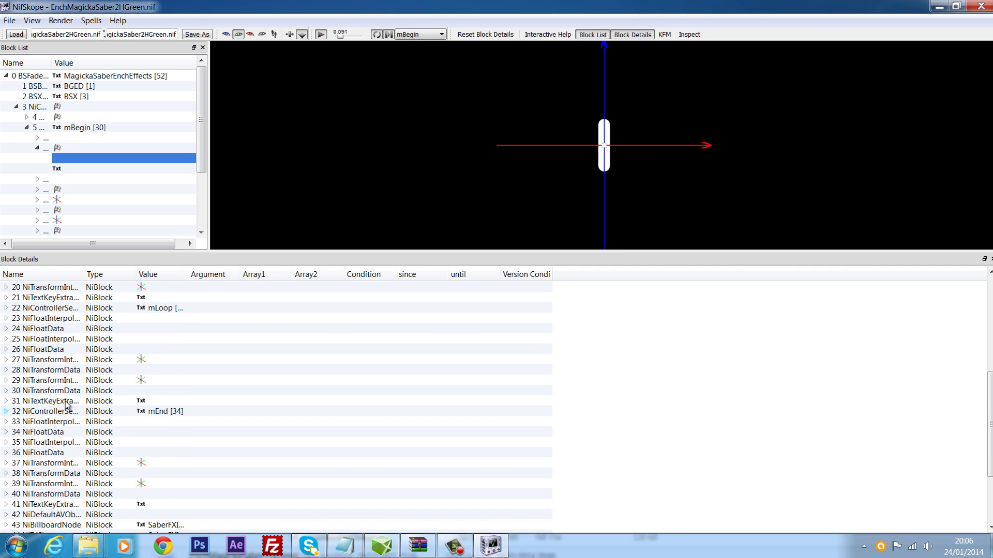
pyautogui.click(21, 391)
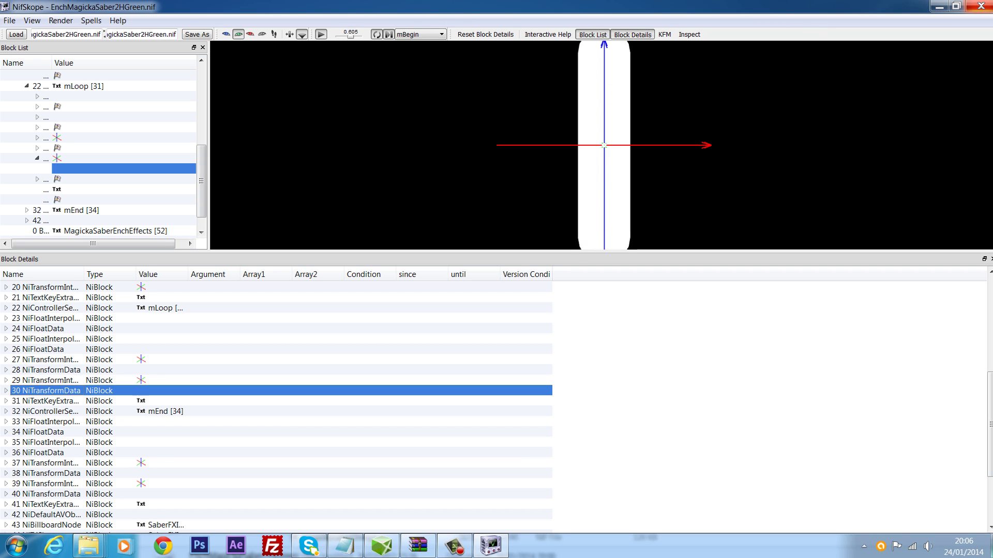
pyautogui.click(981, 6)
# - Open the MagickaSaberCyan mesh in NifSkope and set the active Num UV Sets value of block 12 NiTriShapeData to 4097
pyautogui.scroll(-2, 391, 372)
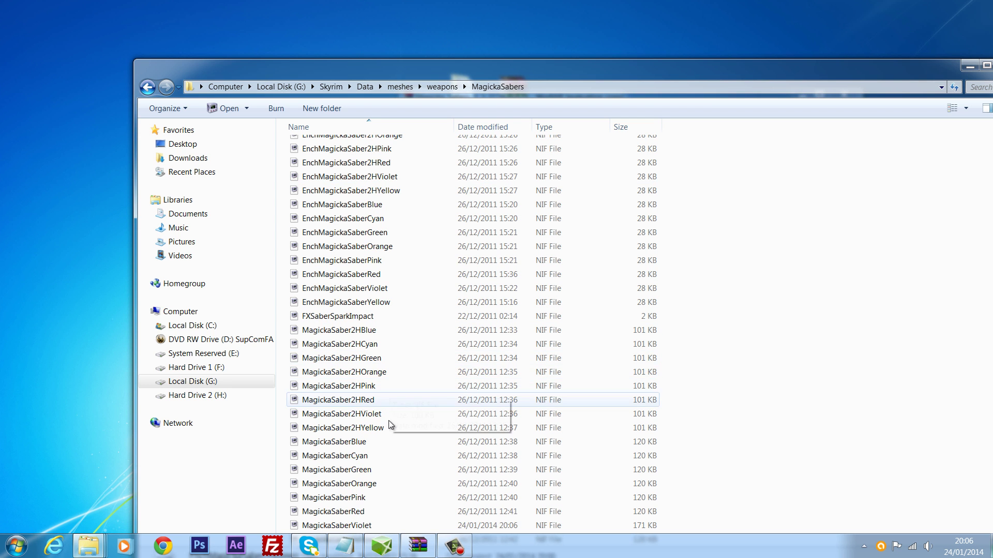
pyautogui.doubleClick(371, 450)
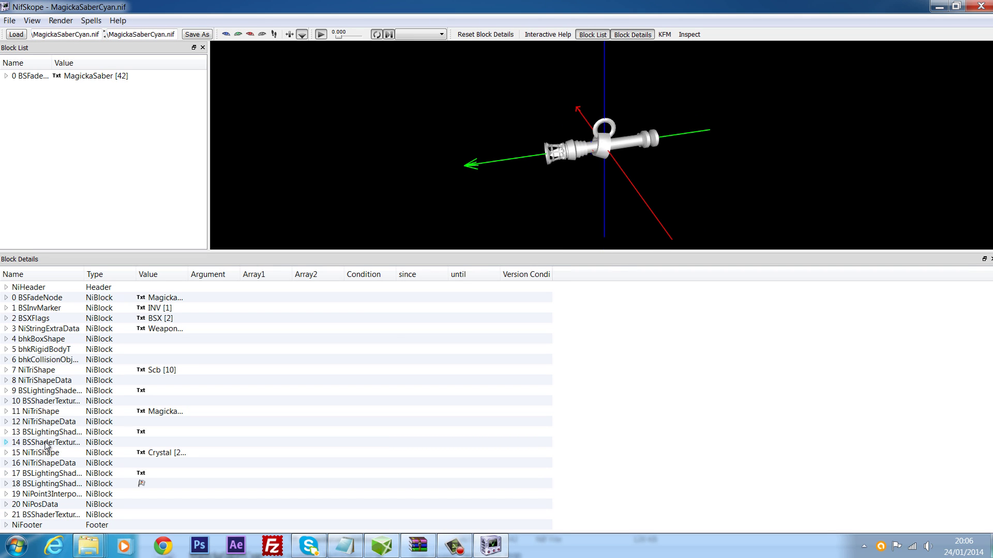
pyautogui.click(49, 427)
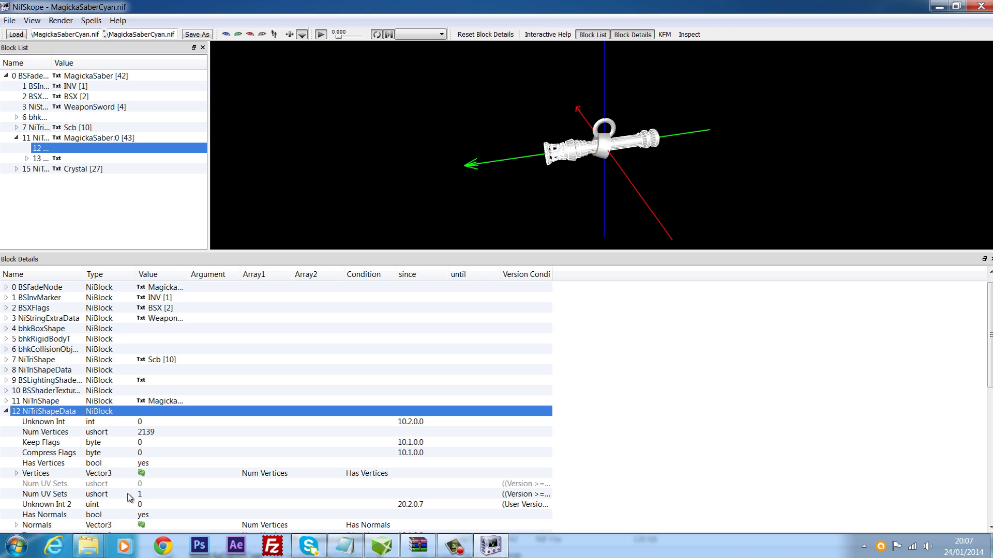
pyautogui.doubleClick(141, 494)
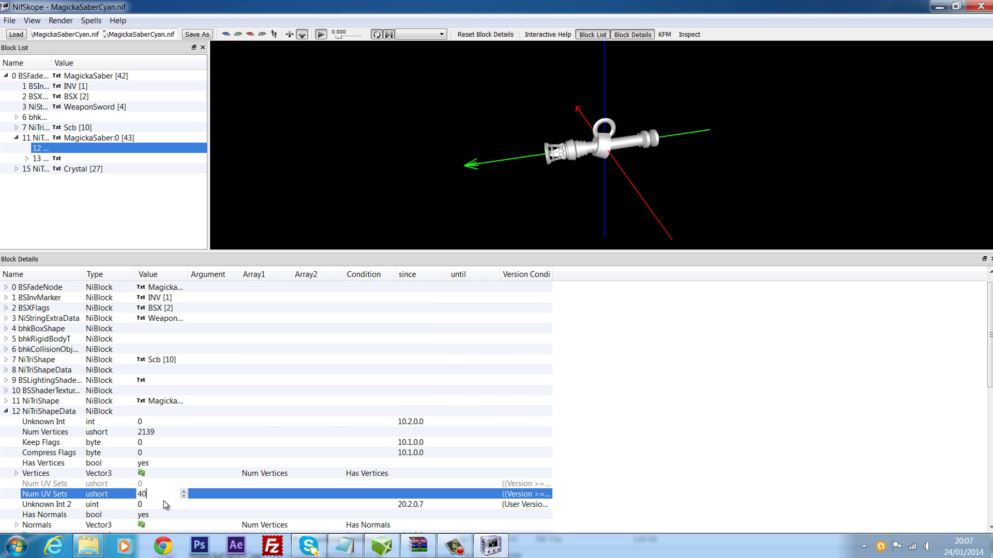
pyautogui.write('4097')
pyautogui.click(106, 462)
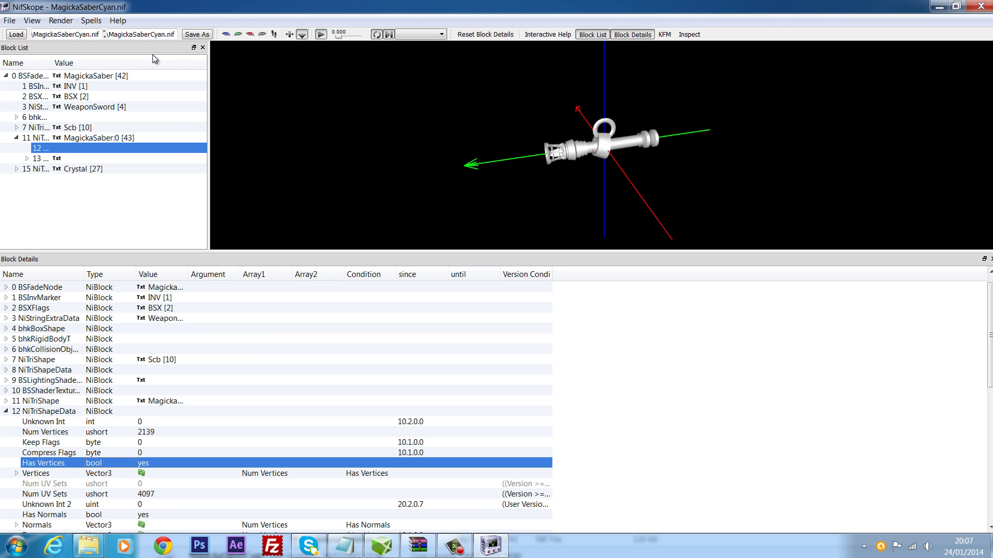
# - Save the edited mesh over the existing MagickaSaberCyan.nif and close NifSkope
pyautogui.click(196, 34)
pyautogui.click(341, 303)
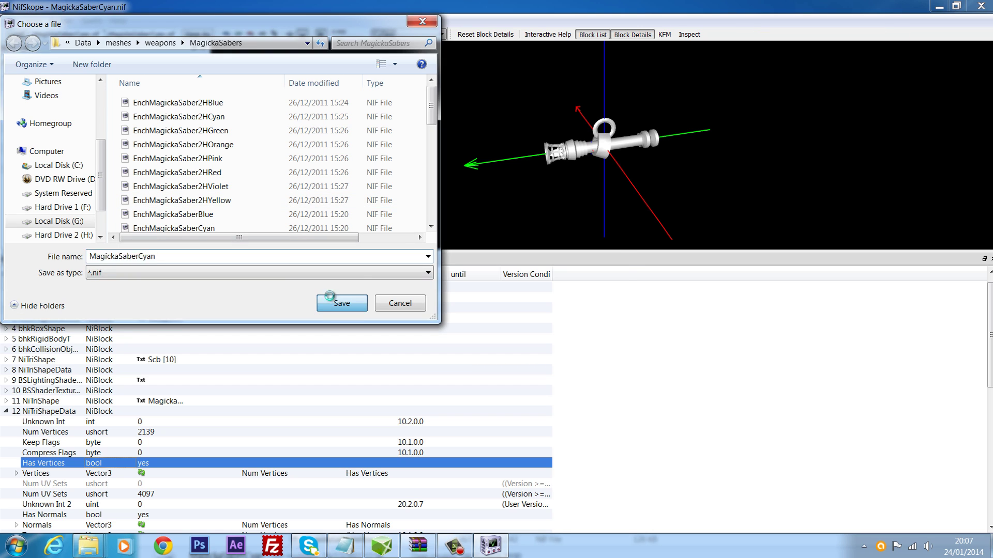
pyautogui.click(542, 277)
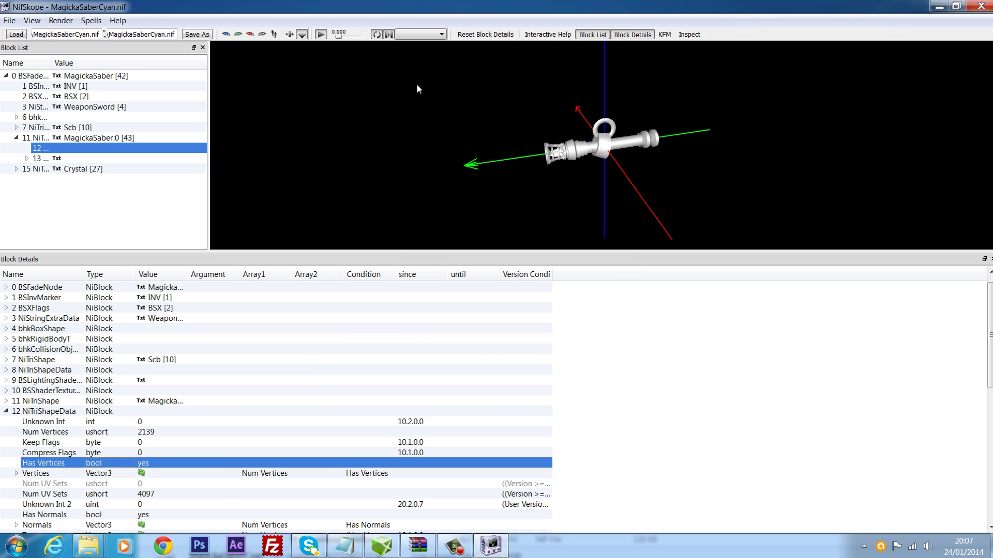
pyautogui.click(988, 4)
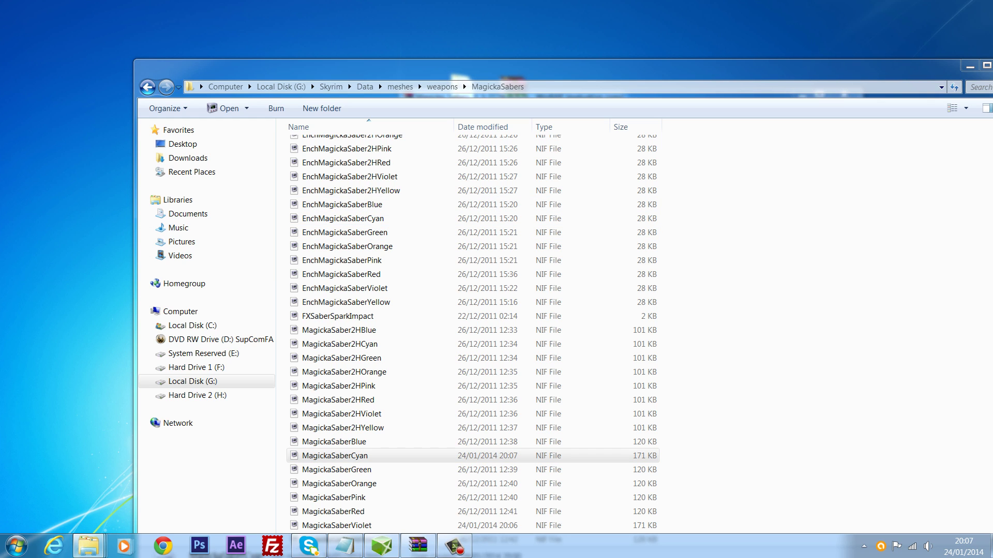
# - Copy the updated saber meshes into the MagickaSabers folder on Local Disk (G:), replacing the files with the same names
pyautogui.moveTo(564, 312); pyautogui.dragTo(821, 275)
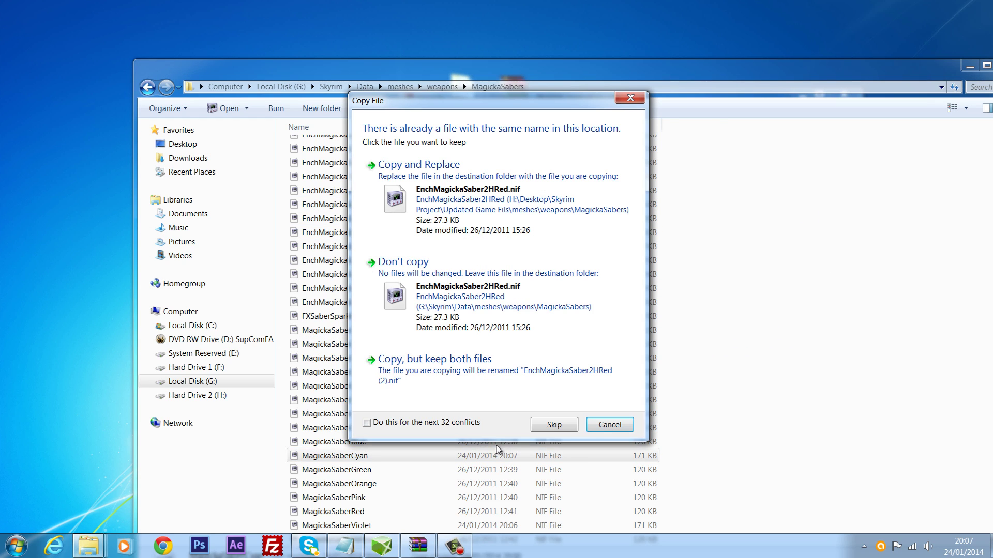
pyautogui.click(446, 242)
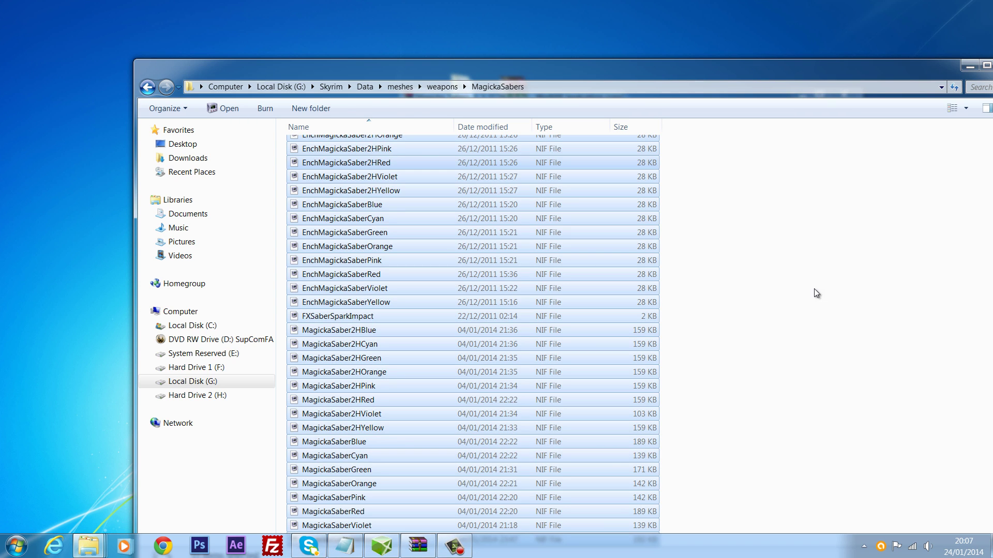
pyautogui.click(817, 293)
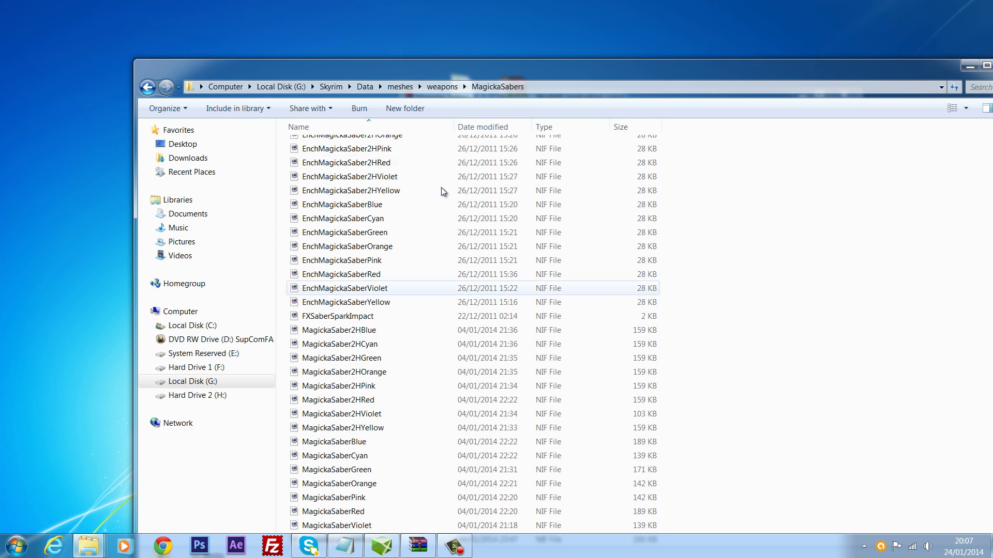
# - Navigate from the MagickaSabers folder back up to the Skyrim folder on Local Disk (G:)
pyautogui.scroll(2, 682, 381)
pyautogui.click(439, 86)
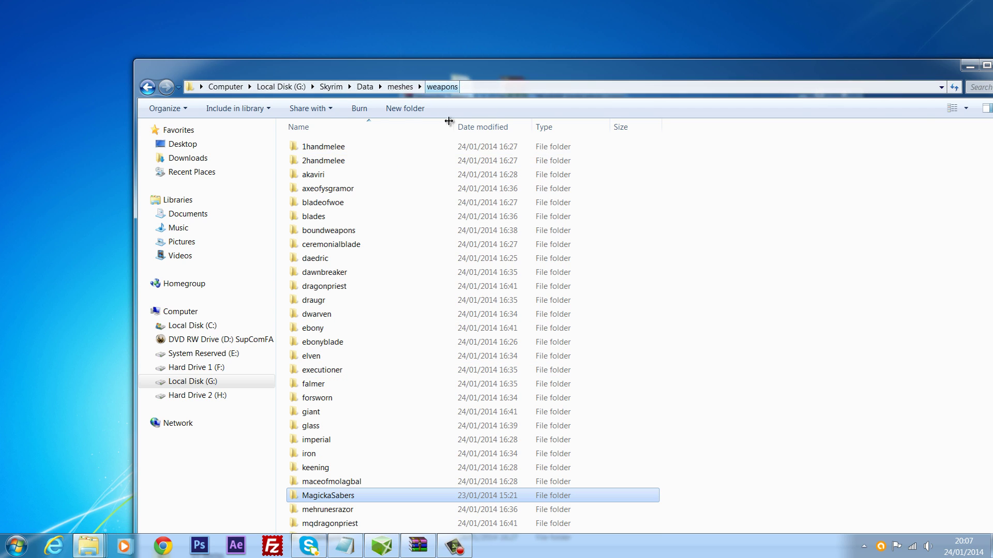
pyautogui.click(400, 87)
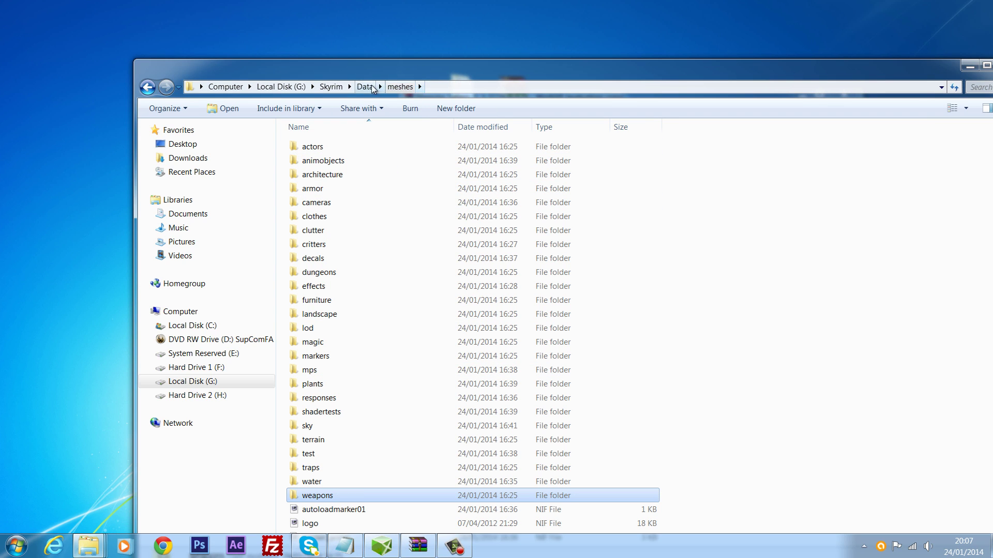
pyautogui.click(331, 87)
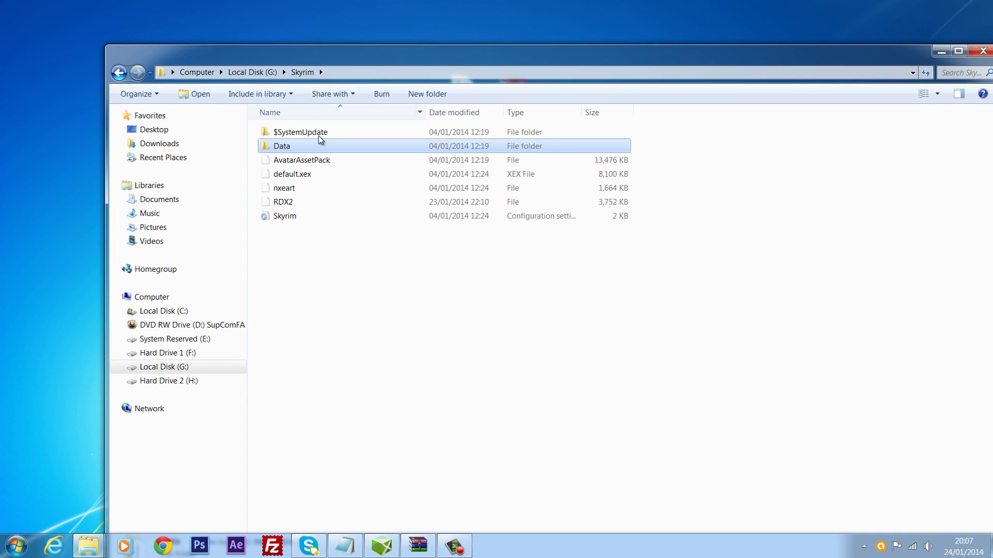
pyautogui.doubleClick(309, 147)
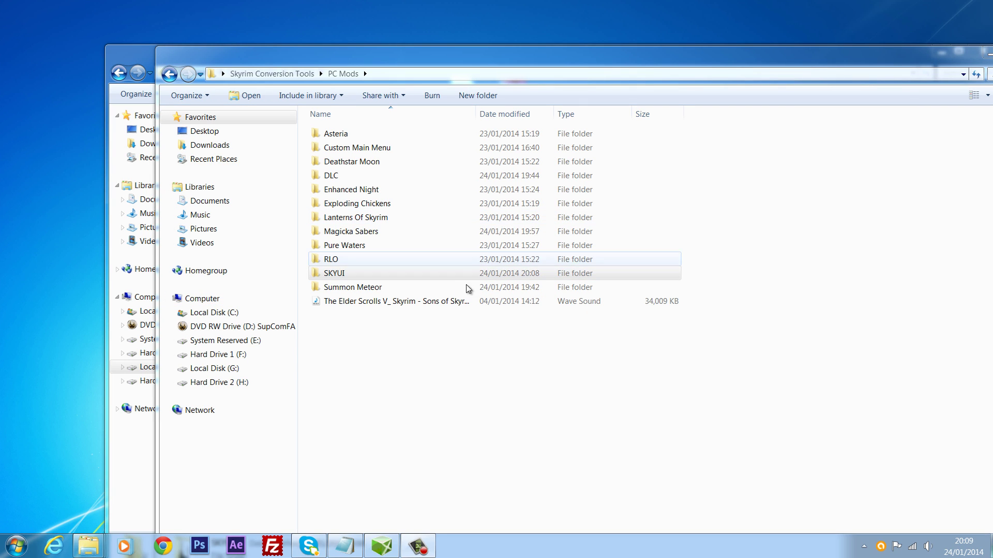
# - Open the SKYUI folder inside PC Mods and select both SkyUI files
pyautogui.click(377, 278)
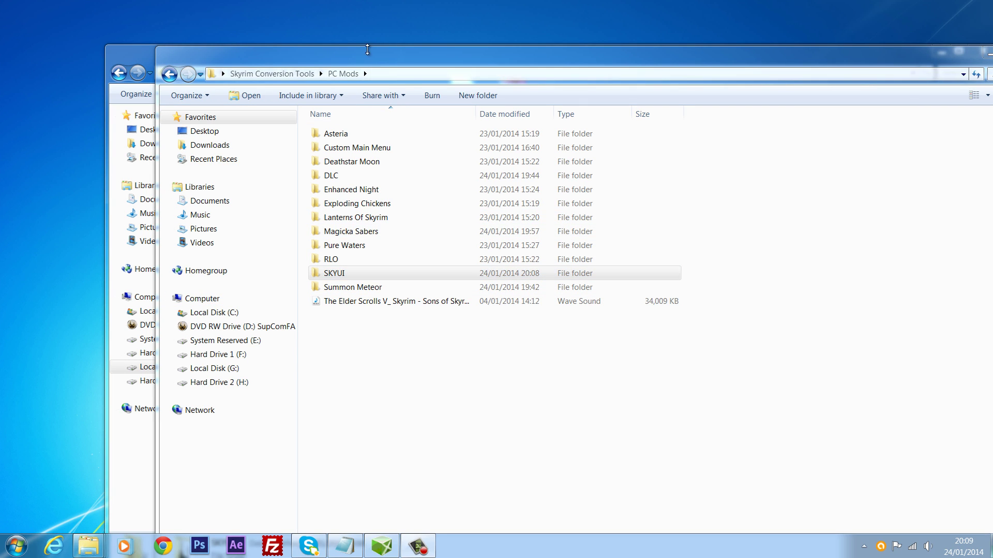
pyautogui.moveTo(209, 51); pyautogui.dragTo(370, 56)
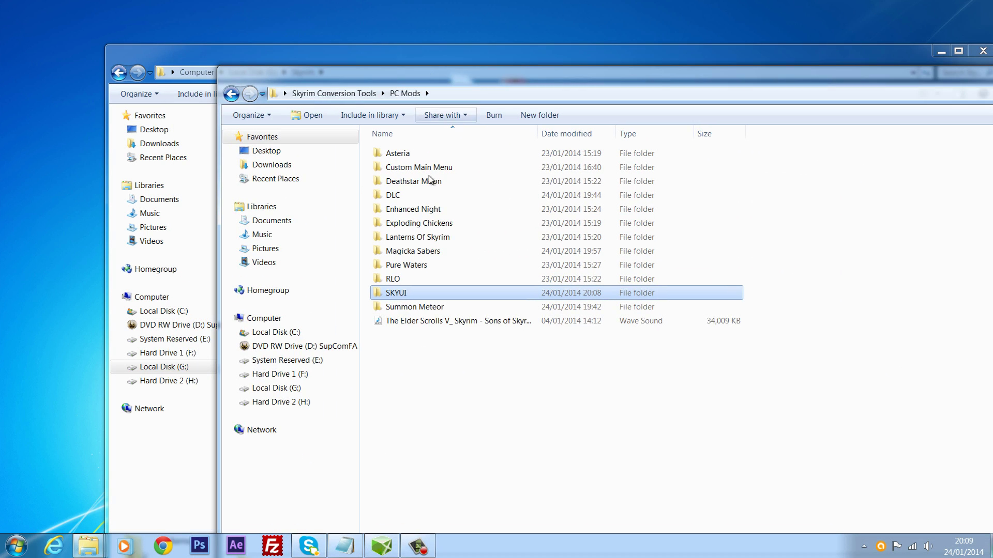
pyautogui.doubleClick(418, 296)
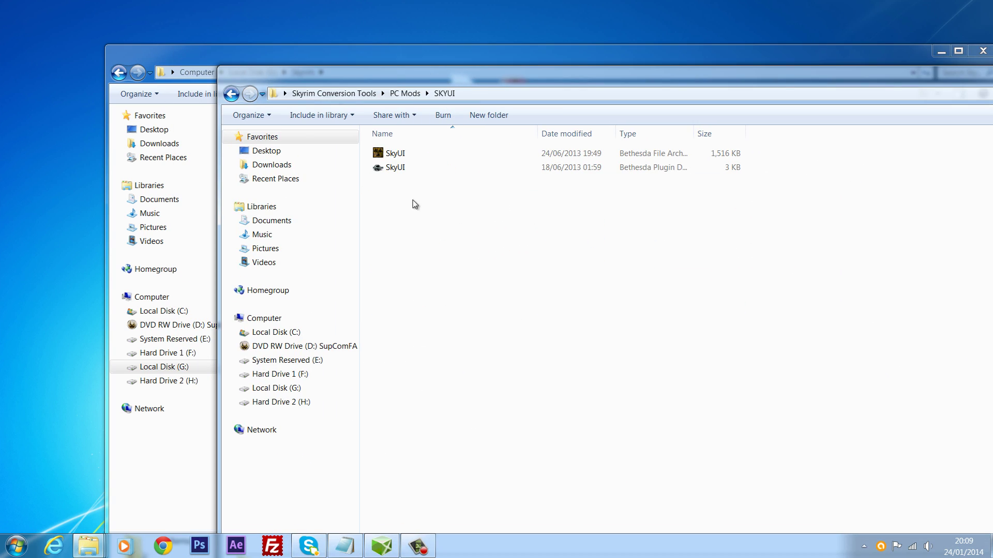
pyautogui.moveTo(402, 196); pyautogui.dragTo(506, 143)
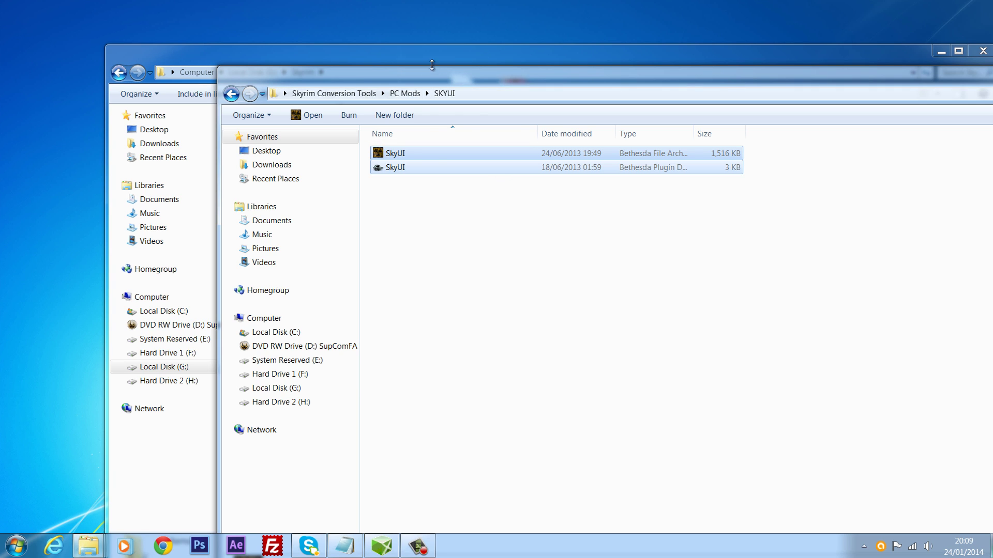
# - Move the SKYUI folder window clear of the Skyrim folder window and reselect both SkyUI files
pyautogui.moveTo(424, 73); pyautogui.dragTo(531, 83)
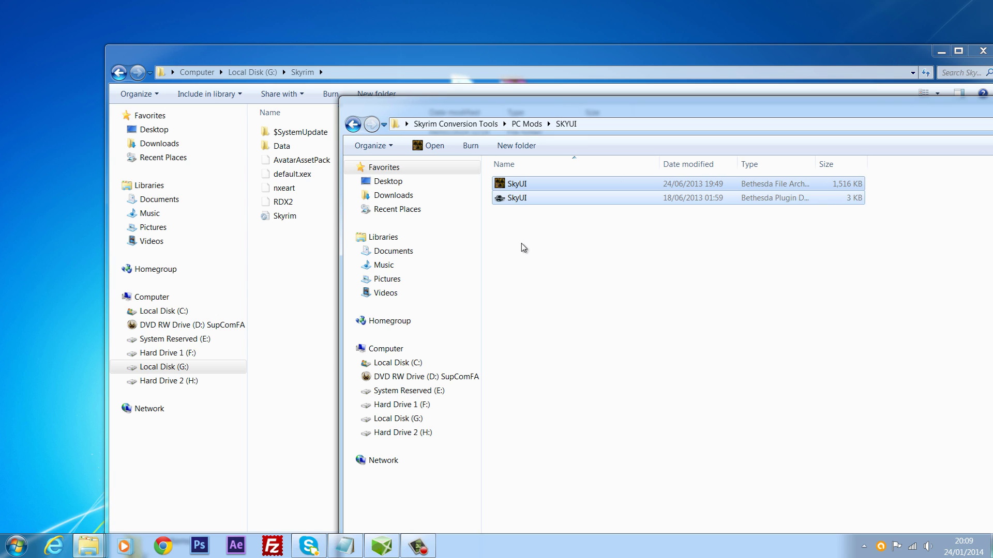
pyautogui.moveTo(521, 244); pyautogui.dragTo(623, 155)
pyautogui.moveTo(621, 114); pyautogui.dragTo(671, 100)
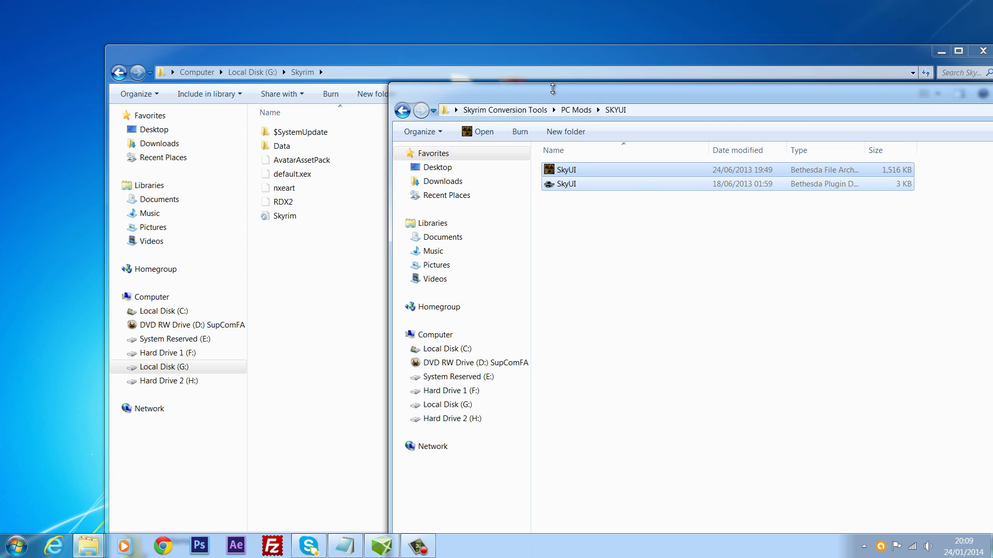
pyautogui.moveTo(553, 89); pyautogui.dragTo(638, 58)
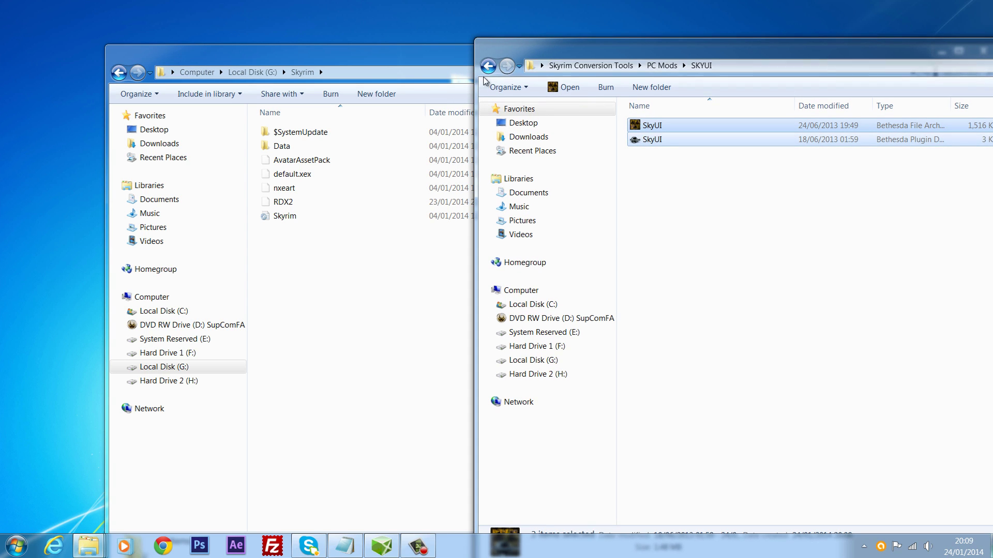
pyautogui.click(688, 162)
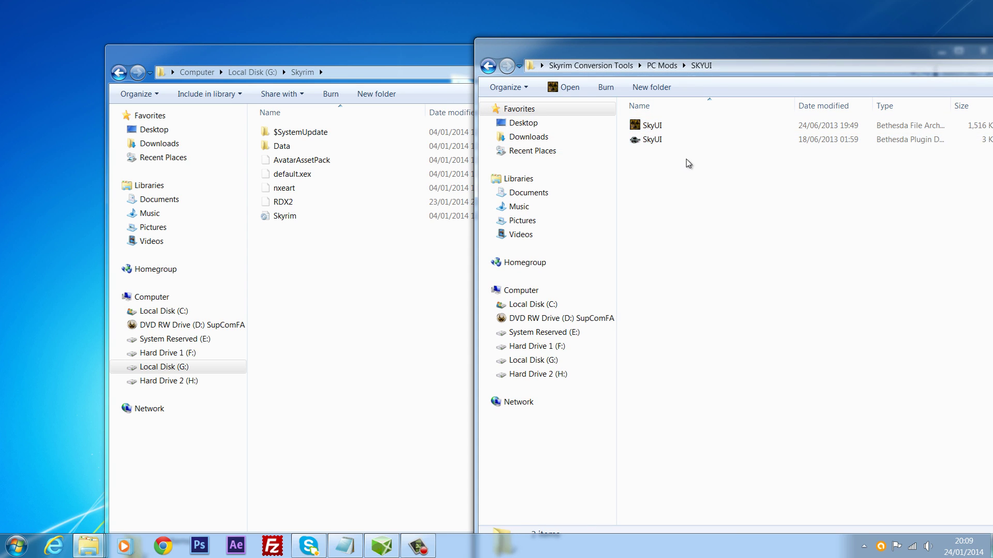
pyautogui.moveTo(698, 166); pyautogui.dragTo(793, 122)
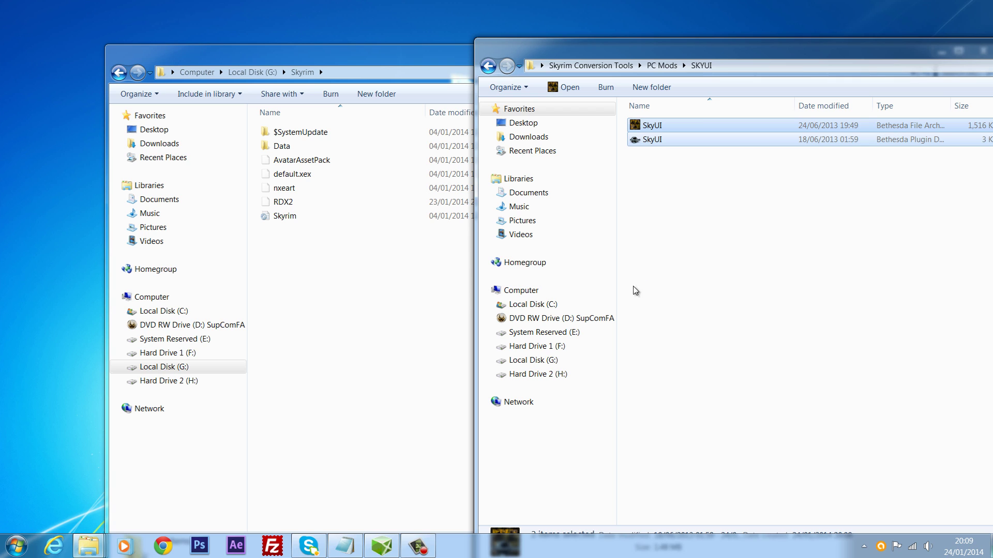
# - Switch to the Xbox 360 and Live Authoring Submission Tool, browse the DLC folder for source files to add, and cancel the selection
pyautogui.click(381, 546)
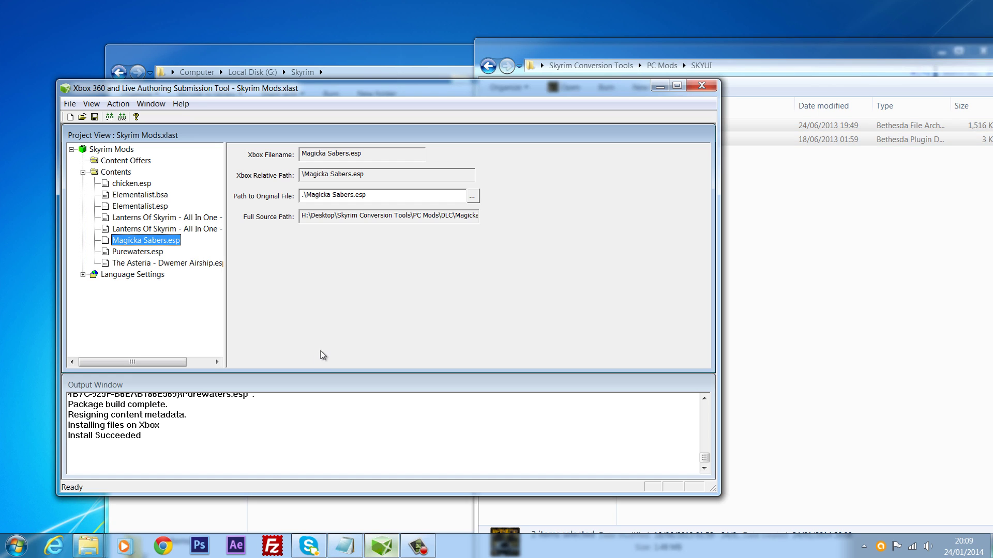
pyautogui.click(119, 174)
pyautogui.rightClick(118, 173)
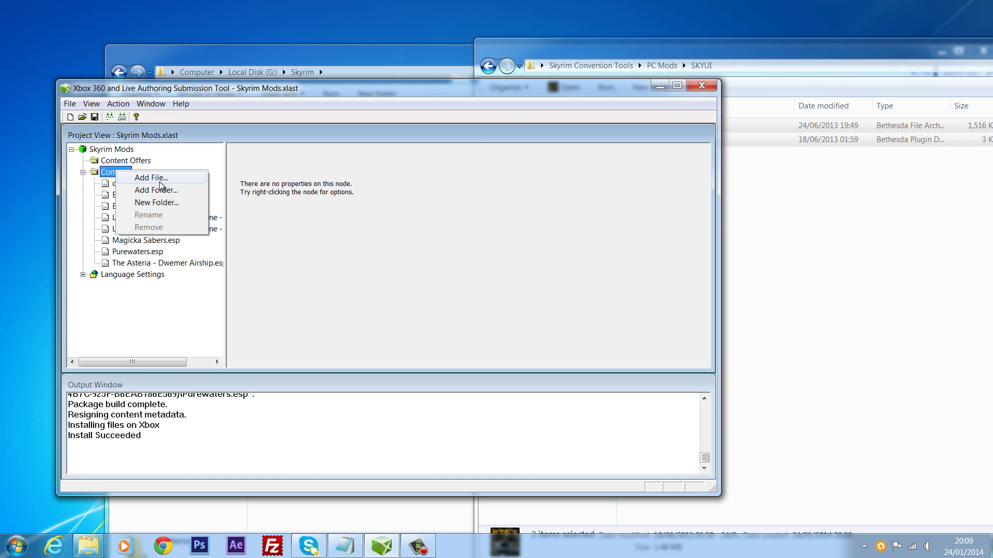
pyautogui.click(161, 180)
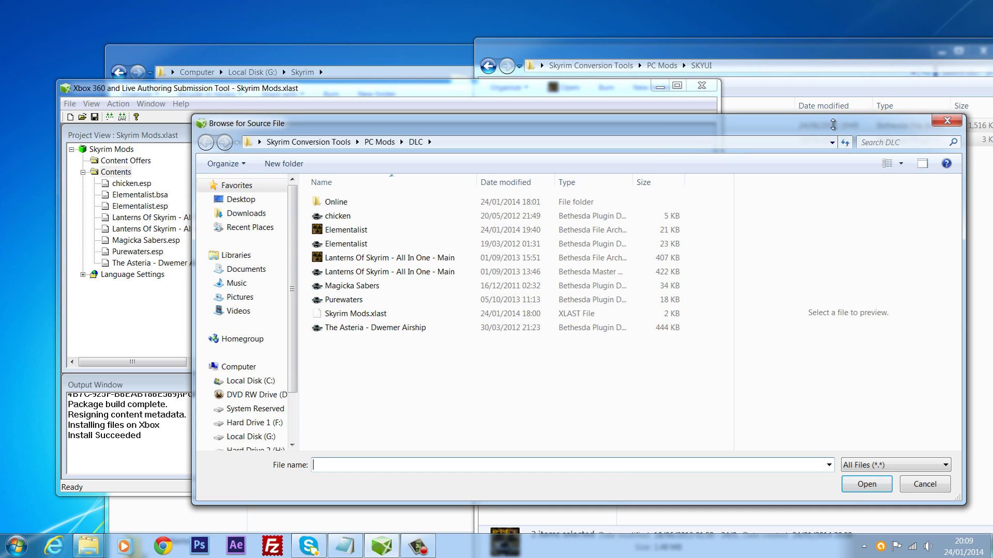
pyautogui.click(947, 122)
# - Copy both SkyUI files from the SKYUI folder into the DLC folder in PC Mods
pyautogui.click(691, 63)
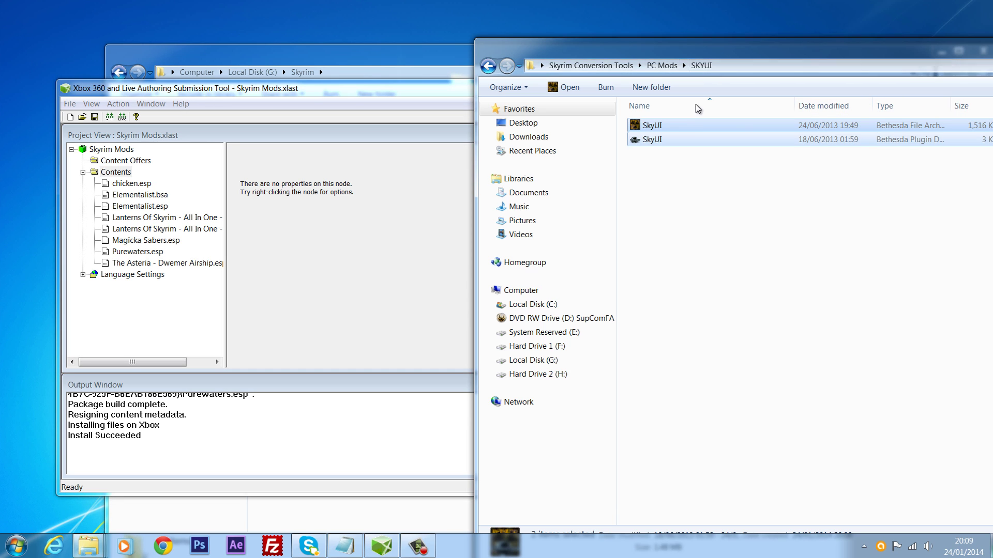
pyautogui.rightClick(691, 126)
pyautogui.click(722, 247)
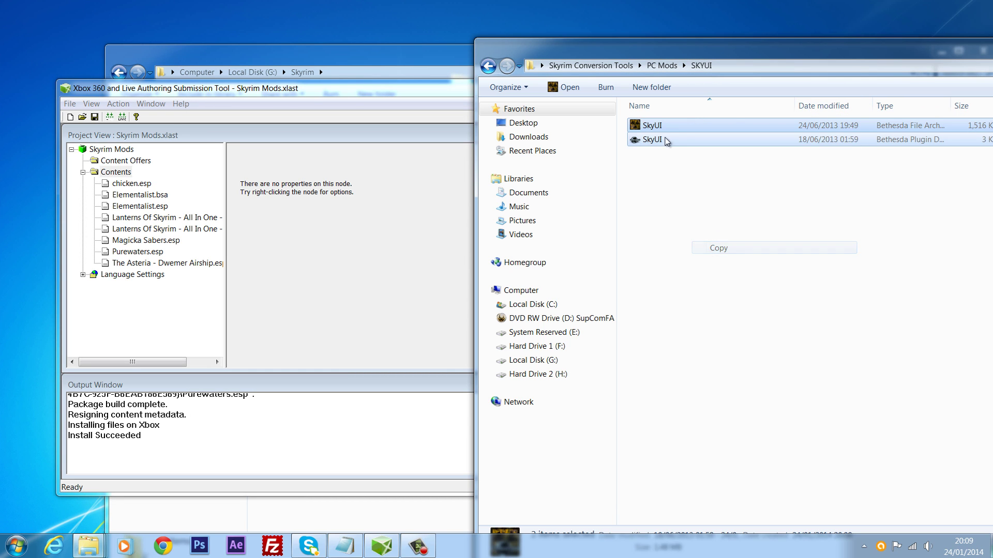
pyautogui.click(661, 65)
pyautogui.doubleClick(655, 171)
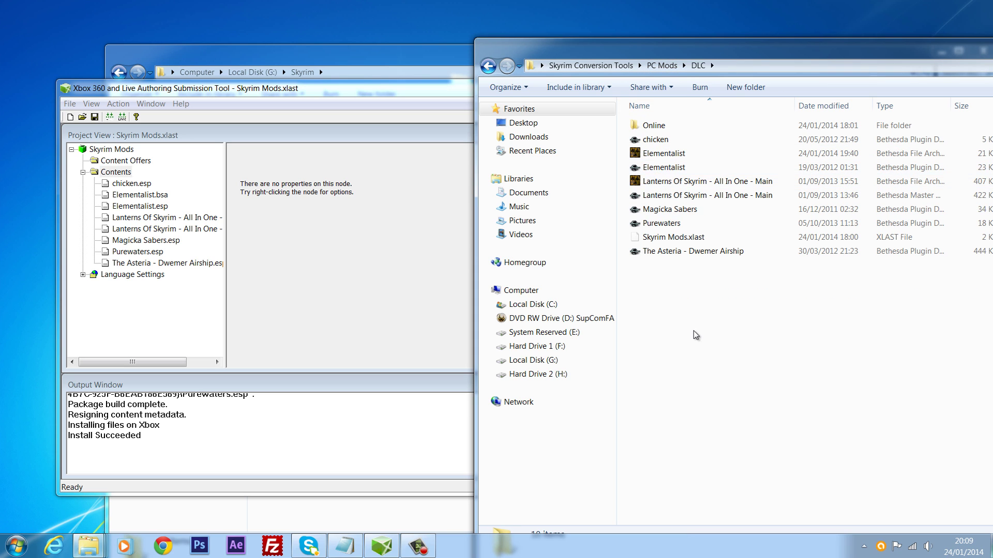
pyautogui.rightClick(693, 331)
pyautogui.click(712, 420)
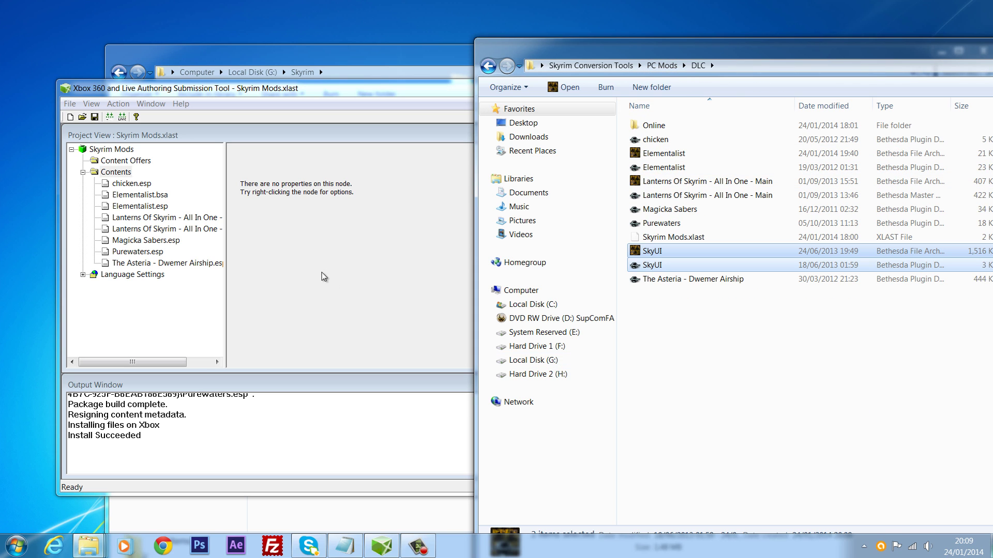
# - Add SkyUI.bsa and SkyUI.esp from the DLC folder to the Contents of the Skyrim Mods project
pyautogui.click(118, 174)
pyautogui.rightClick(118, 176)
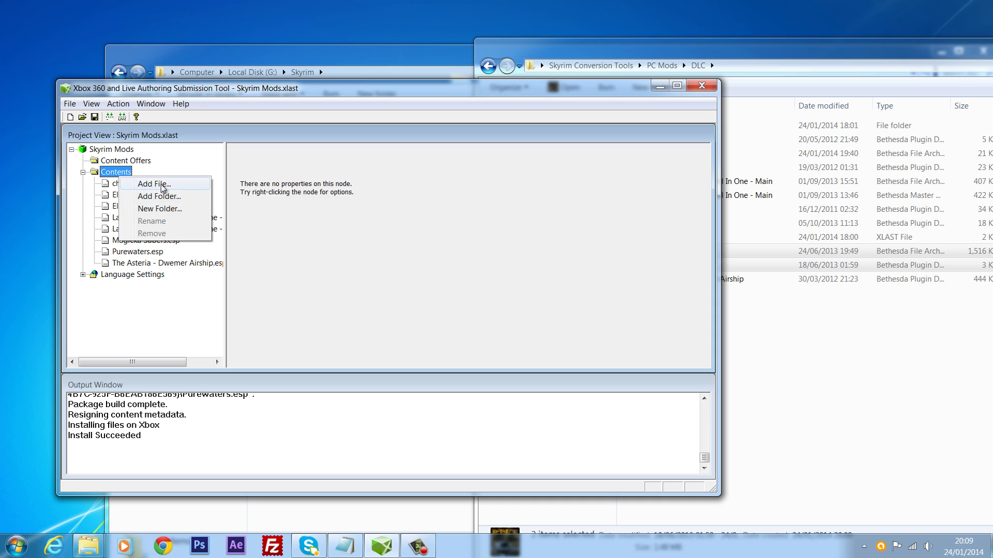
pyautogui.click(161, 184)
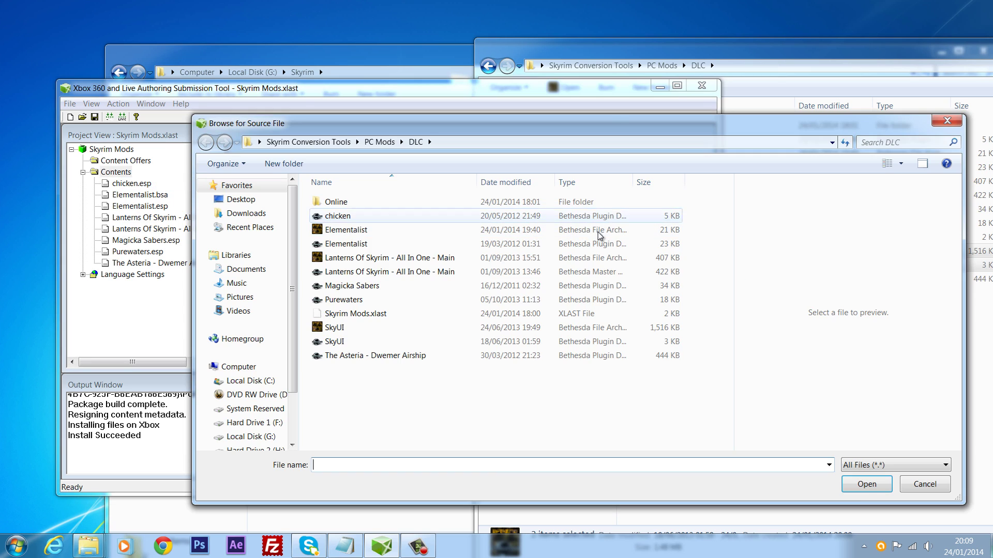
pyautogui.click(344, 328)
pyautogui.keyDown('shift'); pyautogui.click(346, 342); pyautogui.keyUp('shift')
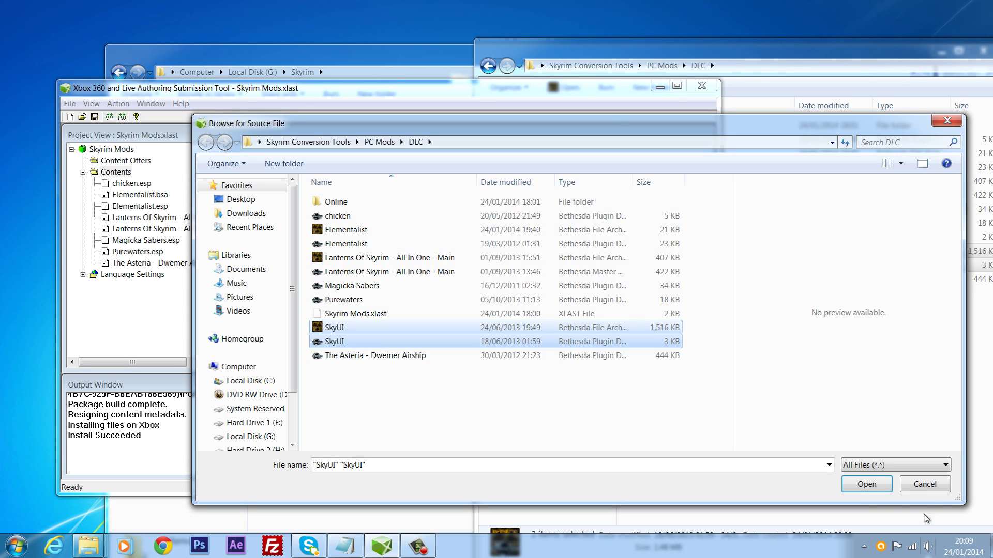
pyautogui.click(865, 485)
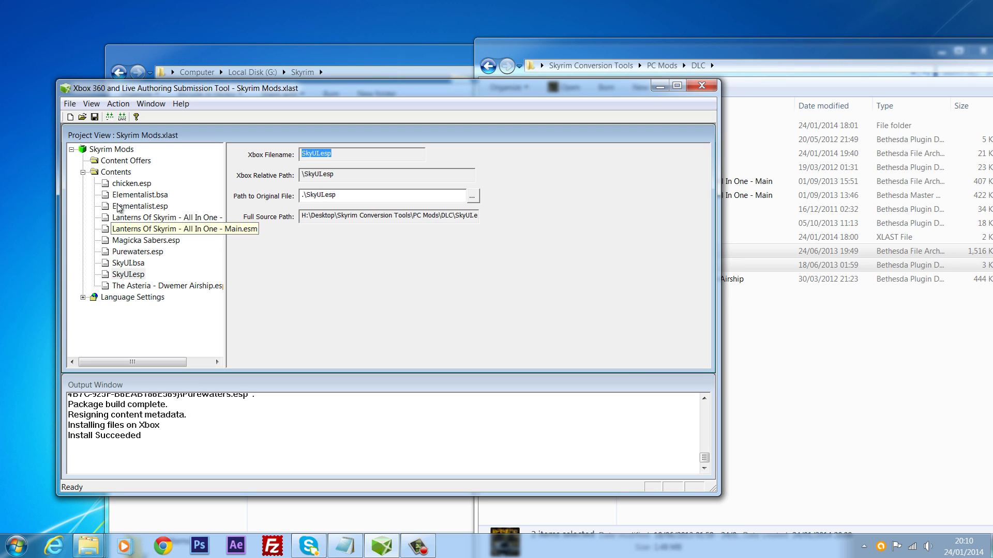
# - Try to build the Skyrim Mods content package from the authoring project
pyautogui.moveTo(171, 88)
pyautogui.mouseDown()
pyautogui.moveTo(249, 100)
pyautogui.moveTo(185, 86)
pyautogui.mouseUp()
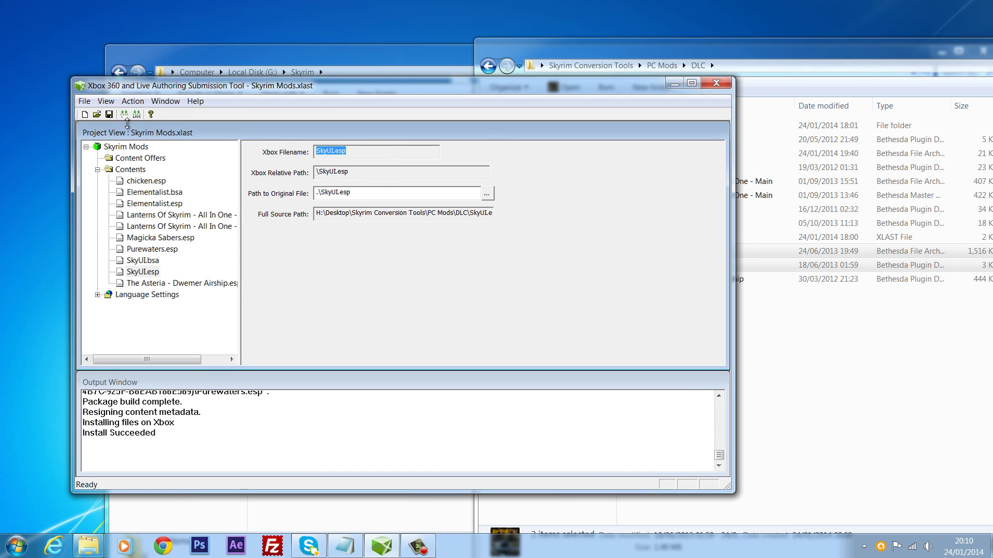
pyautogui.click(132, 100)
pyautogui.click(146, 116)
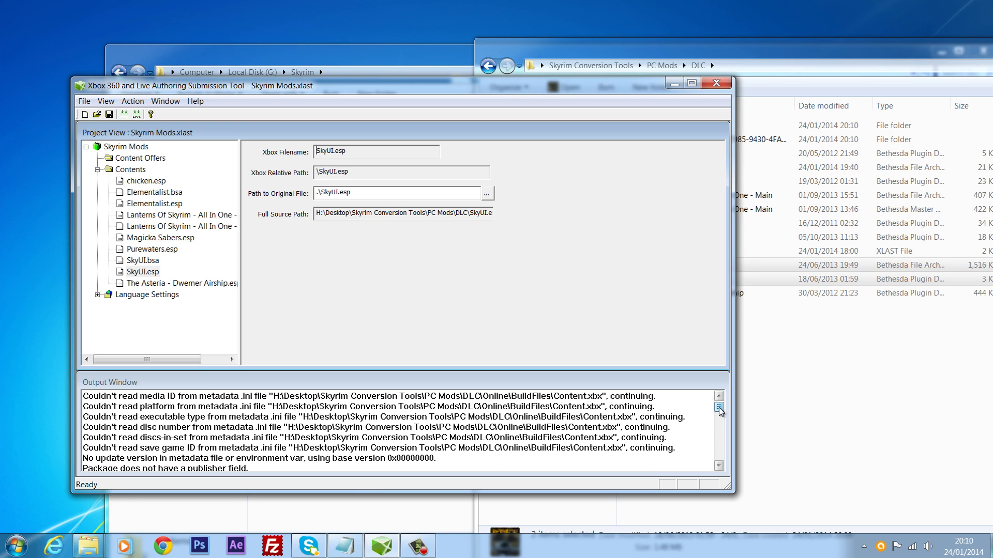
# - Check the end of the build output and rename the Lanterns Of Skyrim .bsa entry in Contents as "Lanterns Of Skyrim.bsa"
pyautogui.moveTo(718, 408); pyautogui.dragTo(725, 486)
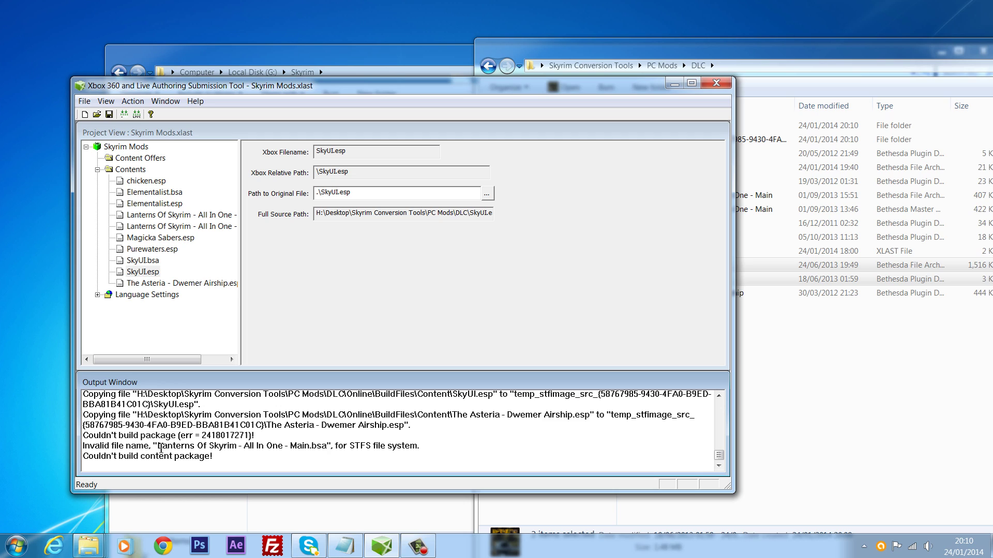
pyautogui.moveTo(161, 448); pyautogui.dragTo(316, 453)
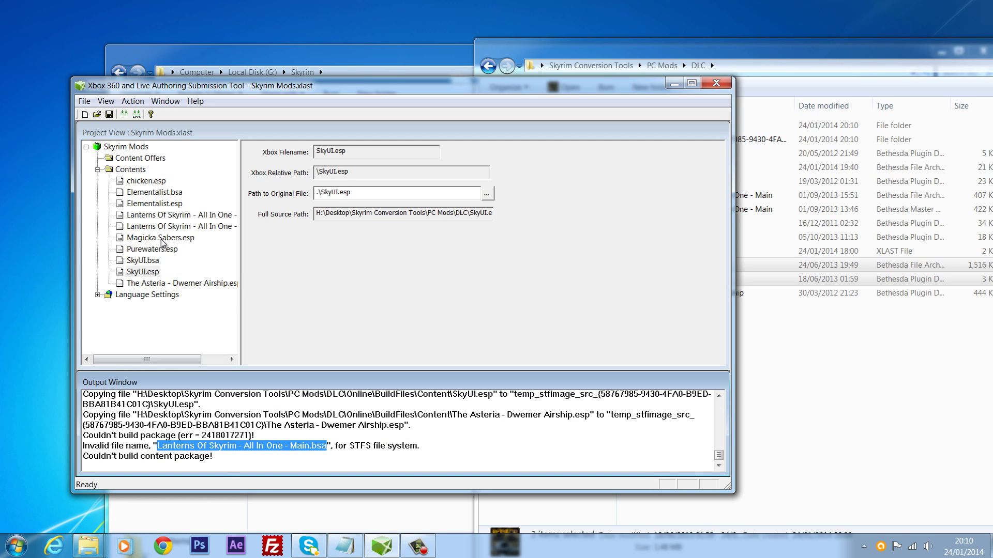
pyautogui.click(165, 216)
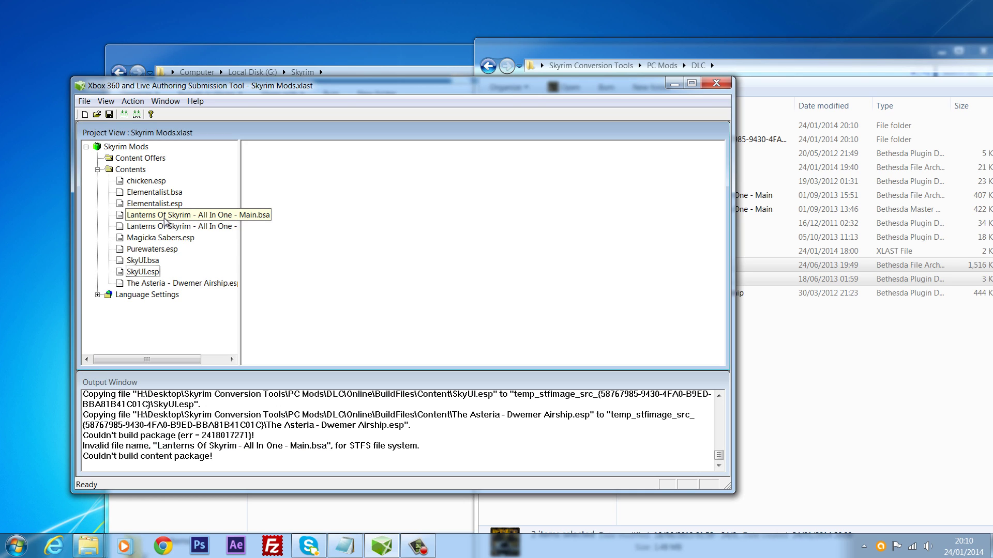
pyautogui.rightClick(164, 219)
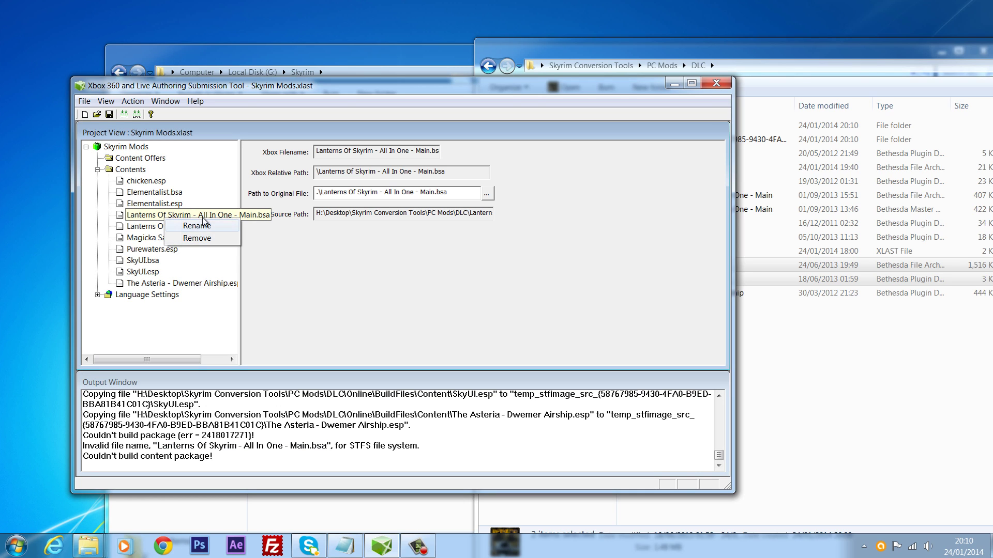
pyautogui.click(197, 226)
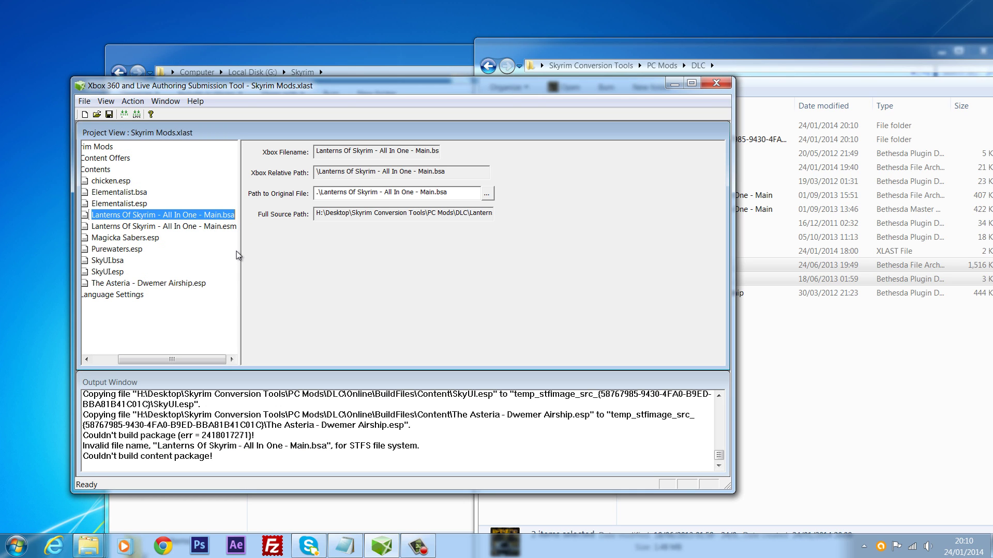
pyautogui.press('Left')
pyautogui.press('Left')
pyautogui.press('BackSpace')
pyautogui.press('BackSpace')
pyautogui.press('BackSpace')
pyautogui.press('BackSpace')
pyautogui.press('BackSpace')
pyautogui.press('BackSpace')
pyautogui.press('BackSpace')
pyautogui.press('BackSpace')
pyautogui.press('BackSpace')
pyautogui.press('BackSpace')
pyautogui.press('BackSpace')
pyautogui.press('BackSpace')
pyautogui.press('BackSpace')
pyautogui.press('BackSpace')
pyautogui.press('BackSpace')
pyautogui.press('BackSpace')
pyautogui.press('BackSpace')
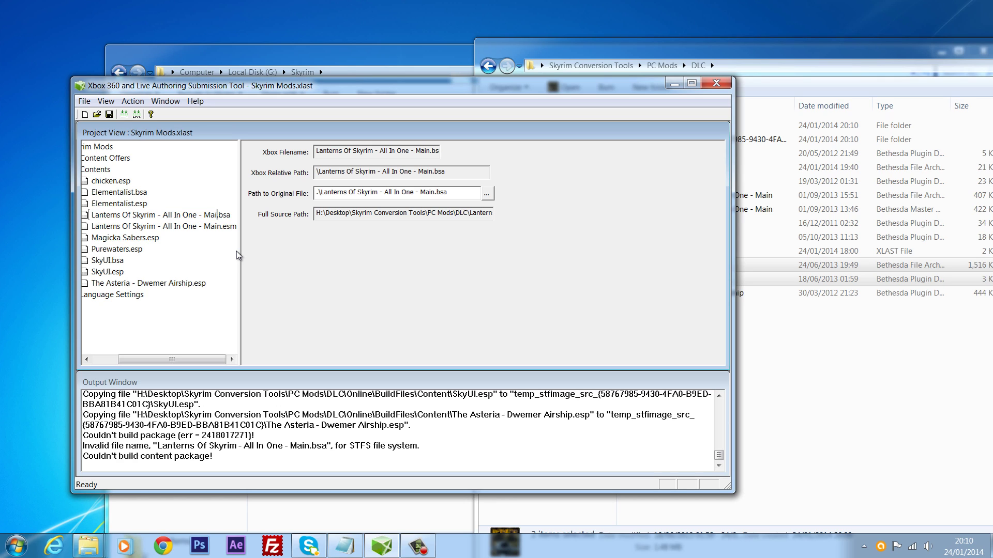
pyautogui.press('BackSpace')
pyautogui.press('BackSpace')
pyautogui.press('BackSpace')
pyautogui.press('Return')
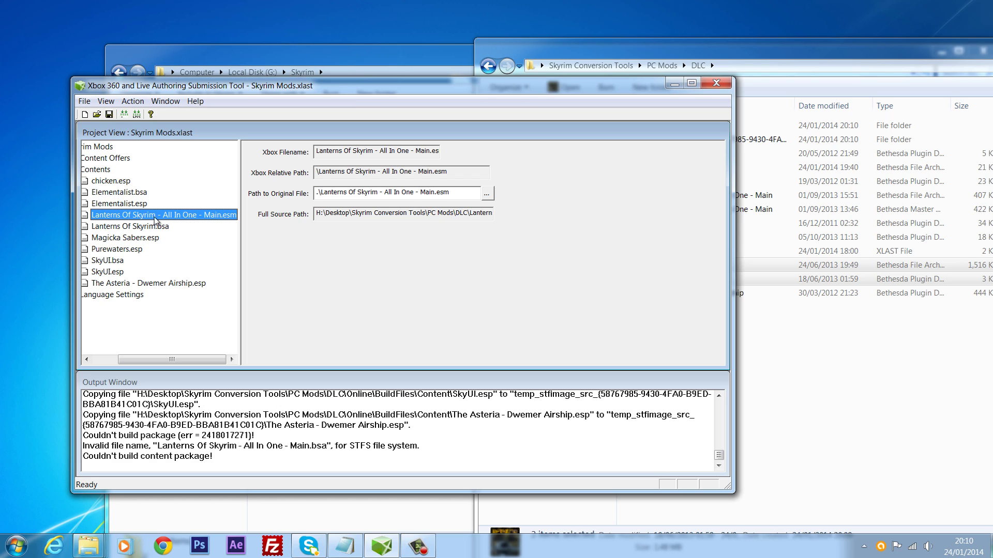
# - Rename the "Lanterns Of Skyrim - All In One - Main.esm" entry in Contents as "Lanterns Of Skyrim.esm"
pyautogui.rightClick(208, 216)
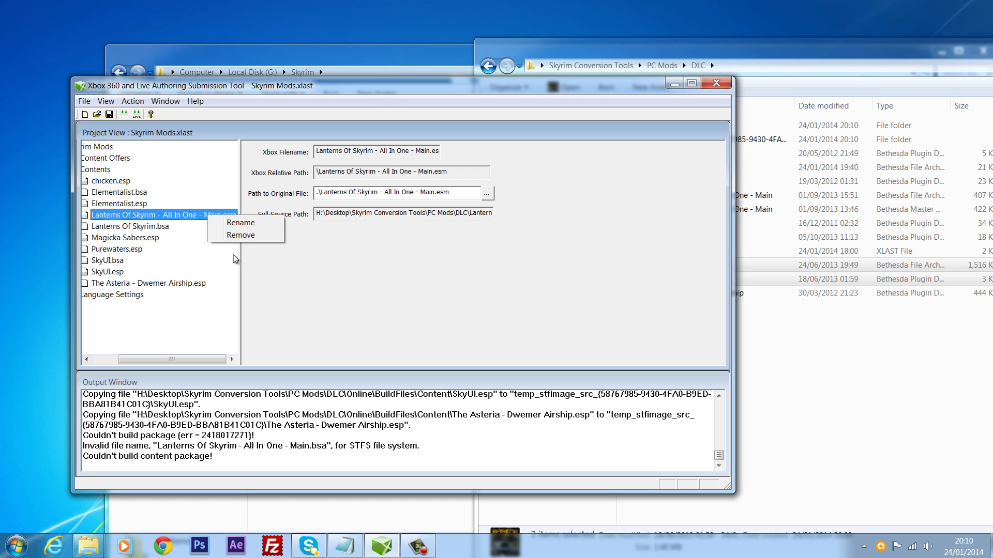
pyautogui.click(234, 223)
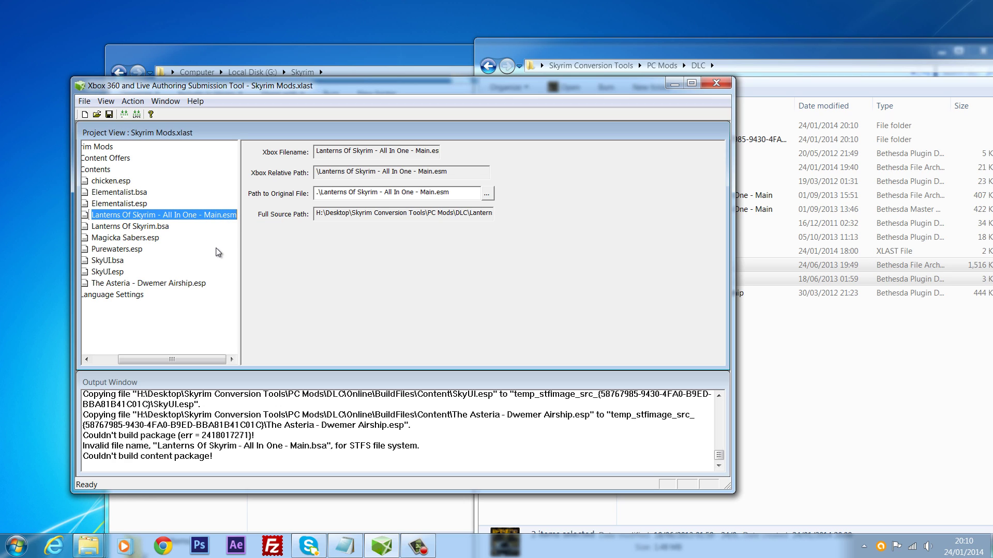
pyautogui.press('End')
pyautogui.press('Left')
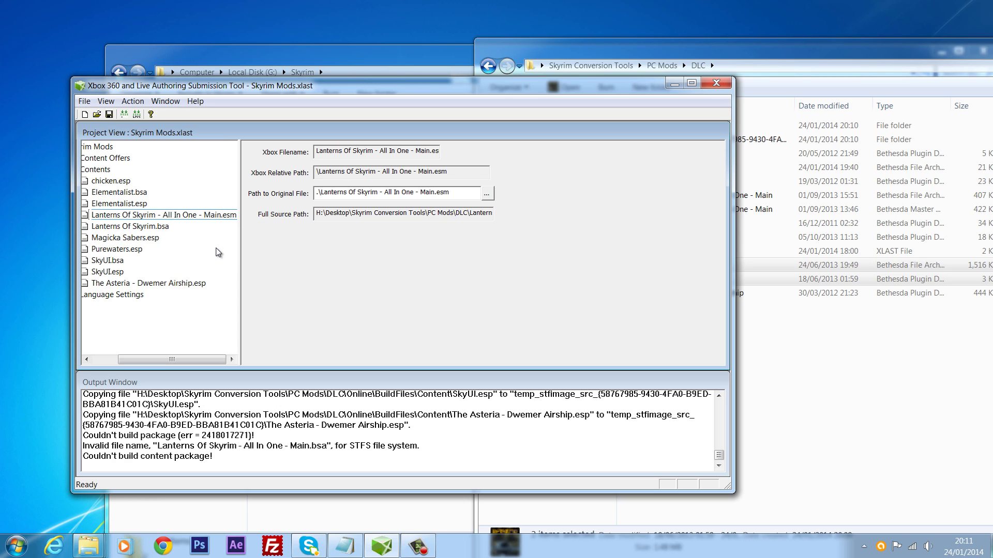
pyautogui.press('BackSpace')
pyautogui.press('BackSpace')
pyautogui.press('BackSpace')
pyautogui.press('BackSpace')
pyautogui.press('BackSpace')
pyautogui.press('BackSpace')
pyautogui.press('BackSpace')
pyautogui.press('BackSpace')
pyautogui.press('BackSpace')
pyautogui.press('BackSpace')
pyautogui.press('BackSpace')
pyautogui.press('BackSpace')
pyautogui.press('BackSpace')
pyautogui.press('BackSpace')
pyautogui.press('BackSpace')
pyautogui.press('BackSpace')
pyautogui.press('BackSpace')
pyautogui.press('BackSpace')
pyautogui.press('BackSpace')
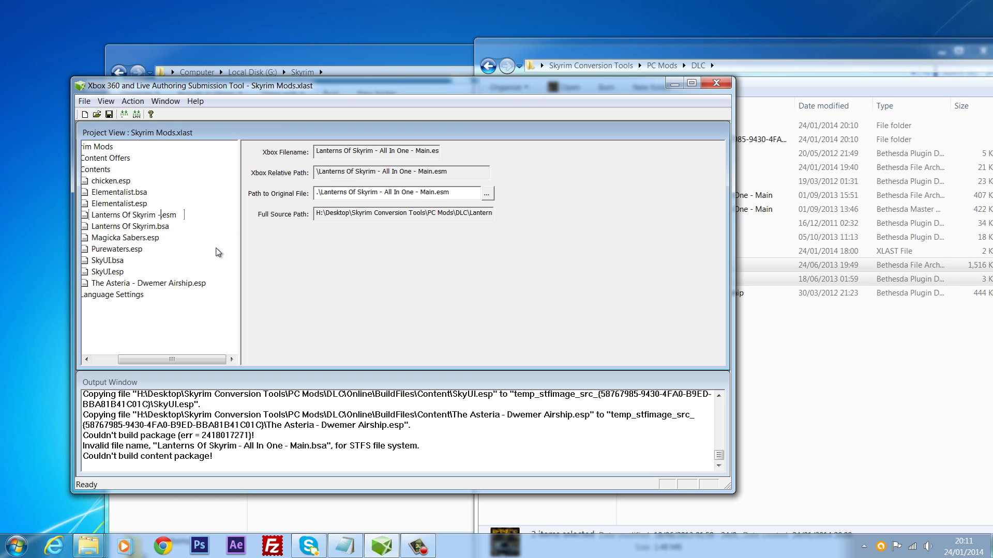
pyautogui.press('BackSpace')
pyautogui.press('BackSpace')
pyautogui.press('Return')
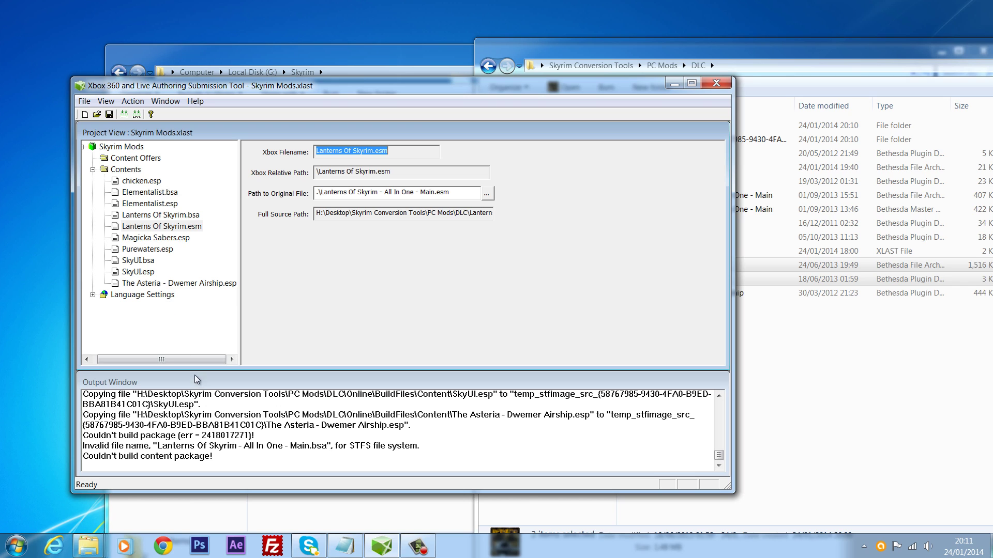
# - Build and test the Skyrim Mods package on the local Xbox and review the end of the build output
pyautogui.click(138, 102)
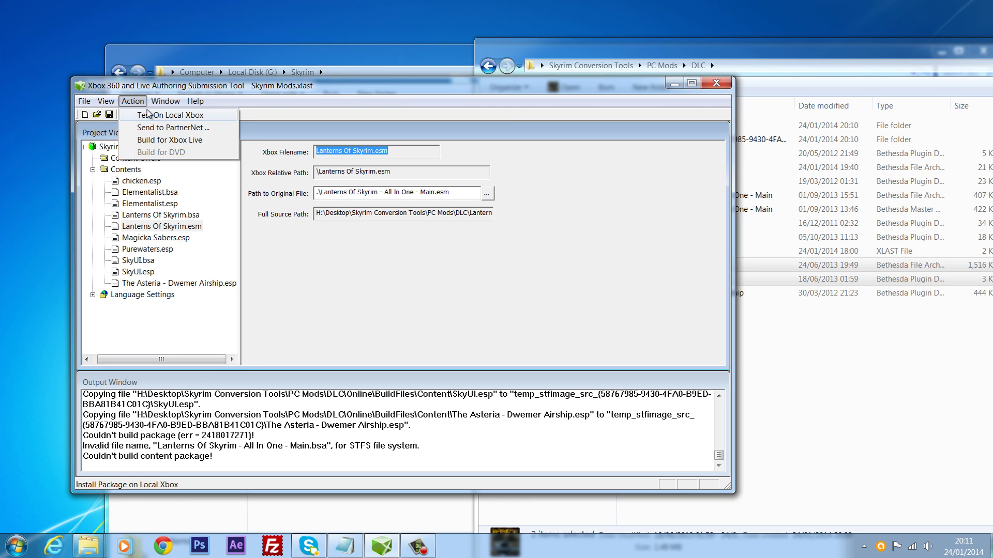
pyautogui.click(150, 116)
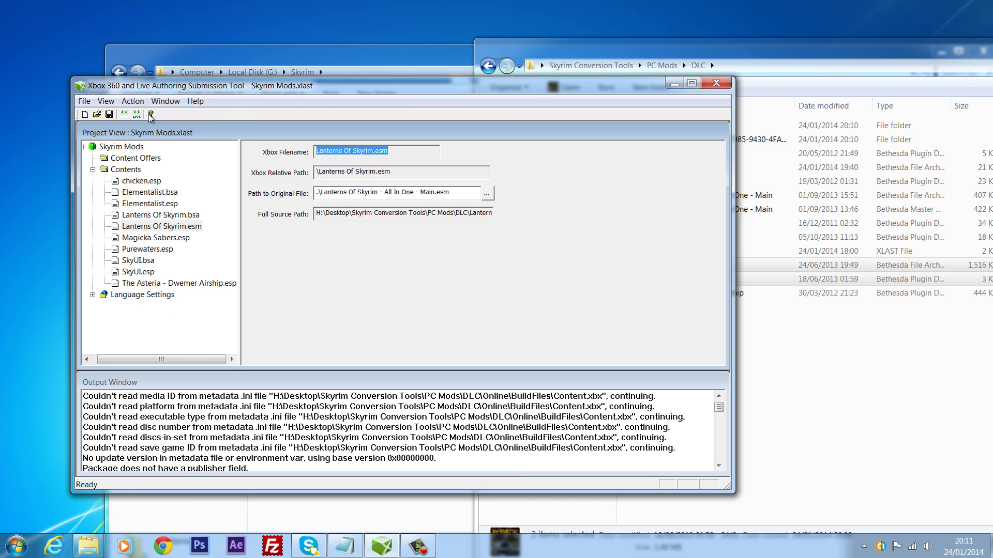
pyautogui.click(720, 407)
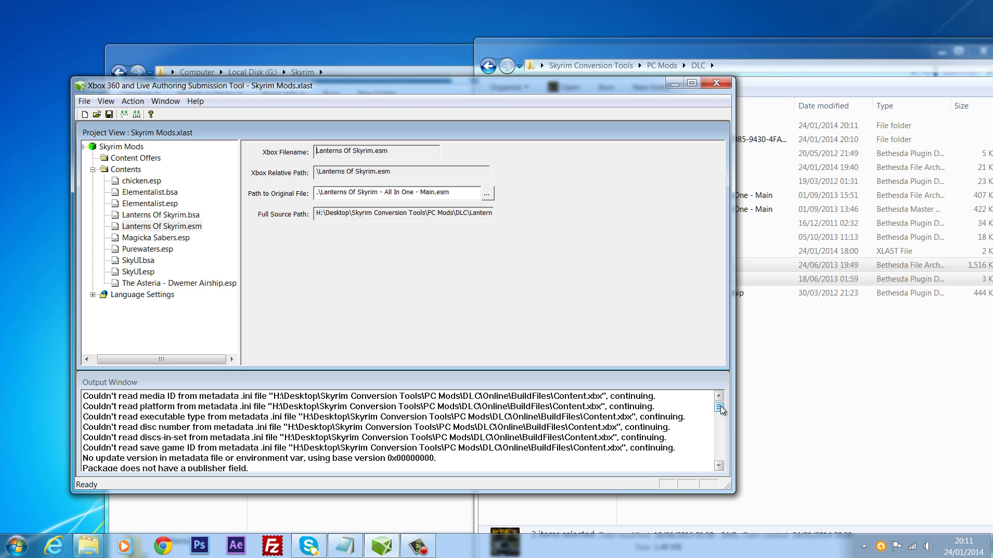
pyautogui.moveTo(721, 408); pyautogui.dragTo(721, 457)
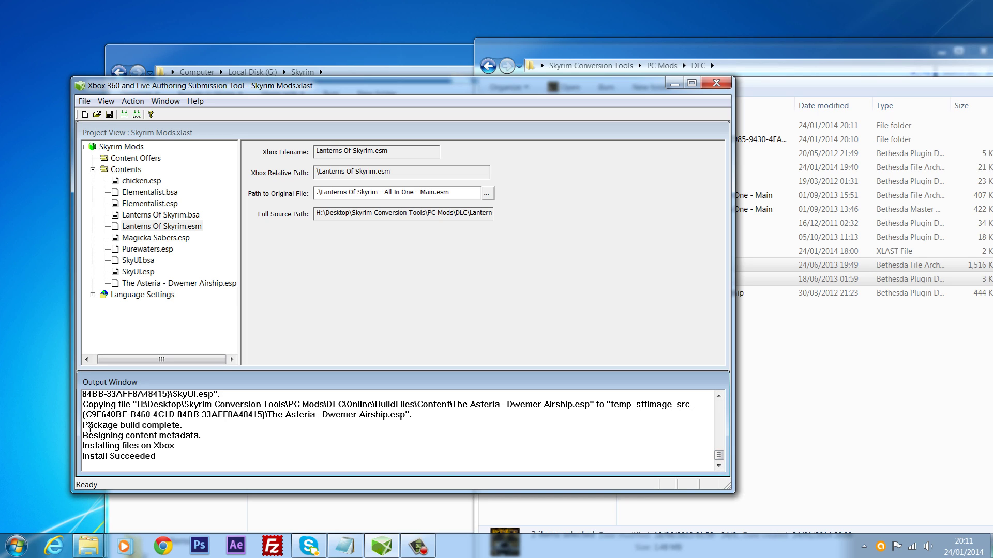
pyautogui.moveTo(114, 427); pyautogui.dragTo(216, 455)
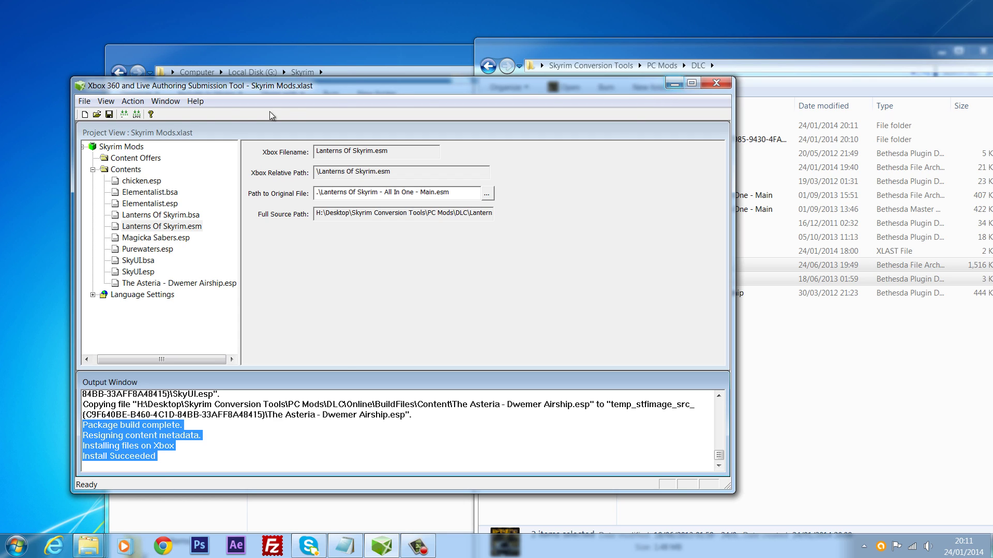
# - Save the Skyrim Mods project and close the authoring tool
pyautogui.click(108, 114)
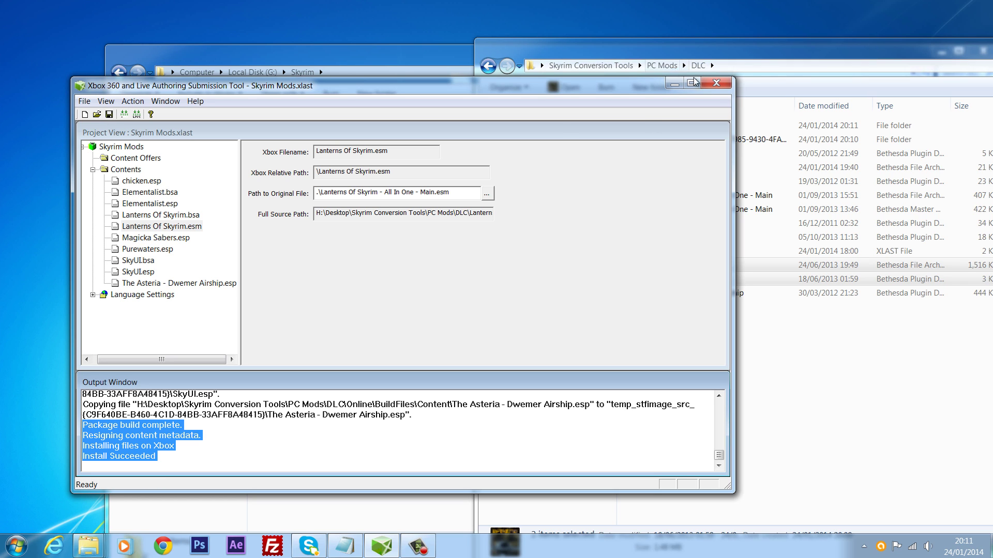
pyautogui.click(721, 86)
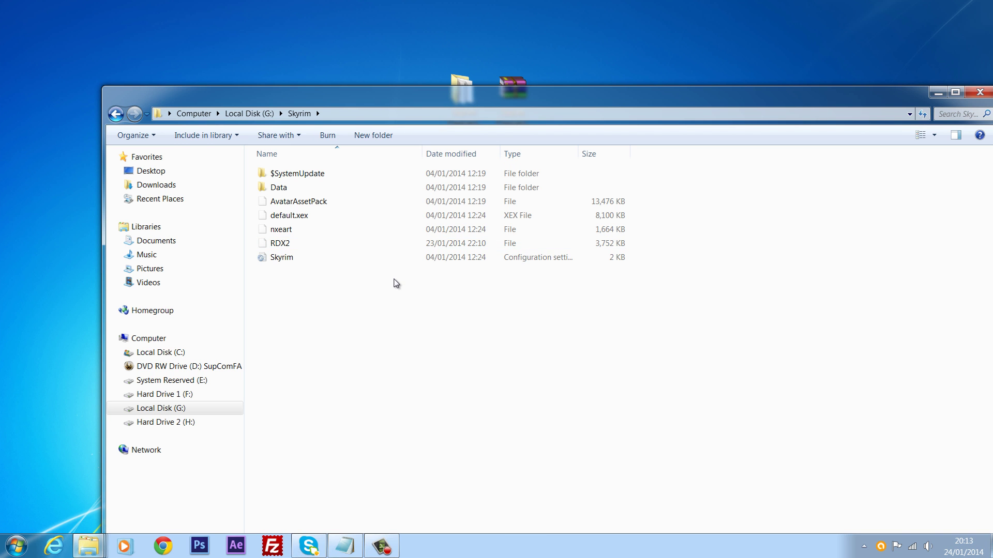
# - Open the Data folder of Skyrim on Local Disk (G:) and examine its meshes and textures folders
pyautogui.doubleClick(279, 187)
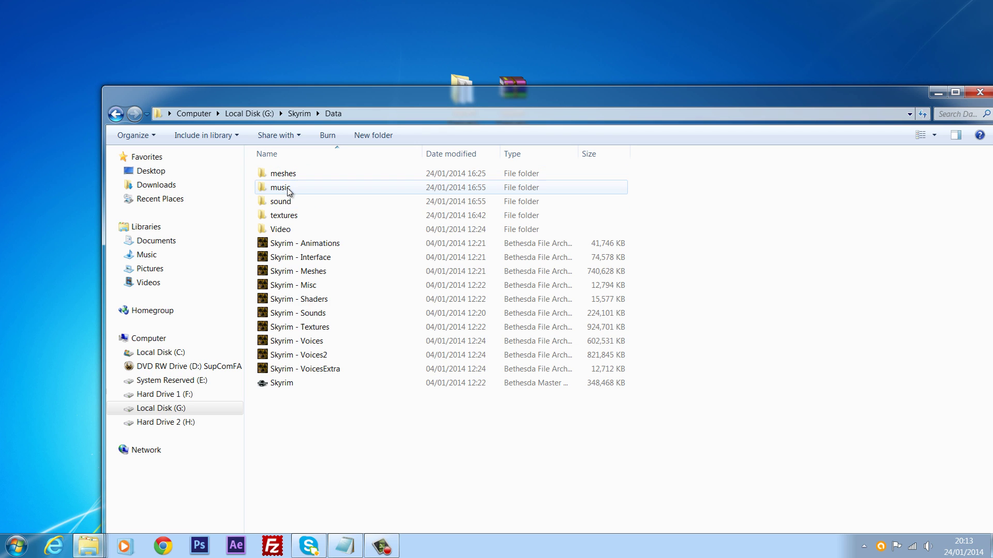
pyautogui.click(361, 214)
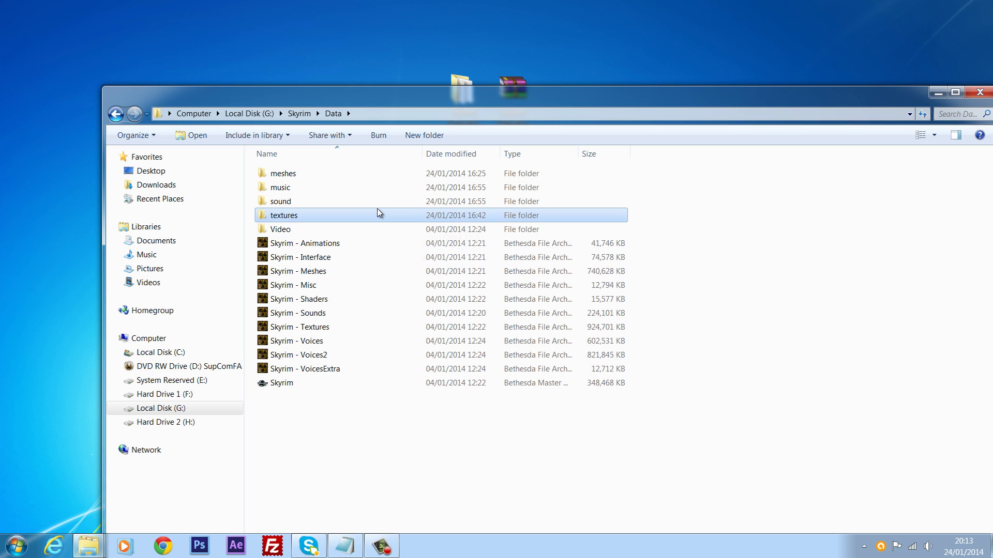
pyautogui.moveTo(376, 214)
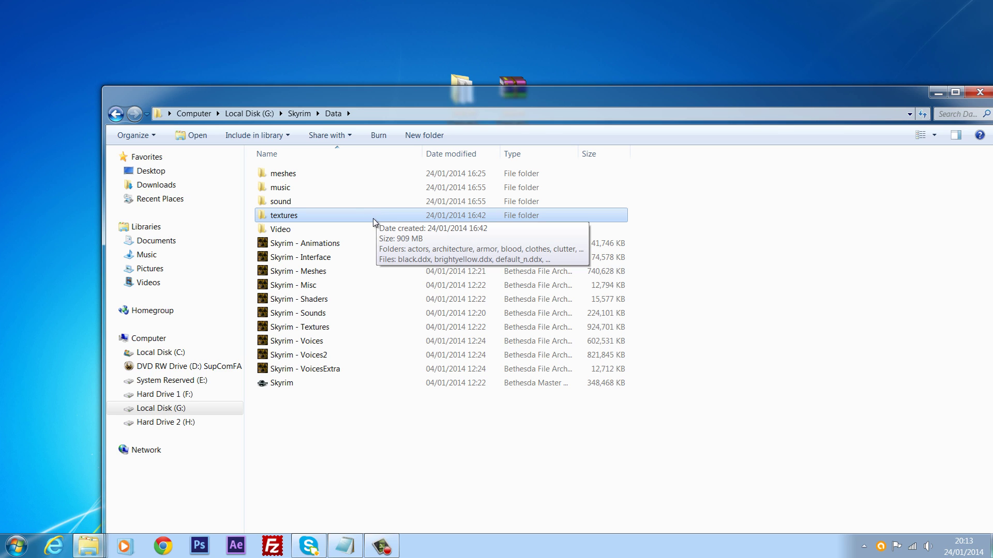
pyautogui.click(329, 176)
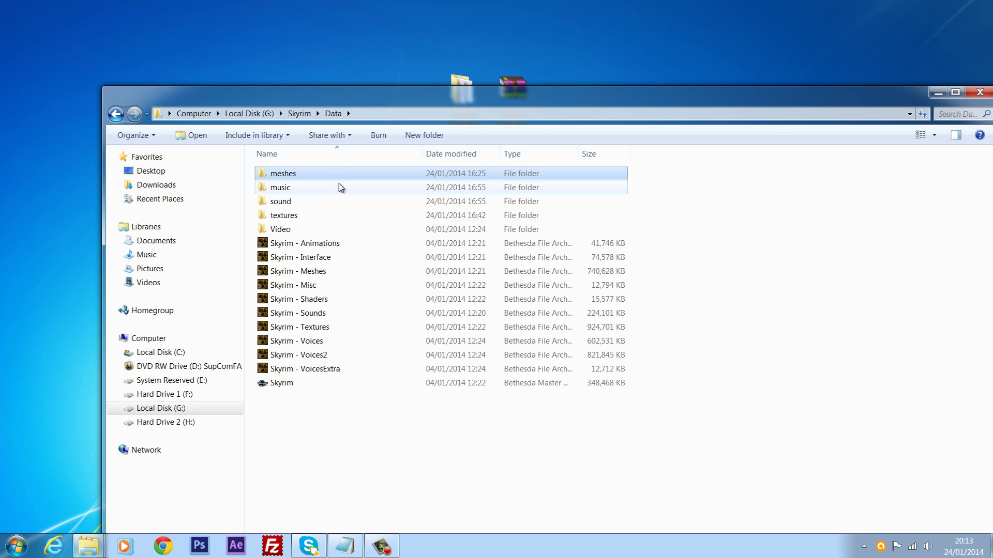
pyautogui.moveTo(340, 187)
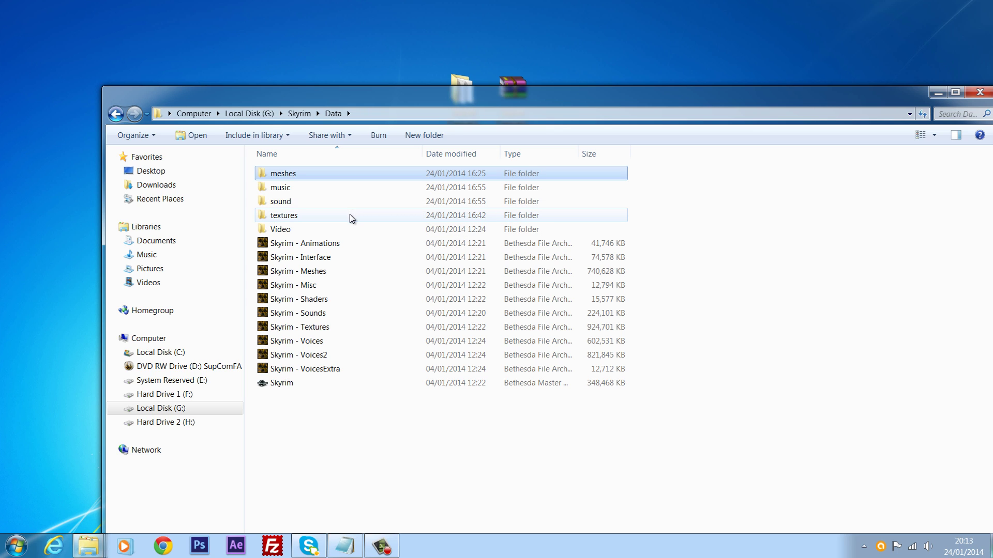
pyautogui.moveTo(350, 215)
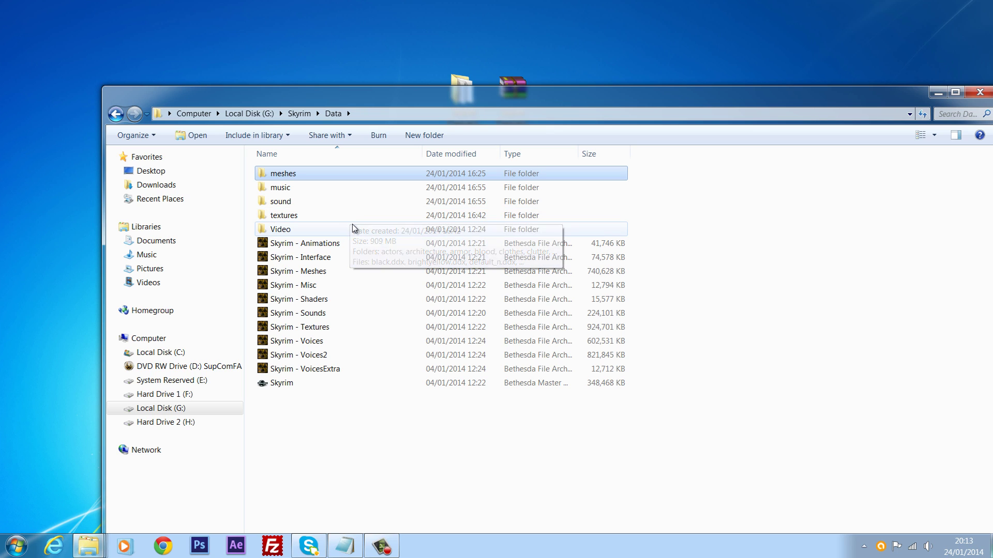
pyautogui.moveTo(355, 233)
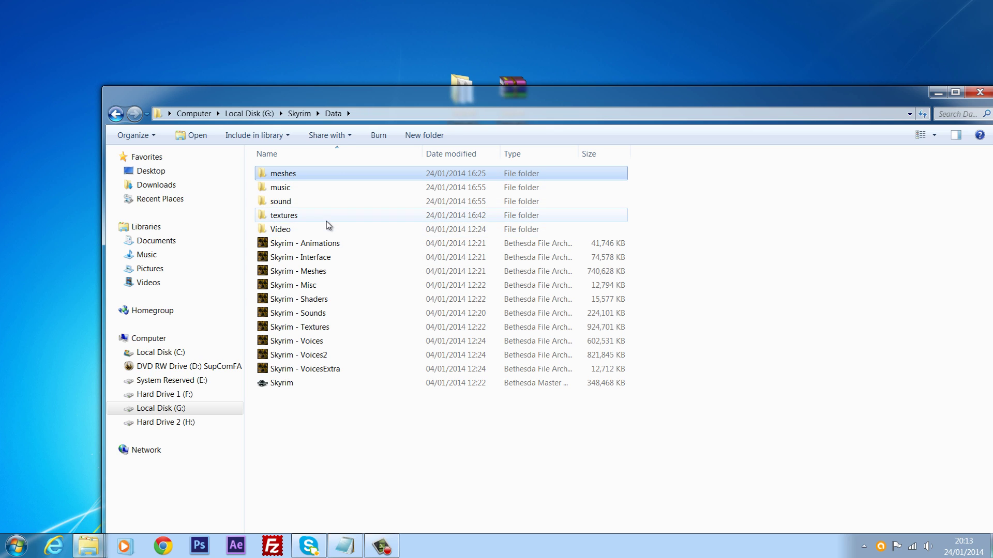
pyautogui.rightClick(327, 223)
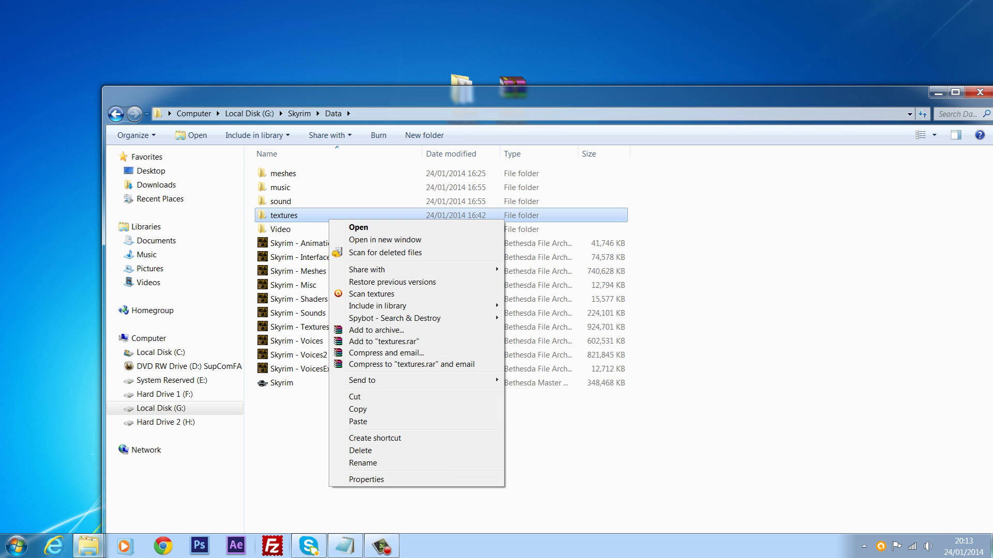
# - Launch Archive from the TESArchive folder and enable Textures, XBox 360 Archive and Embed File Names for the new archive
pyautogui.click(88, 546)
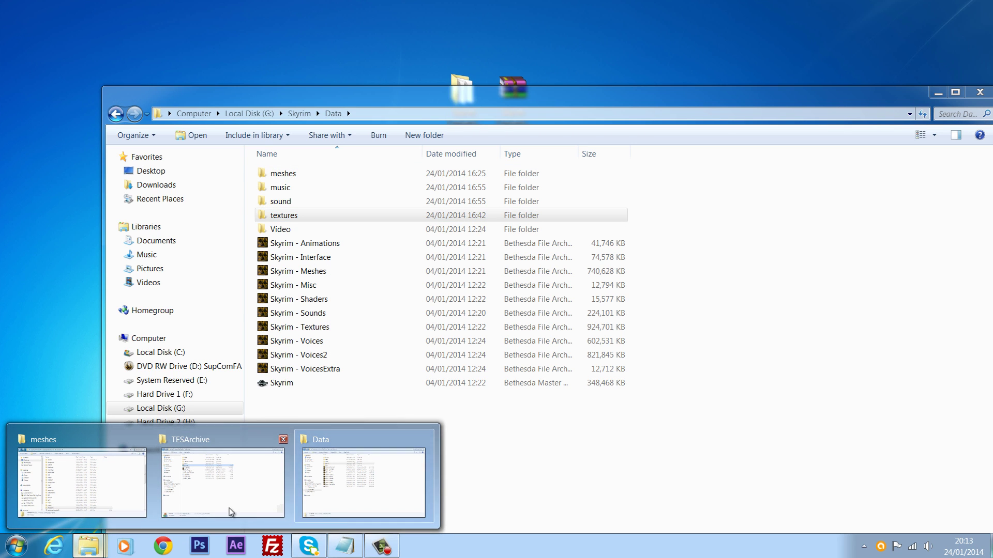
pyautogui.click(231, 512)
pyautogui.doubleClick(327, 279)
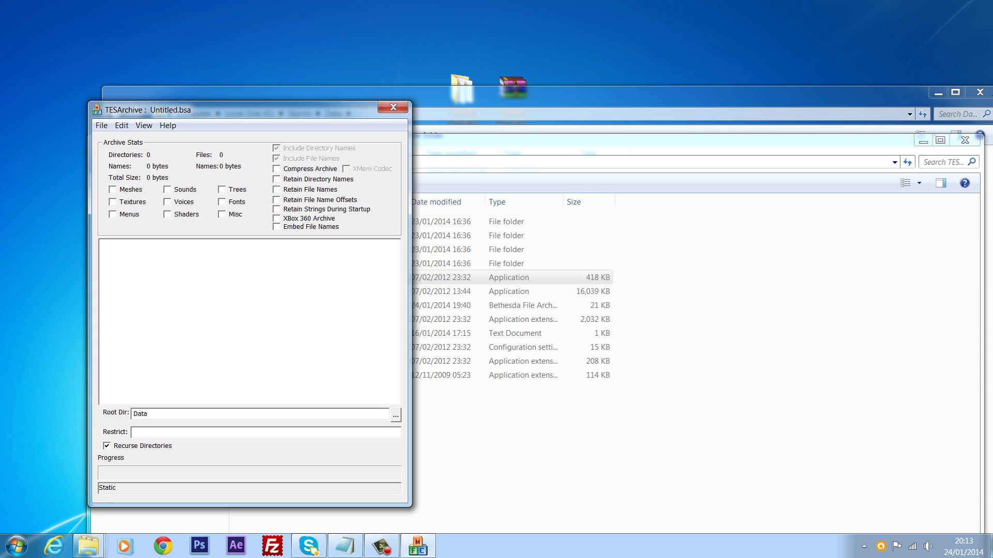
pyautogui.click(923, 140)
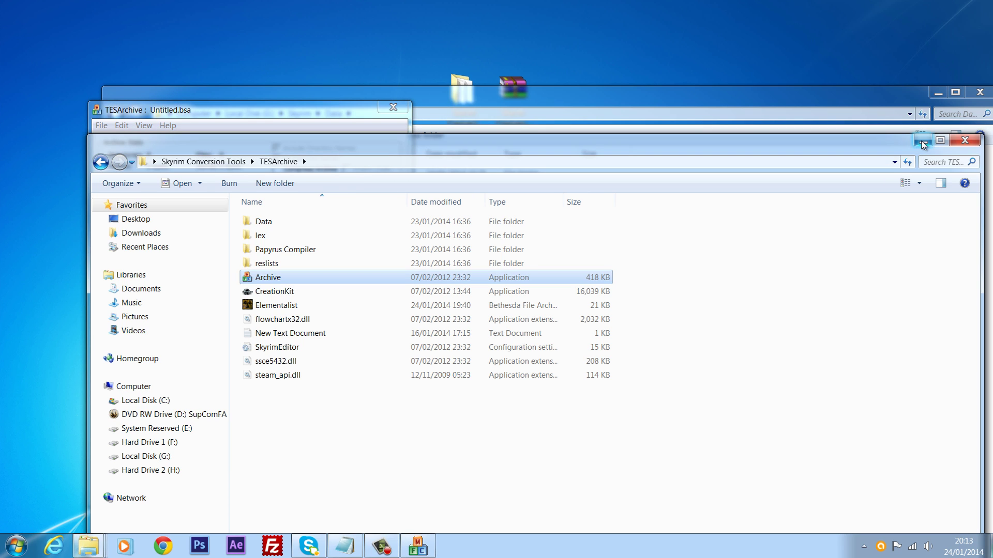
pyautogui.click(923, 140)
pyautogui.moveTo(299, 110); pyautogui.dragTo(695, 153)
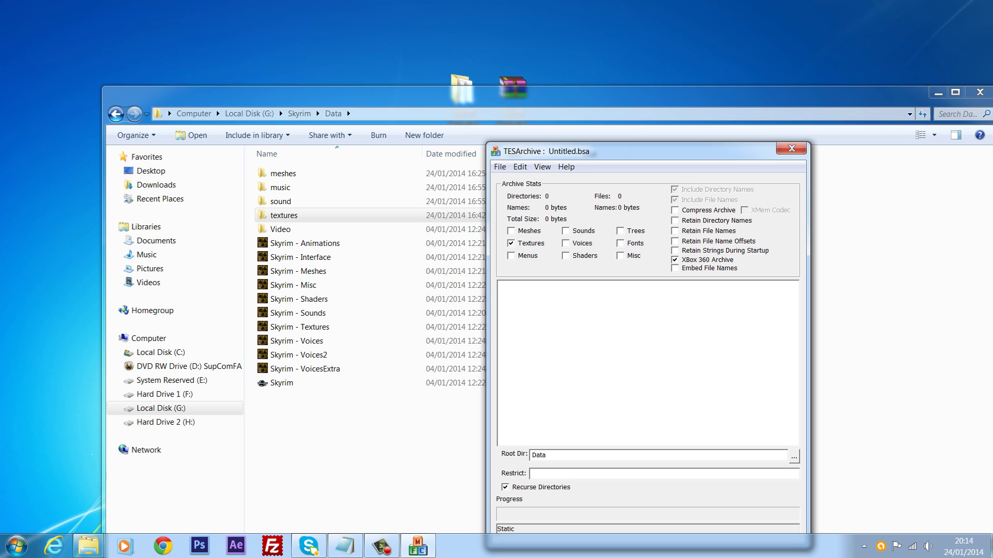
pyautogui.click(728, 269)
# - Add the textures directory from the Data folder of Skyrim on Local Disk (G:) to the new archive
pyautogui.click(520, 167)
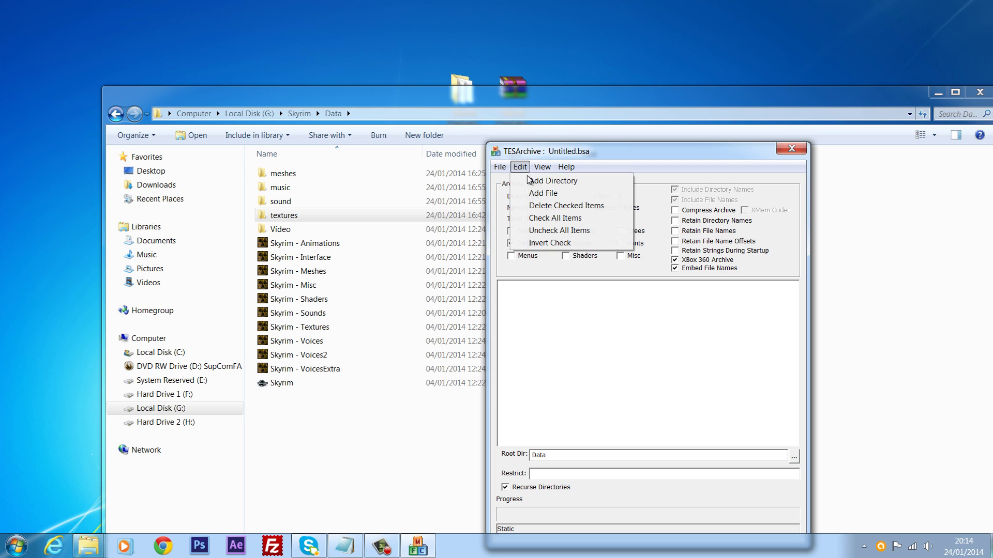
pyautogui.click(547, 182)
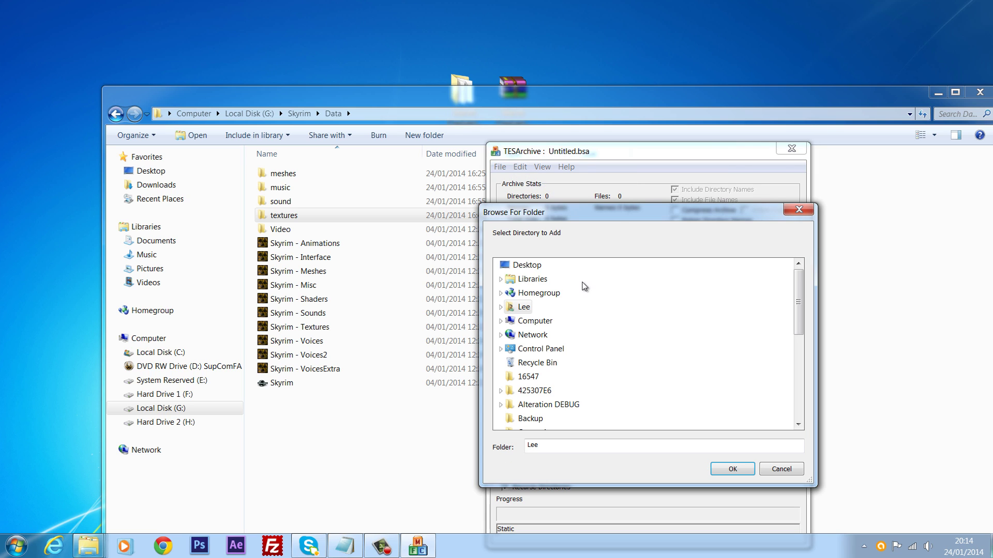
pyautogui.moveTo(800, 317); pyautogui.dragTo(798, 279)
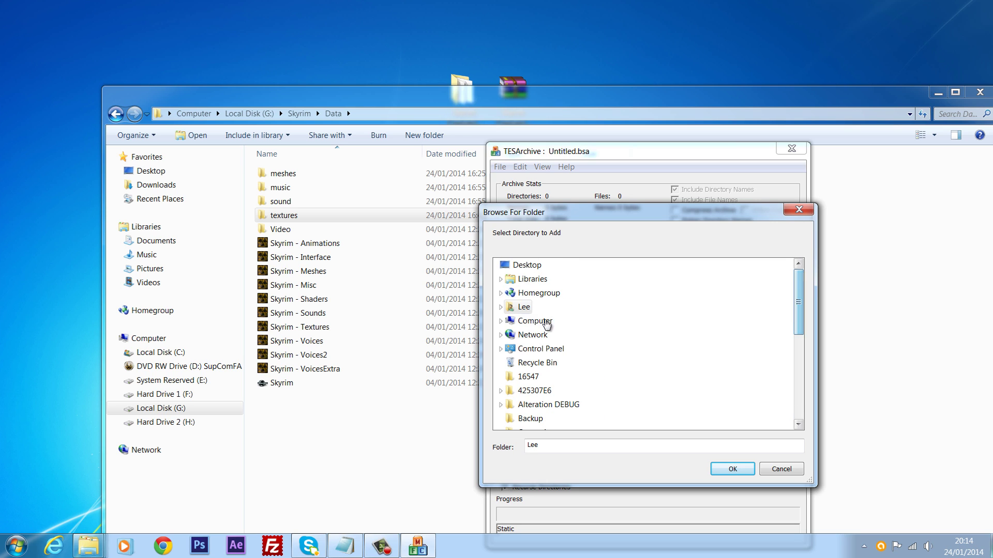
pyautogui.click(535, 321)
pyautogui.click(547, 391)
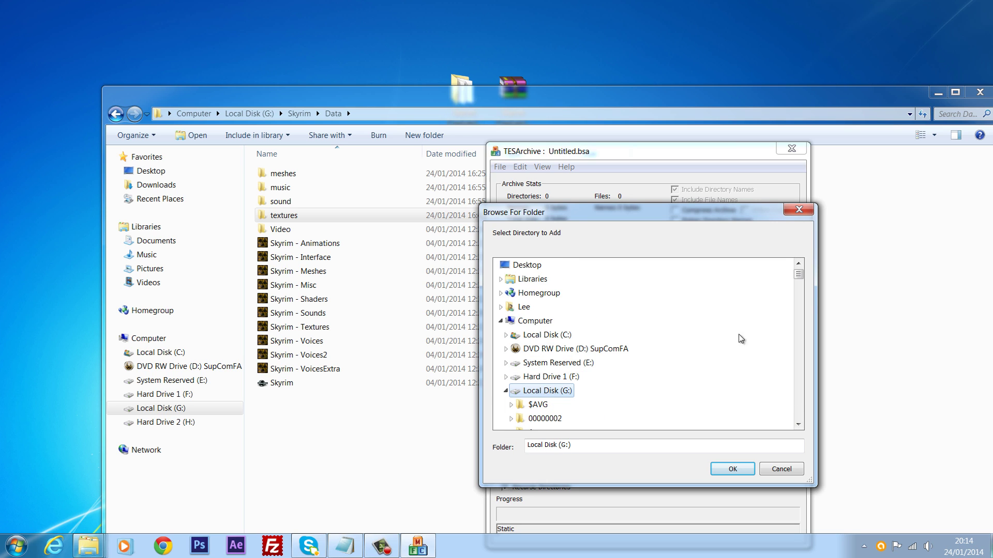
pyautogui.moveTo(799, 279); pyautogui.dragTo(799, 377)
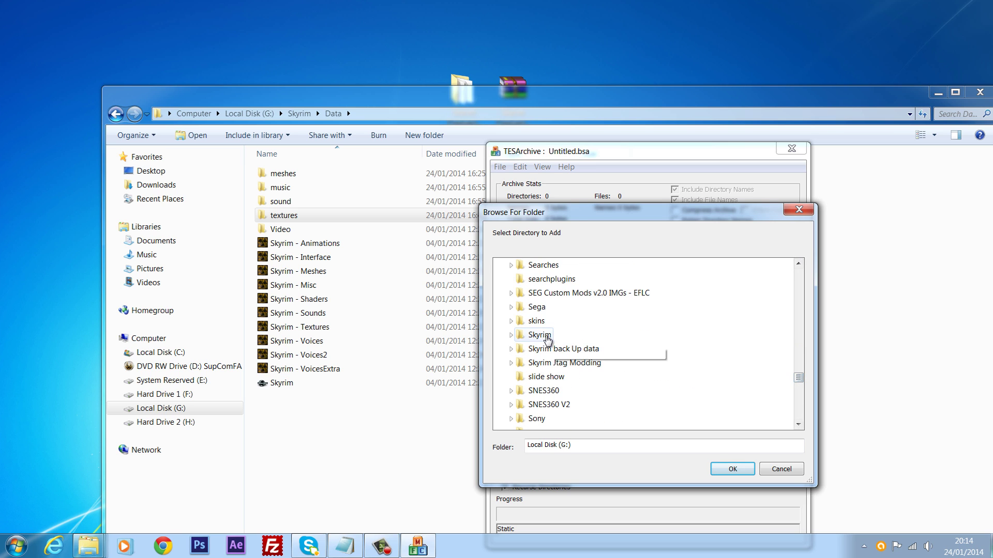
pyautogui.doubleClick(548, 339)
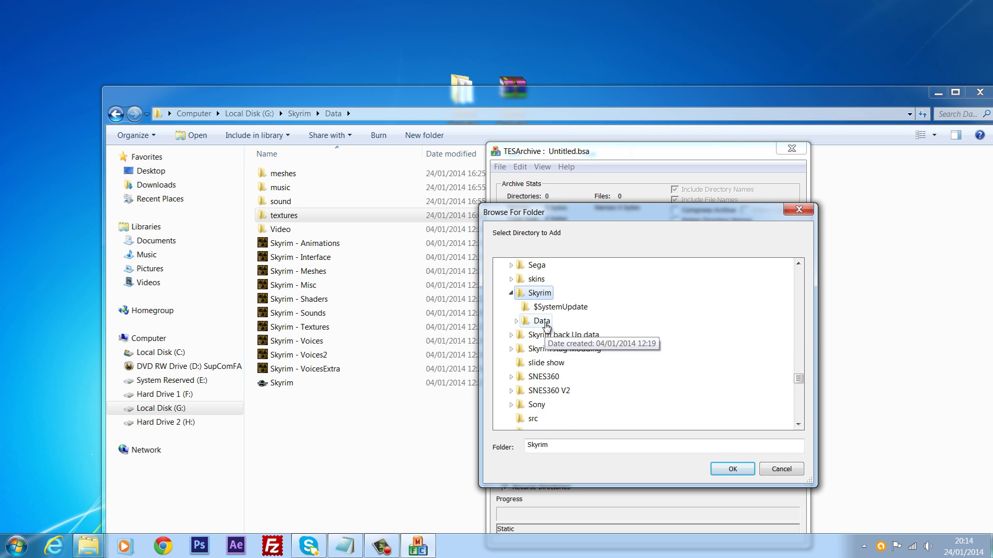
pyautogui.doubleClick(547, 326)
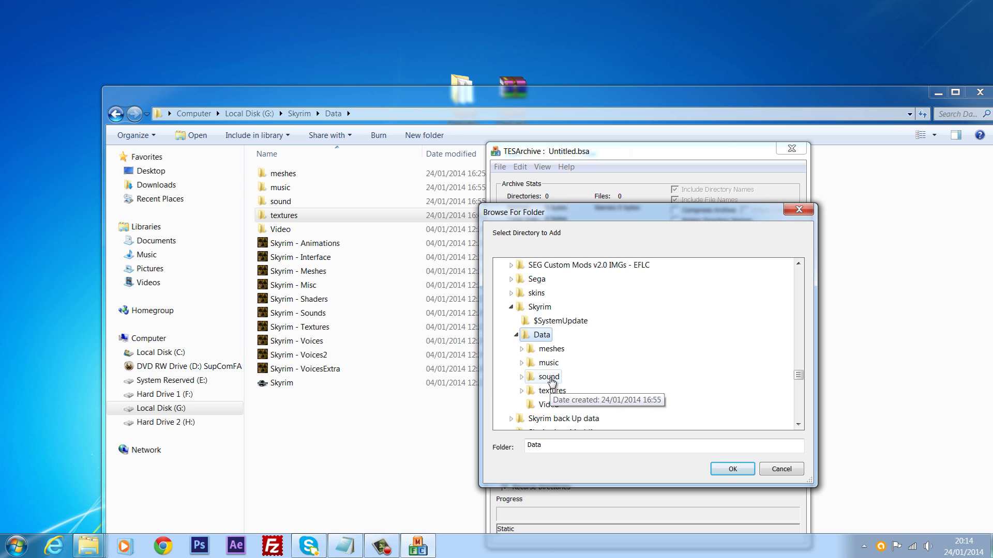
pyautogui.doubleClick(552, 391)
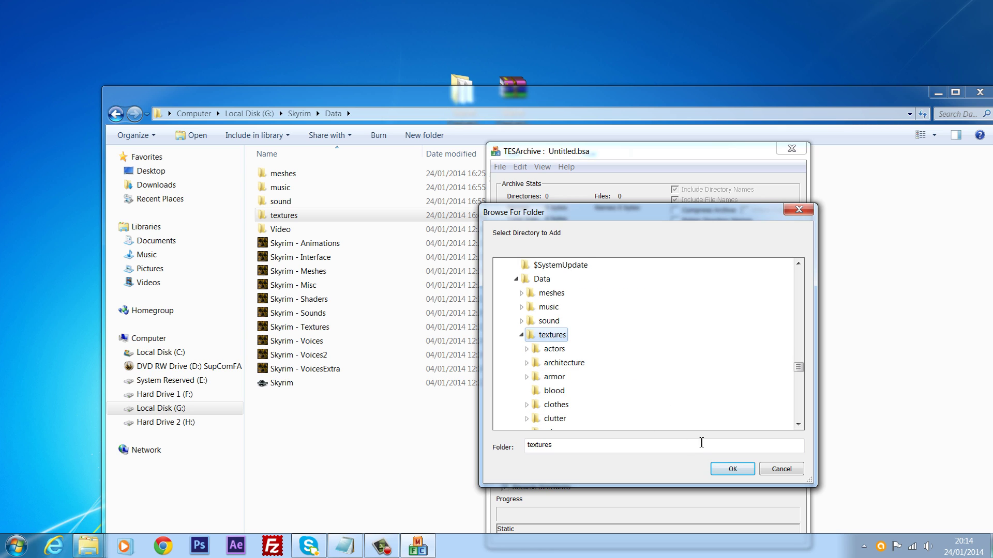
pyautogui.click(732, 469)
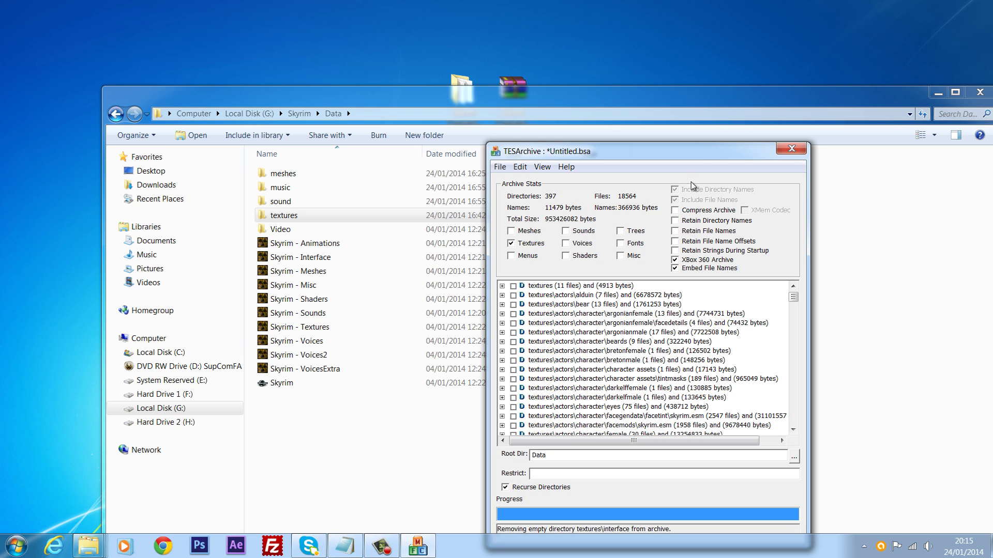
# - Start saving the new textures archive by opening the choice of its file destination
pyautogui.moveTo(694, 153); pyautogui.dragTo(637, 102)
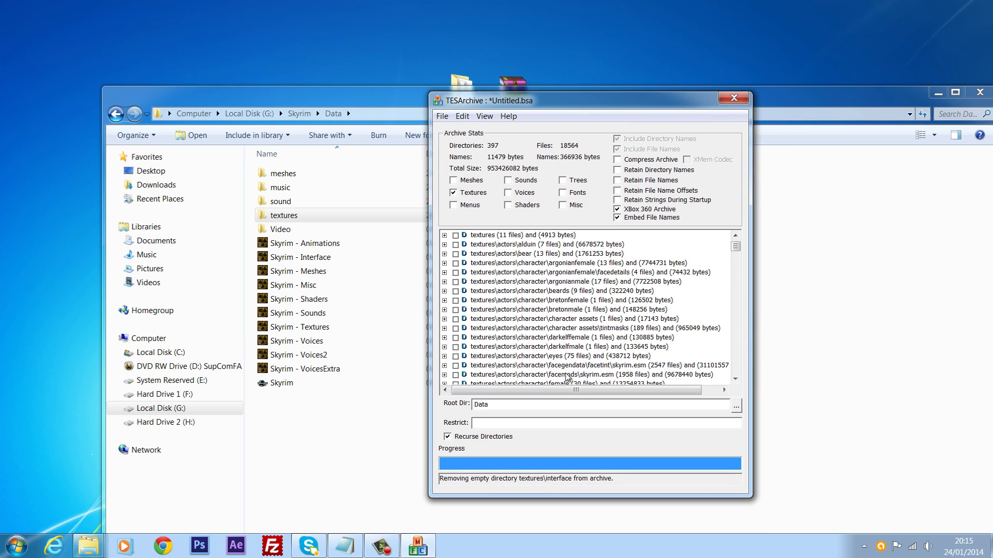
pyautogui.click(462, 117)
pyautogui.click(490, 167)
pyautogui.click(444, 117)
pyautogui.click(455, 168)
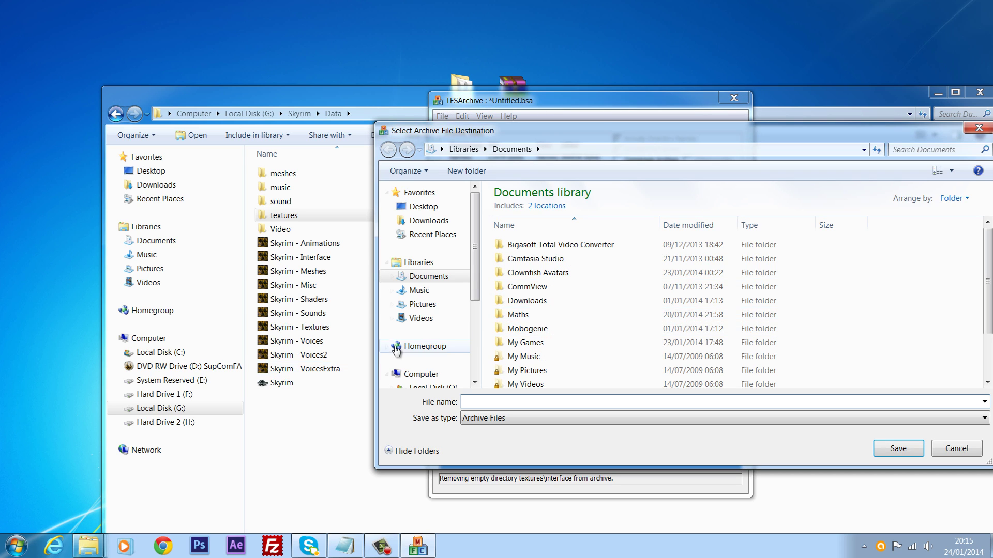
# - Delete the original Skyrim - Textures archive from the Data folder
pyautogui.click(326, 331)
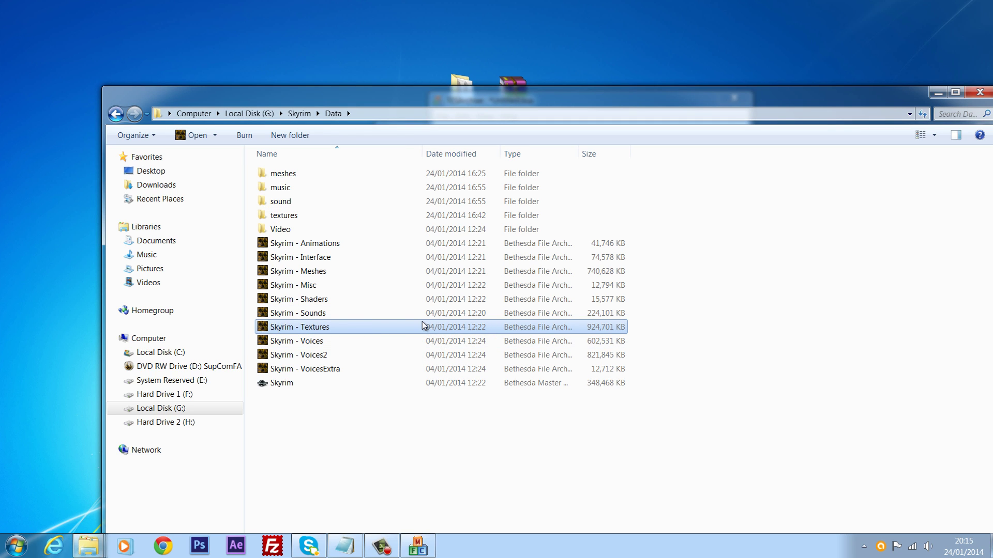
pyautogui.press('Delete')
pyautogui.press('Return')
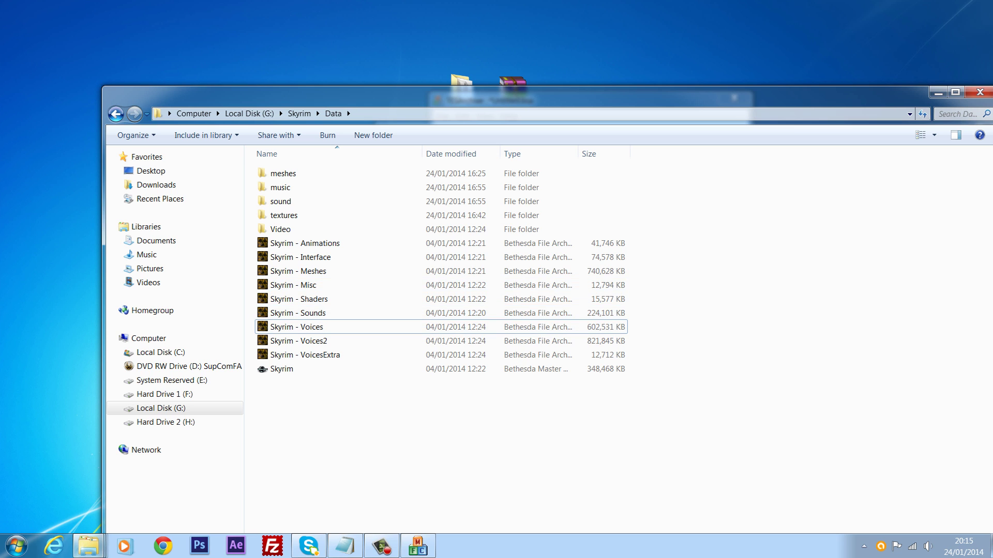
# - Save the new archive in TESArchive under the name Skyrim - Textures in Skyrim's Data folder
pyautogui.click(418, 546)
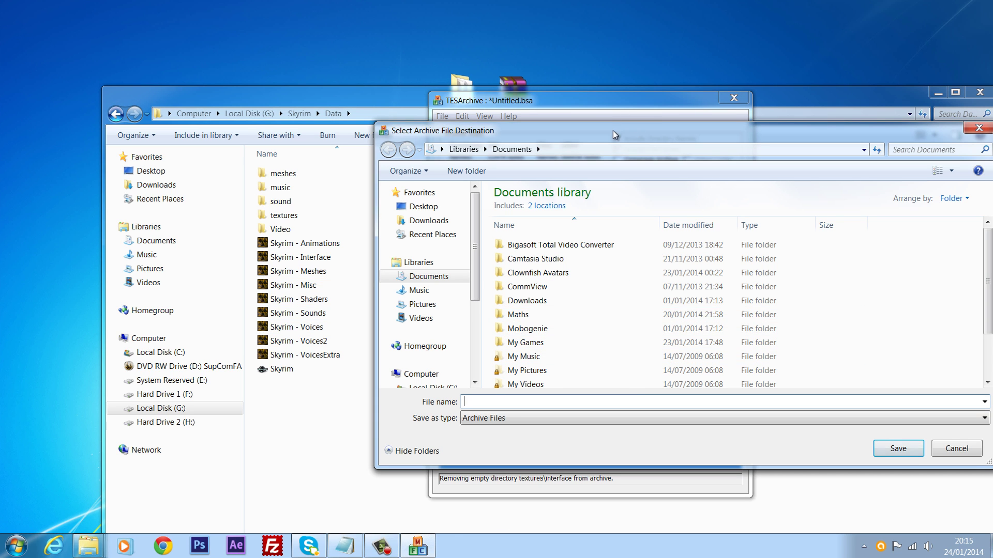
pyautogui.moveTo(613, 130); pyautogui.dragTo(638, 159)
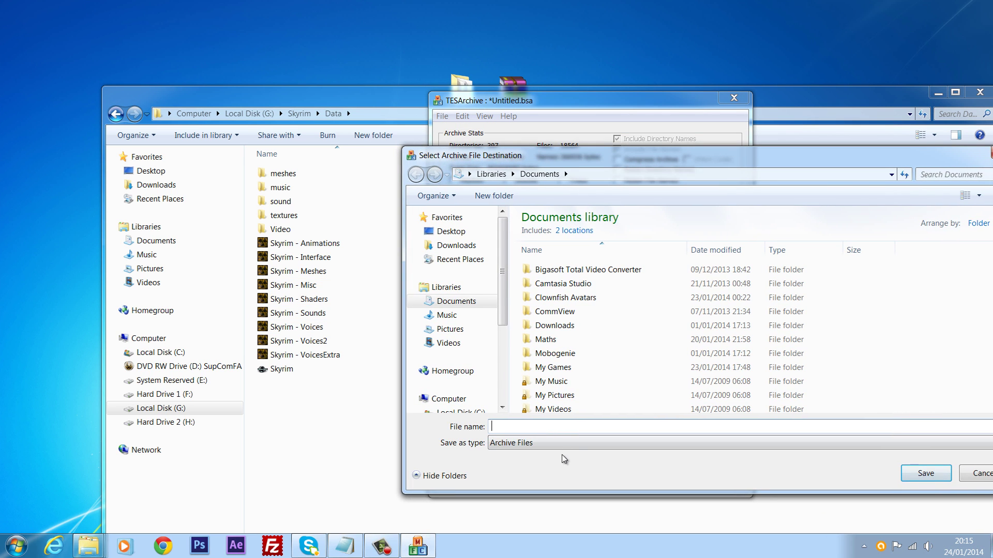
pyautogui.write('Skyrim - Textures')
pyautogui.press('Return')
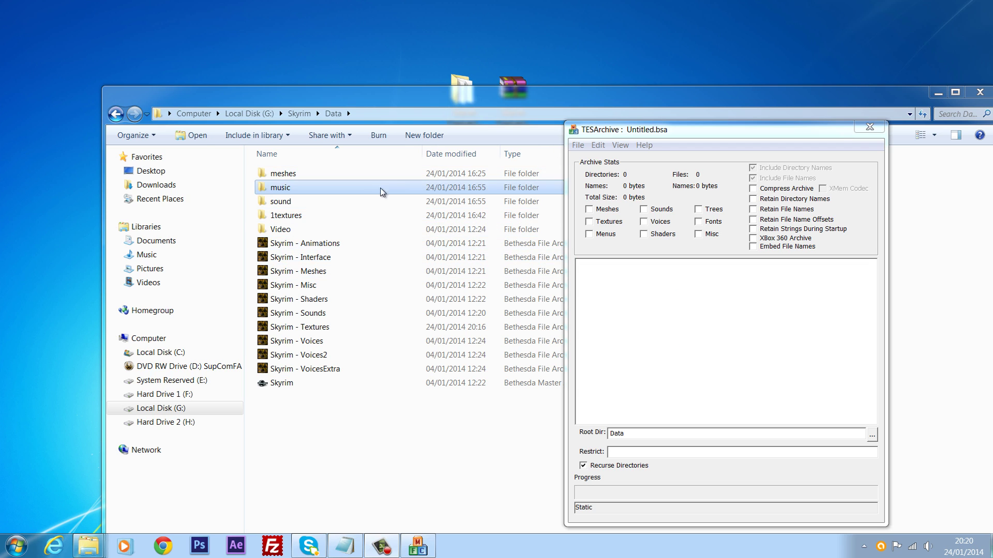
# - Open the rebuilt Skyrim - Textures archive in BSA Browser, examine its textures and weapons folders, and close it
pyautogui.click(354, 329)
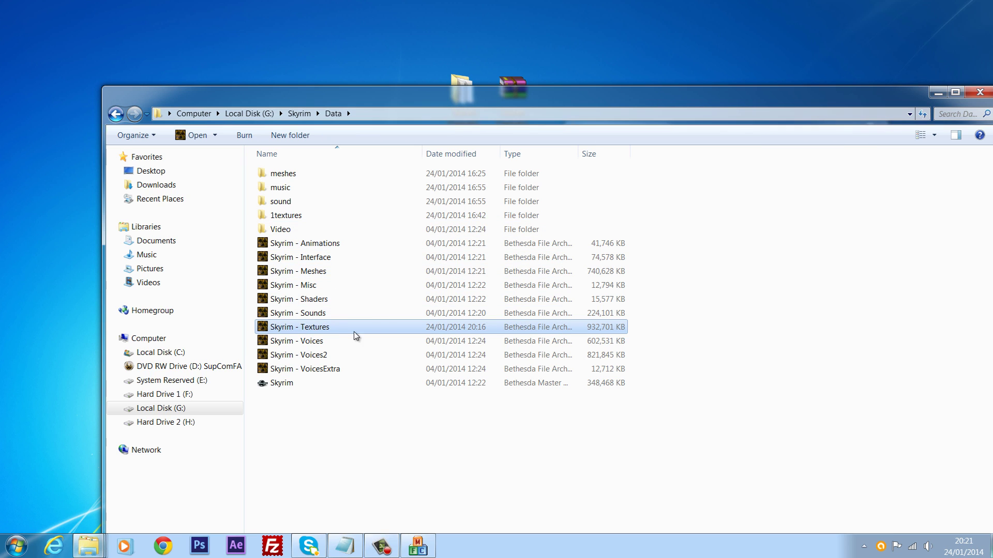
pyautogui.doubleClick(321, 330)
pyautogui.click(549, 306)
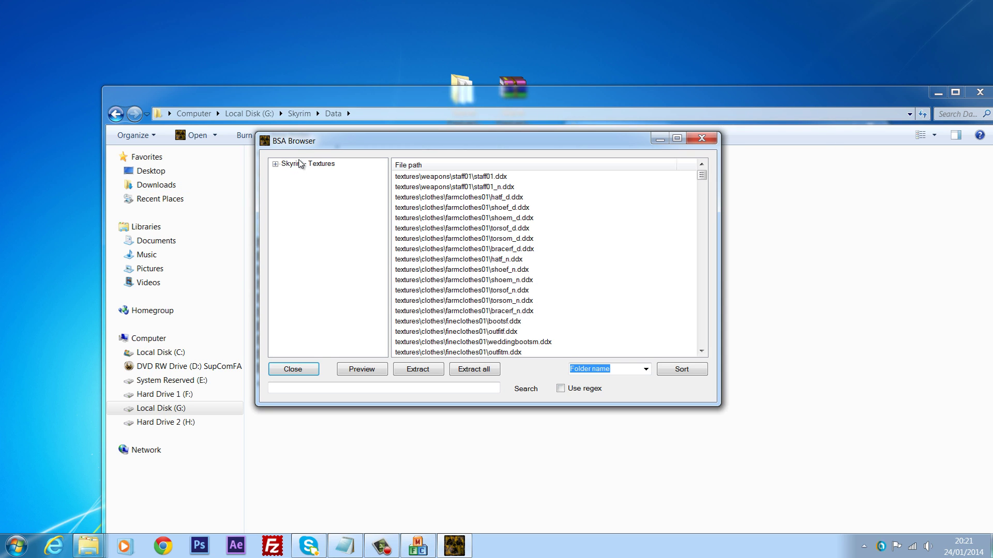
pyautogui.click(275, 163)
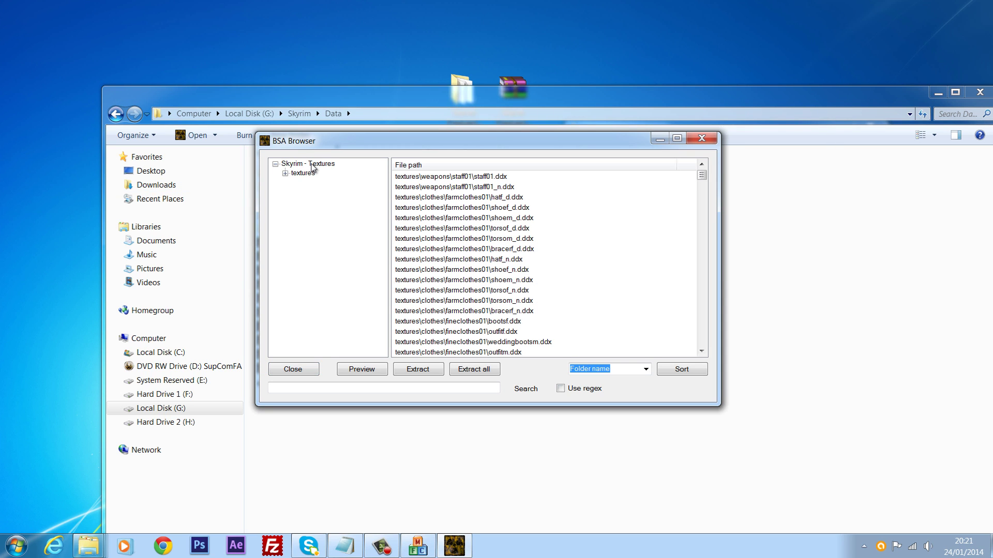
pyautogui.click(285, 173)
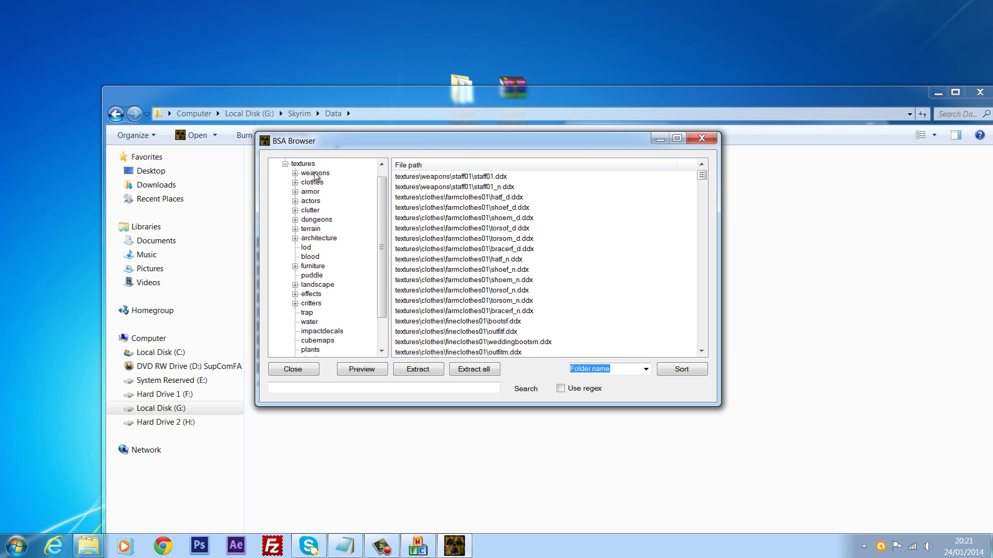
pyautogui.click(296, 174)
pyautogui.moveTo(385, 207); pyautogui.dragTo(390, 306)
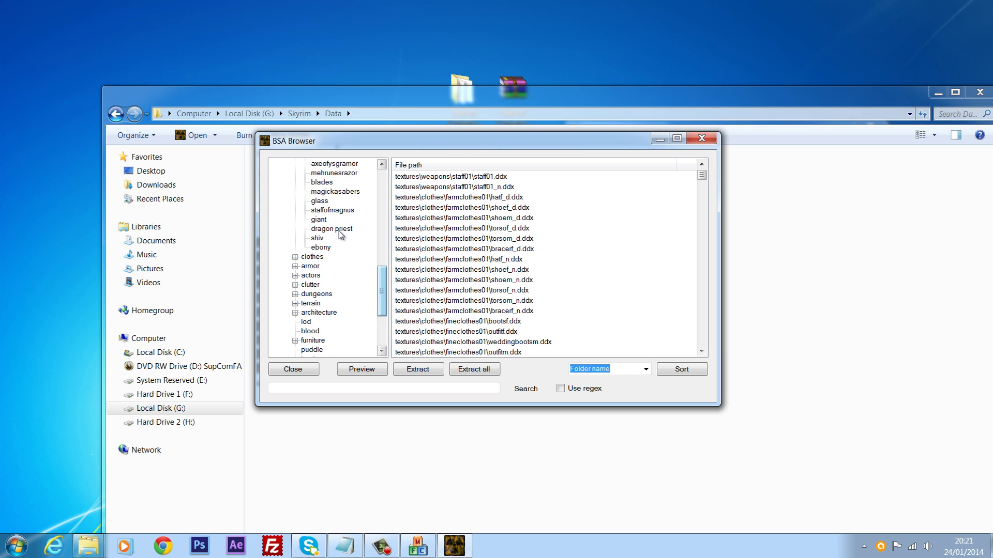
pyautogui.click(351, 192)
pyautogui.click(702, 136)
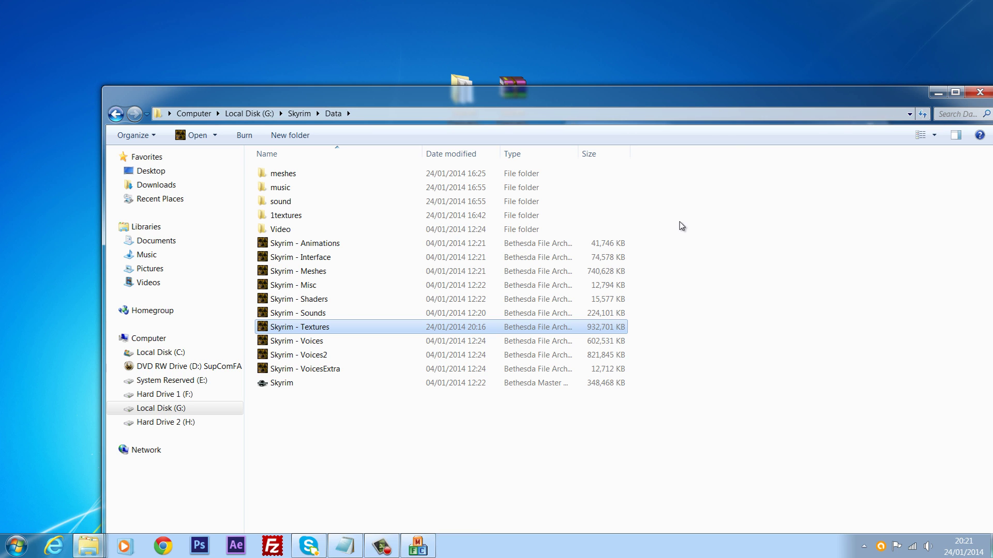
pyautogui.click(278, 215)
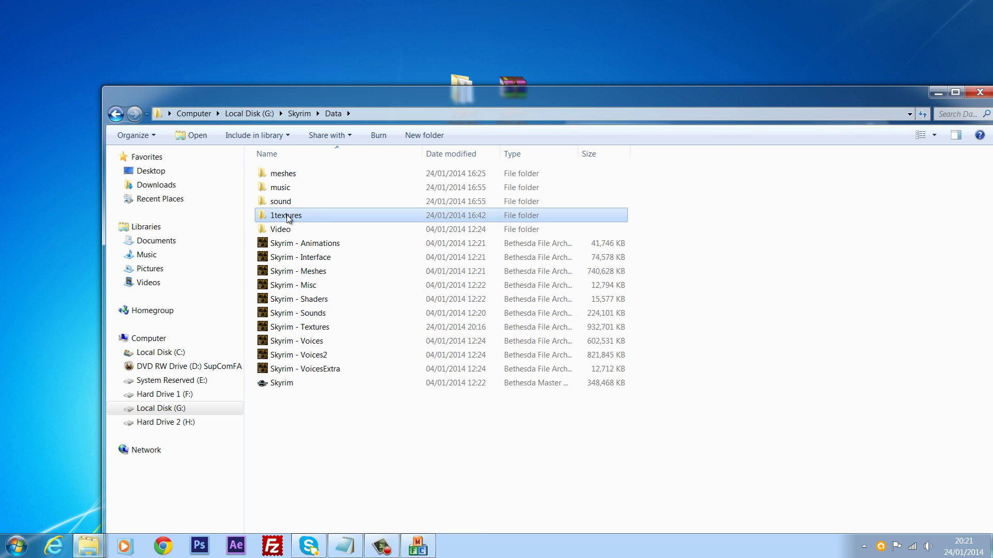
pyautogui.rightClick(272, 215)
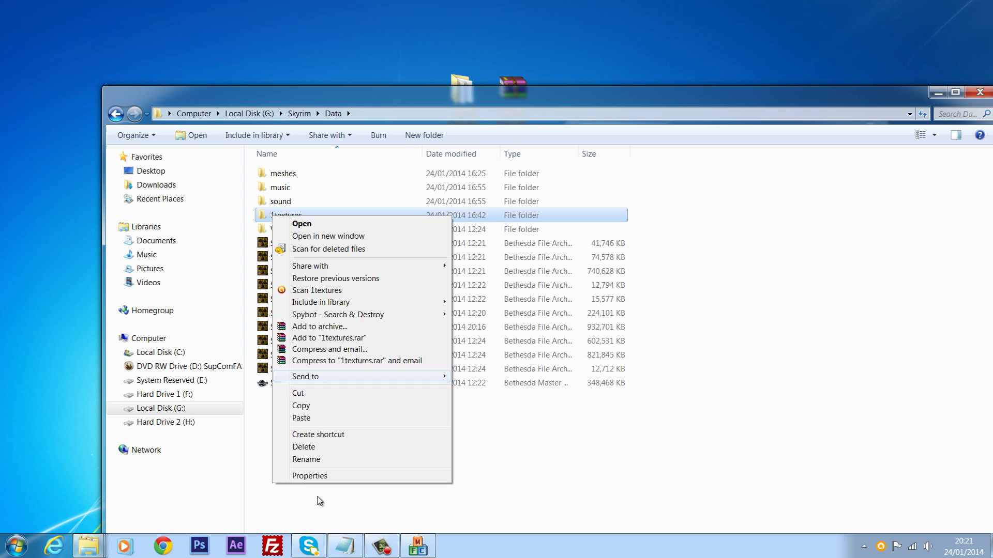
pyautogui.click(645, 520)
pyautogui.click(270, 215)
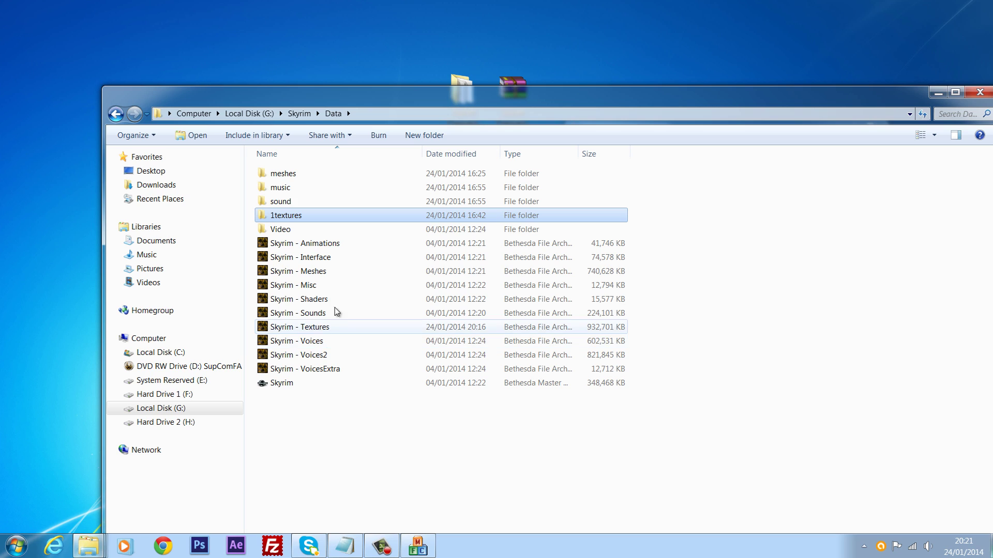
pyautogui.click(284, 189)
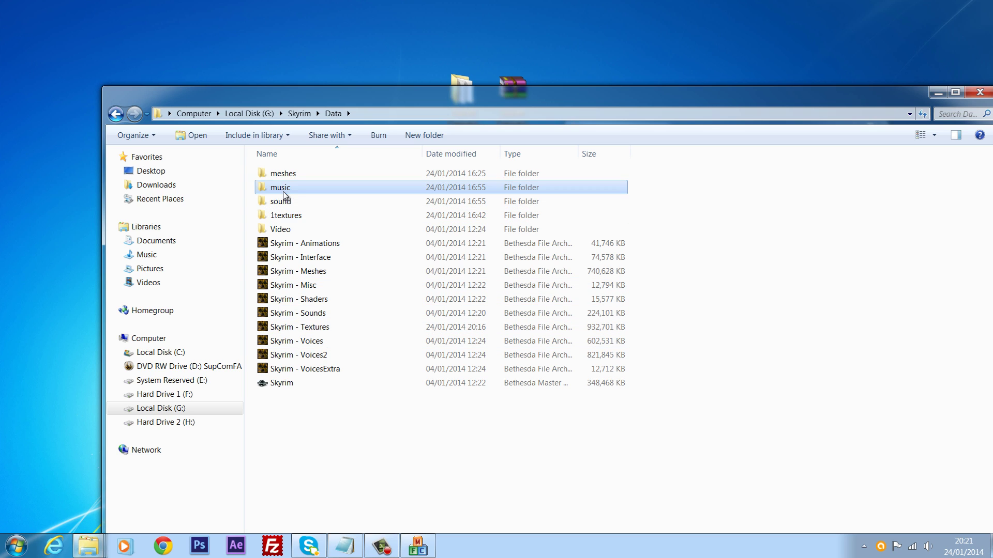
pyautogui.click(297, 175)
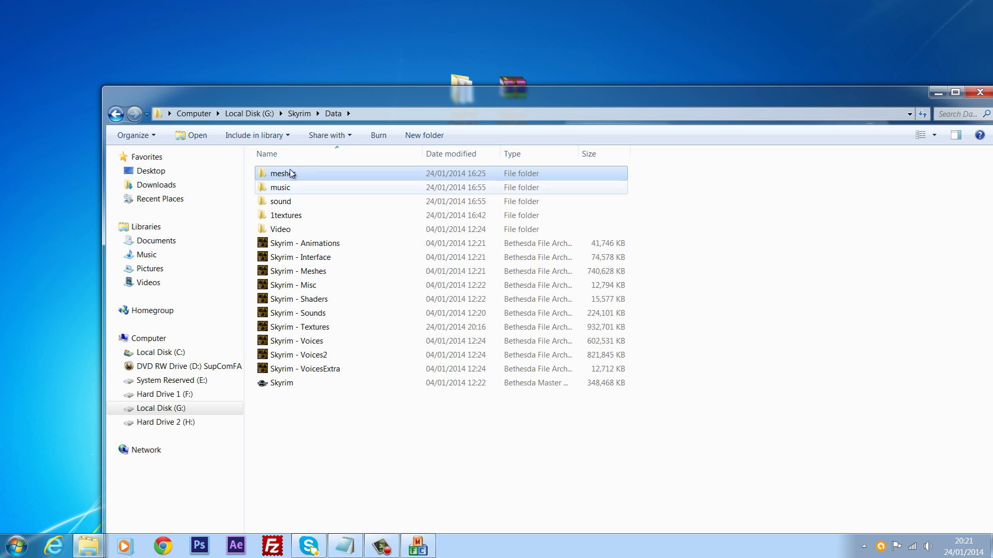
pyautogui.click(312, 190)
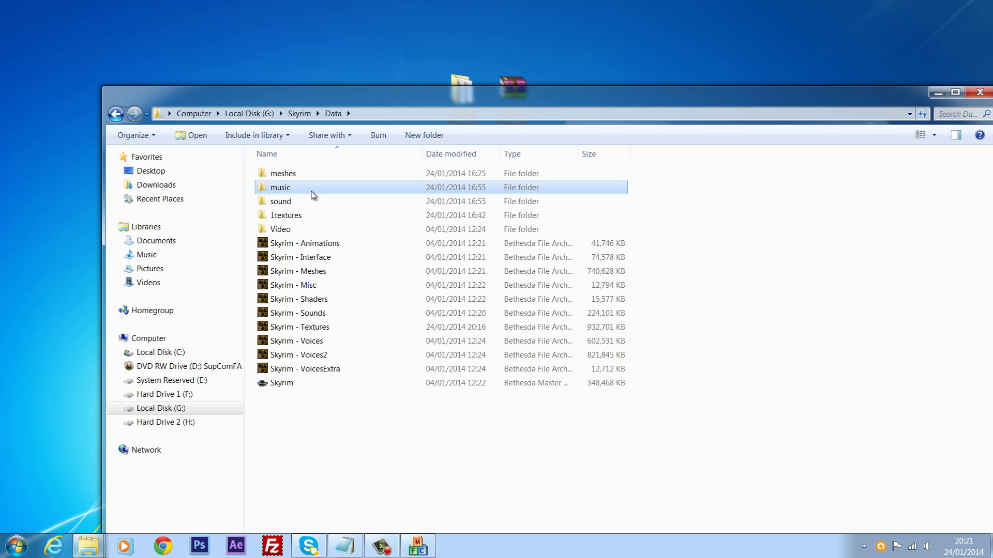
pyautogui.click(306, 202)
# - Bring up the TESArchive folder window and go up to the Skyrim Conversion Tools folder
pyautogui.click(414, 549)
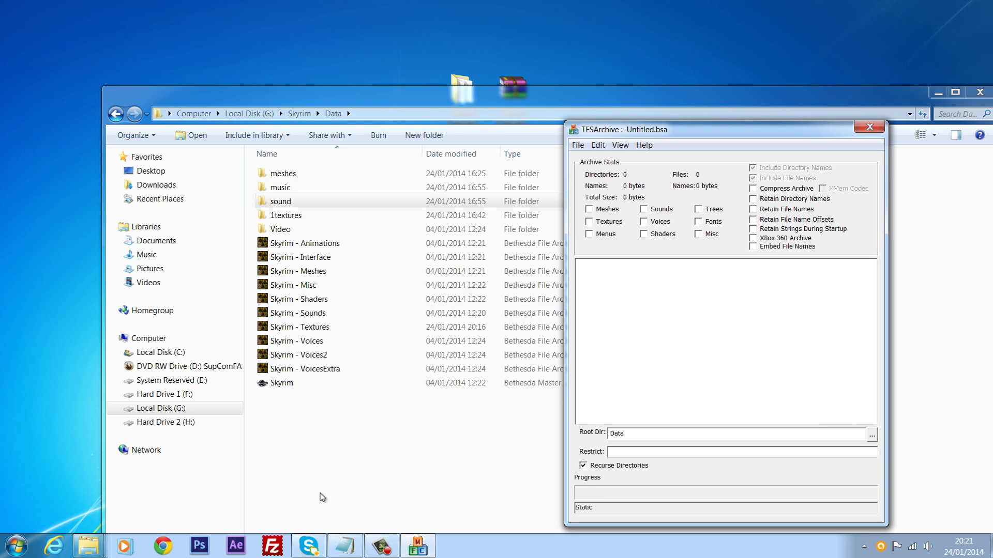
pyautogui.click(88, 545)
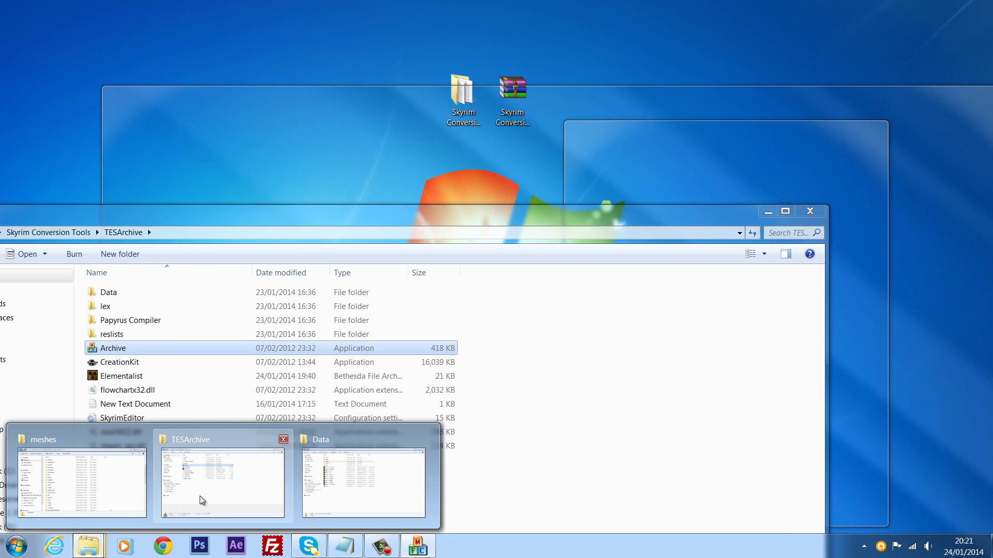
pyautogui.click(200, 496)
pyautogui.moveTo(77, 211); pyautogui.dragTo(216, 207)
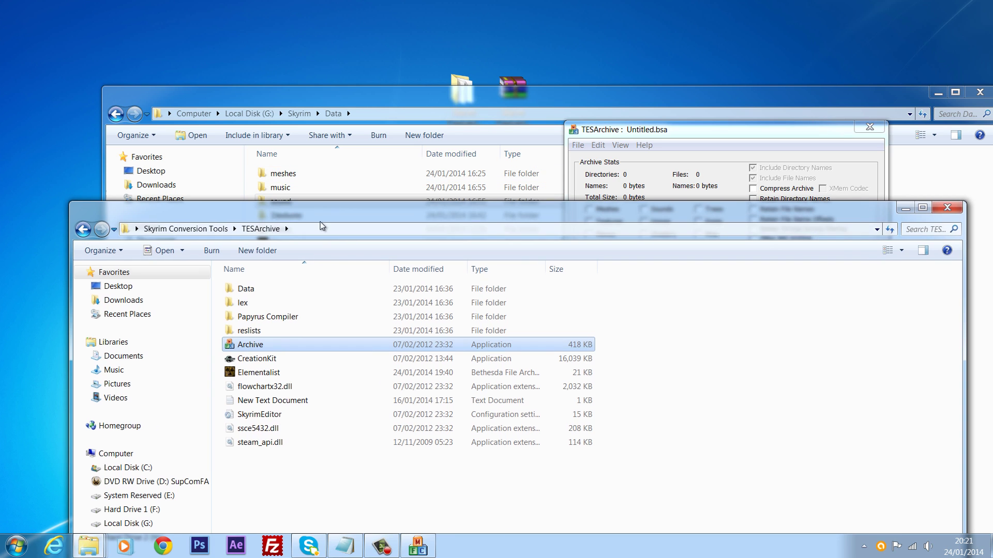
pyautogui.click(213, 228)
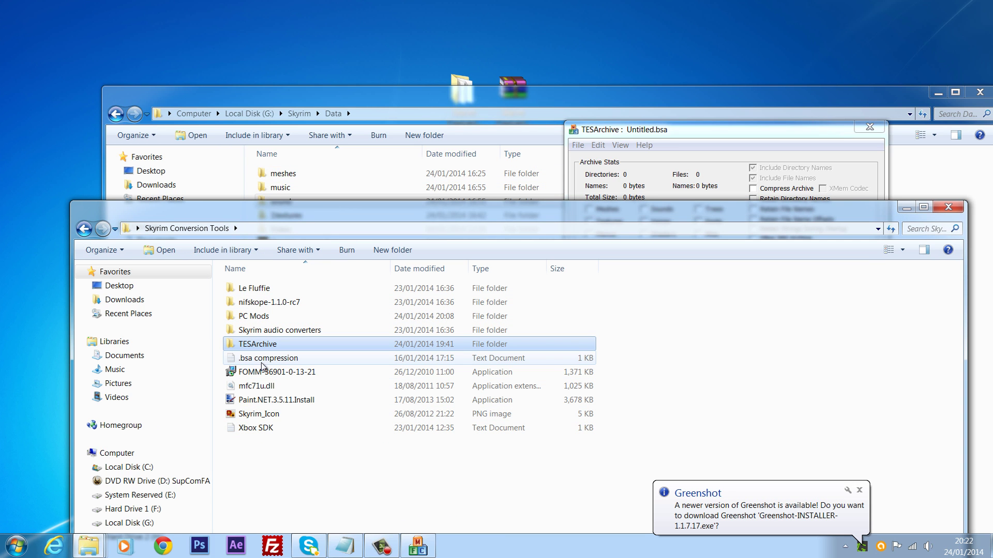
# - Switch to the .bsa compression notes in Notepad and maximize them to examine the options for each archive
pyautogui.click(349, 546)
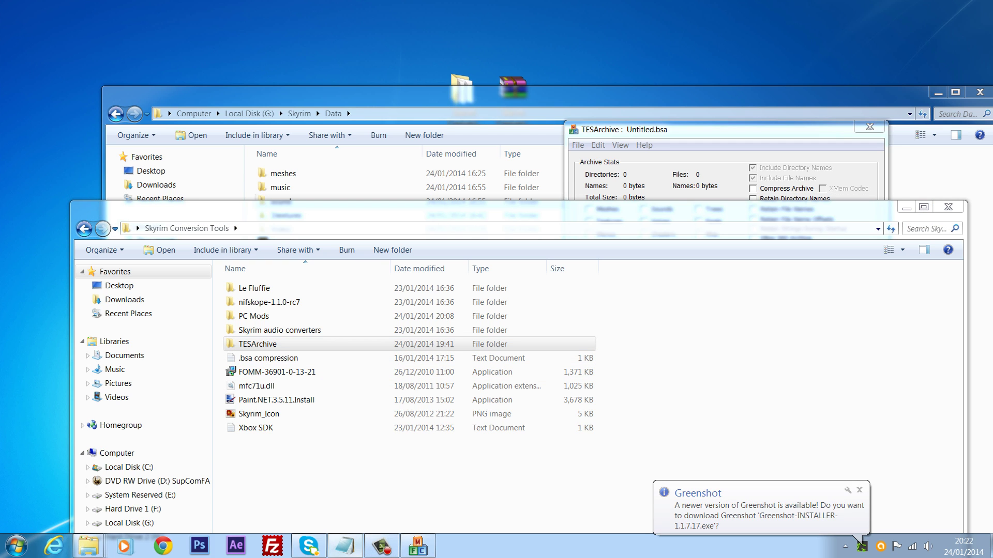
pyautogui.moveTo(708, 95); pyautogui.dragTo(551, 179)
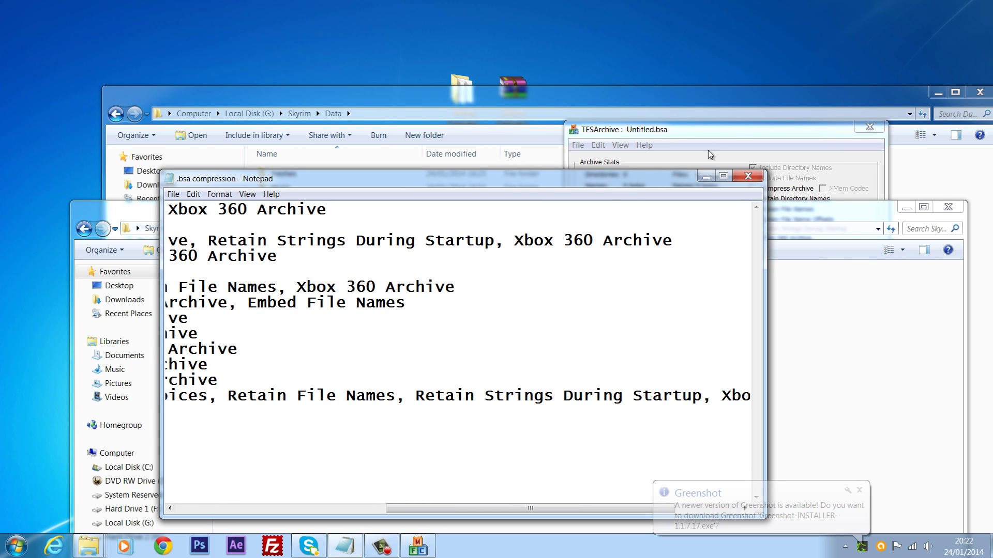
pyautogui.click(724, 176)
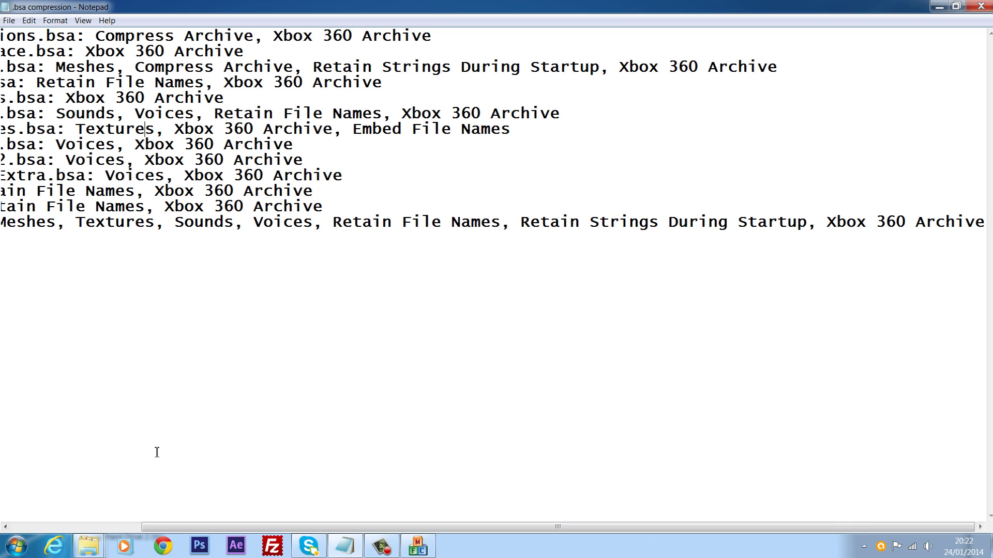
# - Examine the options listed for Skyrim - Sounds.bsa in the notes, and minimize Notepad and the Skyrim Conversion Tools window
pyautogui.moveTo(219, 526); pyautogui.dragTo(91, 525)
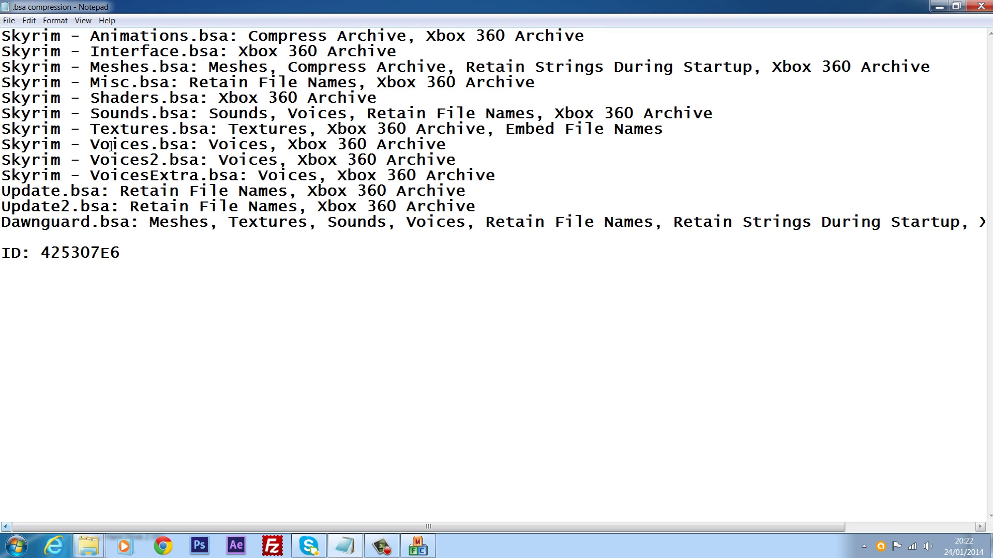
pyautogui.moveTo(80, 116); pyautogui.dragTo(718, 115)
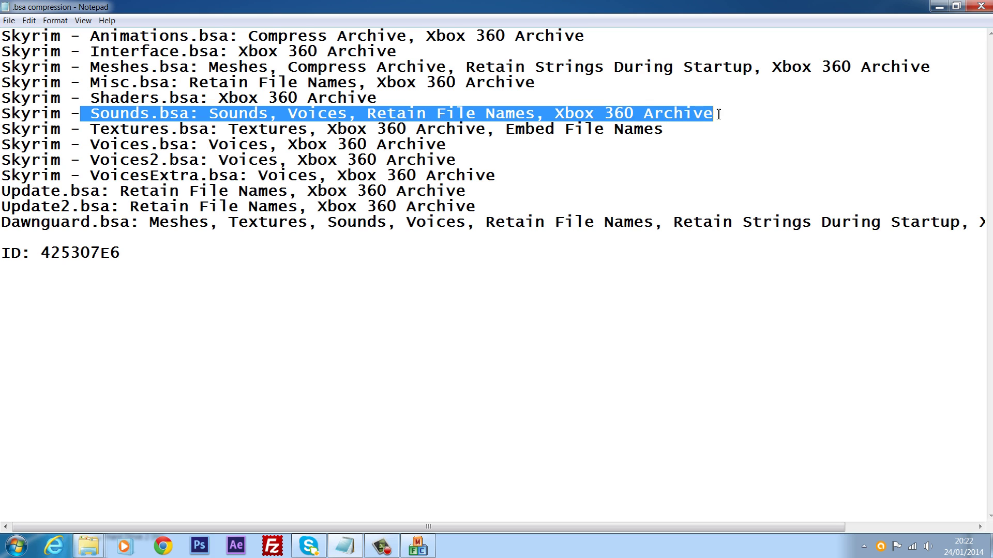
pyautogui.click(939, 6)
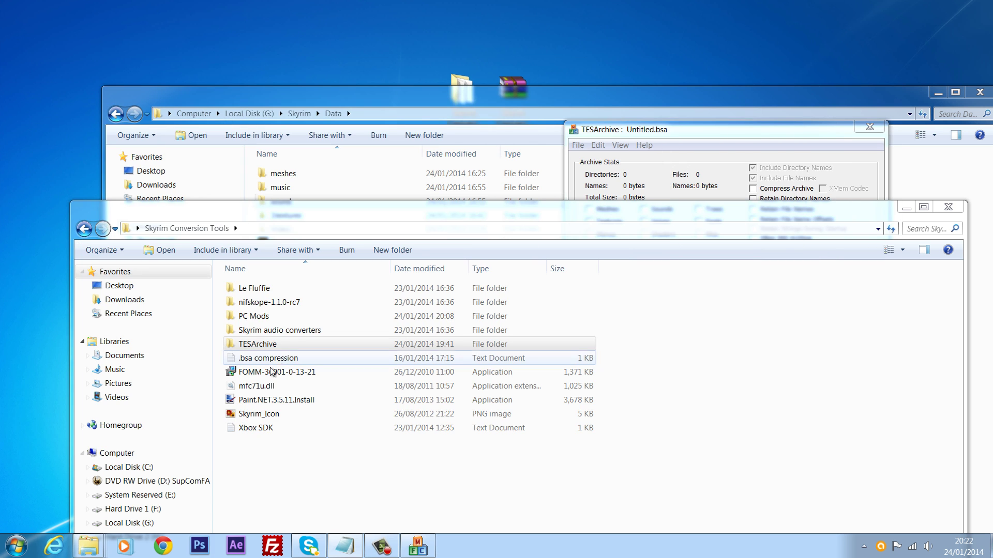
pyautogui.click(907, 208)
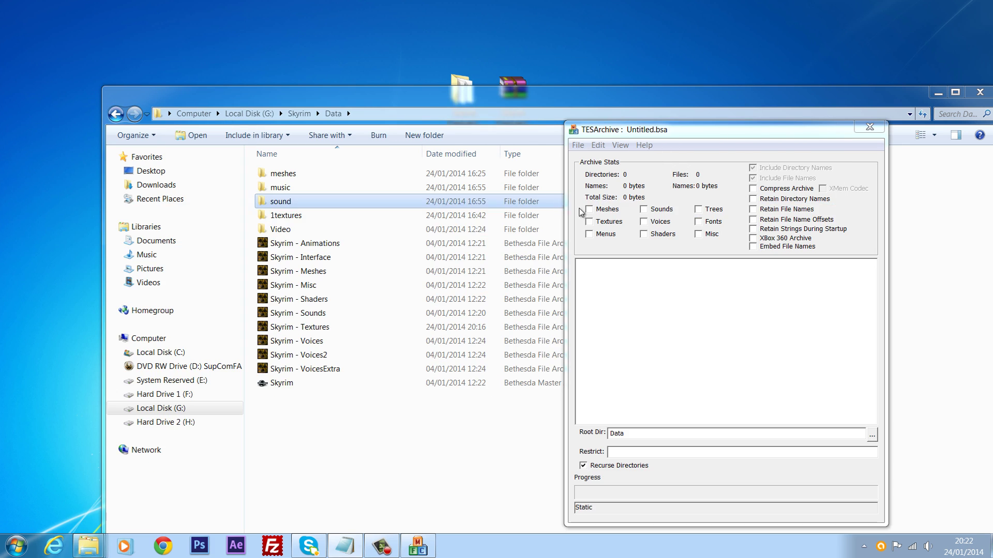
# - Enable Sounds, Voices, Retain File Names and XBox 360 Archive for the new archive in TESArchive
pyautogui.click(662, 210)
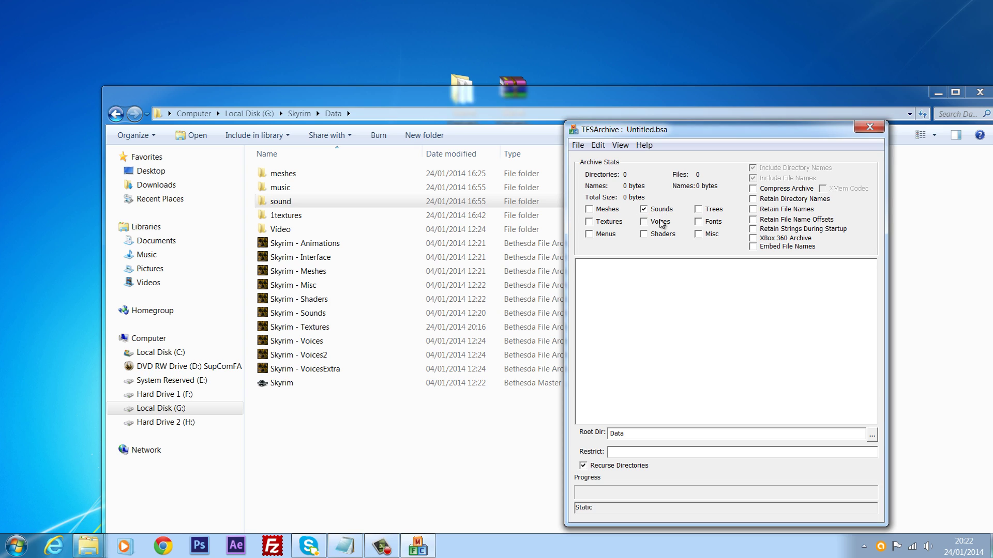
pyautogui.click(780, 210)
pyautogui.click(778, 239)
# - Add the sound and music directories from Skyrim's Data folder to the archive
pyautogui.click(601, 146)
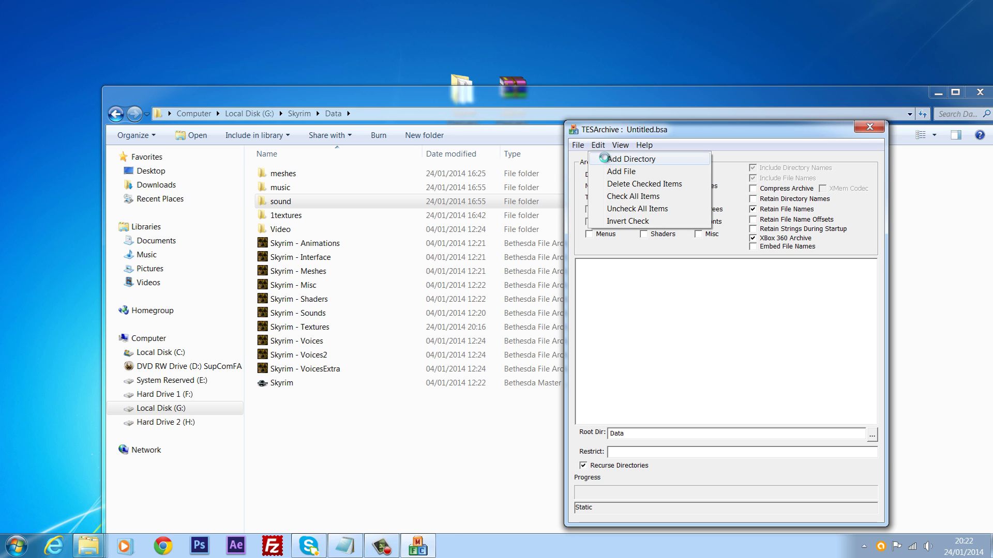
pyautogui.click(610, 159)
pyautogui.moveTo(879, 277); pyautogui.dragTo(877, 358)
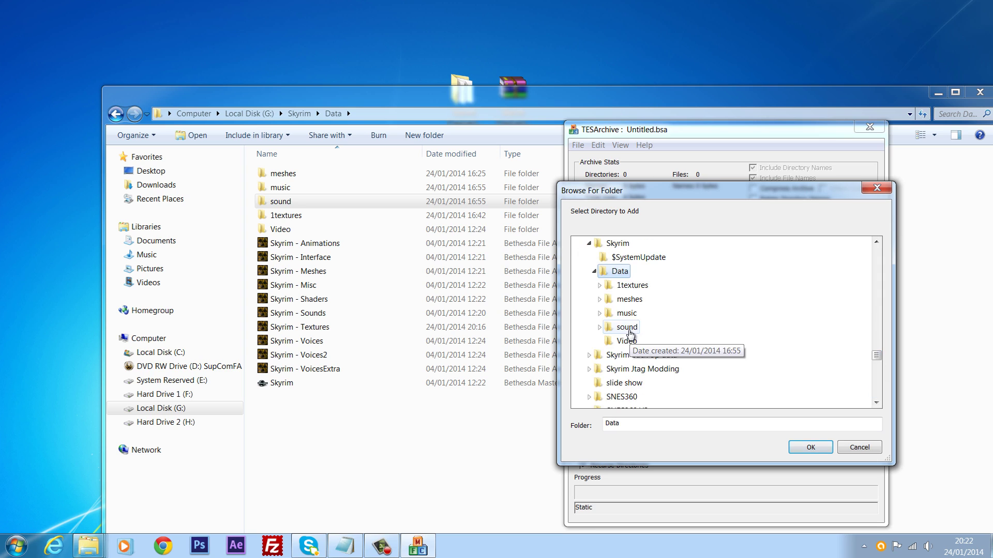
pyautogui.click(627, 329)
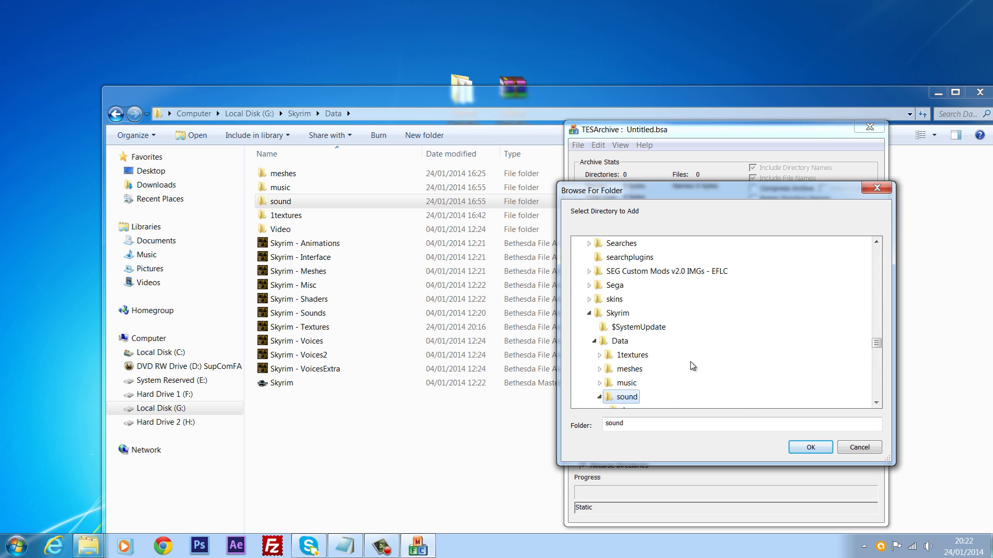
pyautogui.scroll(-1, 733, 390)
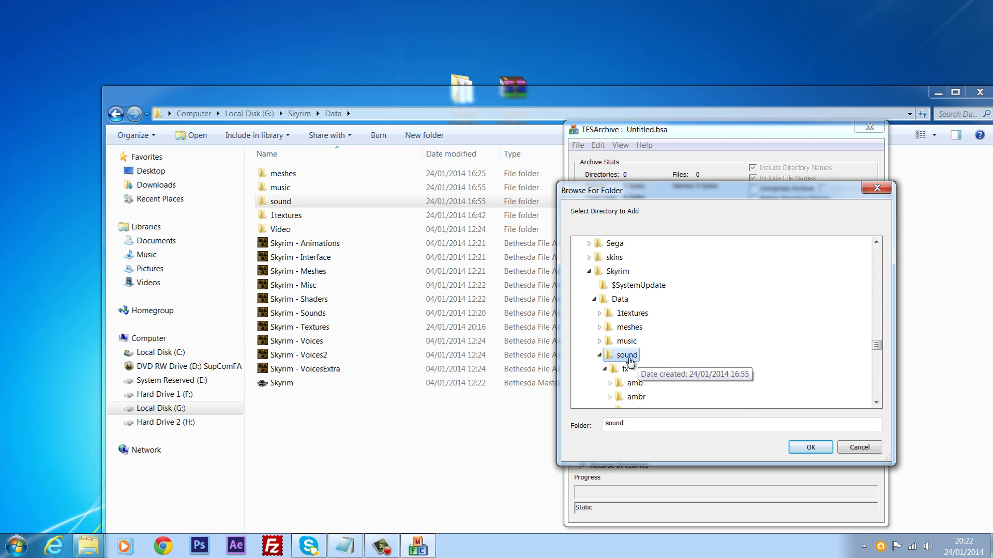
pyautogui.click(810, 447)
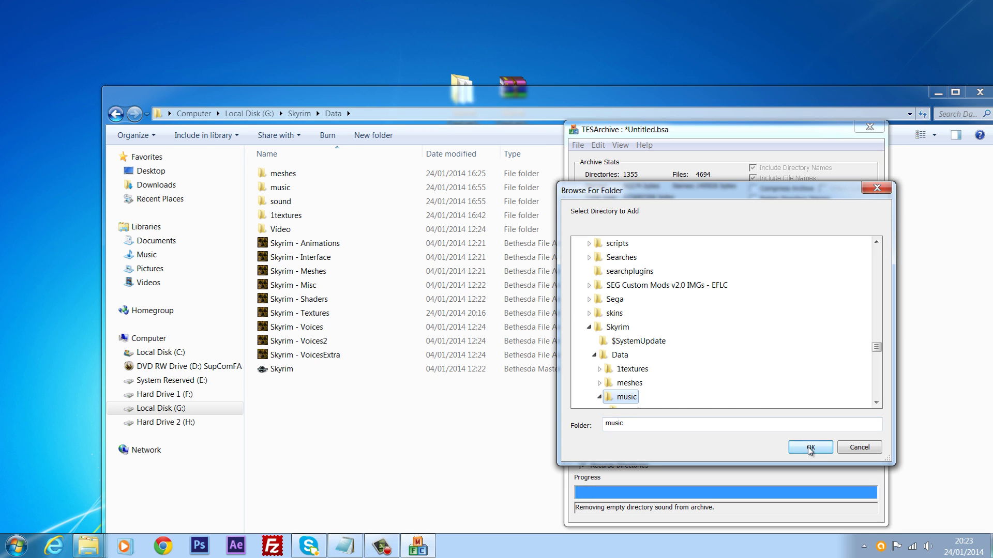
pyautogui.click(811, 449)
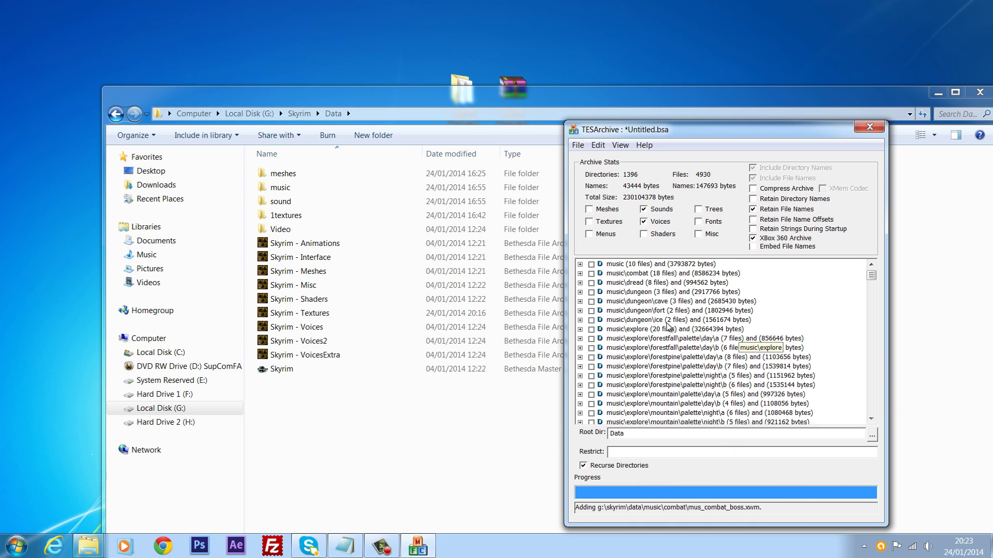
# - Check all items in the archive's directory list
pyautogui.click(617, 147)
pyautogui.moveTo(598, 146)
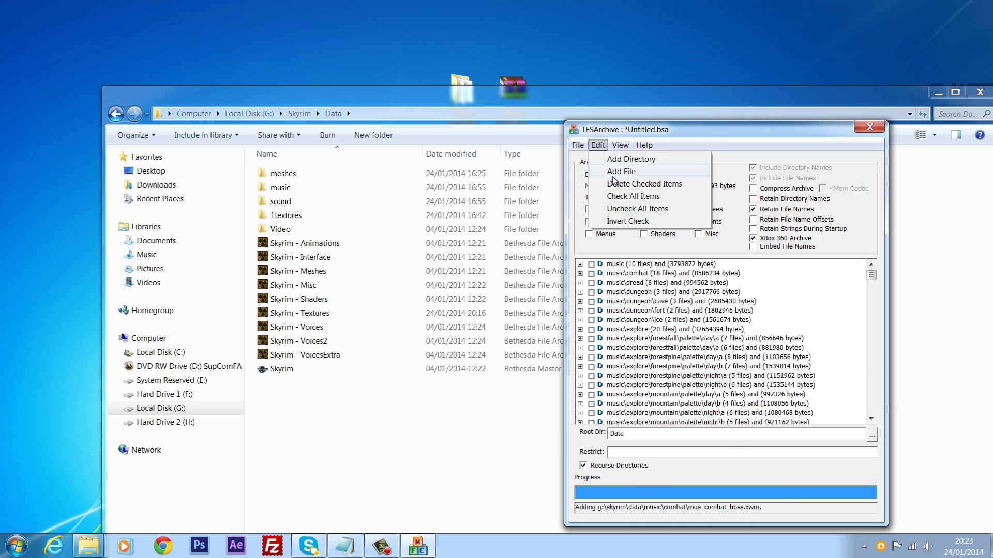
pyautogui.click(623, 198)
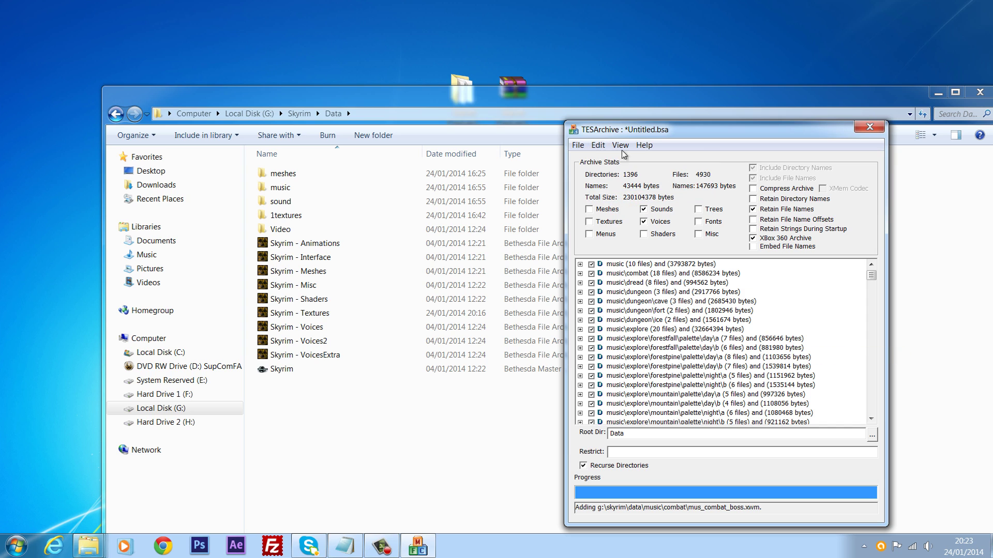
# - Save the archive under the name Skyrim - Sounds in Skyrim's Data folder
pyautogui.click(578, 145)
pyautogui.click(605, 202)
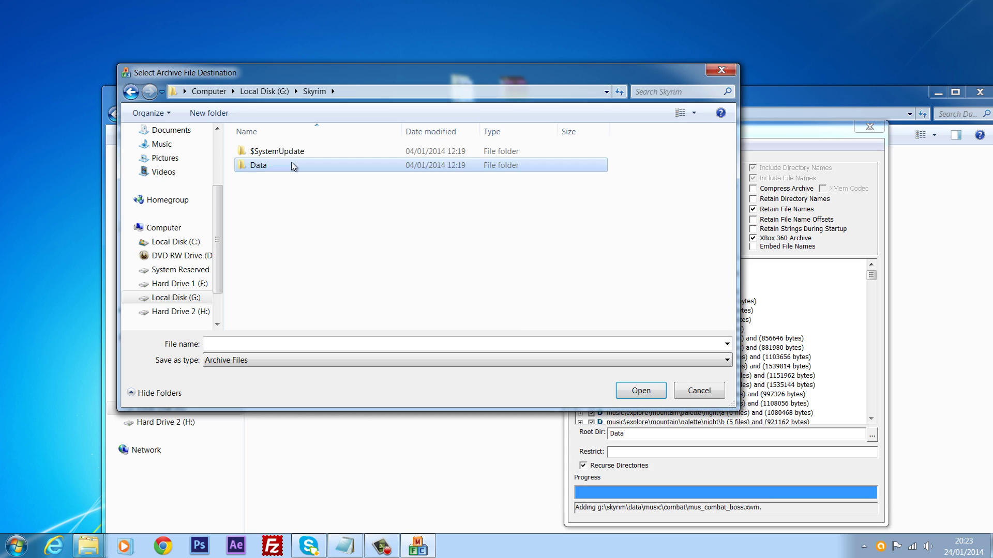
pyautogui.doubleClick(291, 165)
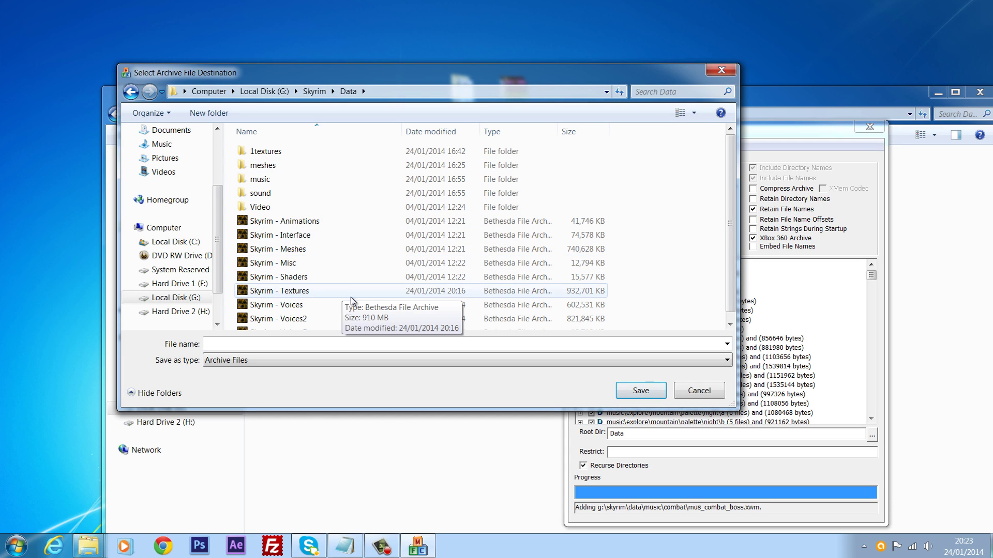
pyautogui.click(303, 343)
pyautogui.write('Sk')
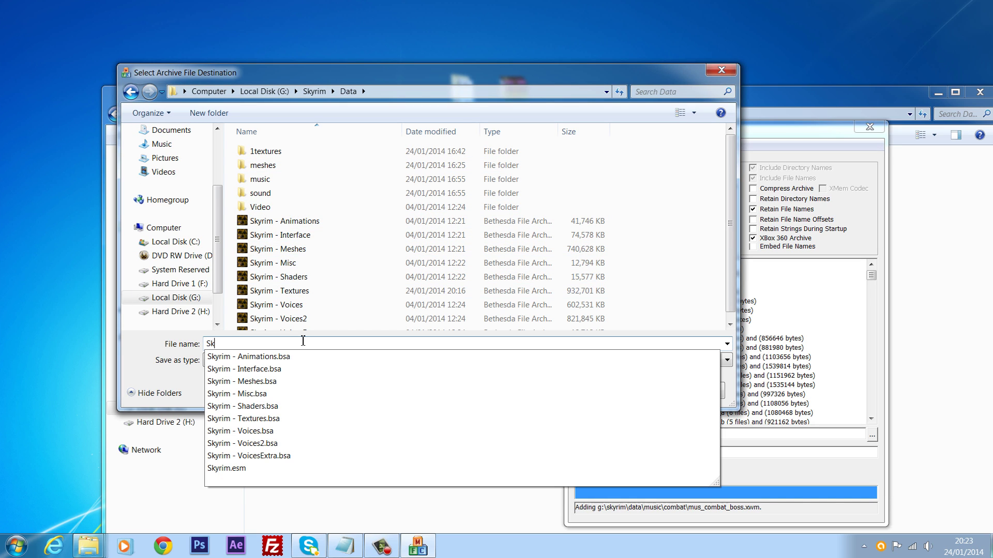
pyautogui.write('yrim -')
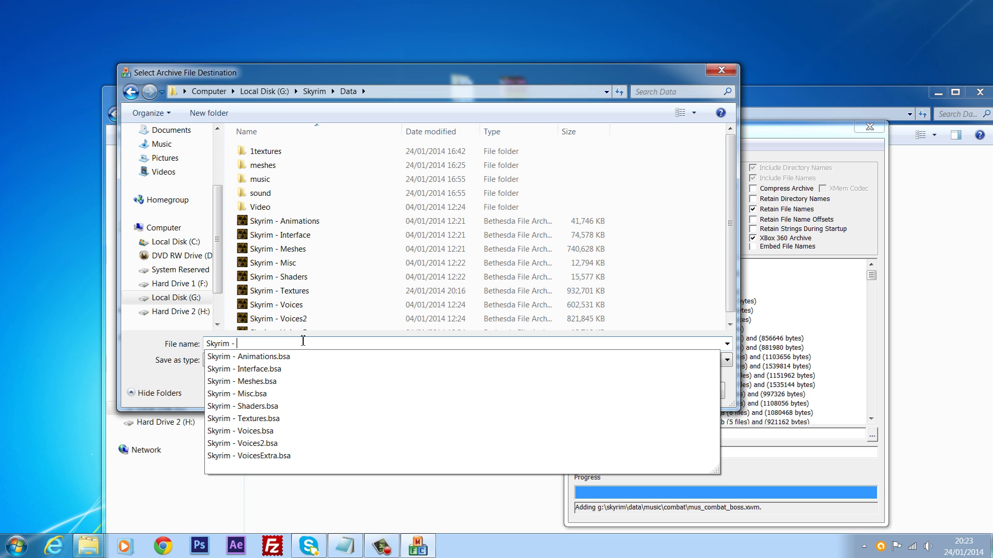
pyautogui.write(' So')
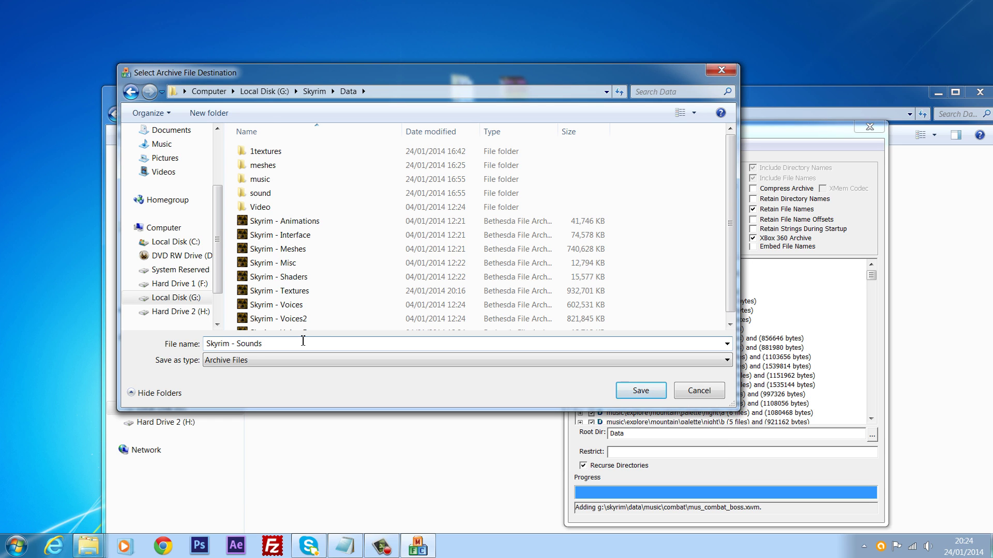
pyautogui.write('unds')
pyautogui.press('Return')
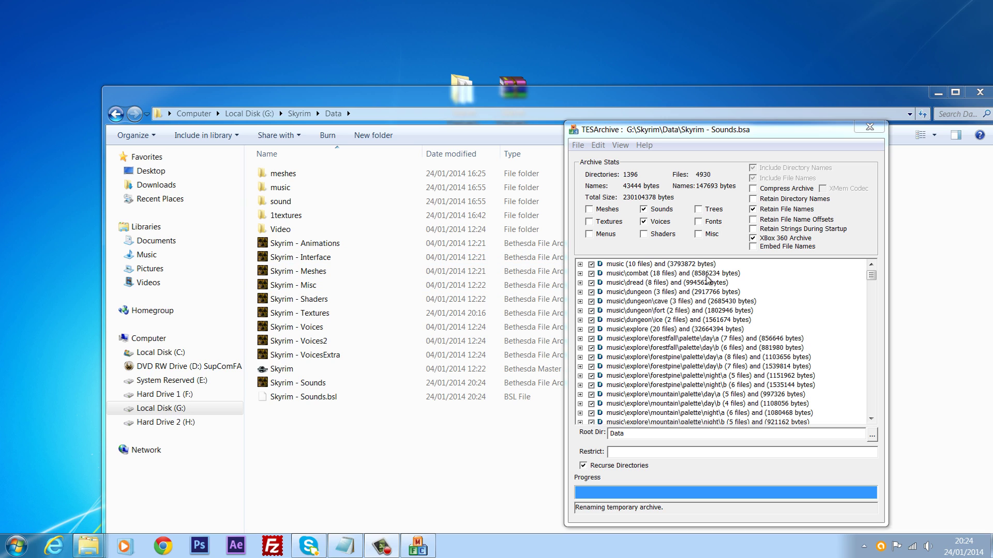
# - Close TESArchive and delete the Skyrim - Sounds.bsl file from the Data folder
pyautogui.click(869, 127)
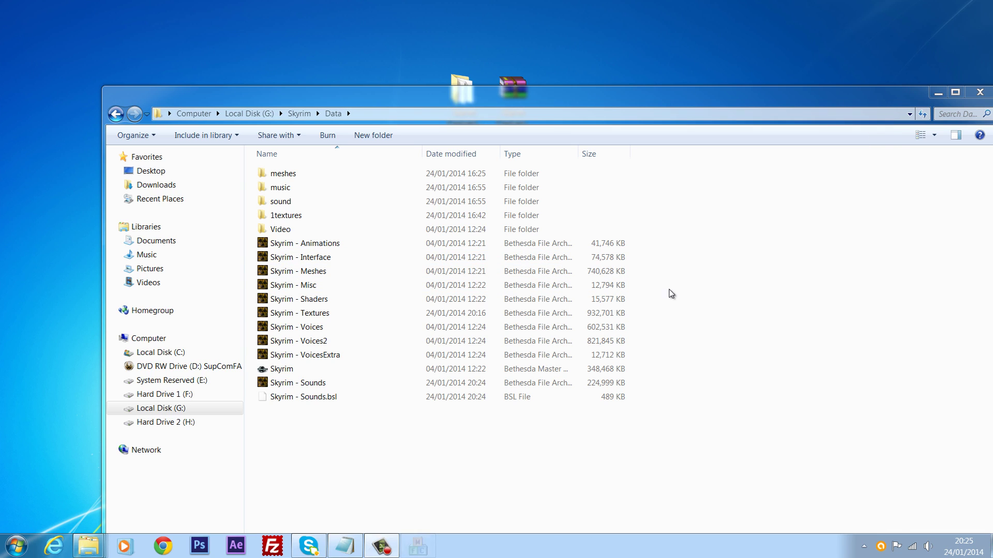
pyautogui.click(311, 397)
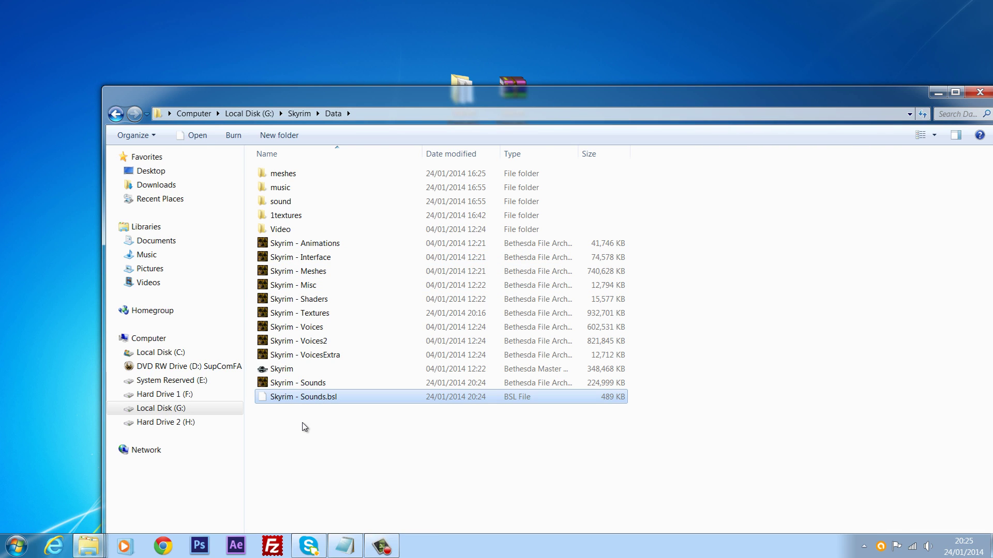
pyautogui.press('Delete')
pyautogui.press('Return')
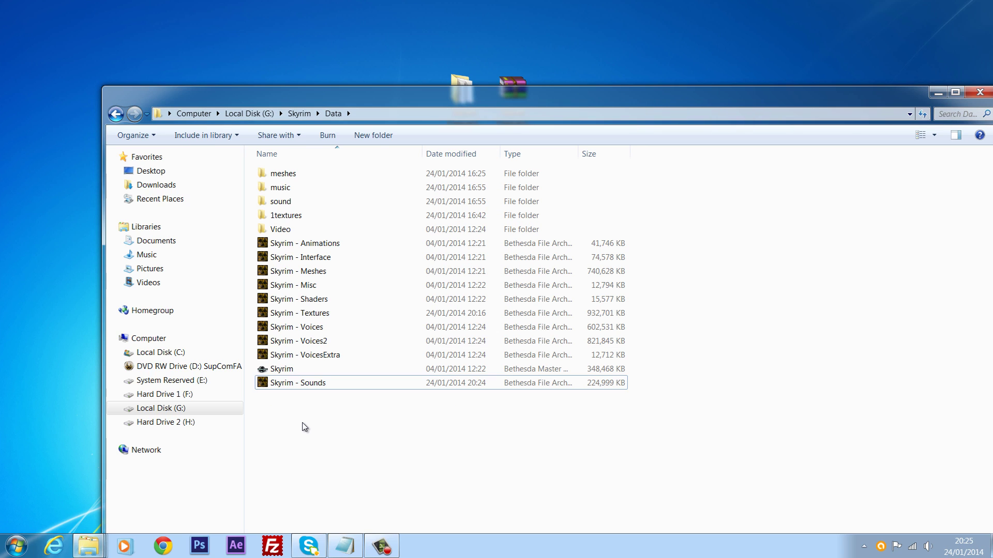
# - Open the Skyrim - Sounds archive in BSA Browser with Fallout 3 as the game, expand its folder tree, and close it
pyautogui.click(361, 383)
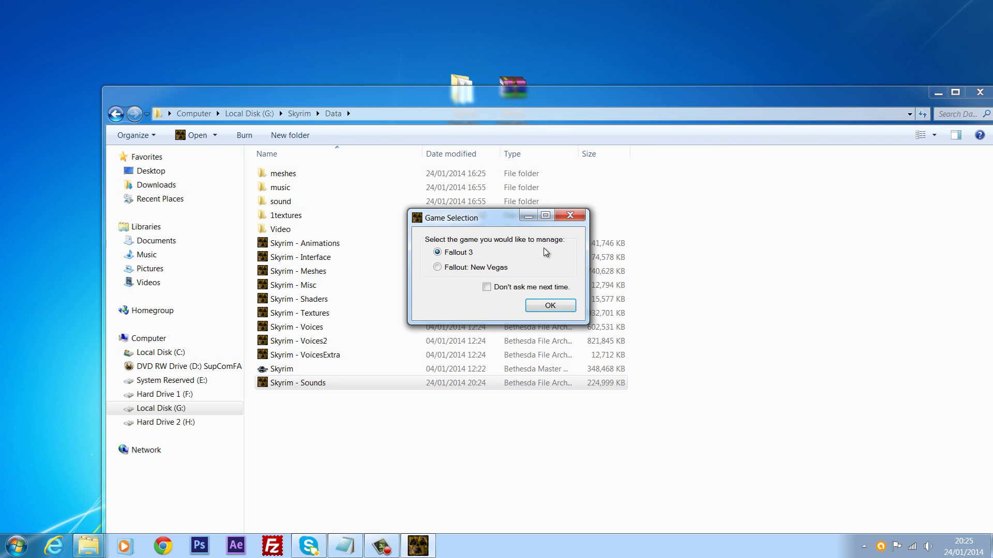
pyautogui.click(560, 301)
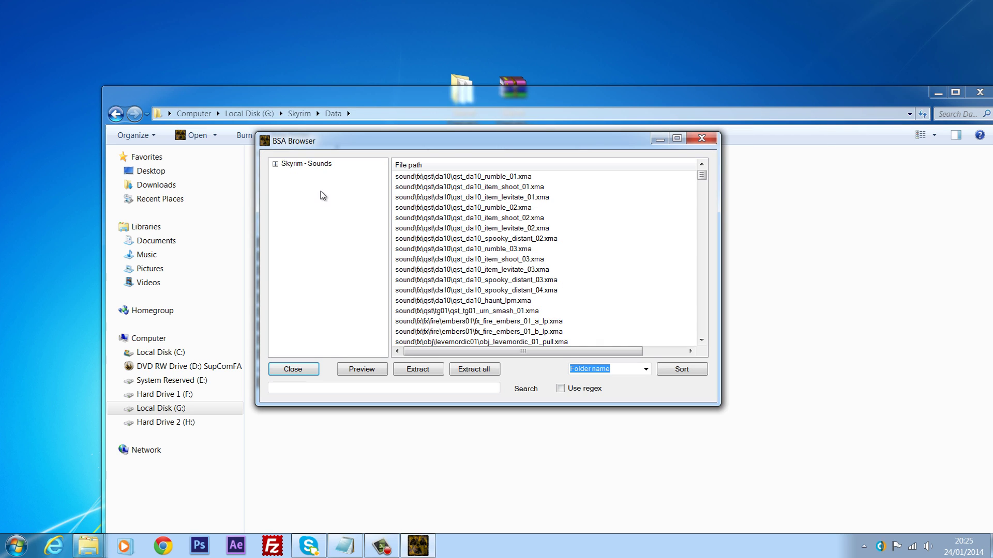
pyautogui.click(275, 165)
pyautogui.click(701, 139)
pyautogui.click(404, 473)
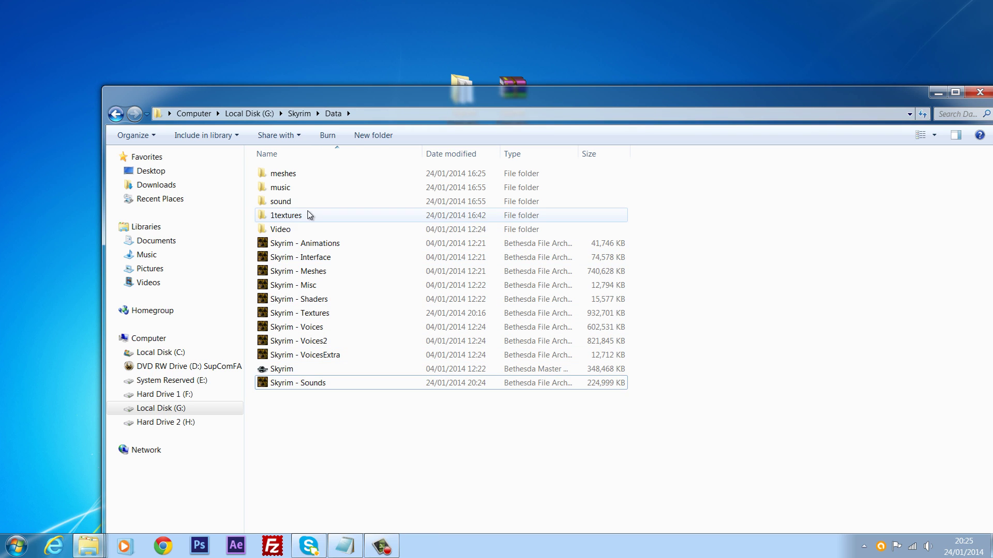
# - Rename the sound folder in Data as 1sound
pyautogui.rightClick(303, 207)
pyautogui.click(344, 448)
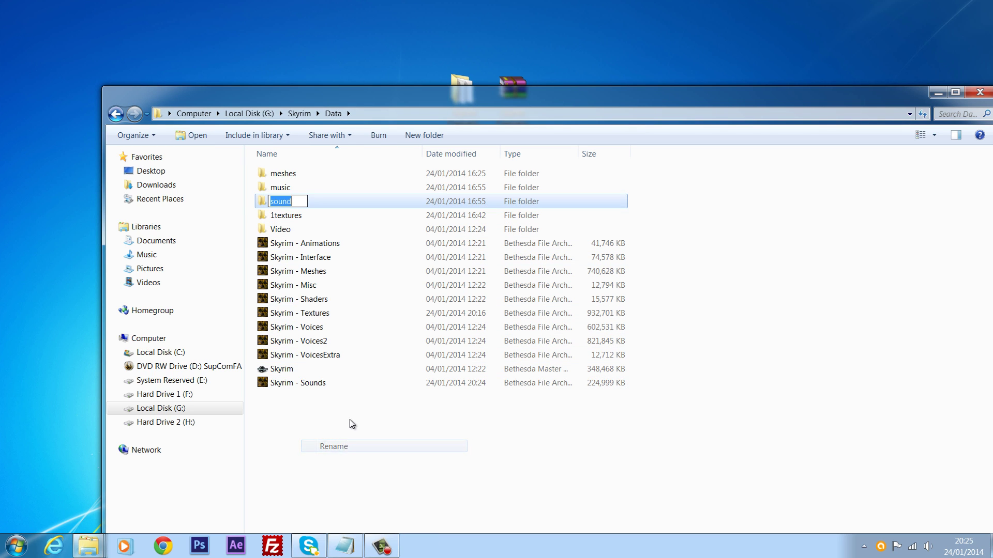
pyautogui.press('Right')
pyautogui.press('Left')
pyautogui.press('Left')
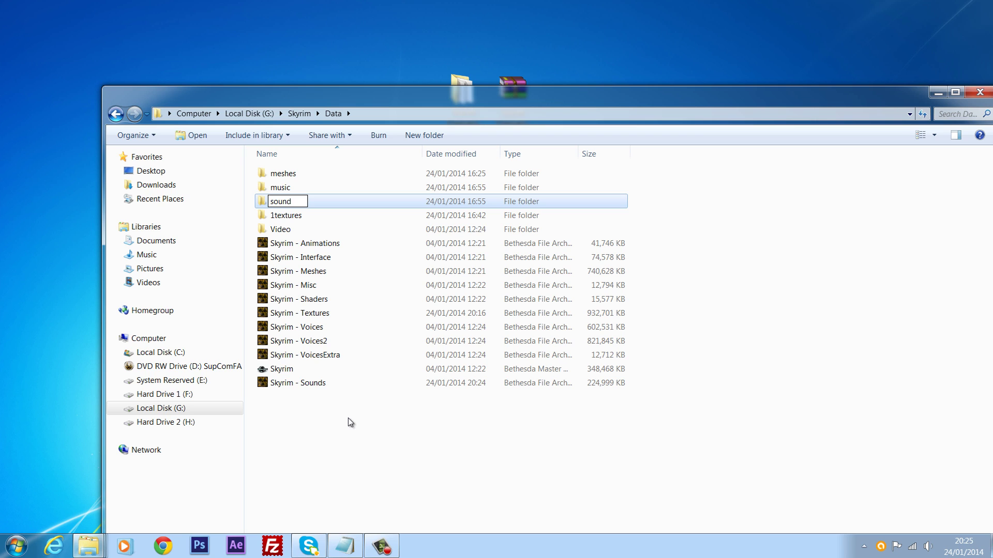
pyautogui.press('Home')
pyautogui.write('1')
pyautogui.click(387, 483)
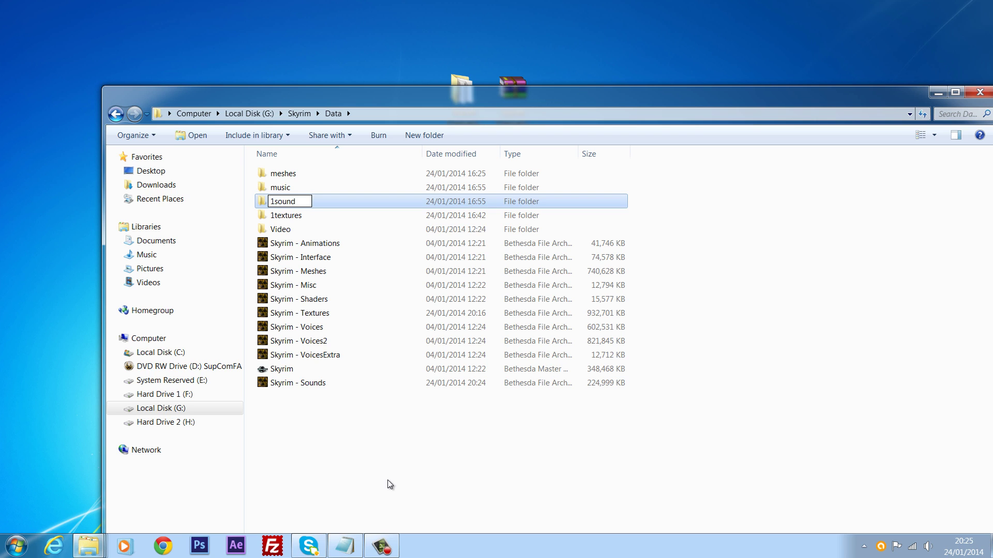
# - Rename the music folder in Data as 1music
pyautogui.rightClick(303, 190)
pyautogui.click(343, 434)
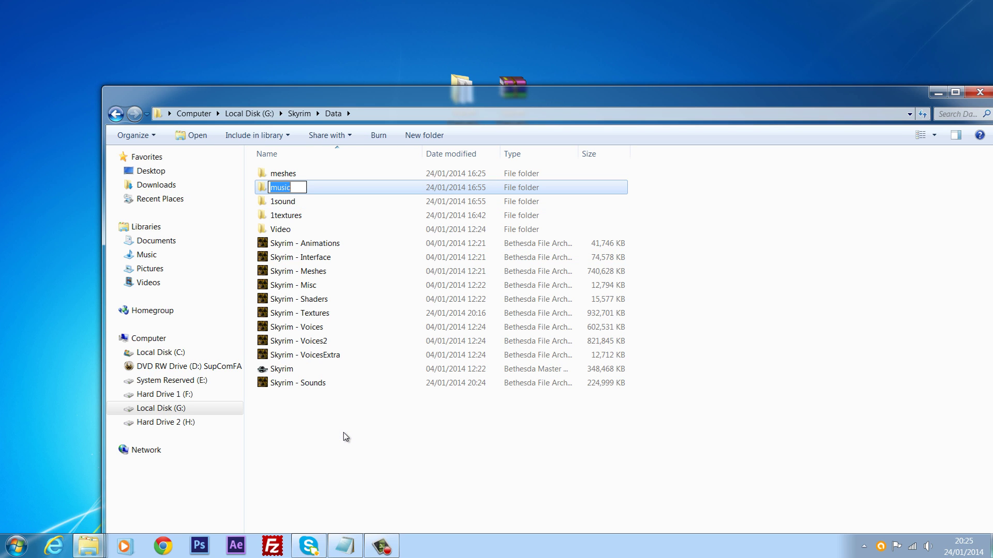
pyautogui.press('Right')
pyautogui.press('Left')
pyautogui.press('Home')
pyautogui.write('1')
pyautogui.click(408, 481)
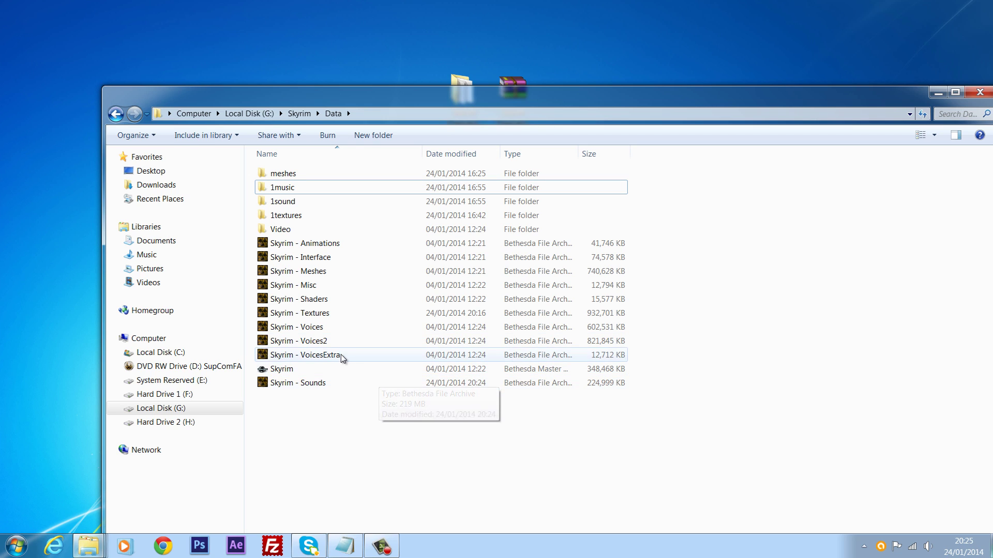
pyautogui.hotkey('ctrl', 'a')
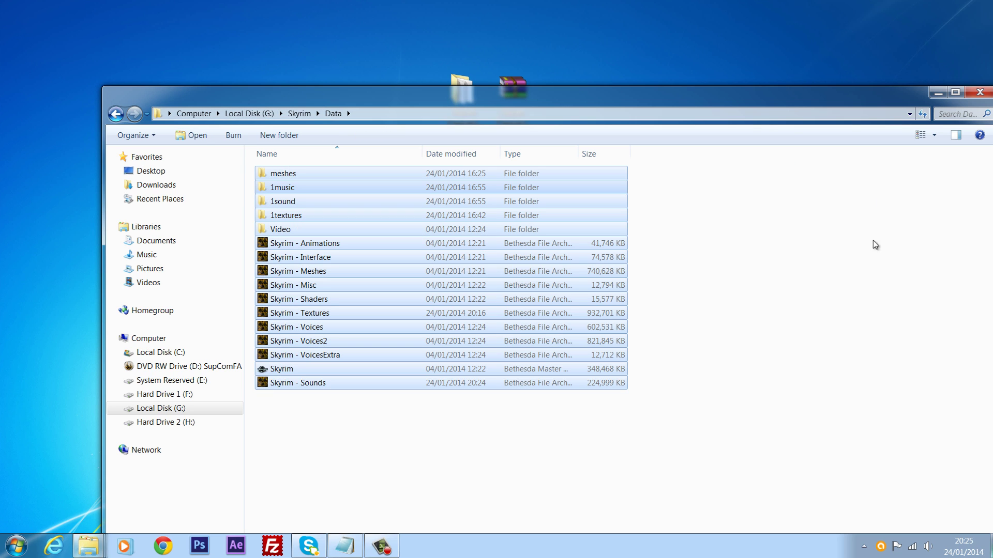
pyautogui.moveTo(317, 443); pyautogui.dragTo(682, 178)
pyautogui.click(372, 458)
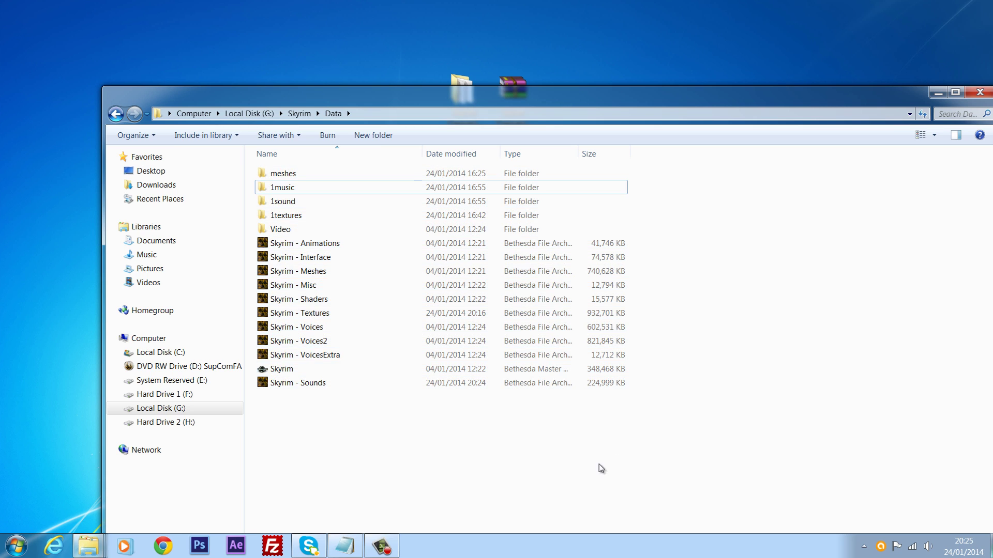
pyautogui.moveTo(319, 430); pyautogui.dragTo(574, 103)
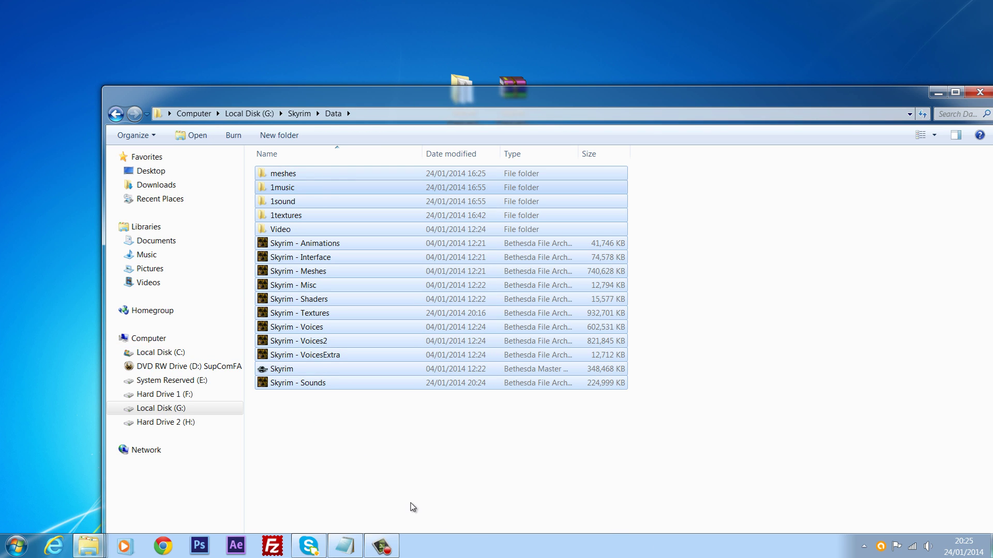
pyautogui.click(325, 453)
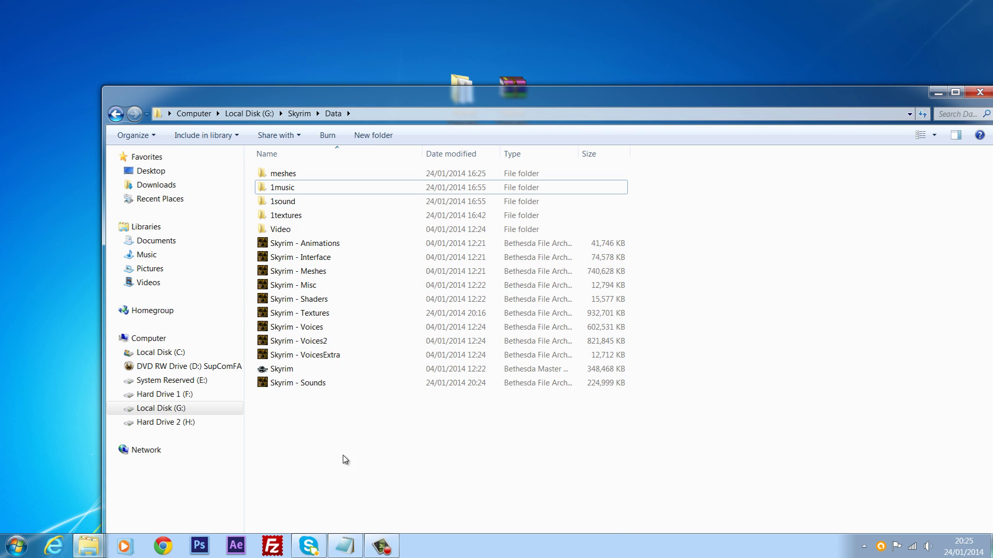
pyautogui.moveTo(629, 104); pyautogui.dragTo(582, 36)
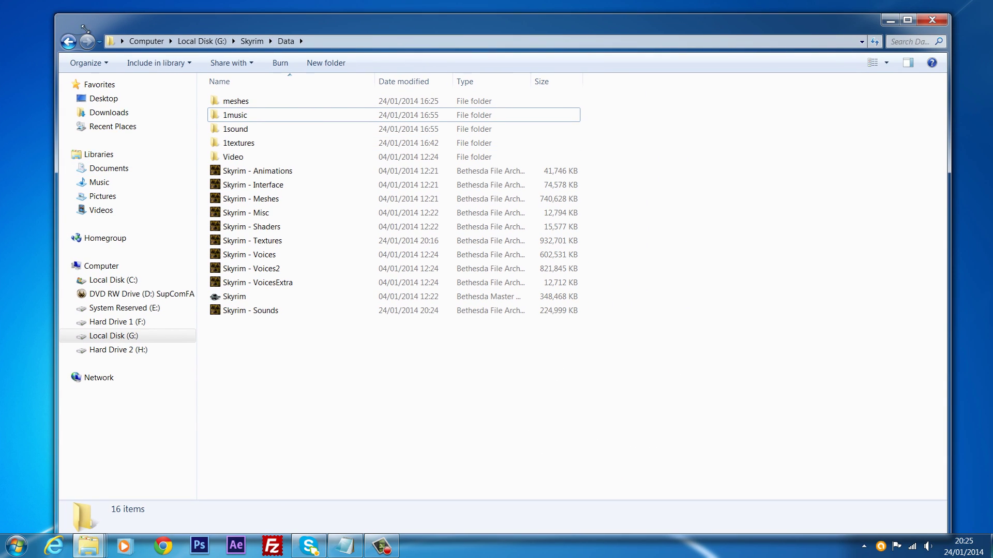
pyautogui.moveTo(57, 14); pyautogui.dragTo(181, 63)
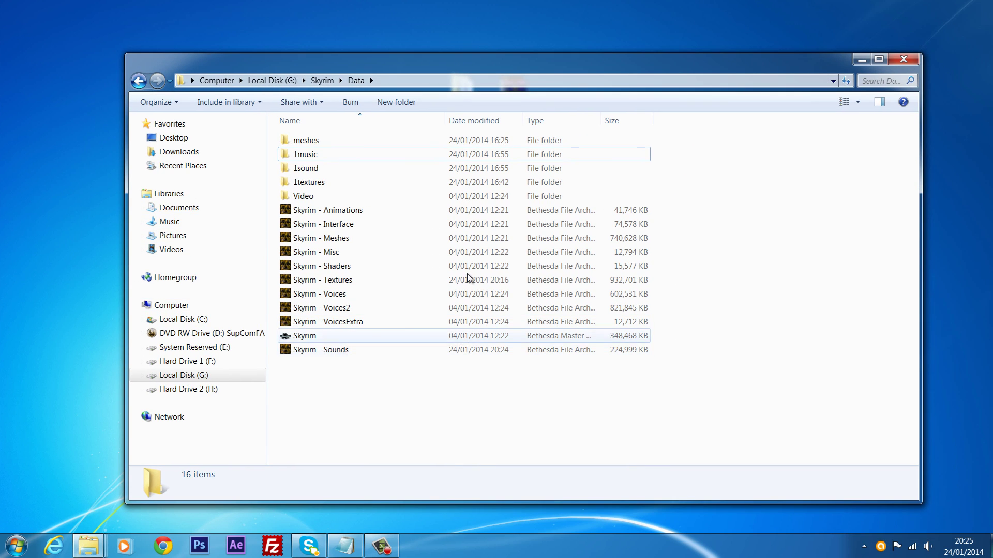
pyautogui.moveTo(340, 59)
pyautogui.mouseDown()
pyautogui.moveTo(348, 52)
pyautogui.moveTo(336, 58)
pyautogui.mouseUp()
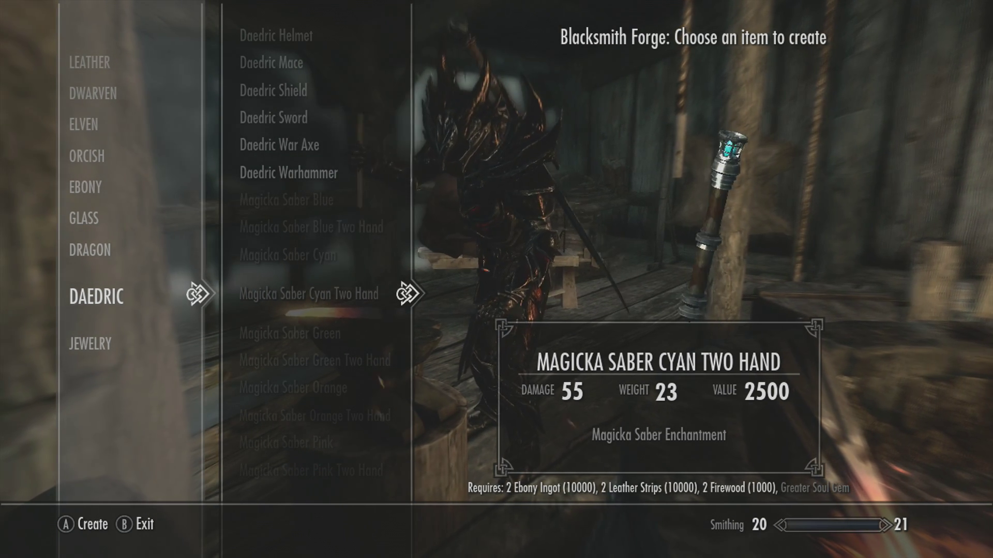
# - Review the green Magicka Saber one-hand and two-hand recipes in the forge's Daedric category, then leave the forge
pyautogui.press('Down')
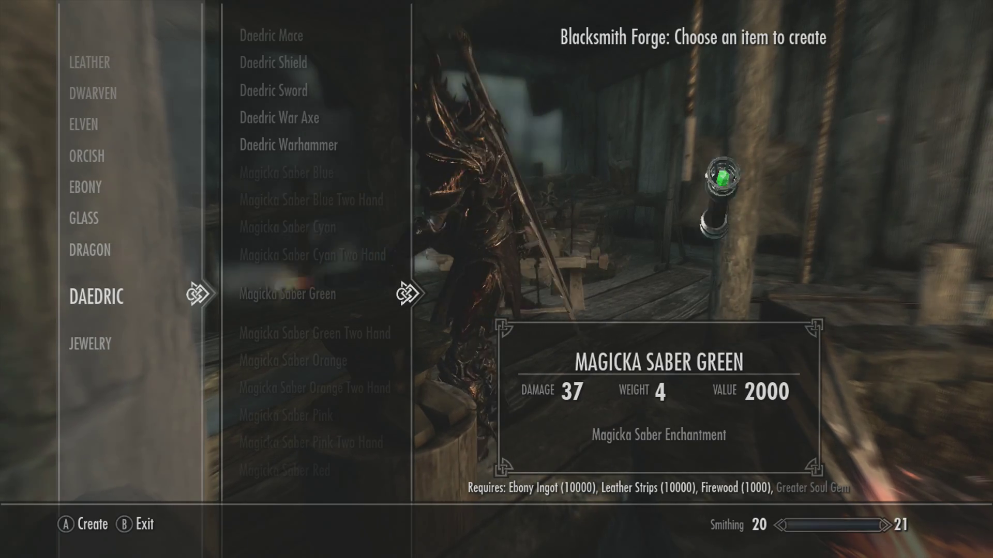
pyautogui.press('Down')
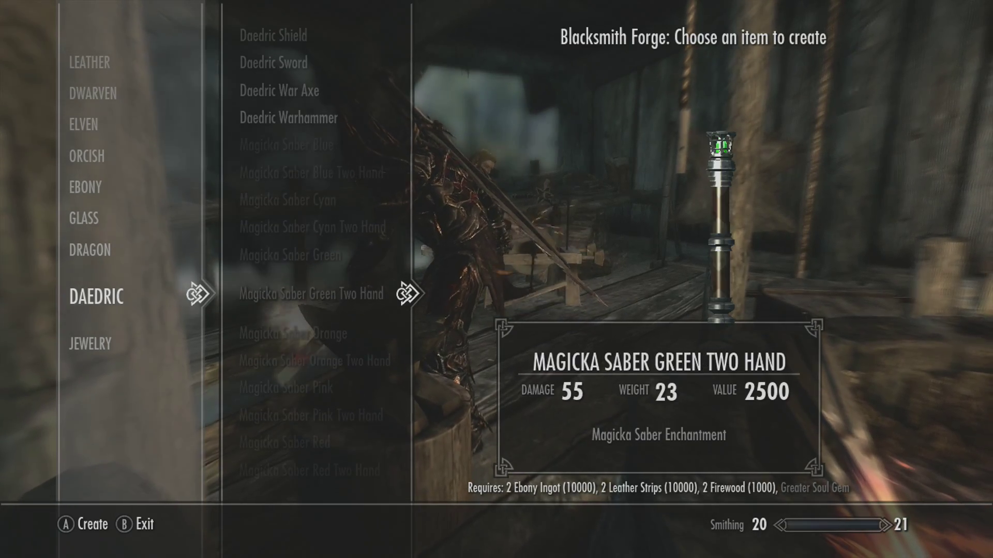
pyautogui.press('Escape')
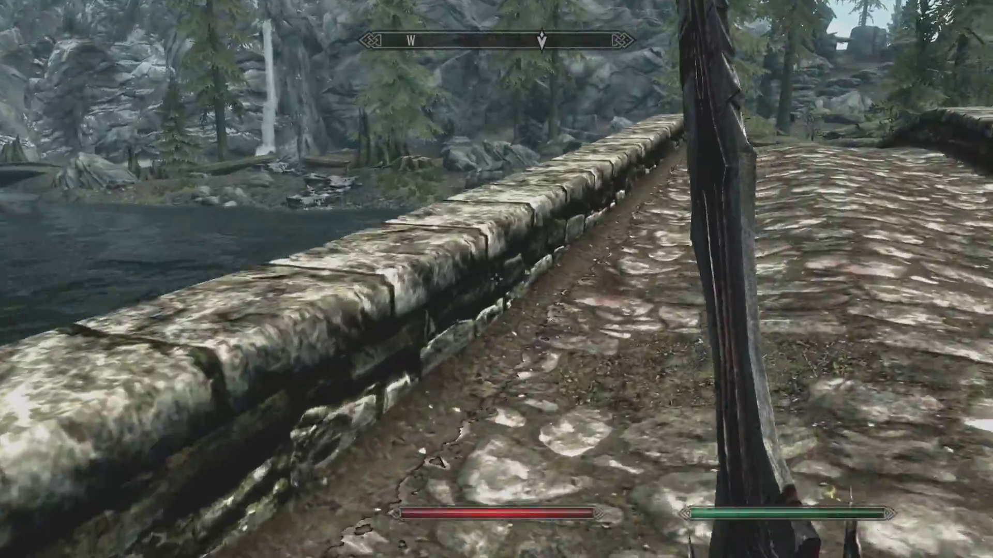
# - Open the magic list and examine the spells and shouts from Animal Allegiance to Call of Valor, then close it
pyautogui.press('Tab')
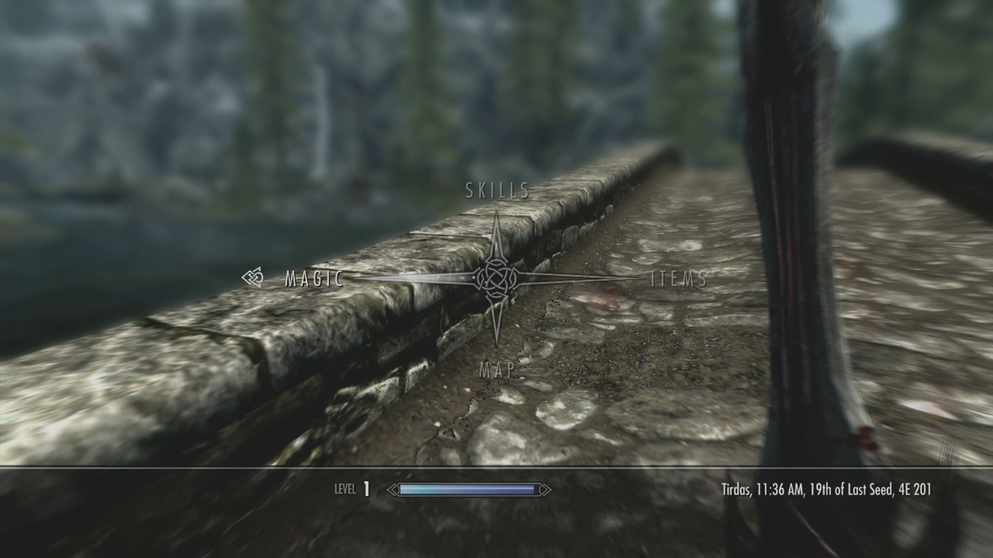
pyautogui.press('Tab')
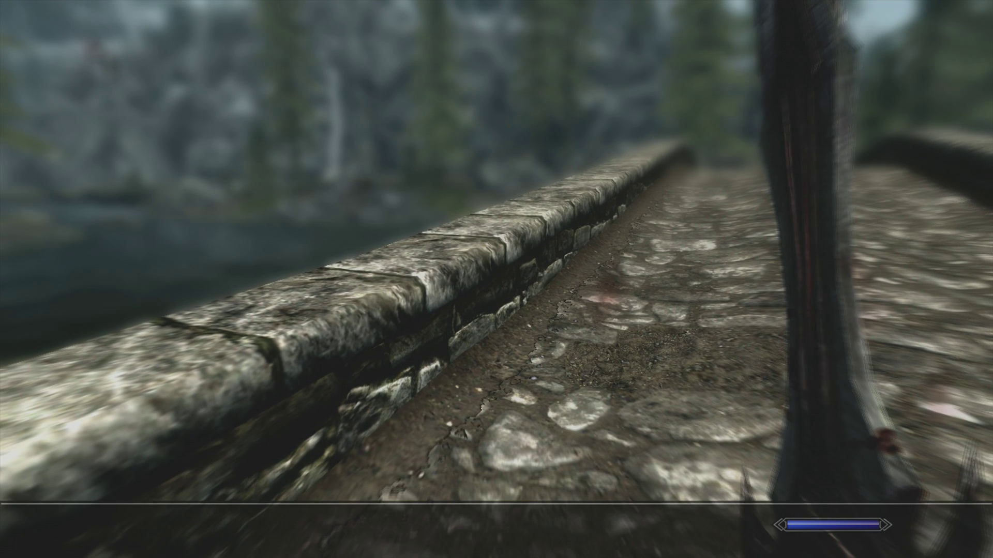
pyautogui.press('p')
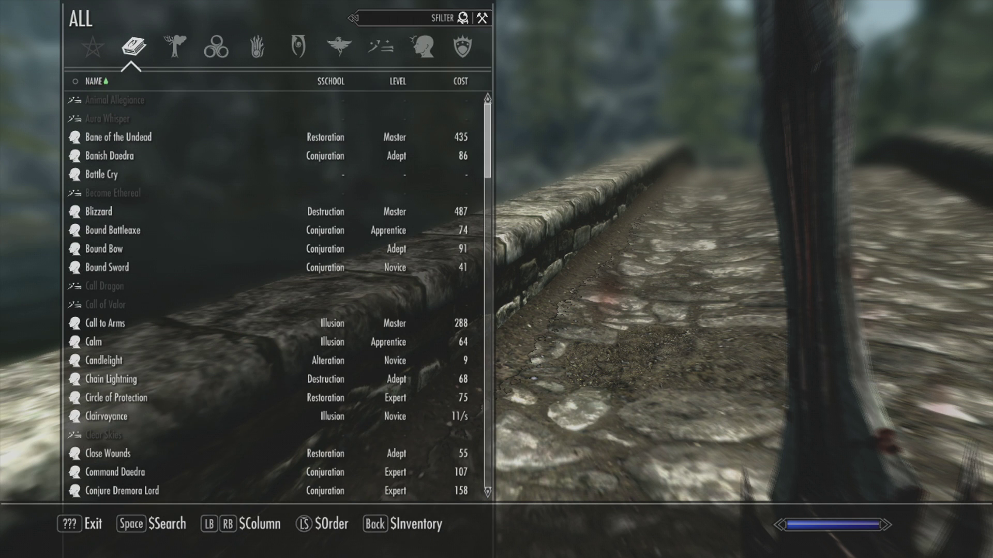
pyautogui.press('Down')
pyautogui.press('Down')
pyautogui.press('Down')
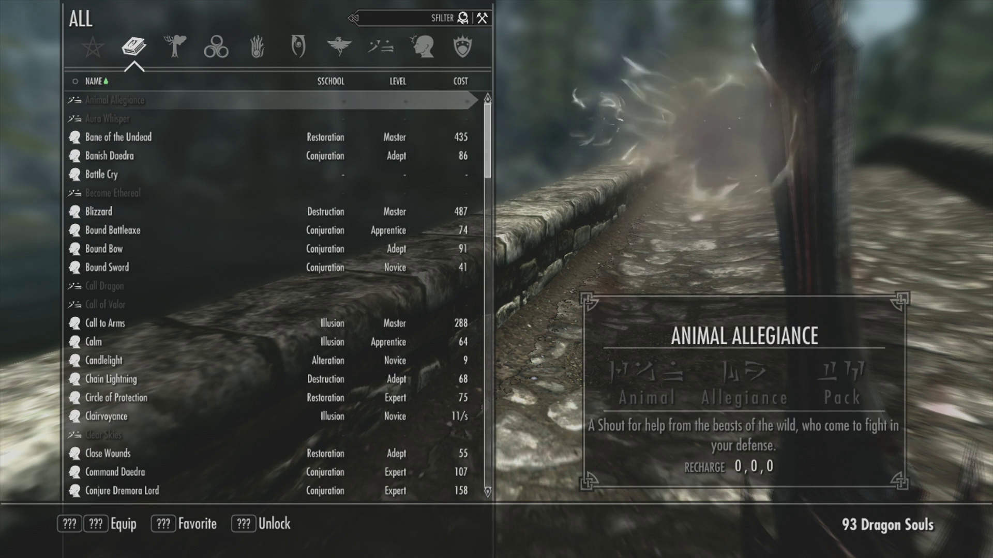
pyautogui.press('Down')
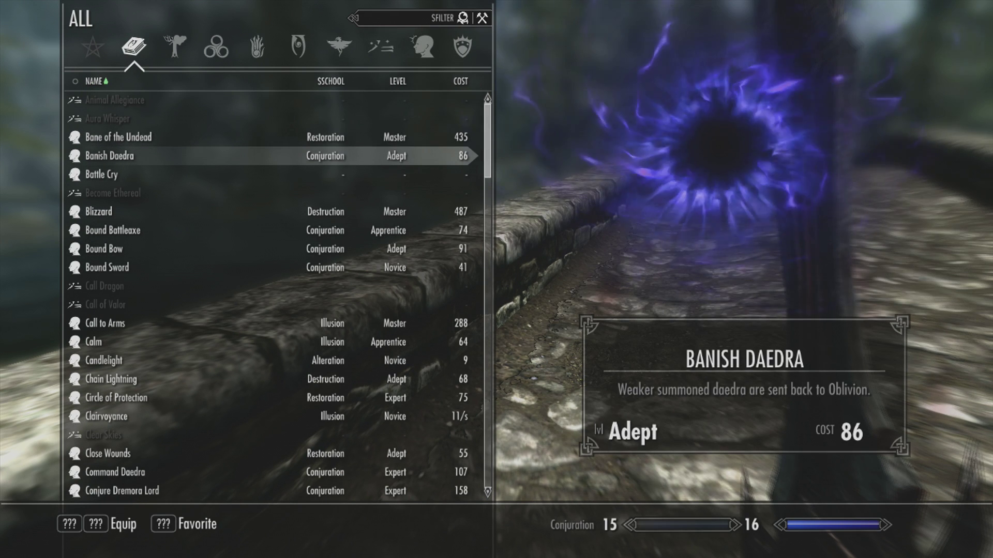
pyautogui.press('Down')
pyautogui.press('Down')
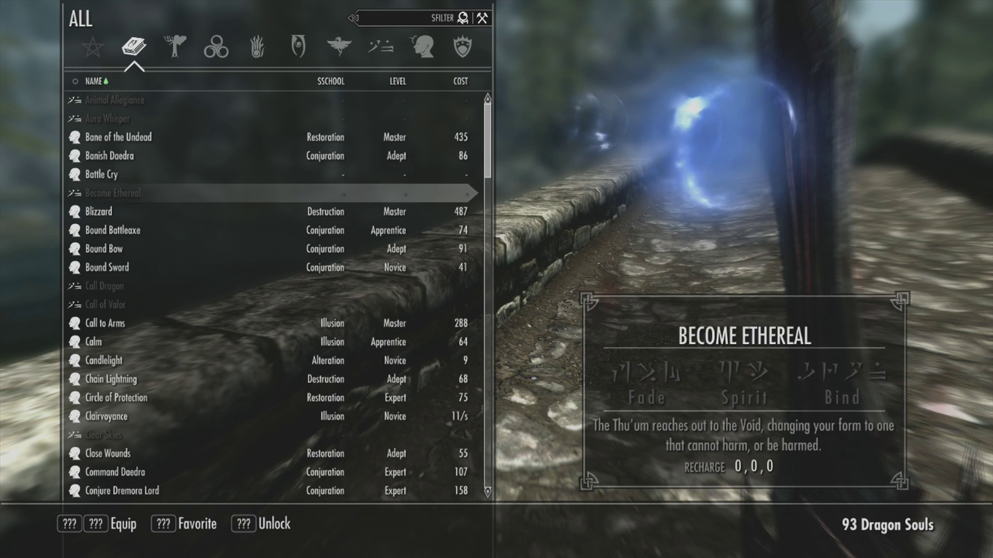
pyautogui.press('Up')
pyautogui.press('Up')
pyautogui.press('Up')
pyautogui.press('Down')
pyautogui.press('Down')
pyautogui.press('Down')
pyautogui.press('Down')
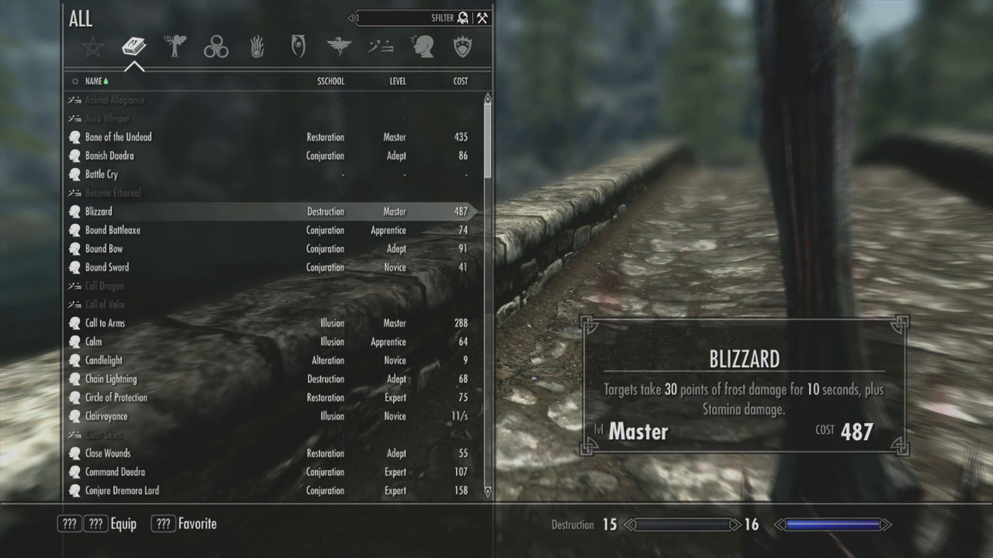
pyautogui.press('Down')
pyautogui.press('Down')
pyautogui.press('Down')
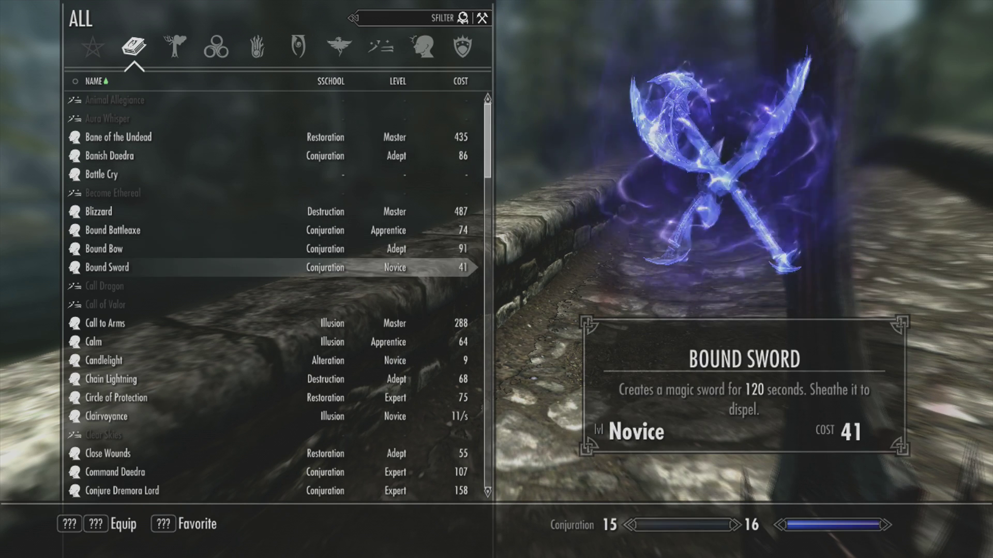
pyautogui.press('Down')
pyautogui.press('Down')
pyautogui.press('Down')
pyautogui.press('Up')
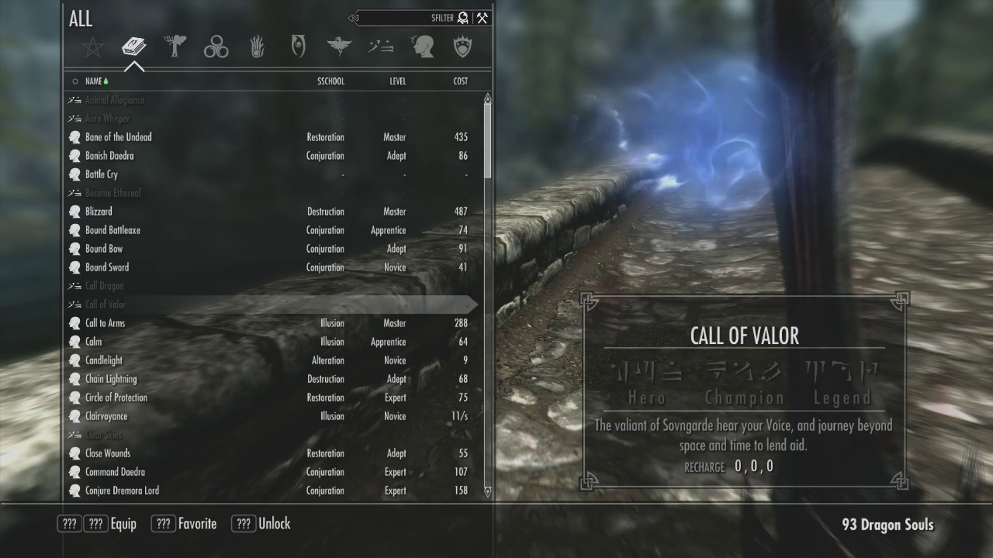
pyautogui.press('Up')
pyautogui.press('Up')
pyautogui.press('Up')
pyautogui.press('Tab')
pyautogui.press('Tab')
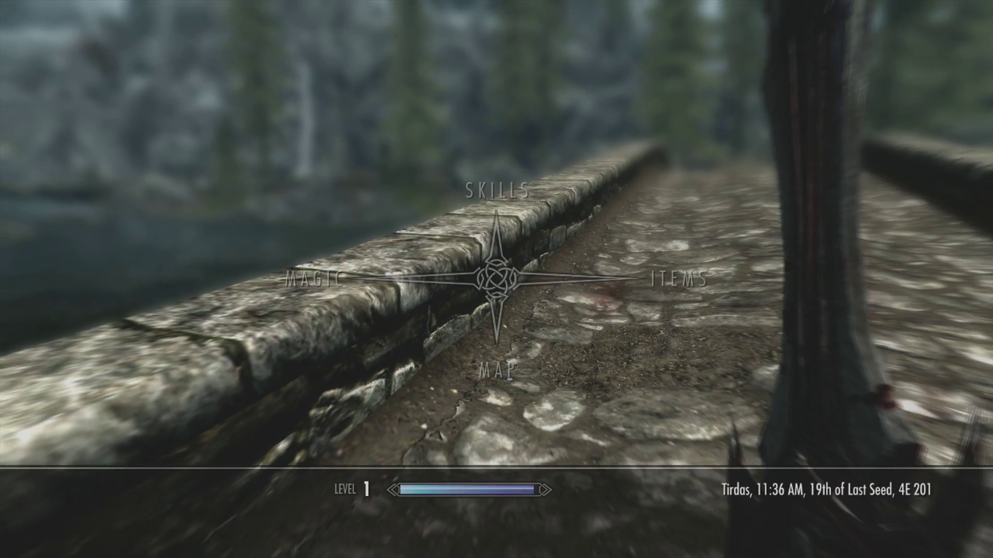
# - Open the inventory and examine the items in the All category, from Abandoned Prison Key to Aretino Family Heirloom
pyautogui.press('Right')
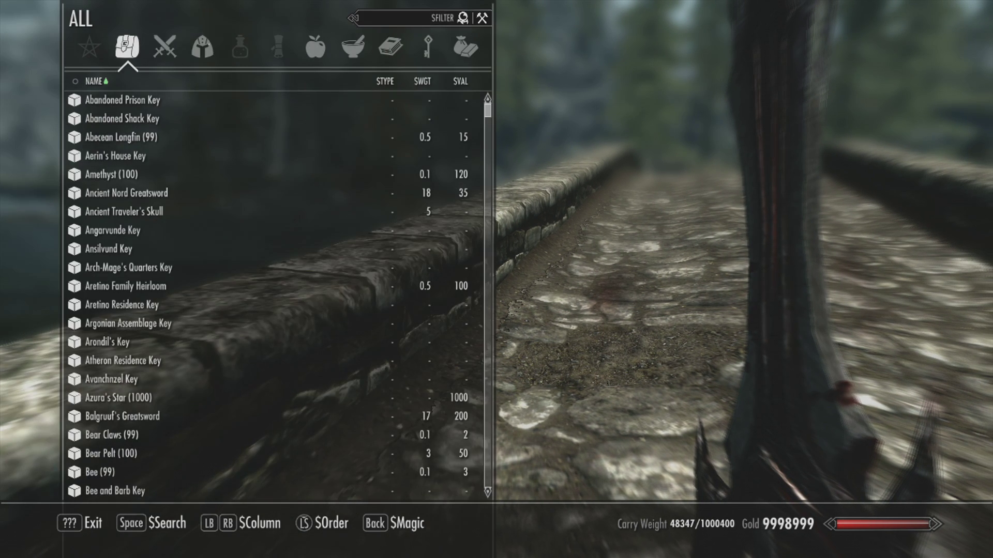
pyautogui.press('Down')
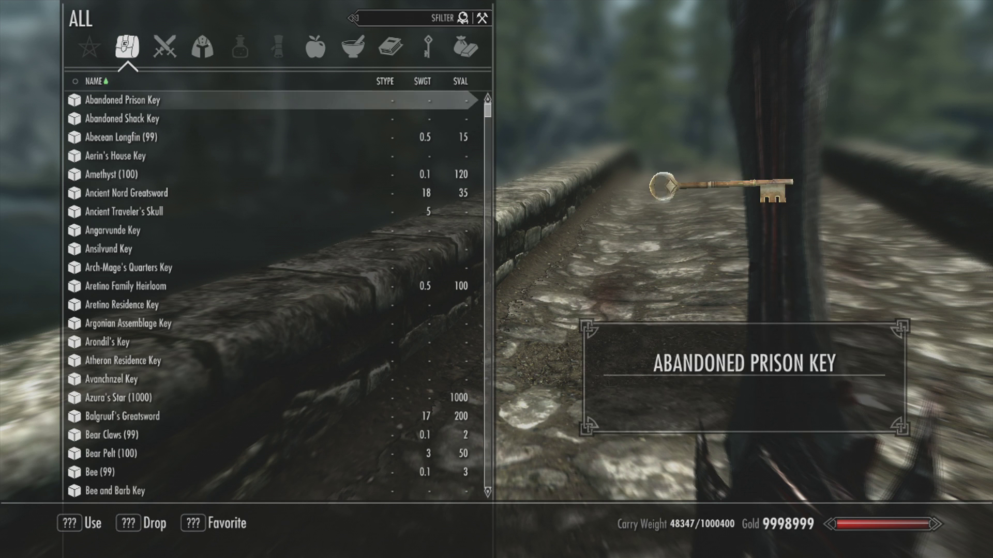
pyautogui.press('Down')
pyautogui.press('Down')
pyautogui.press('Up')
pyautogui.press('Down')
pyautogui.press('Down')
pyautogui.press('Down')
pyautogui.press('Down')
pyautogui.press('Down')
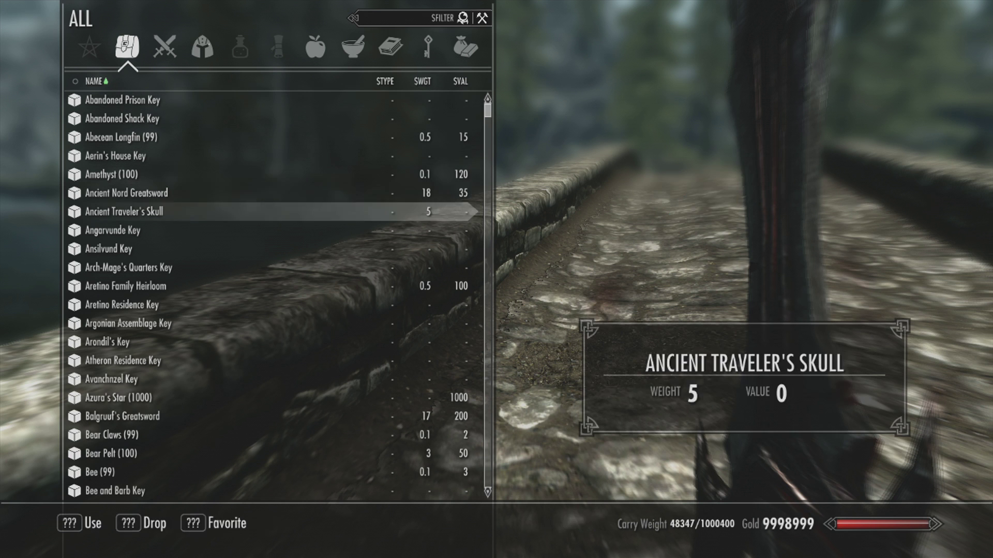
pyautogui.press('Up')
pyautogui.press('Up')
pyautogui.press('Down')
pyautogui.press('Down')
pyautogui.press('Down')
pyautogui.press('Down')
pyautogui.press('Down')
pyautogui.press('Down')
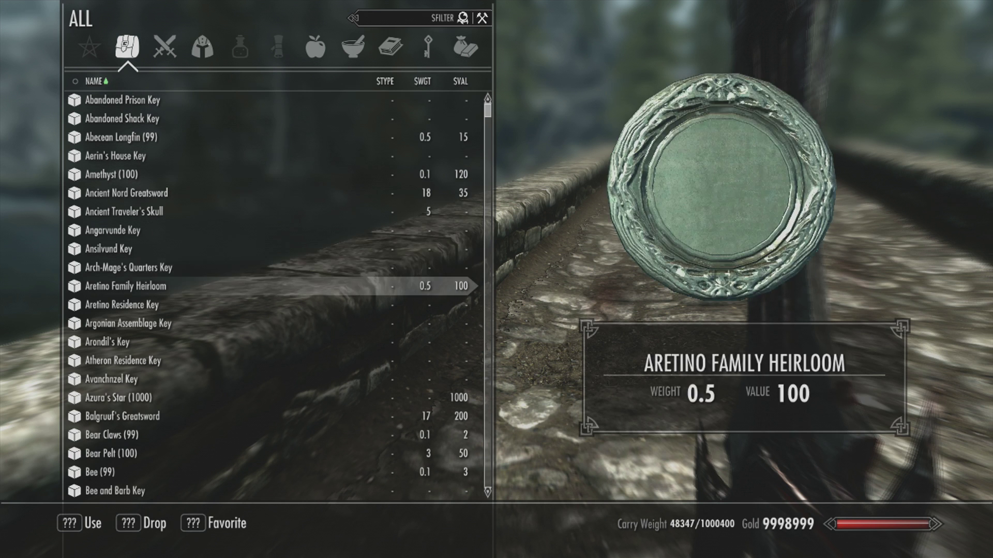
pyautogui.press('Up')
pyautogui.press('Up')
pyautogui.press('Up')
pyautogui.press('Down')
pyautogui.press('Down')
pyautogui.press('Up')
pyautogui.press('Up')
pyautogui.press('Up')
pyautogui.press('Up')
pyautogui.press('Up')
pyautogui.press('Up')
pyautogui.press('Up')
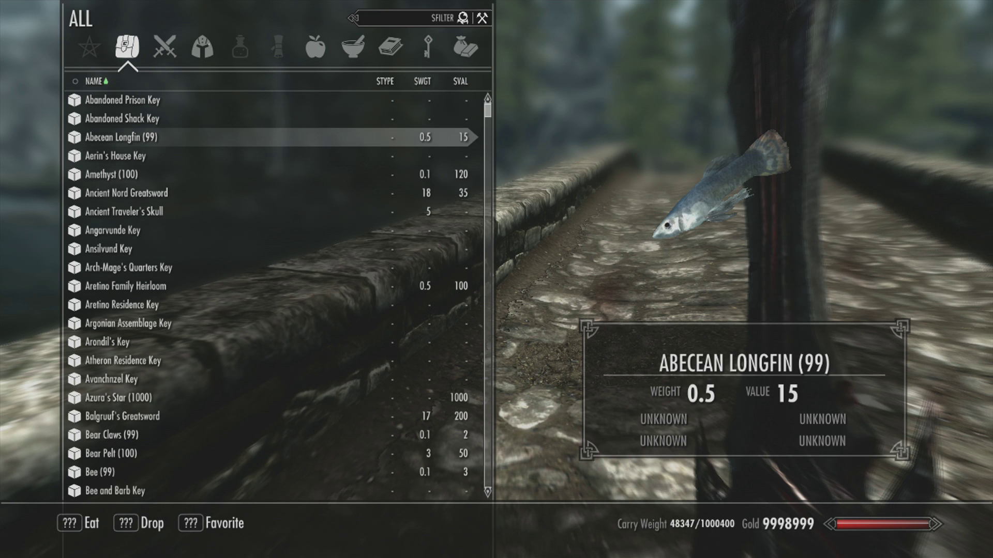
pyautogui.press('Up')
pyautogui.press('Down')
pyautogui.press('Up')
pyautogui.press('Down')
pyautogui.press('Up')
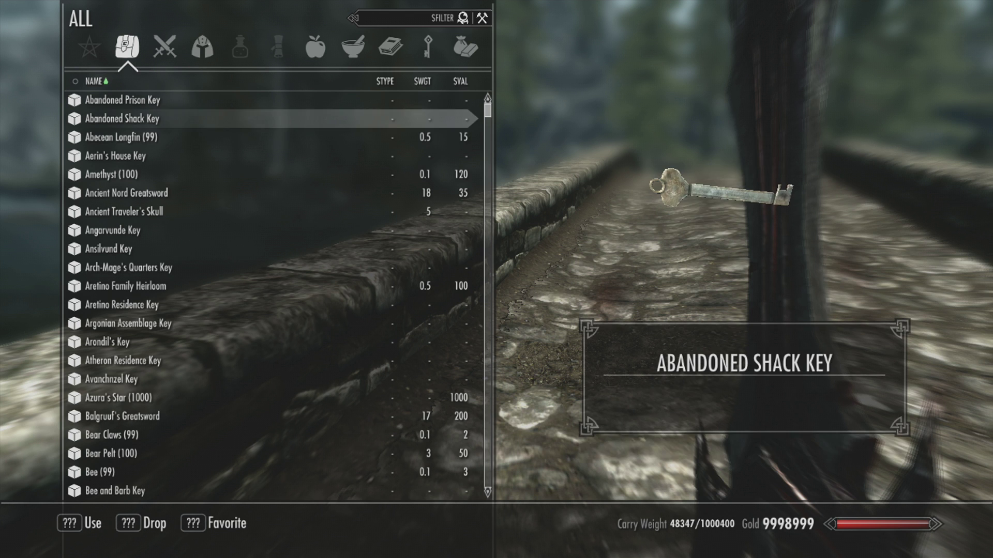
pyautogui.press('Down')
pyautogui.press('Up')
pyautogui.press('Down')
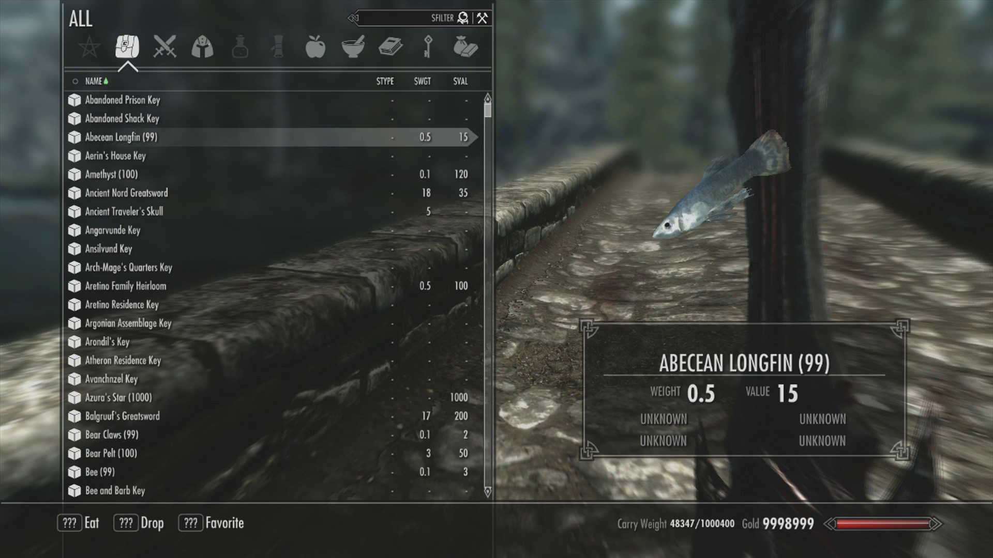
pyautogui.press('Up')
pyautogui.press('Up')
pyautogui.press('Down')
pyautogui.press('Down')
pyautogui.press('Up')
pyautogui.press('Down')
# - Equip Balgruuf's Greatsword from the Weapons category, close the inventory and draw the sword
pyautogui.press('Right')
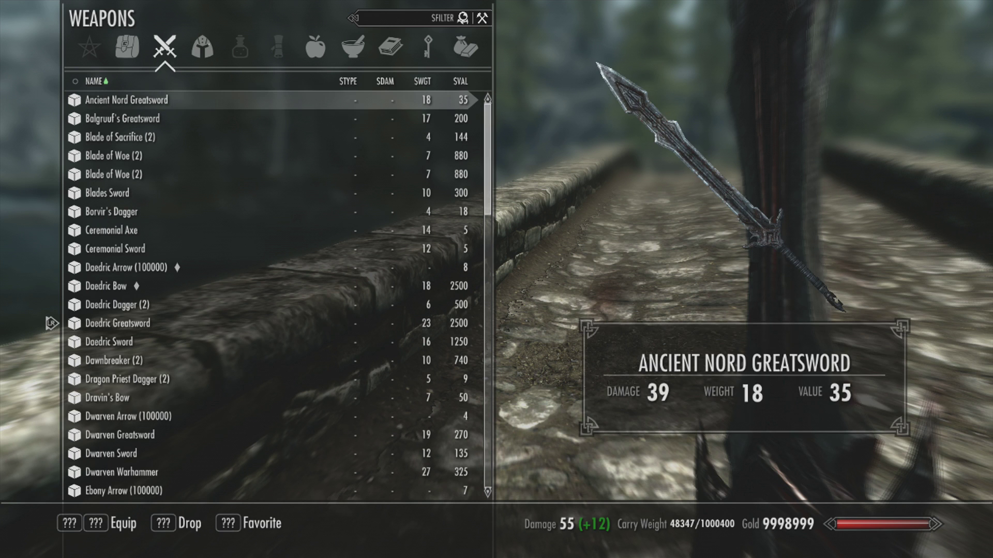
pyautogui.press('Right')
pyautogui.press('Right')
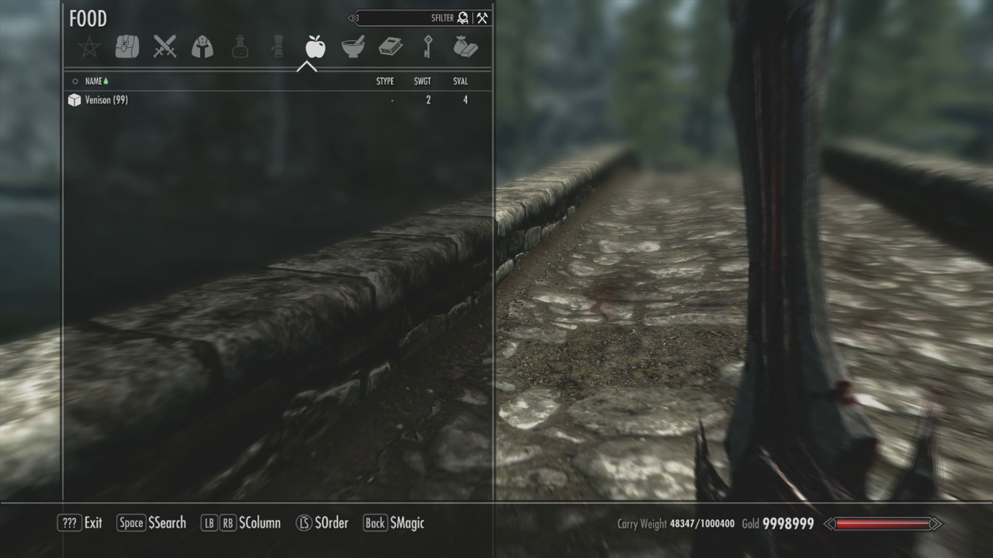
pyautogui.press('Left')
pyautogui.press('Left')
pyautogui.press('Down')
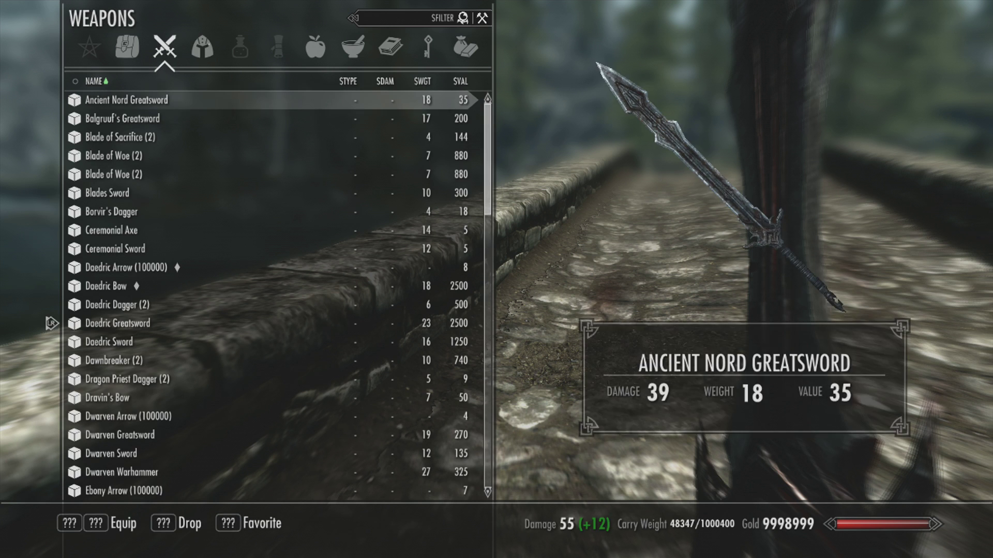
pyautogui.press('Down')
pyautogui.press('Up')
pyautogui.press('Down')
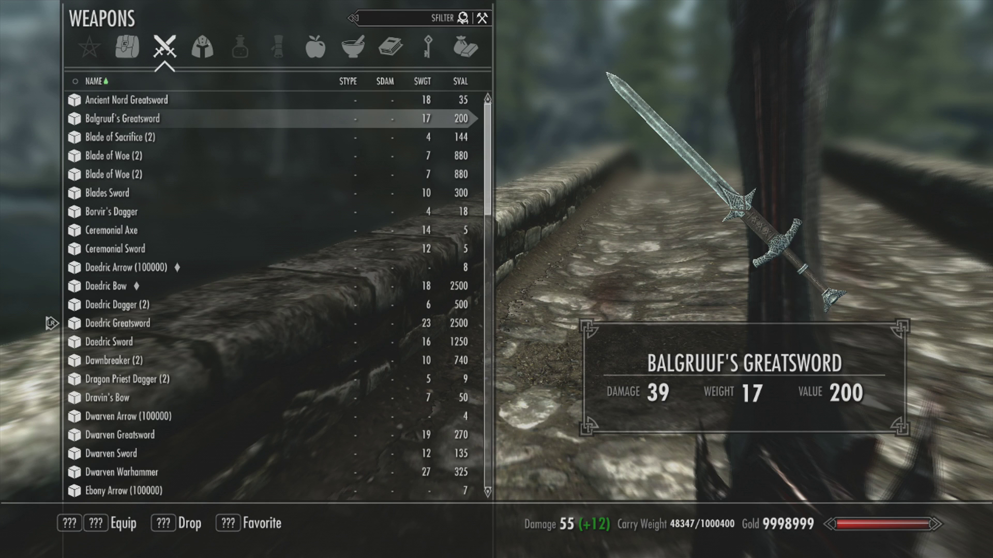
pyautogui.press('Return')
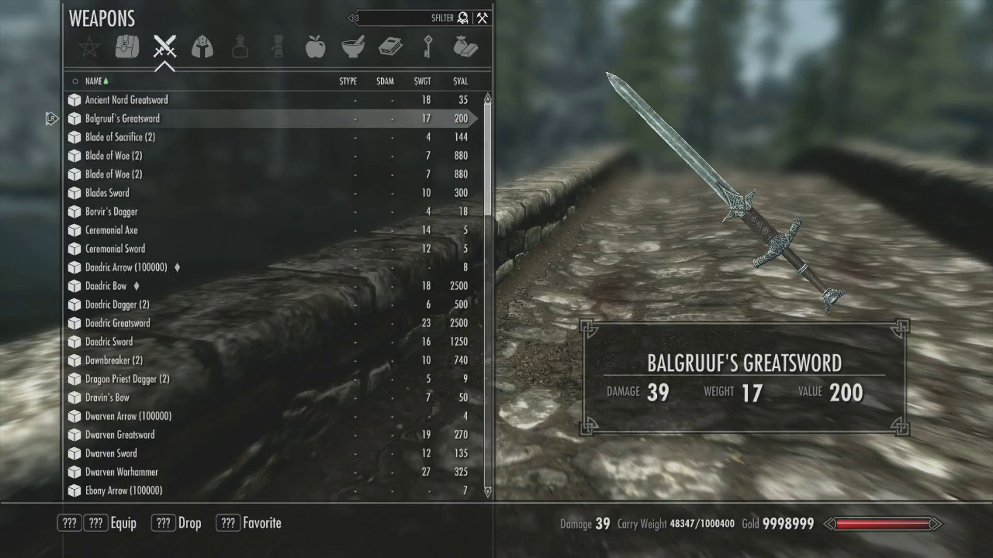
pyautogui.press('Tab')
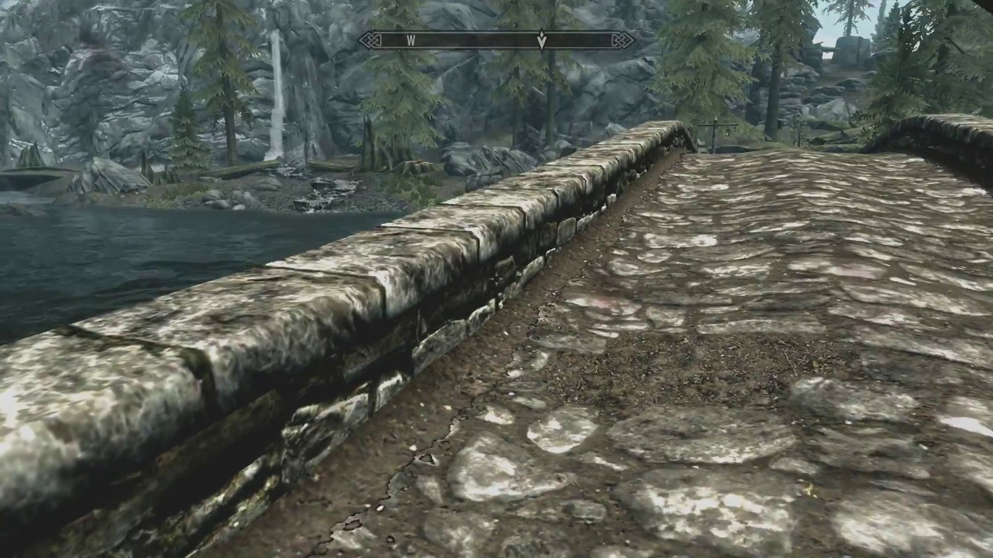
pyautogui.press('r')
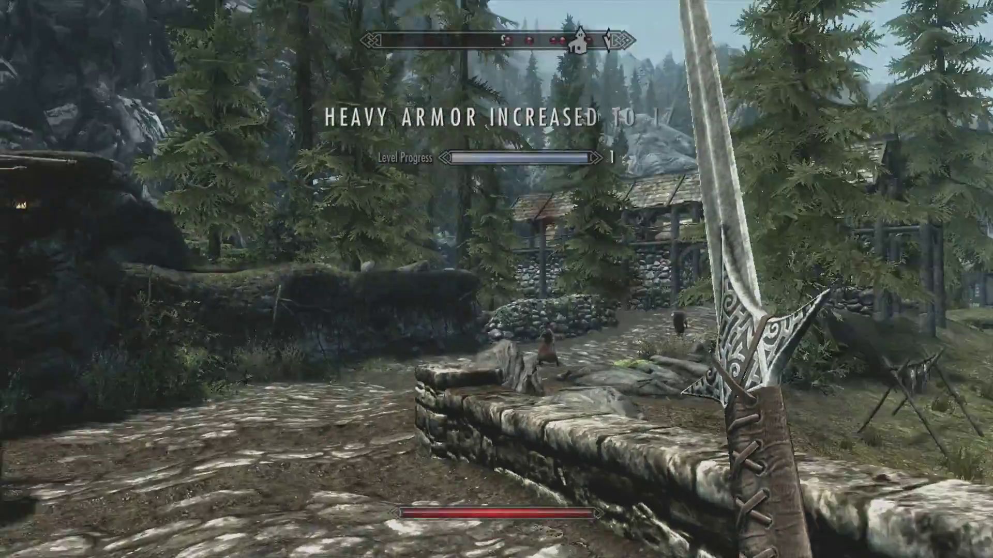